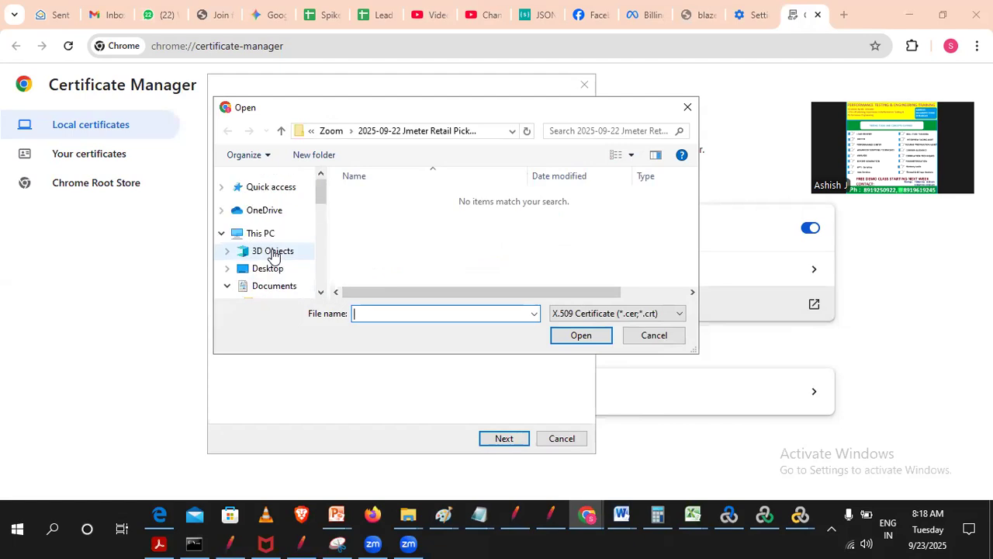
# - Choose ApacheJMeterTemporaryRootCA.crt from the bin folder of apache-jmeter-5.6.3 in Downloads as the certificate file to import
pyautogui.click(227, 286)
pyautogui.moveTo(320, 211); pyautogui.dragTo(308, 246)
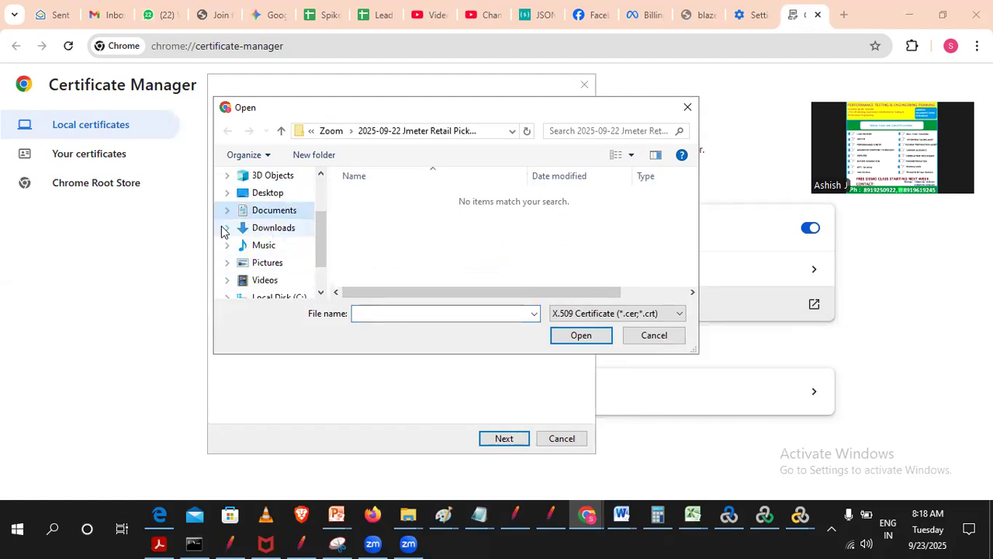
pyautogui.click(225, 229)
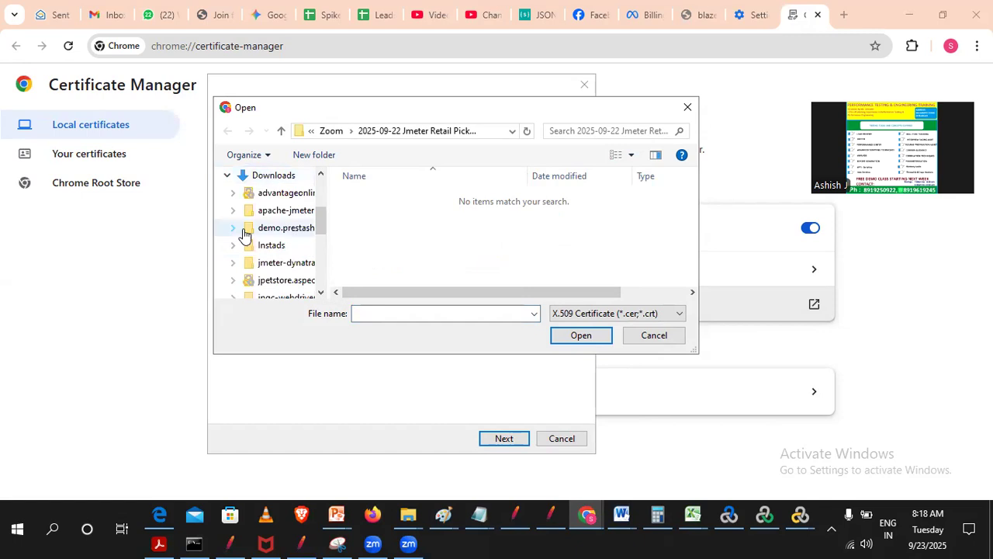
pyautogui.click(284, 264)
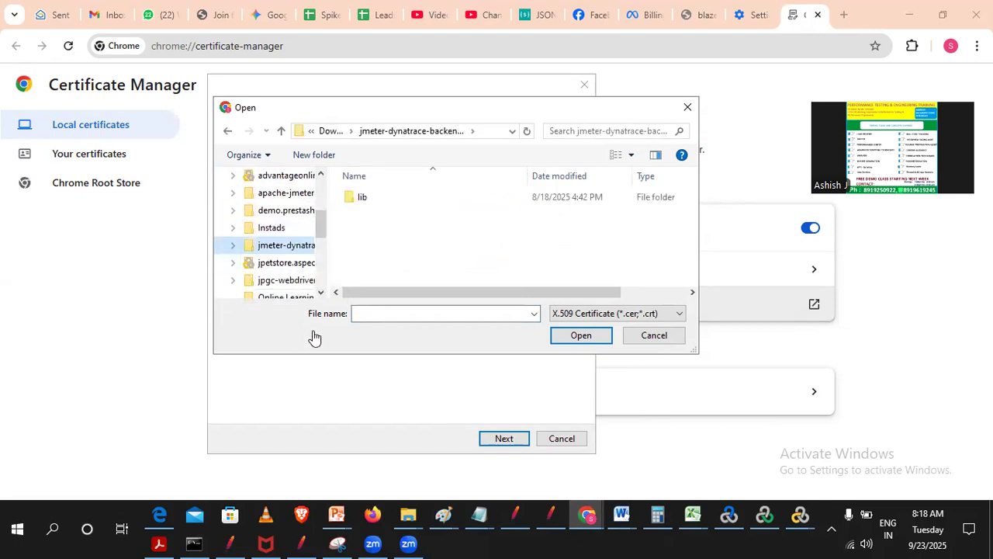
pyautogui.scroll(-1, 306, 207)
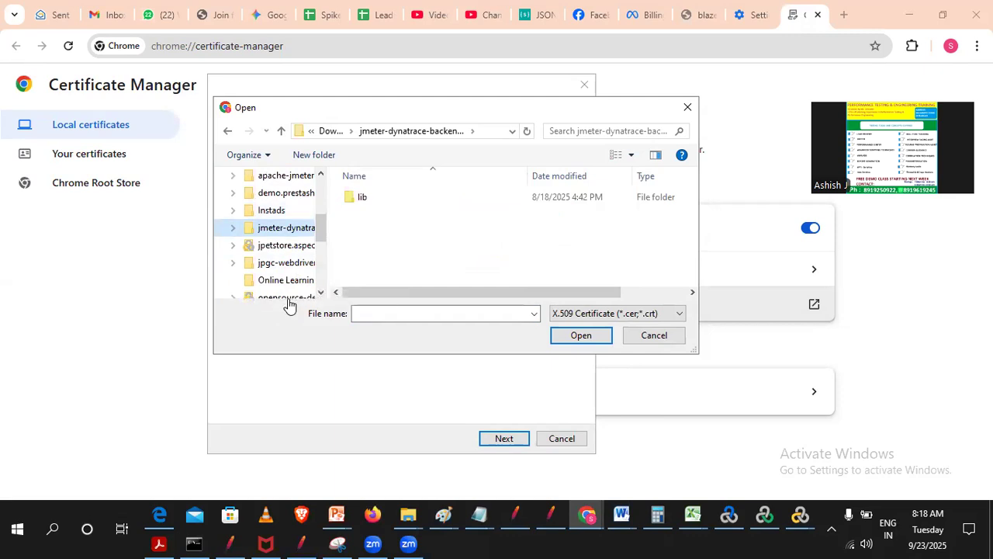
pyautogui.scroll(1, 285, 246)
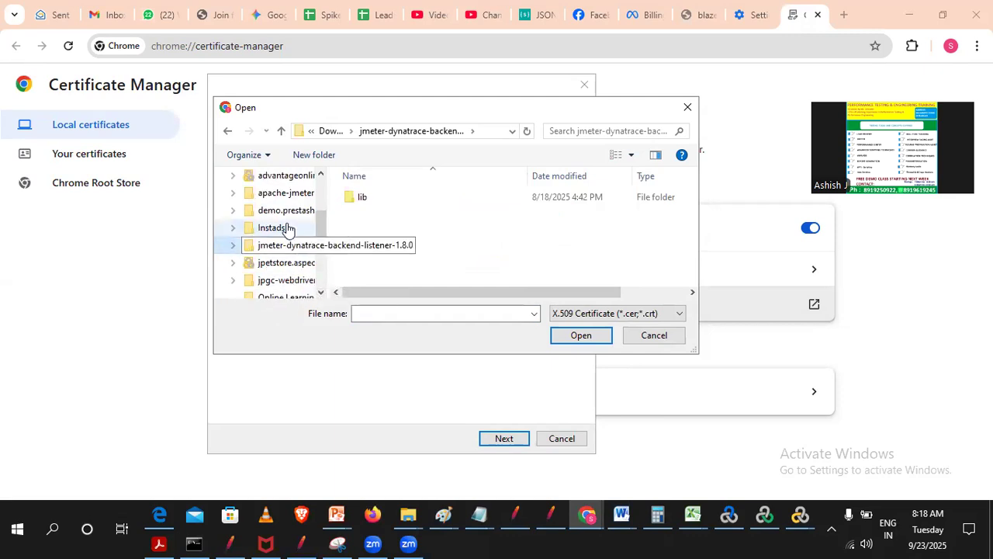
pyautogui.click(284, 194)
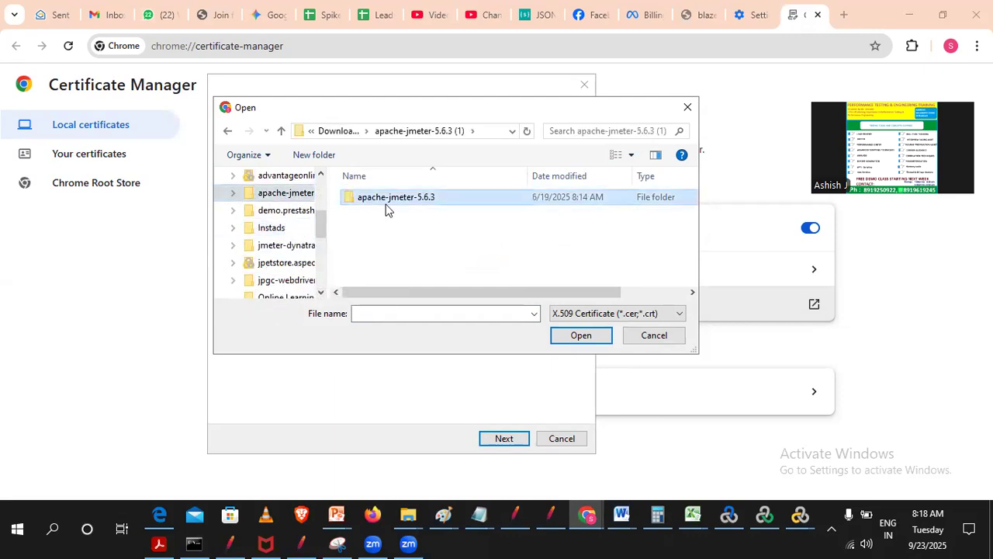
pyautogui.doubleClick(387, 200)
pyautogui.doubleClick(364, 211)
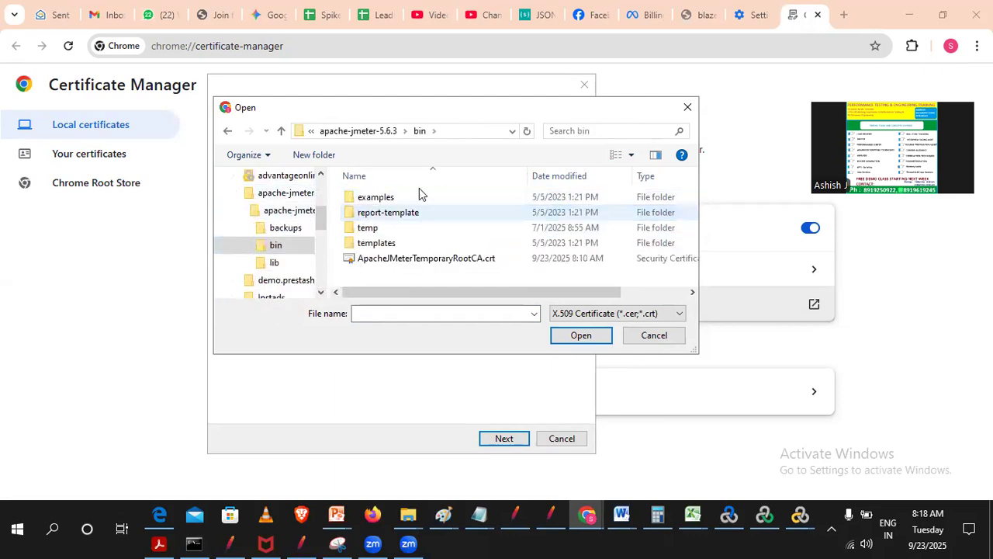
pyautogui.doubleClick(371, 262)
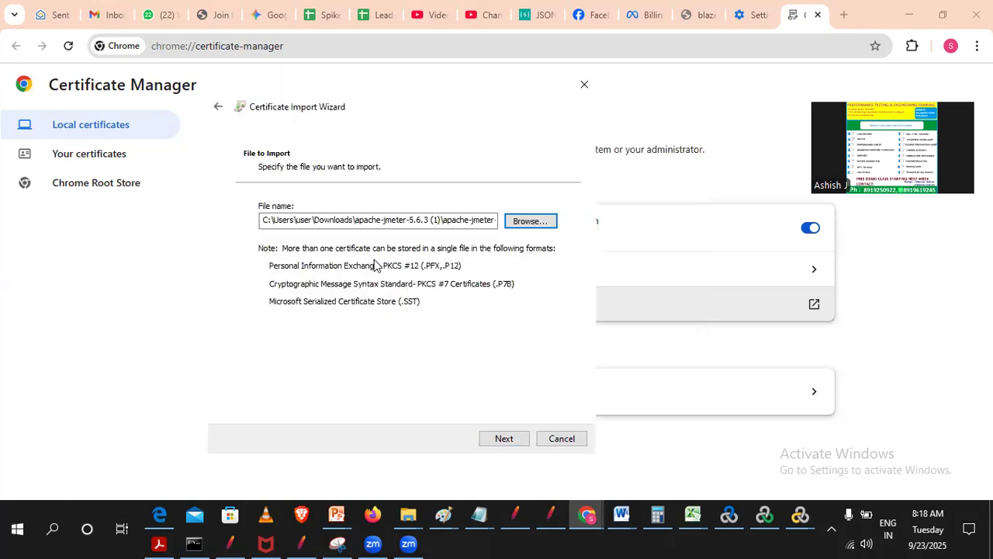
# - Check the full path of the import file, continue to the certificate store choice and cancel the import
pyautogui.moveTo(441, 219); pyautogui.dragTo(572, 264)
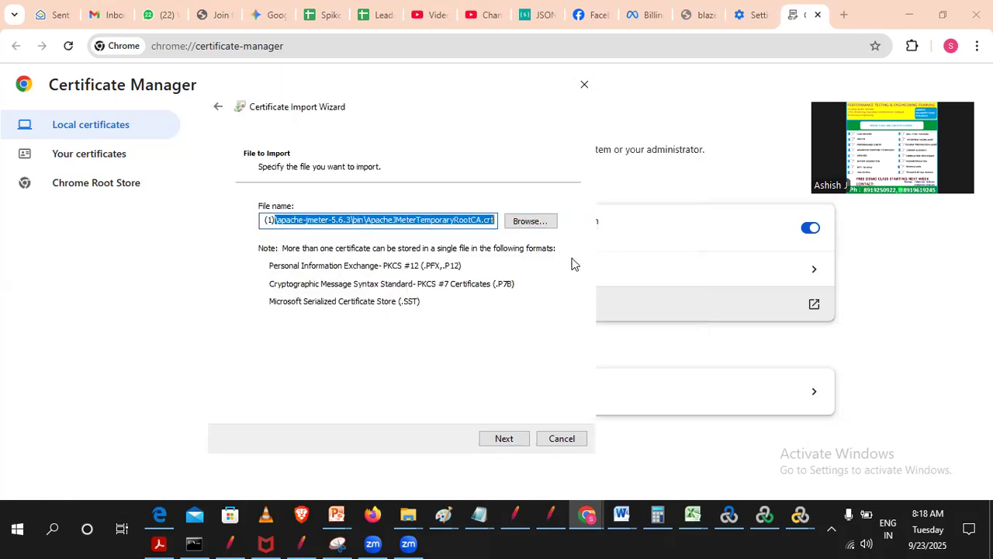
pyautogui.click(414, 218)
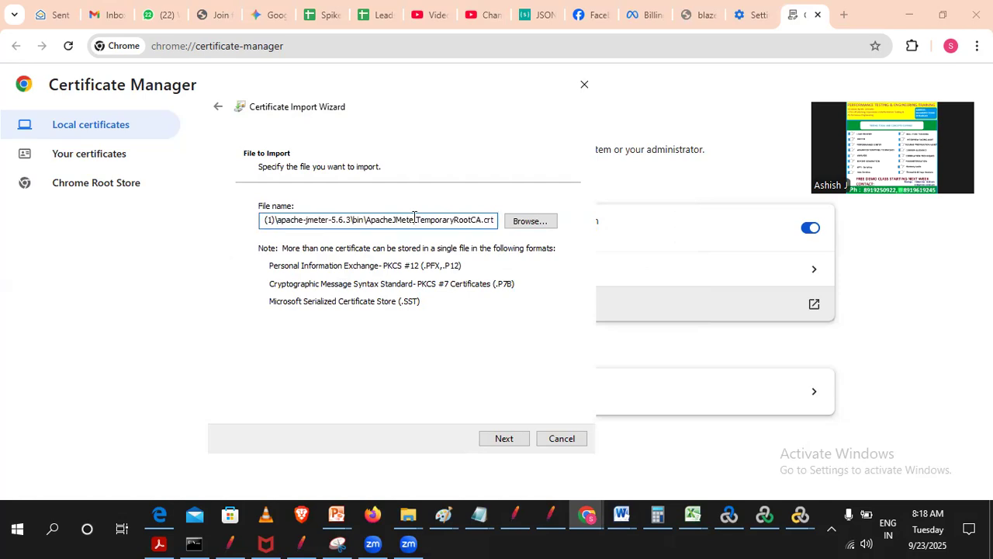
pyautogui.click(503, 440)
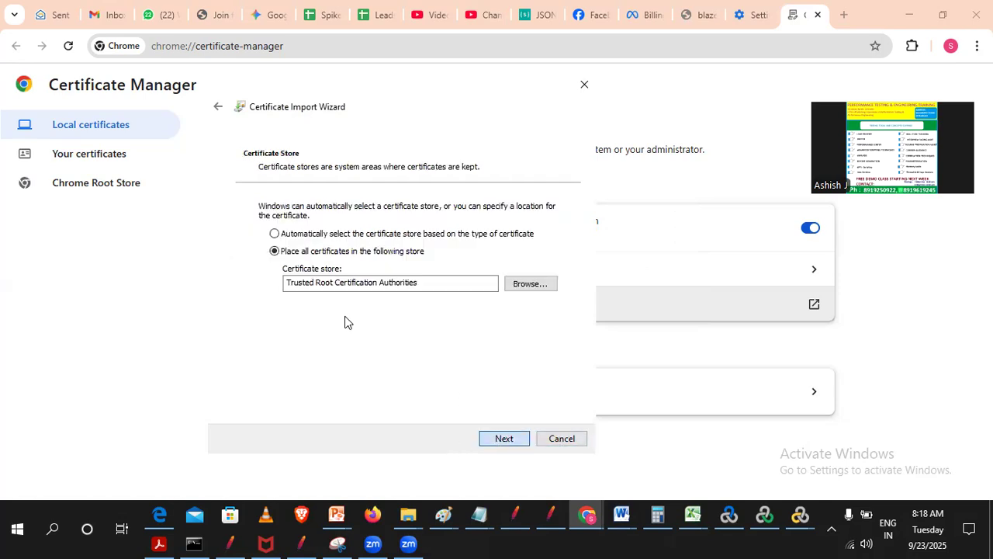
pyautogui.click(552, 440)
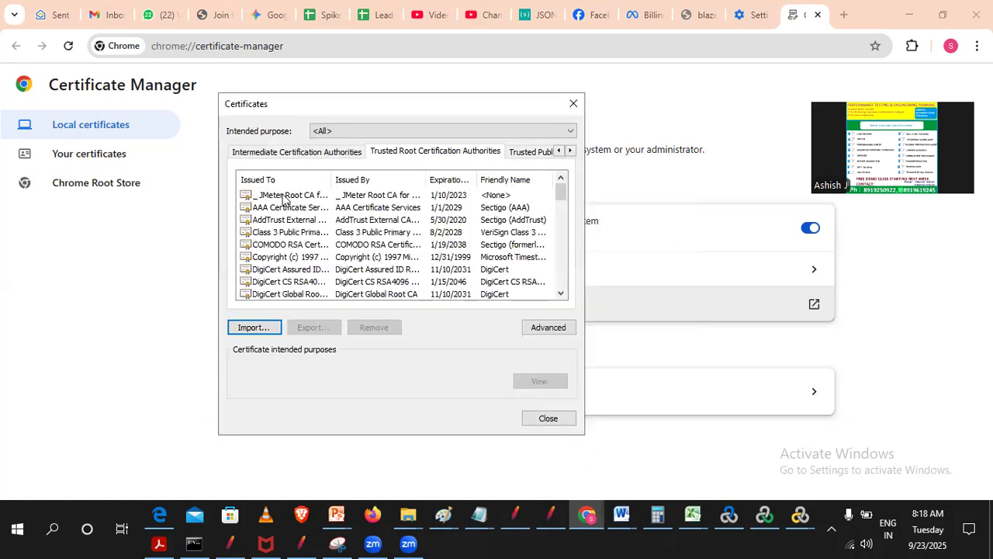
# - Inspect the JMeter Root CA entry in the trusted root list with a wider Issued To column and close the certificates dialog
pyautogui.click(278, 197)
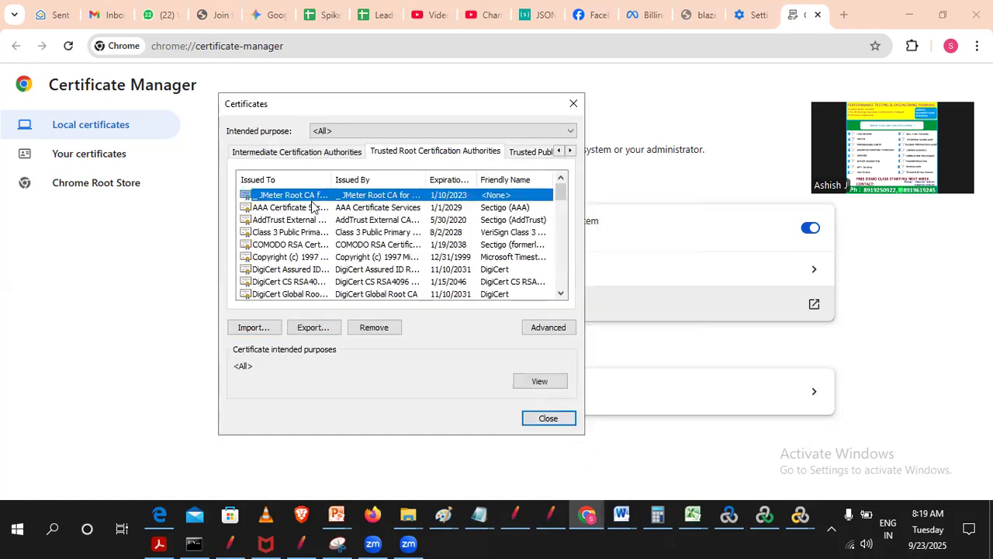
pyautogui.moveTo(332, 180); pyautogui.dragTo(373, 189)
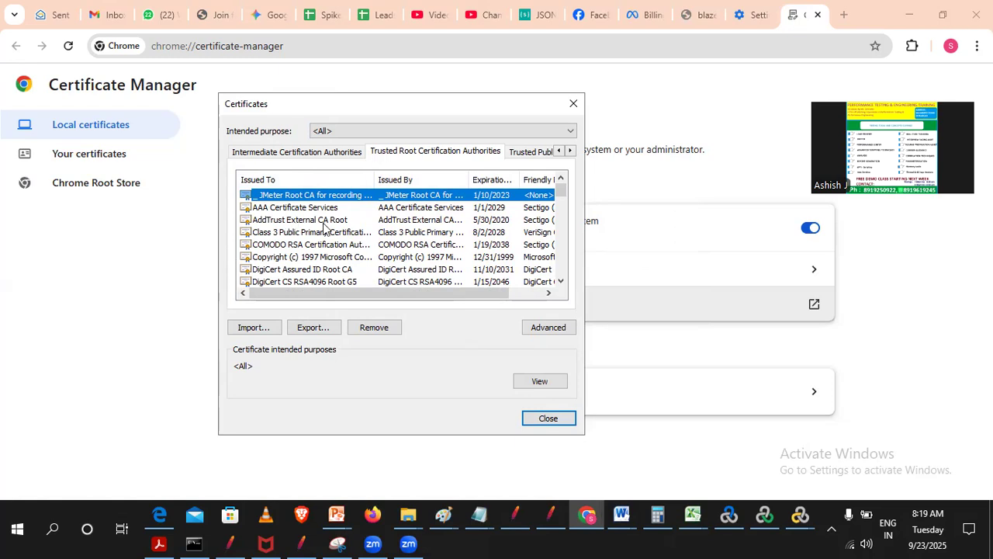
pyautogui.click(549, 419)
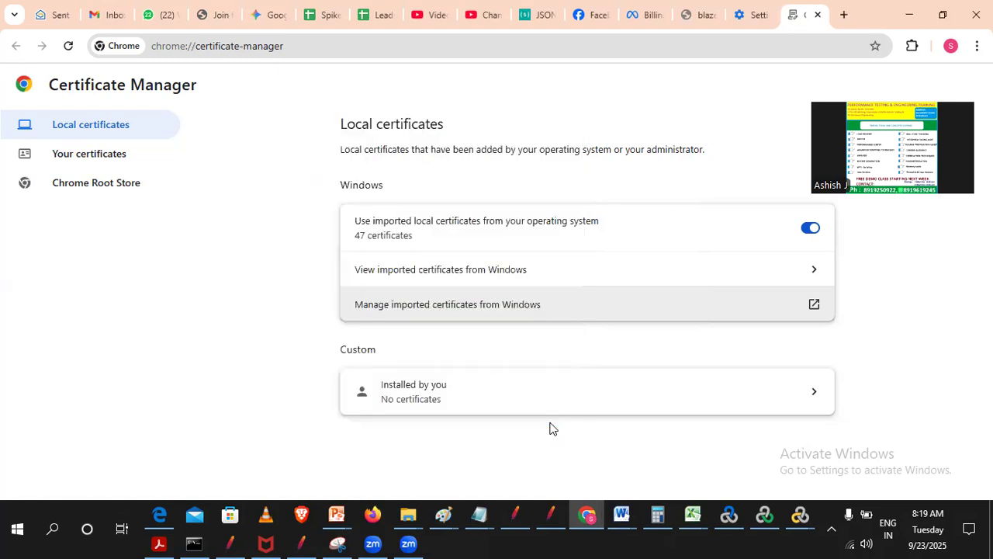
# - Reopen the imported Windows certificates and select the JMeter Root CA entry under Trusted Root Certification Authorities
pyautogui.click(402, 308)
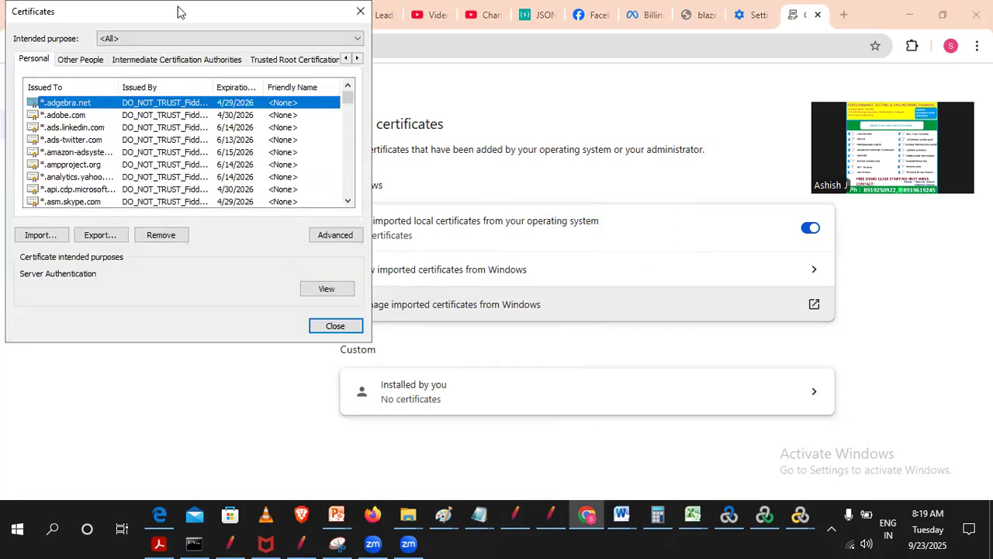
pyautogui.moveTo(177, 10); pyautogui.dragTo(463, 113)
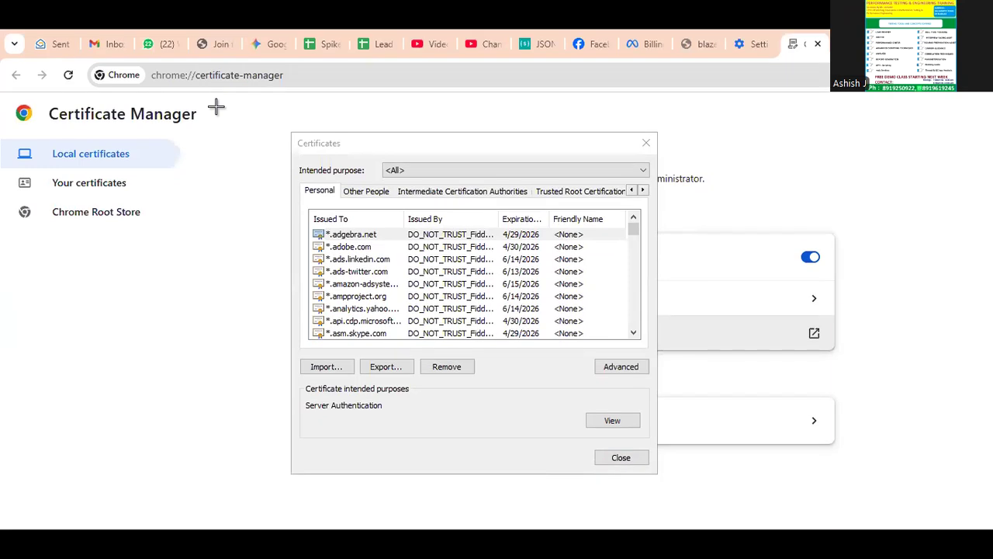
pyautogui.click(550, 194)
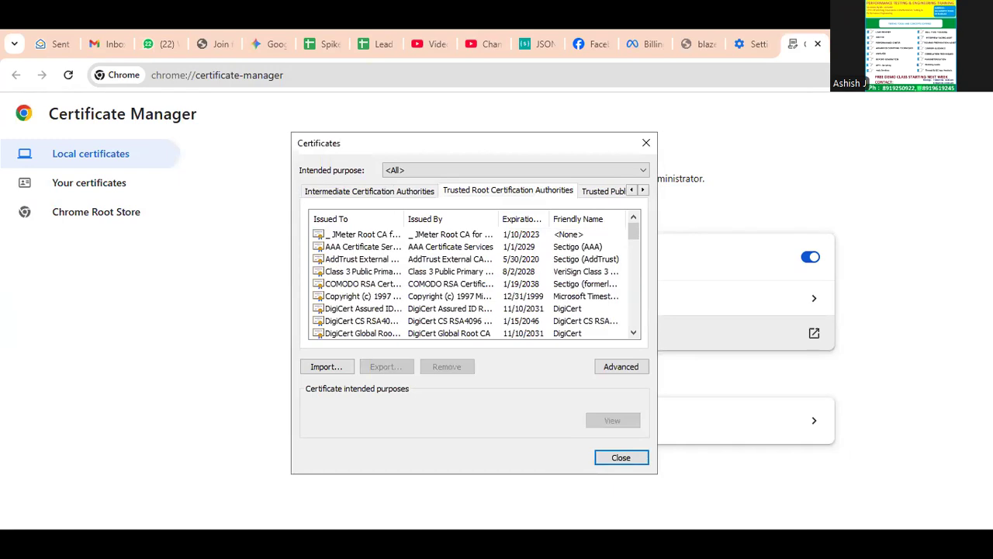
pyautogui.doubleClick(362, 234)
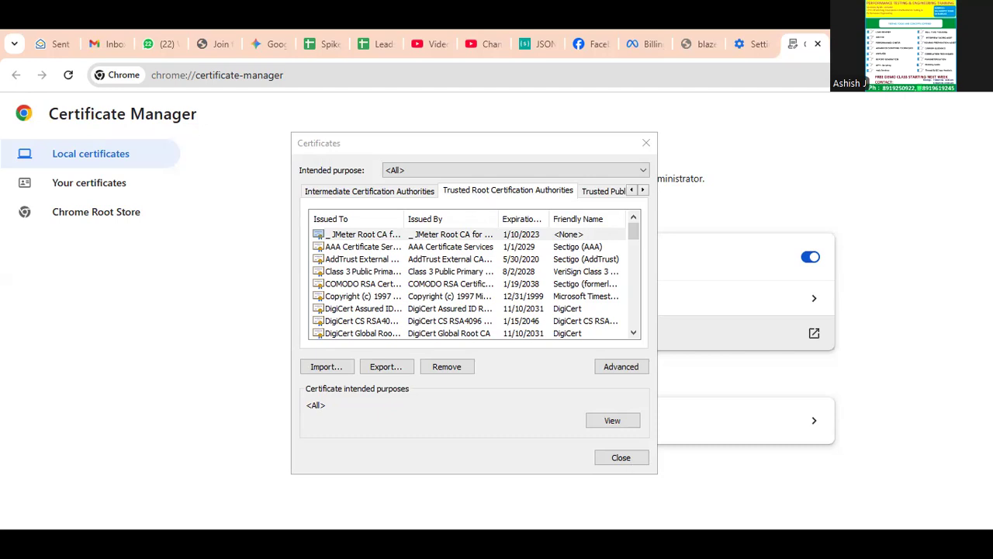
# - Send the highlighted certificate screenshot to the PT Classes Batch 7_30AM group in WhatsApp
pyautogui.click(143, 36)
pyautogui.scroll(-15, 877, 473)
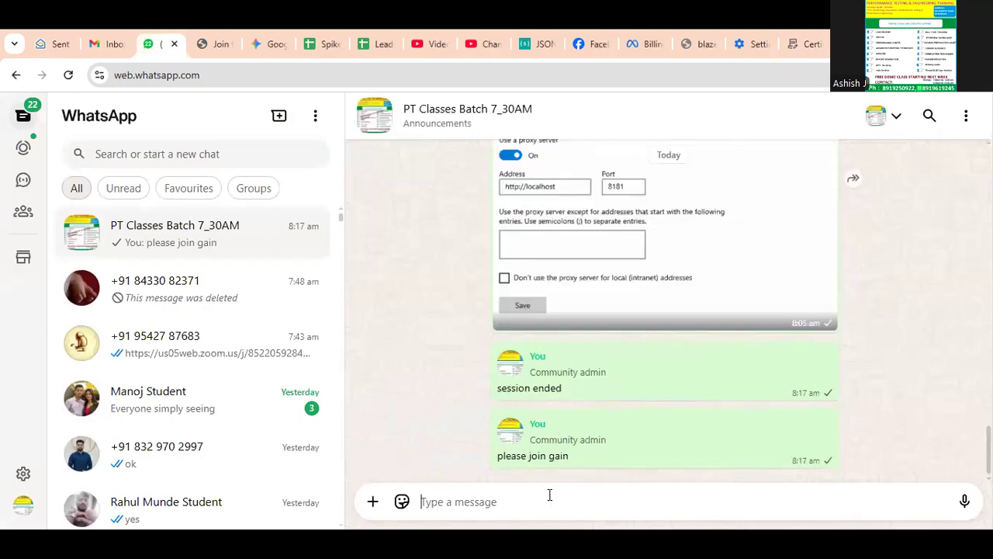
pyautogui.hotkey('ctrl', 'v')
pyautogui.press('Return')
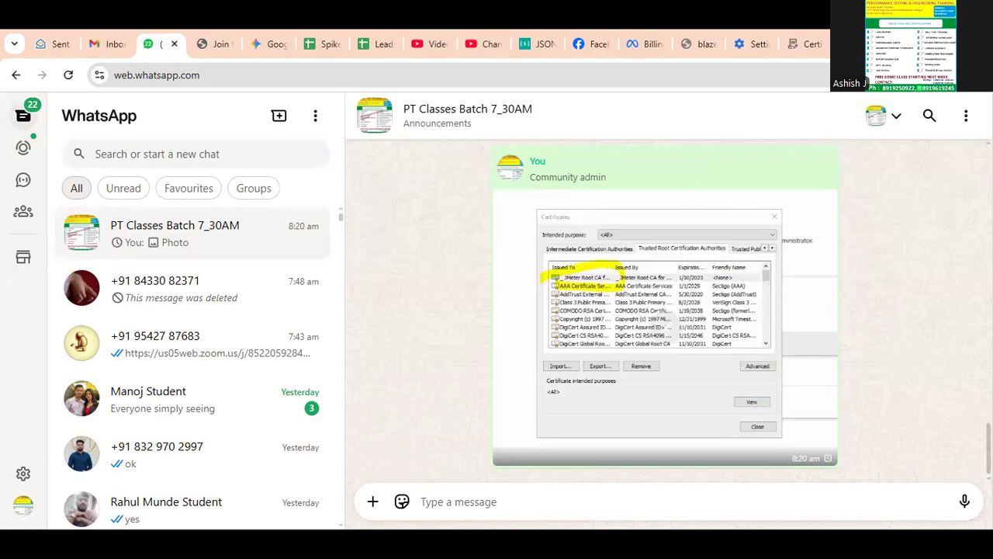
# - Switch to Apache JMeter and add a View Results Tree listener to the HTTP(S) Test Script Recorder
pyautogui.hotkey('alt', 'Tab')
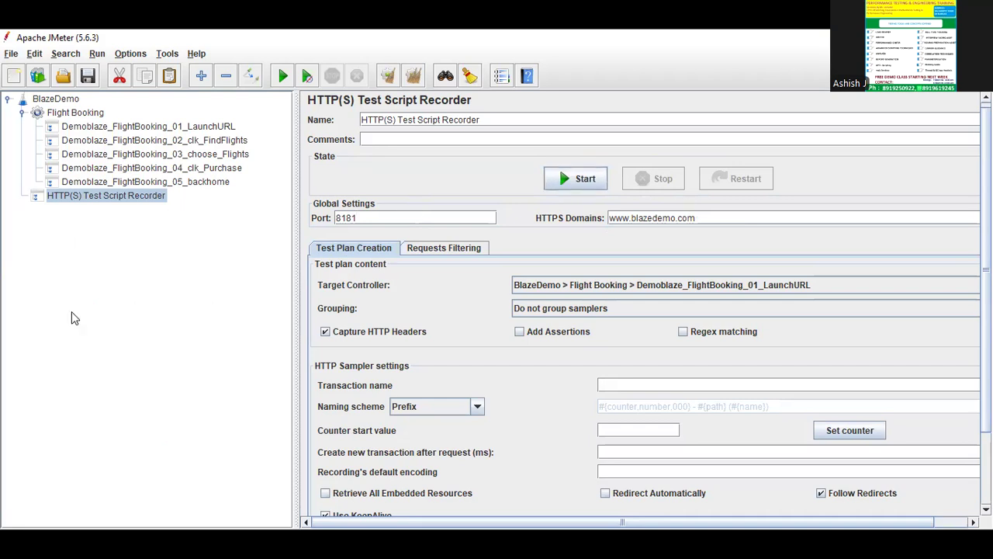
pyautogui.click(66, 113)
pyautogui.click(71, 195)
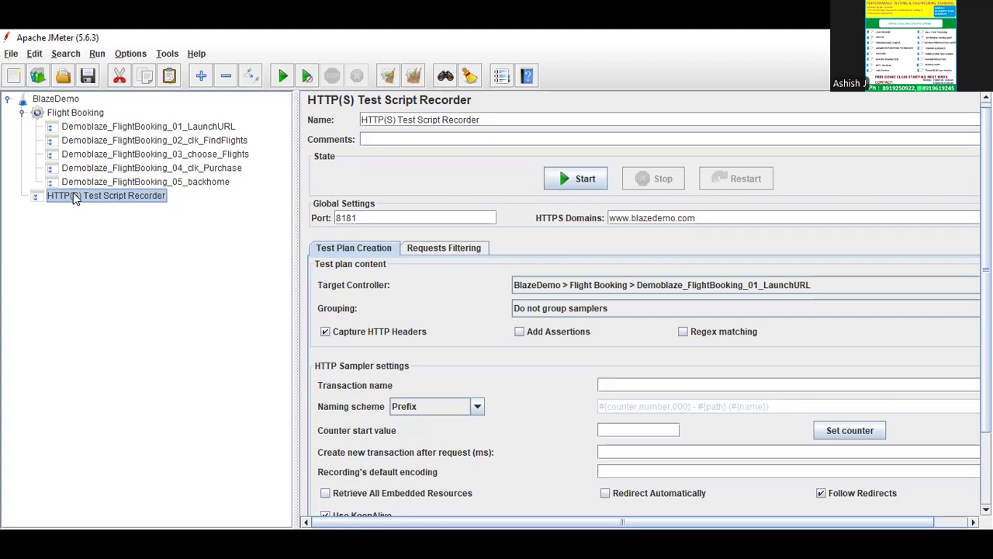
pyautogui.rightClick(74, 197)
pyautogui.moveTo(155, 202)
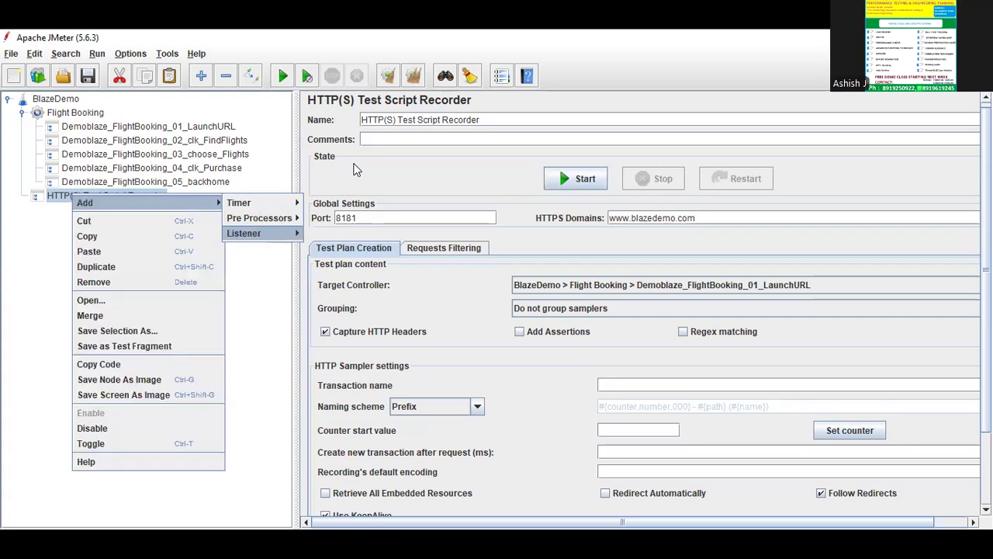
pyautogui.click(355, 154)
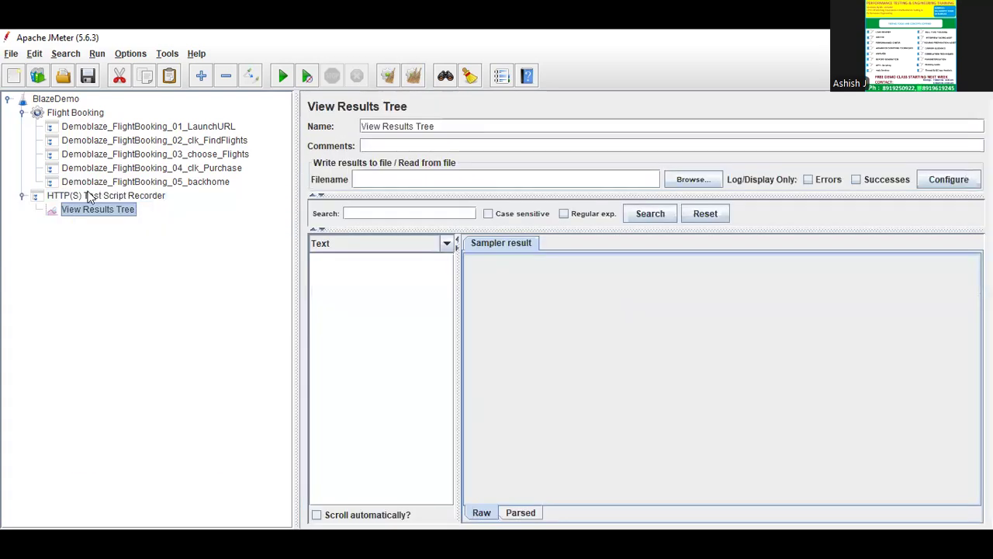
# - Add a View Results Tree listener to the Flight Booking thread group
pyautogui.click(88, 198)
pyautogui.click(88, 118)
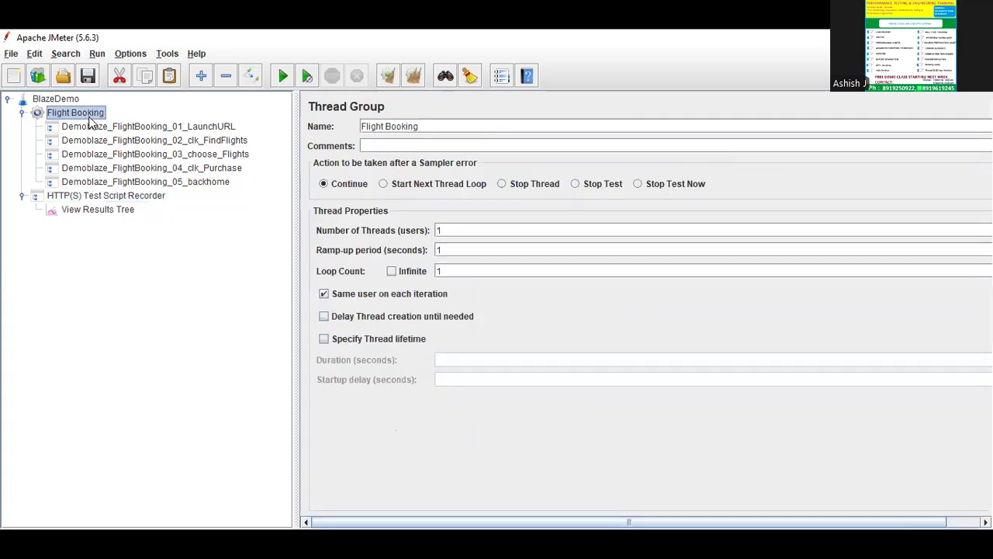
pyautogui.rightClick(89, 121)
pyautogui.moveTo(235, 127)
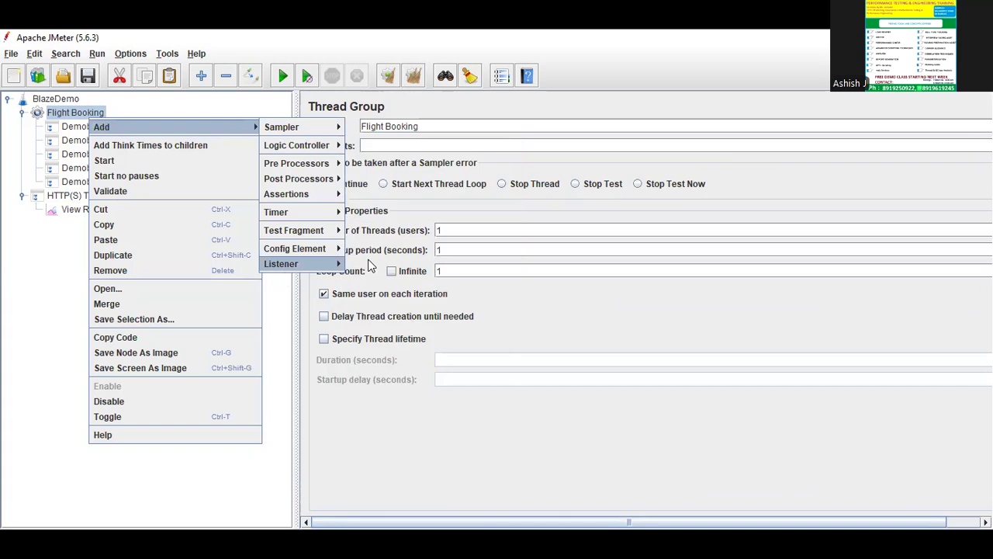
pyautogui.click(393, 149)
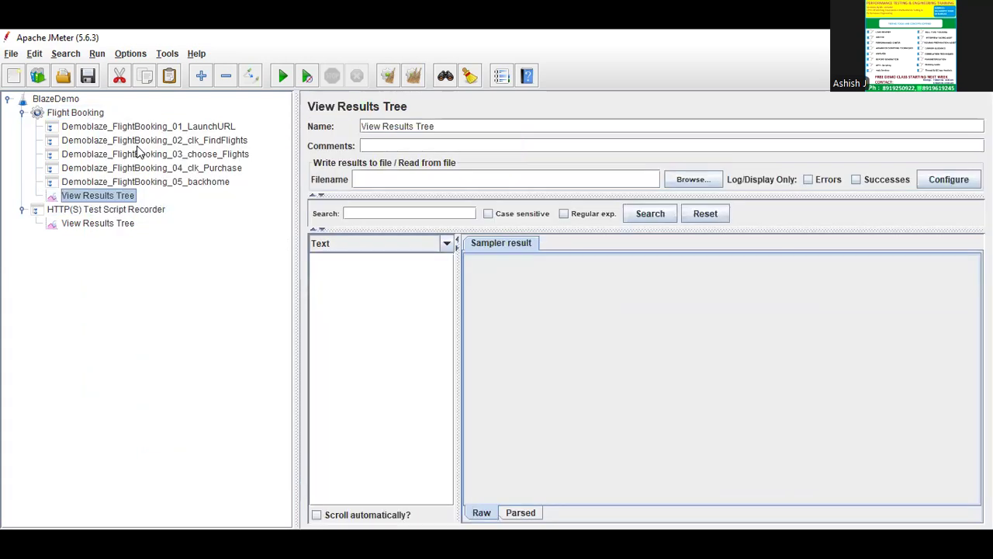
# - Review the HTTP(S) Test Script Recorder settings and its View Results Tree listener, widening the test plan tree slightly
pyautogui.click(112, 226)
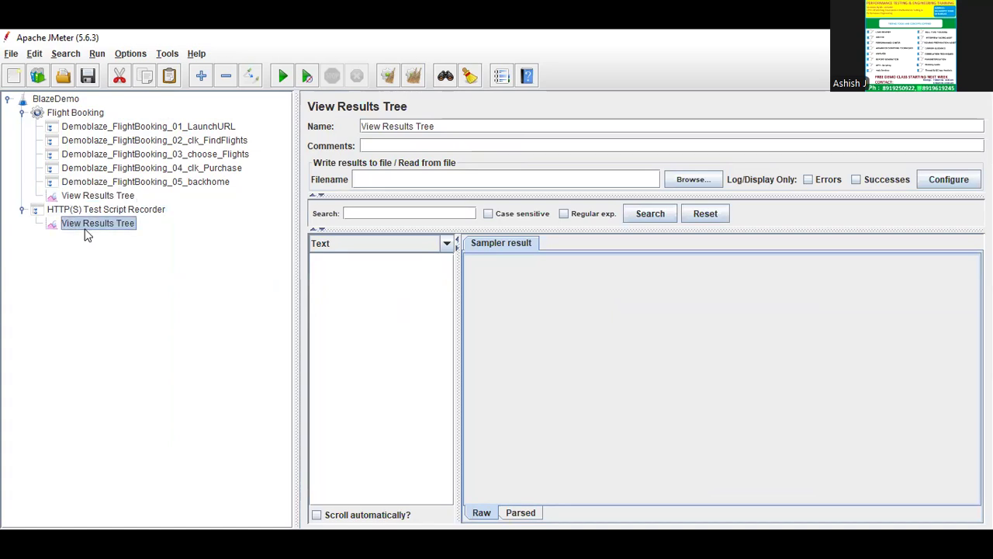
pyautogui.click(138, 210)
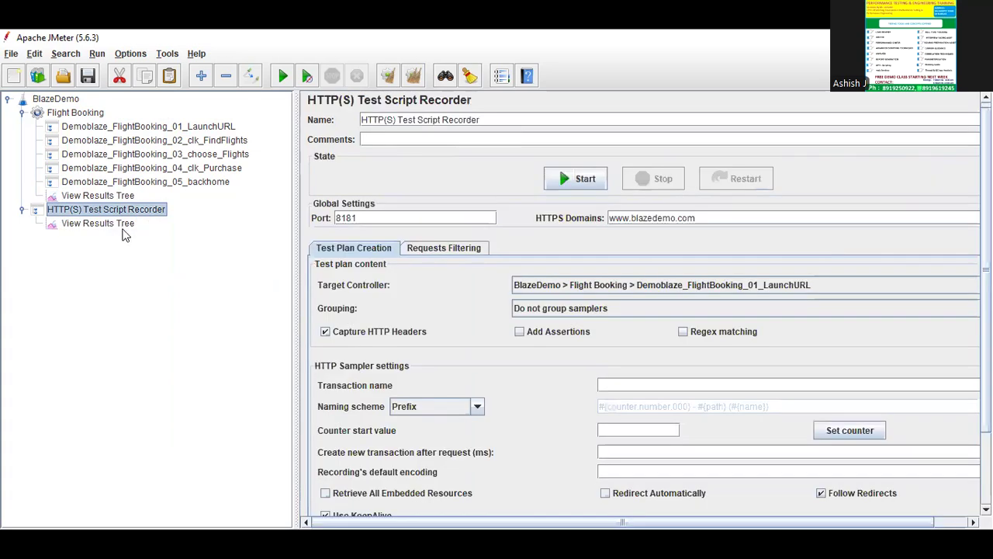
pyautogui.click(127, 224)
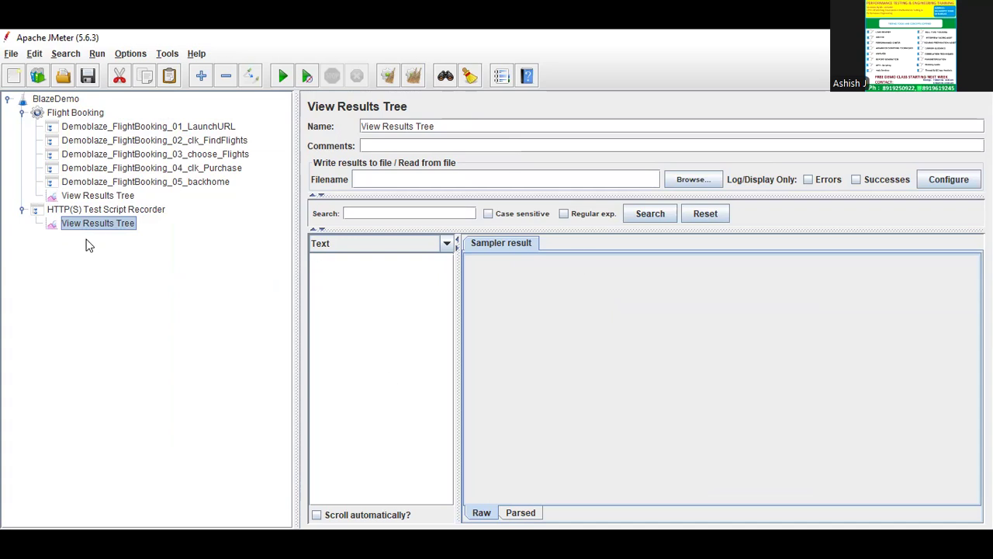
pyautogui.click(89, 210)
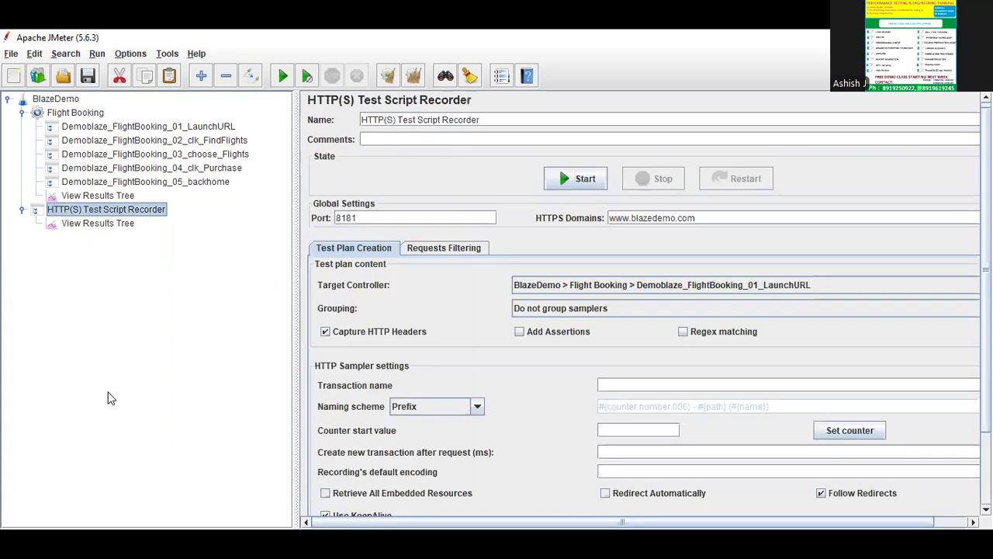
pyautogui.click(115, 223)
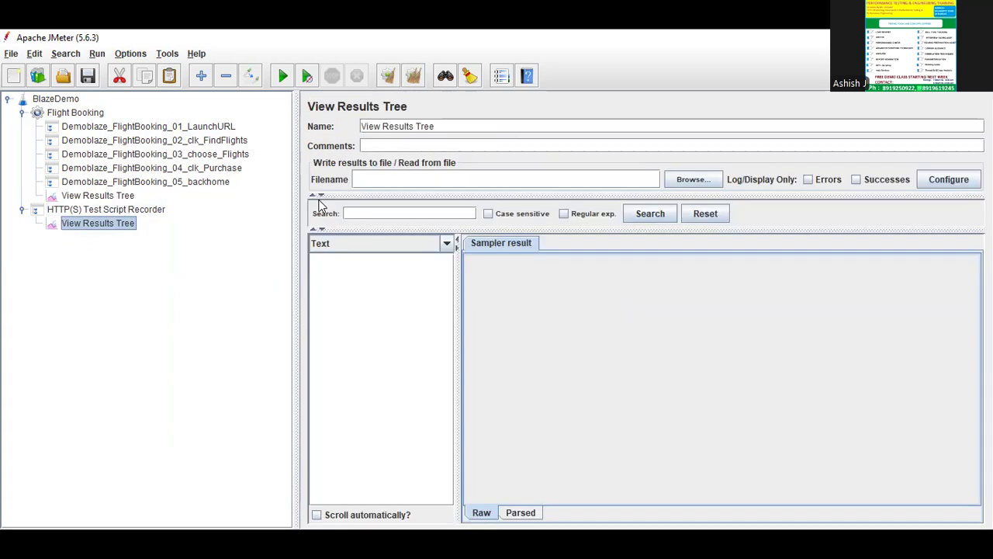
pyautogui.click(145, 211)
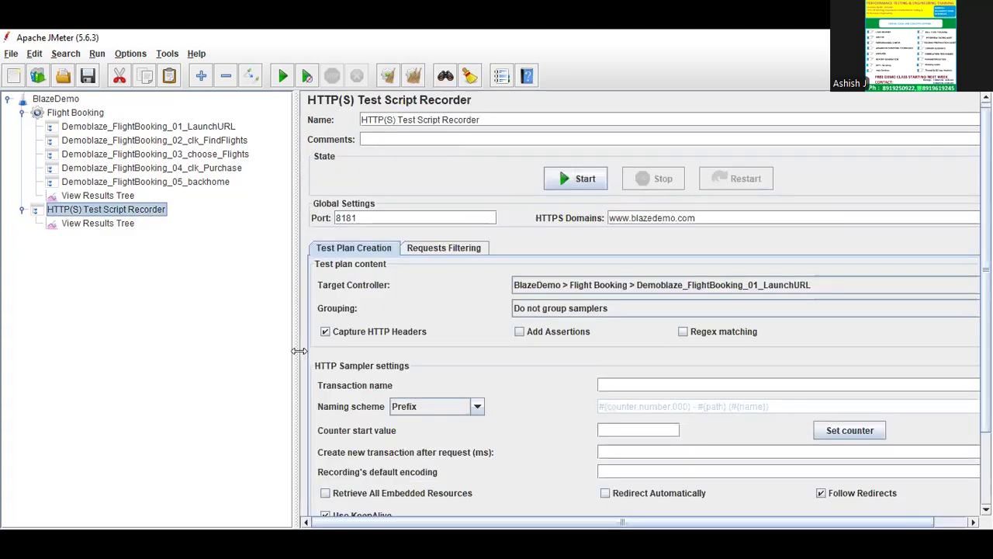
pyautogui.moveTo(297, 308); pyautogui.dragTo(304, 289)
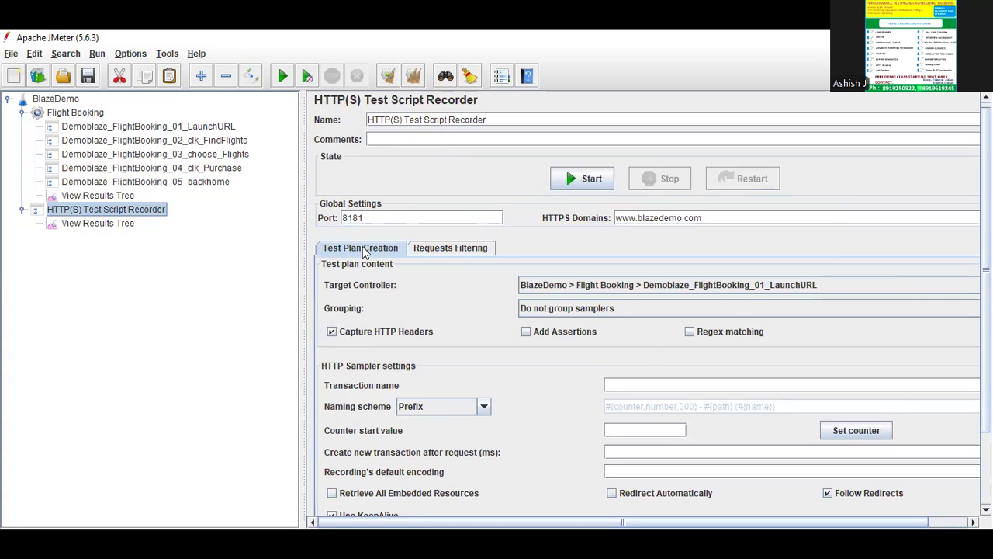
pyautogui.click(377, 219)
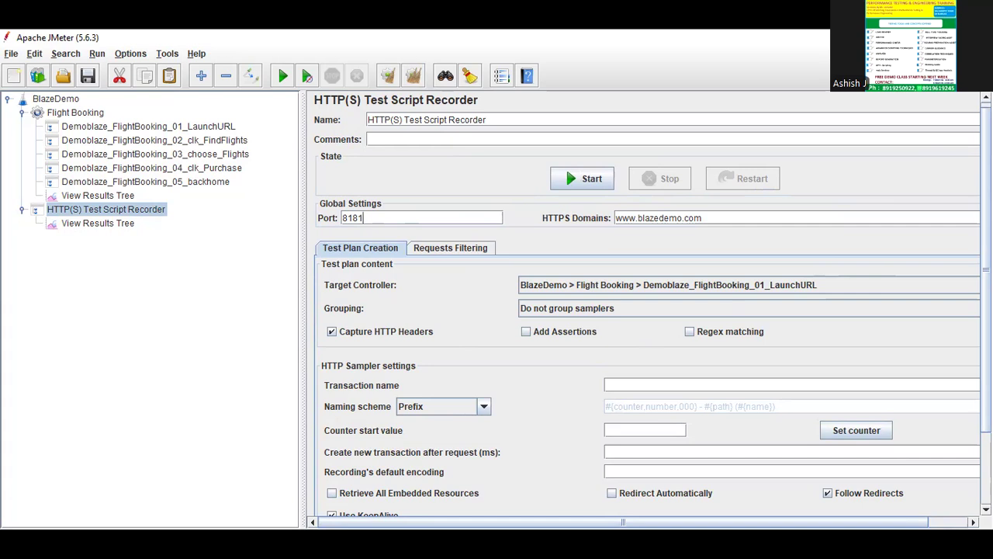
pyautogui.hotkey('alt', 'Tab')
pyautogui.hotkey('alt', 'Tab')
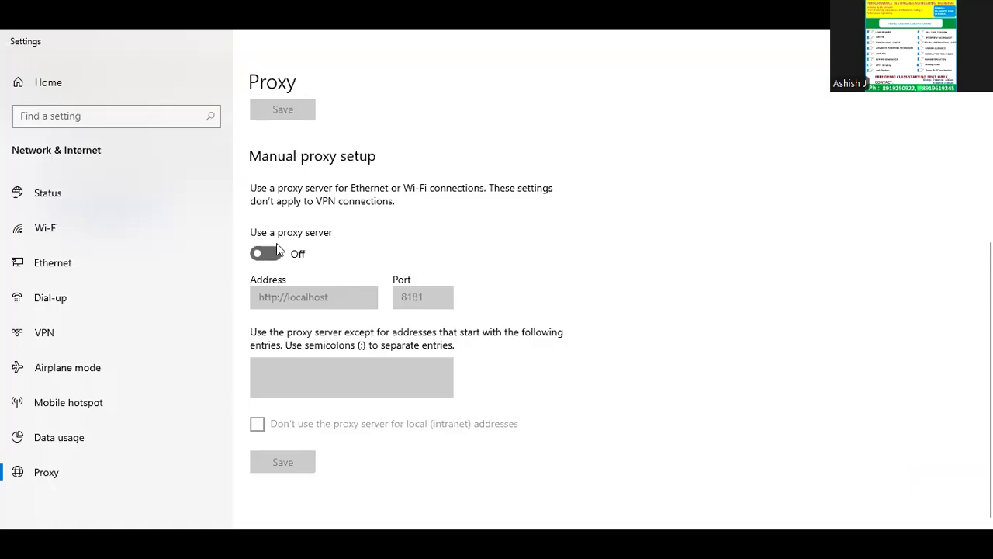
pyautogui.click(266, 253)
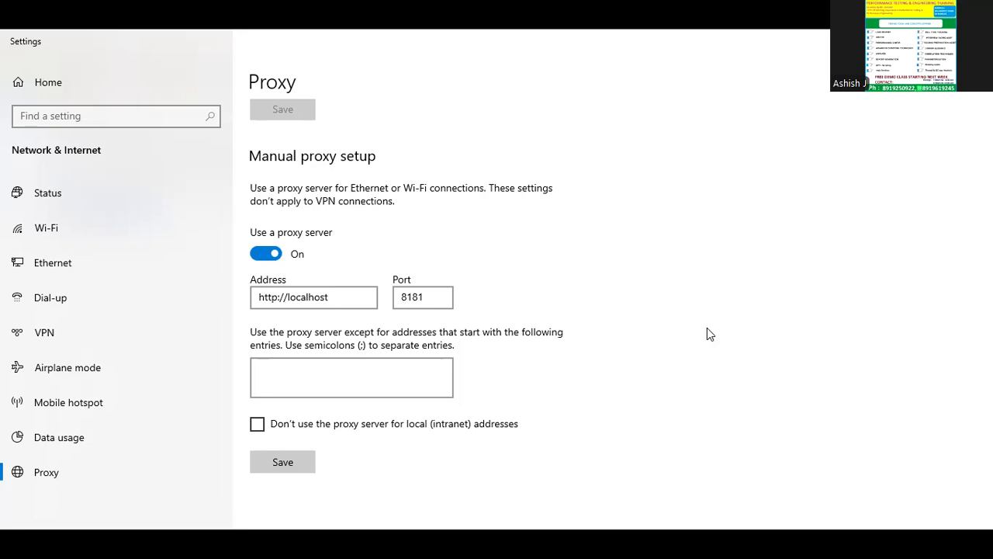
pyautogui.click(289, 462)
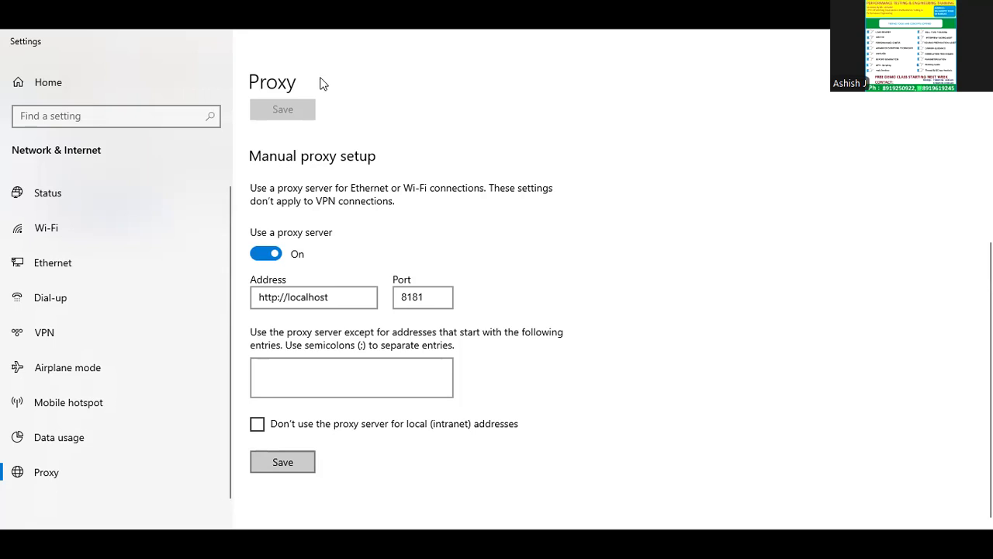
pyautogui.click(900, 40)
# - Switch to Chrome and close the Settings, Certificate Manager and blazedemo.com pages
pyautogui.click(759, 45)
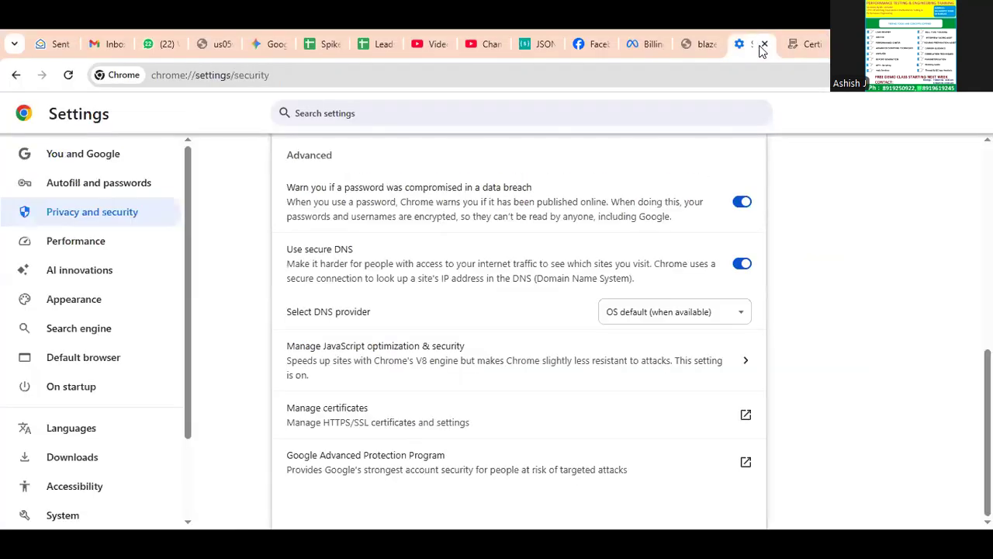
pyautogui.click(765, 45)
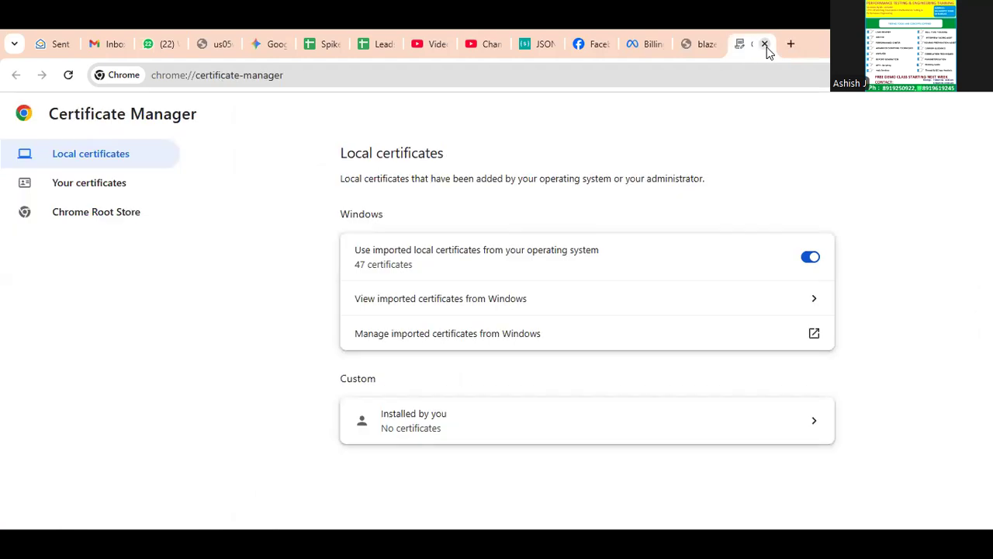
pyautogui.click(765, 45)
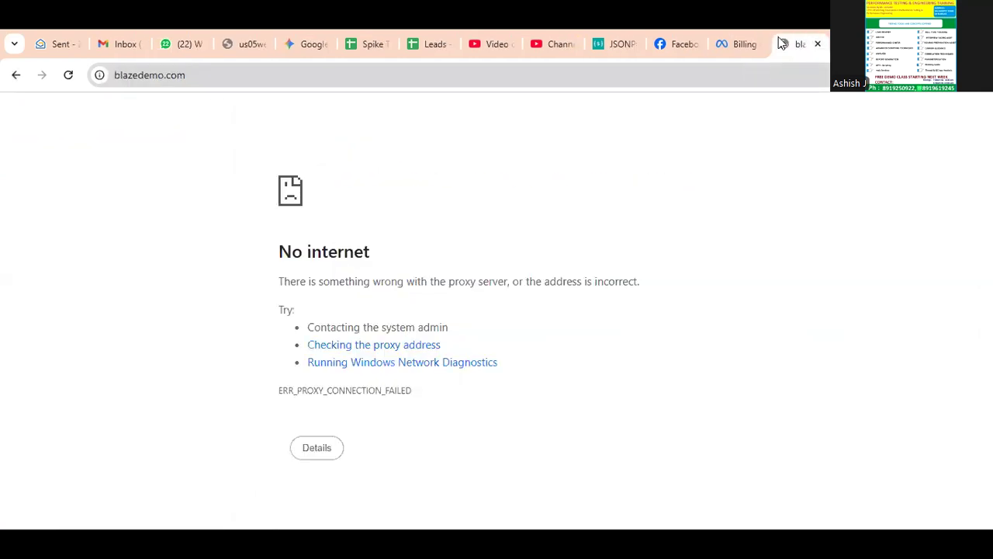
pyautogui.click(819, 44)
# - Load blazedemo.com in a new browser tab
pyautogui.hotkey('ctrl', 't')
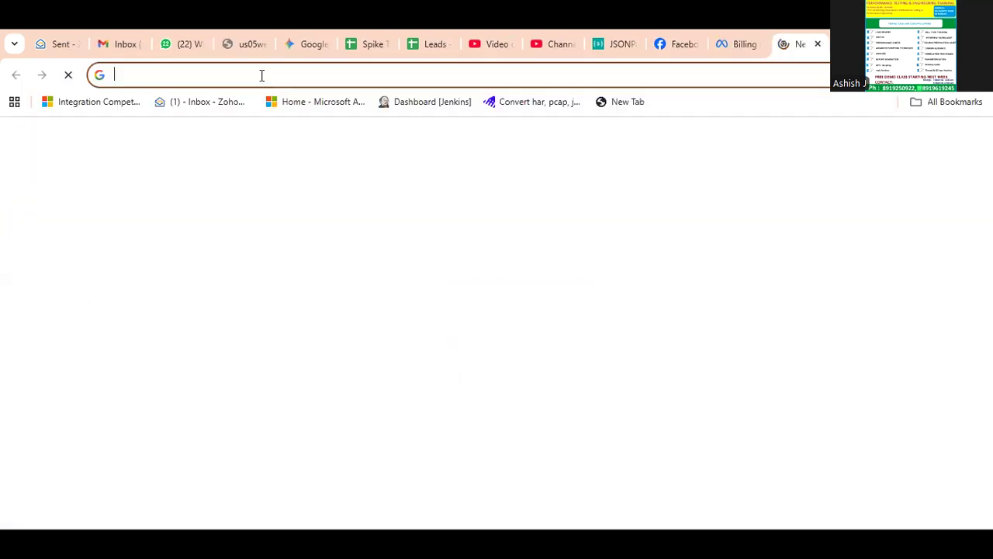
pyautogui.write('blazedemo.com')
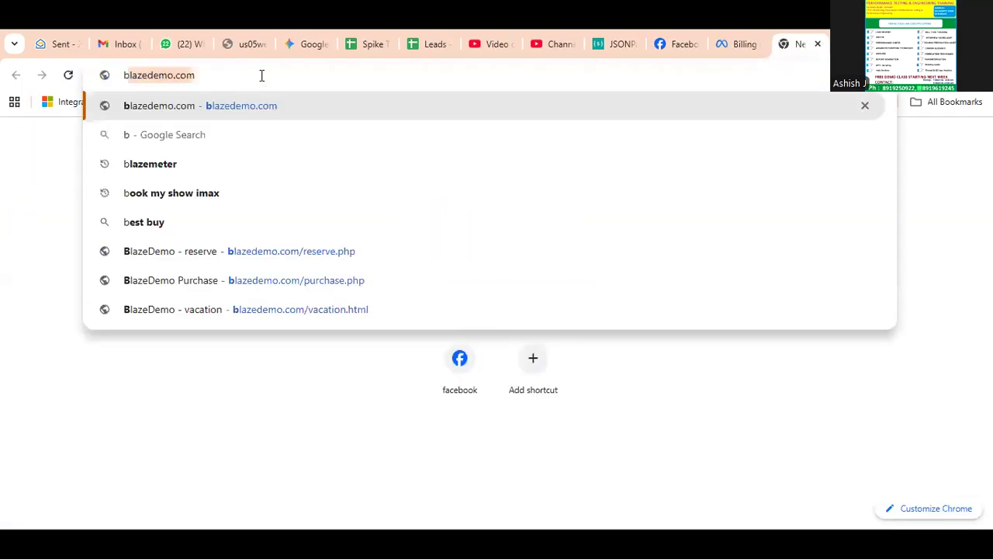
pyautogui.press('Return')
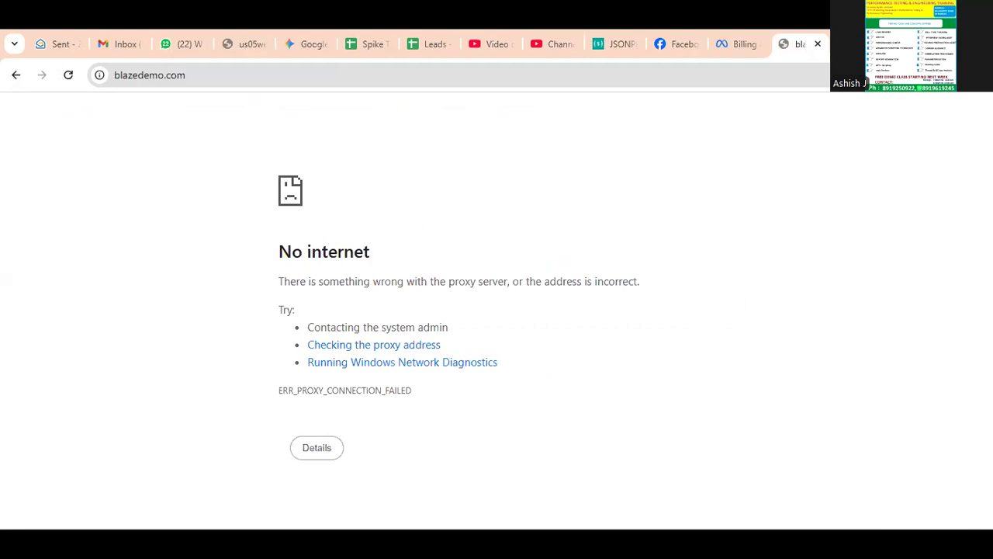
# - Switch to the invigilator.jfif drawing in Paint and add the text label 8181 below the feather icon
pyautogui.hotkey('alt', 'Tab')
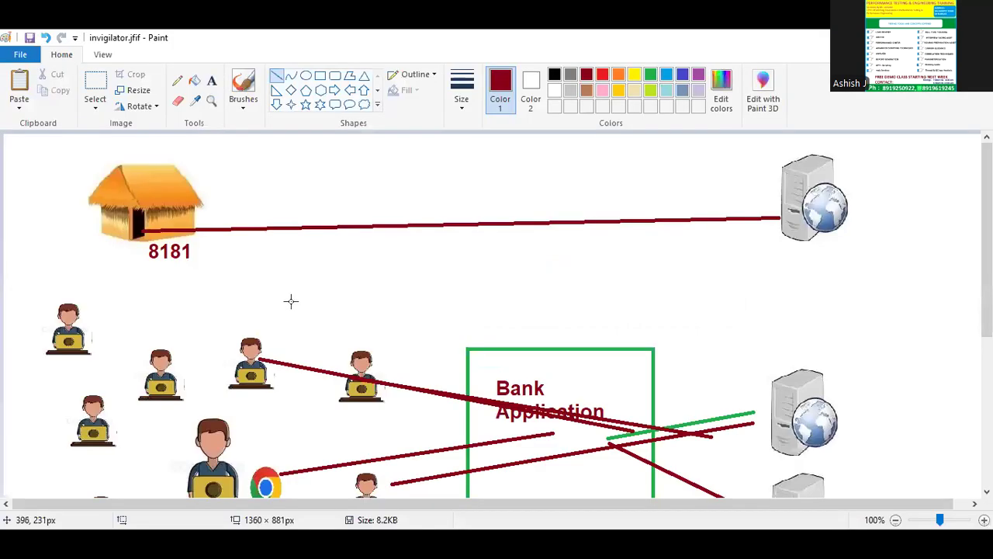
pyautogui.scroll(-4, 288, 310)
pyautogui.click(95, 85)
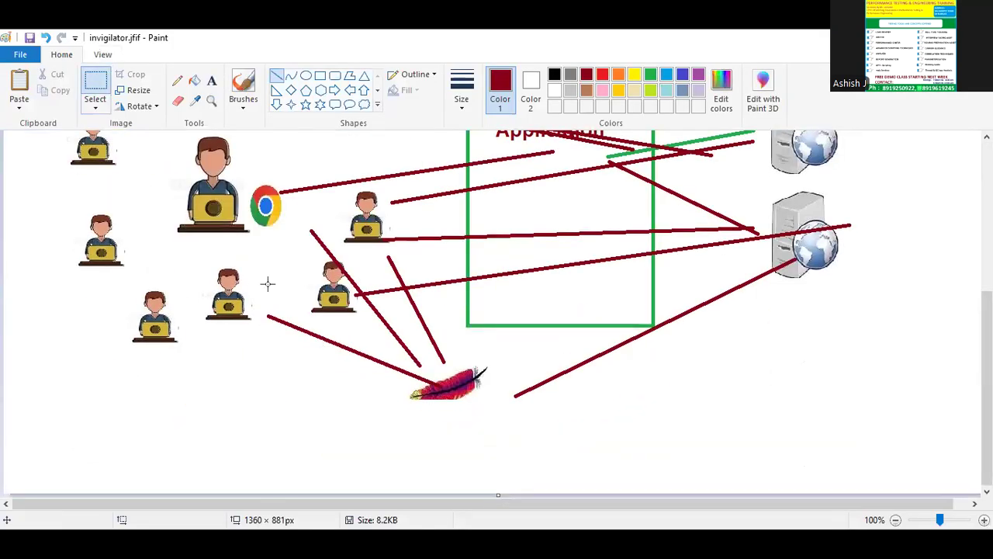
pyautogui.click(211, 80)
pyautogui.click(415, 406)
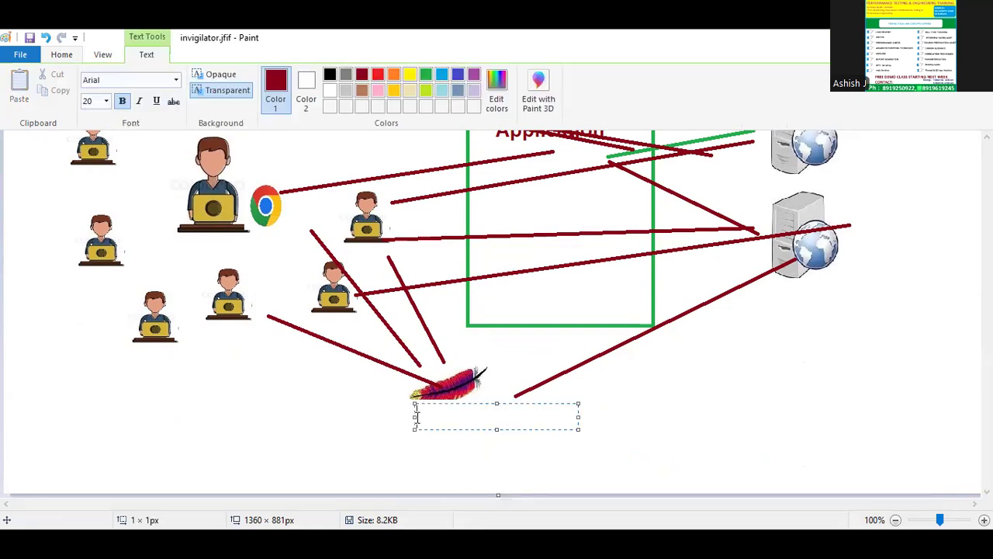
pyautogui.write('8181')
pyautogui.click(551, 470)
pyautogui.scroll(3, 552, 472)
pyautogui.scroll(-3, 552, 470)
pyautogui.scroll(9, 552, 470)
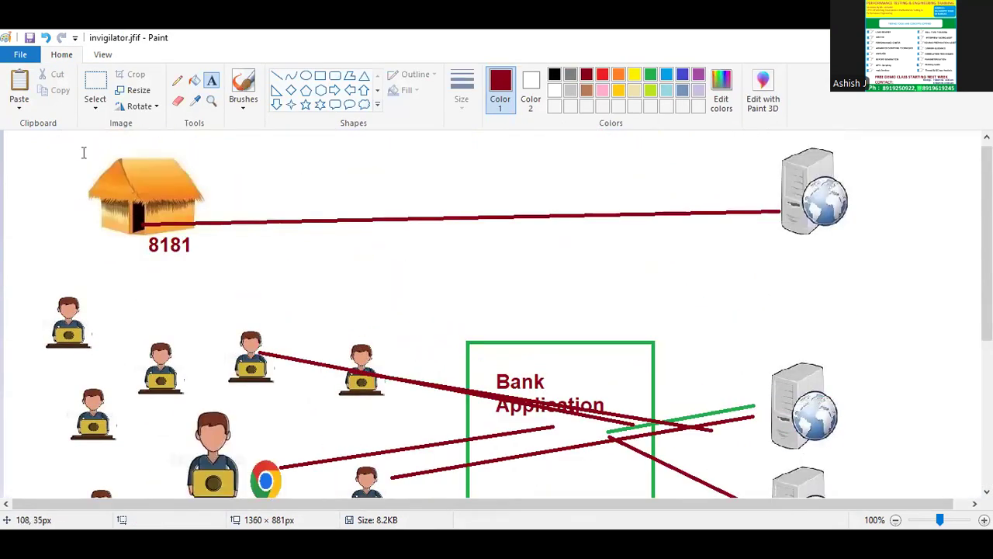
# - Select the feather icon together with its 8181 label and copy the selection
pyautogui.scroll(-9, 388, 291)
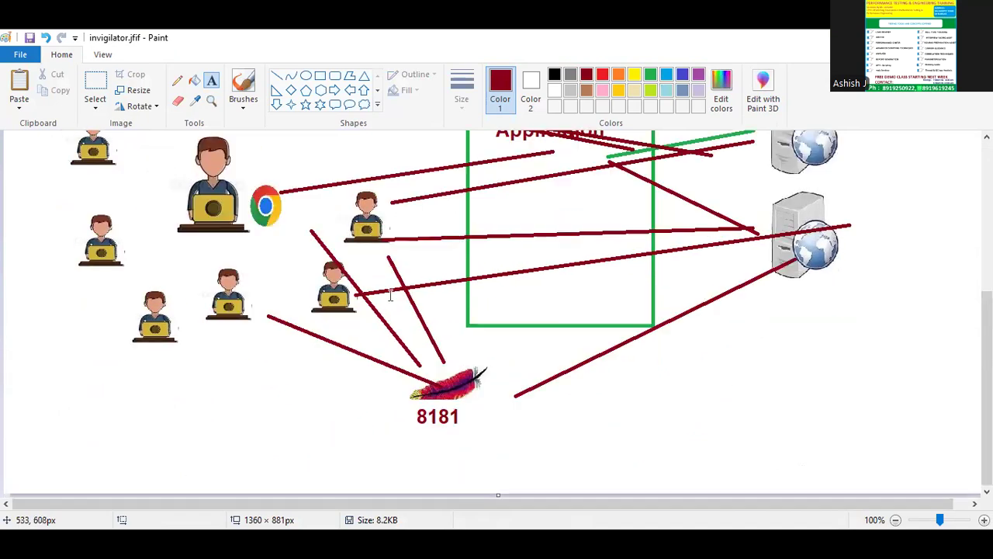
pyautogui.click(95, 89)
pyautogui.moveTo(384, 363); pyautogui.dragTo(497, 449)
pyautogui.hotkey('ctrl', 'c')
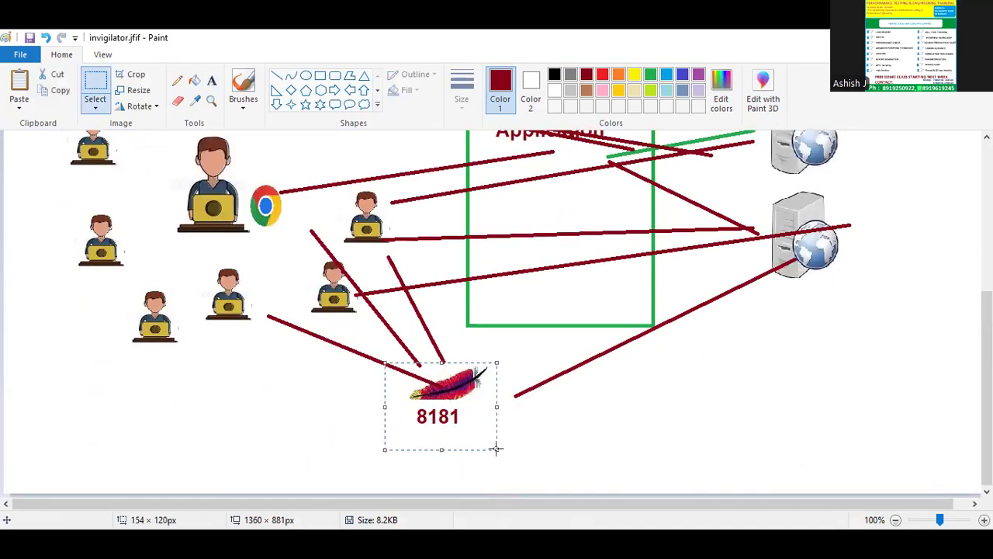
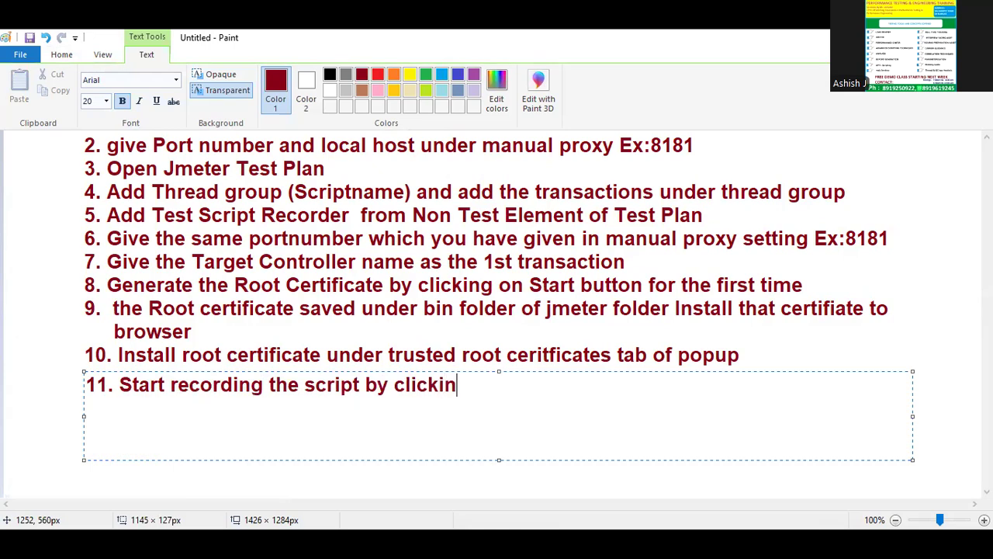
# - Complete note 11 as "Start recording the script by clickin on the Start button and select the target controller for each action"
pyautogui.write('t b')
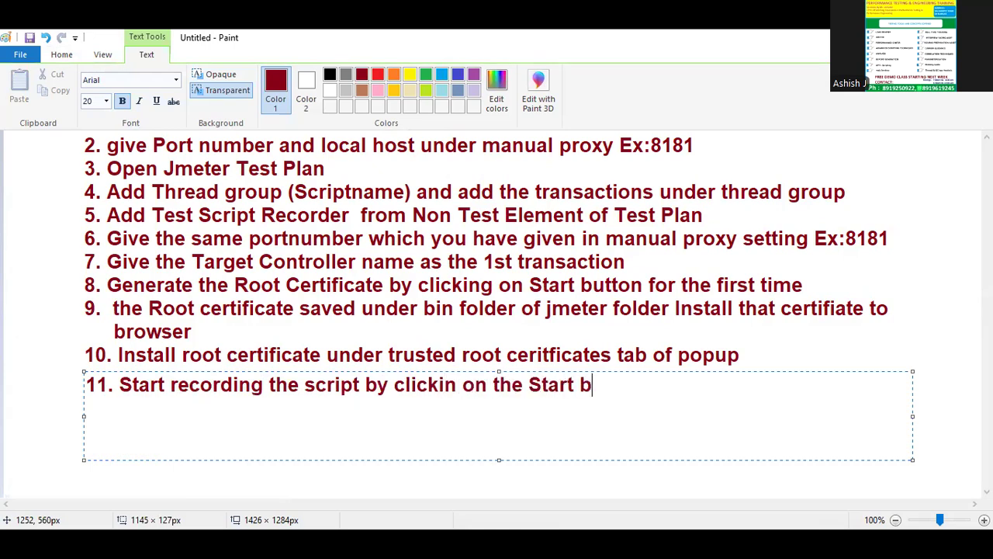
pyautogui.write('utton and ')
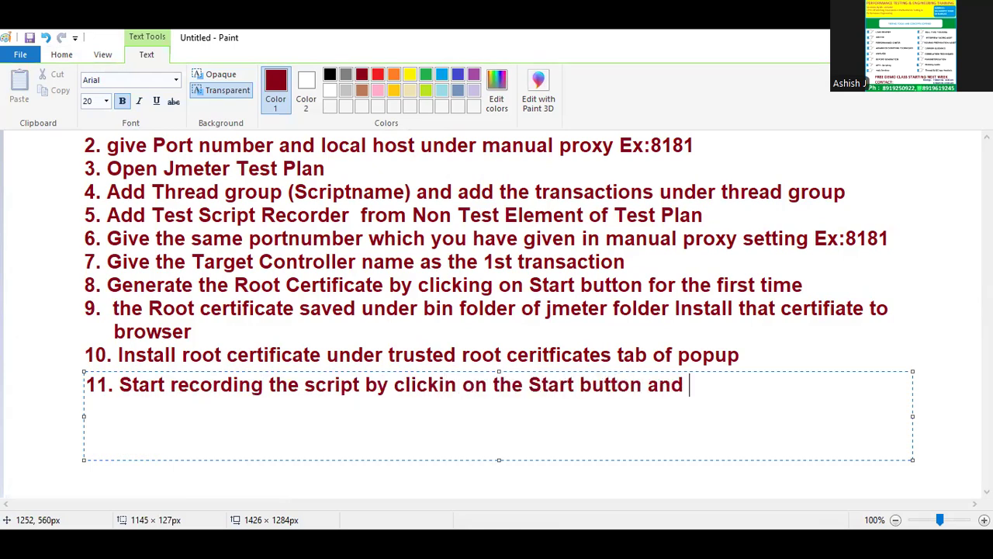
pyautogui.write('select the t')
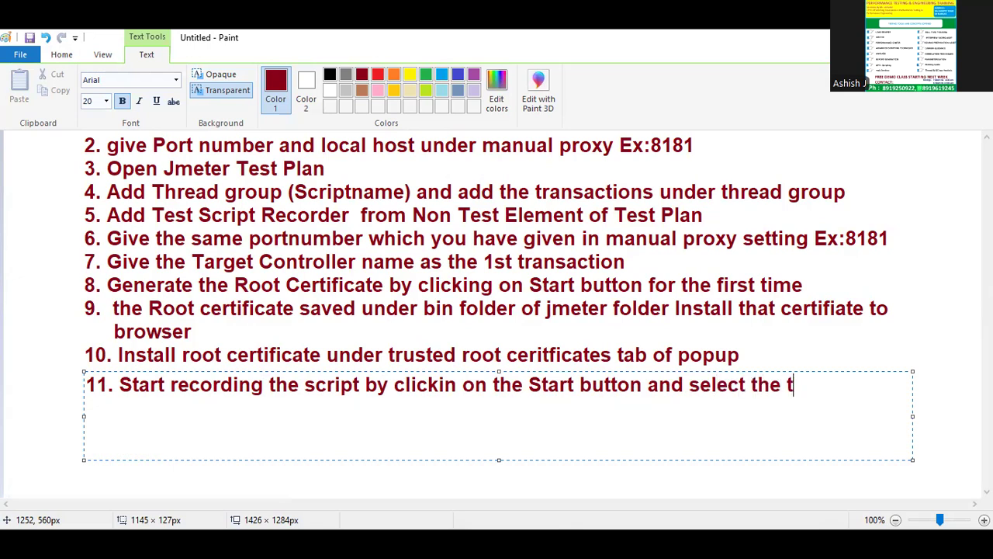
pyautogui.write('arget controller for e')
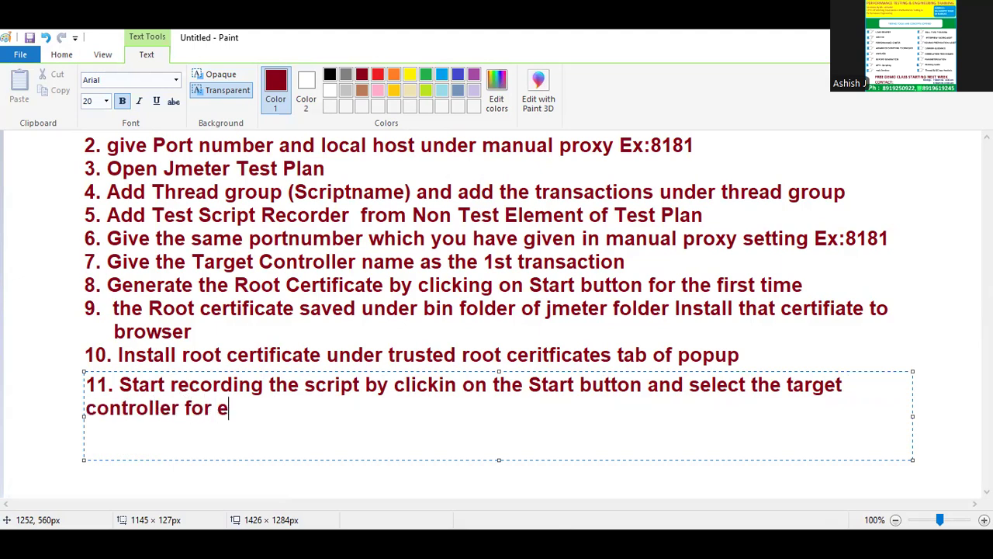
pyautogui.write('ach action')
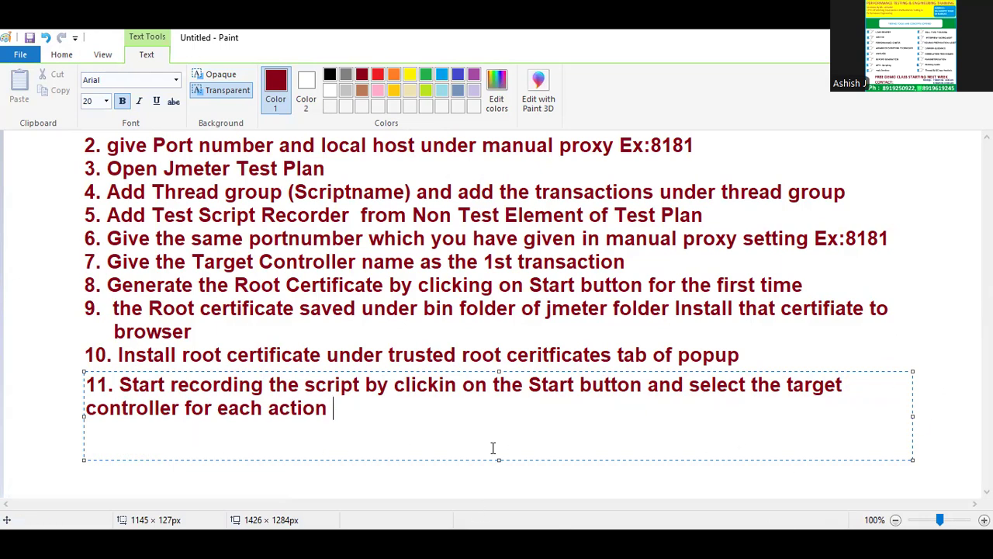
pyautogui.click(372, 472)
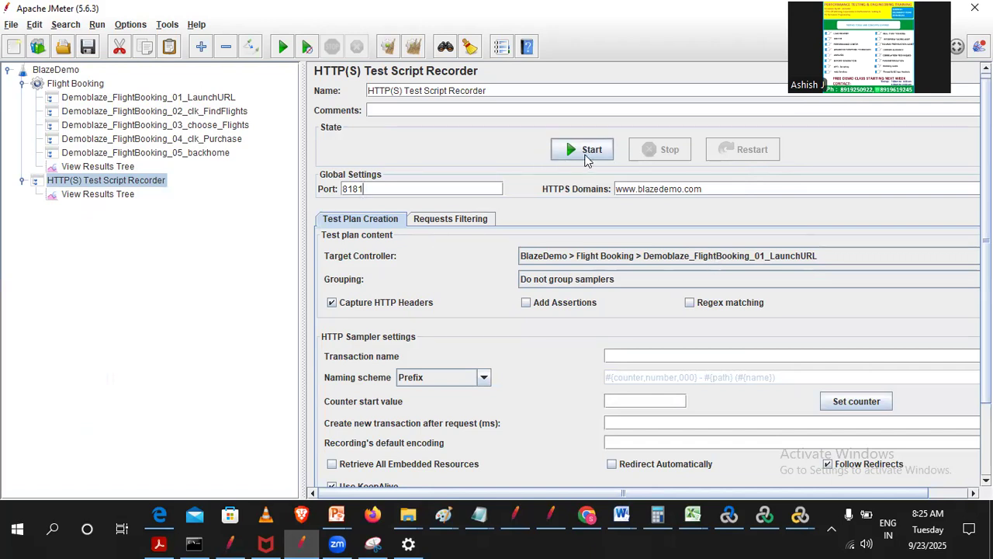
# - Switch to JMeter, start the HTTP(S) Test Script Recorder, accepting the root CA certificate notice, and set the transaction name to Launch
pyautogui.click(587, 515)
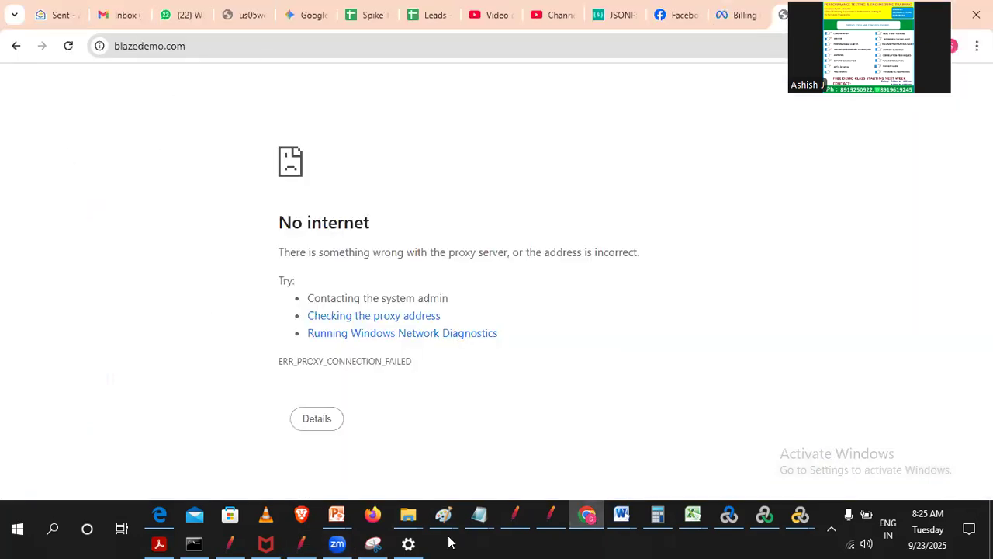
pyautogui.click(298, 542)
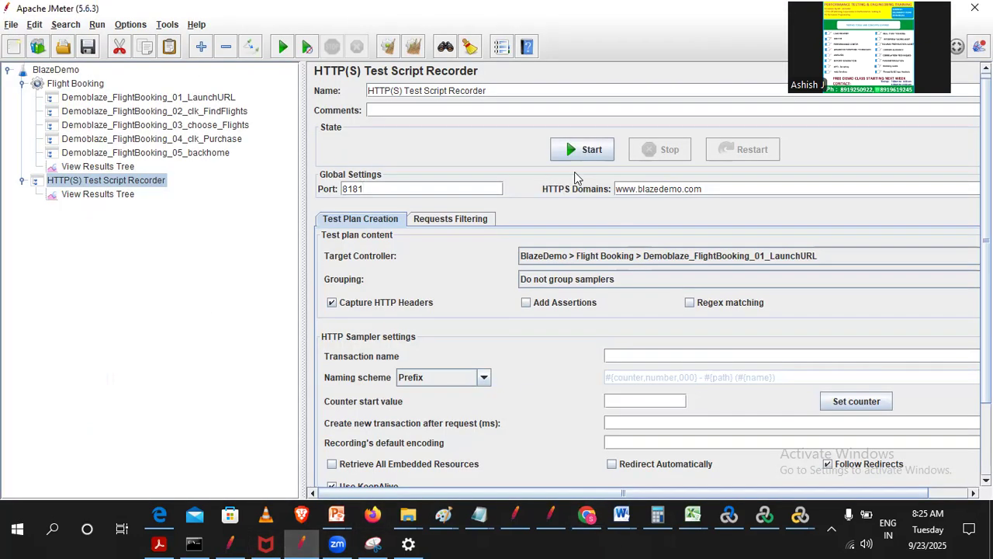
pyautogui.click(569, 153)
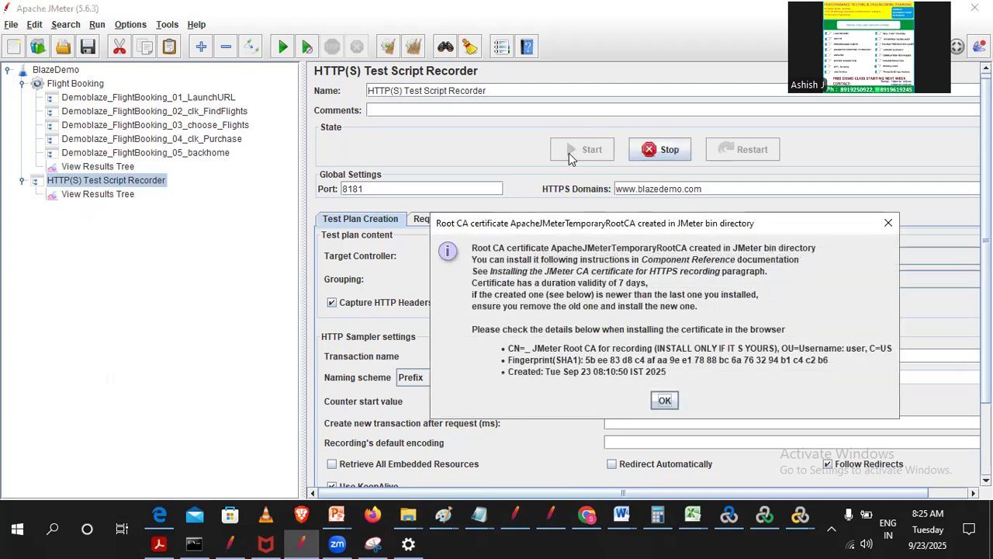
pyautogui.click(665, 401)
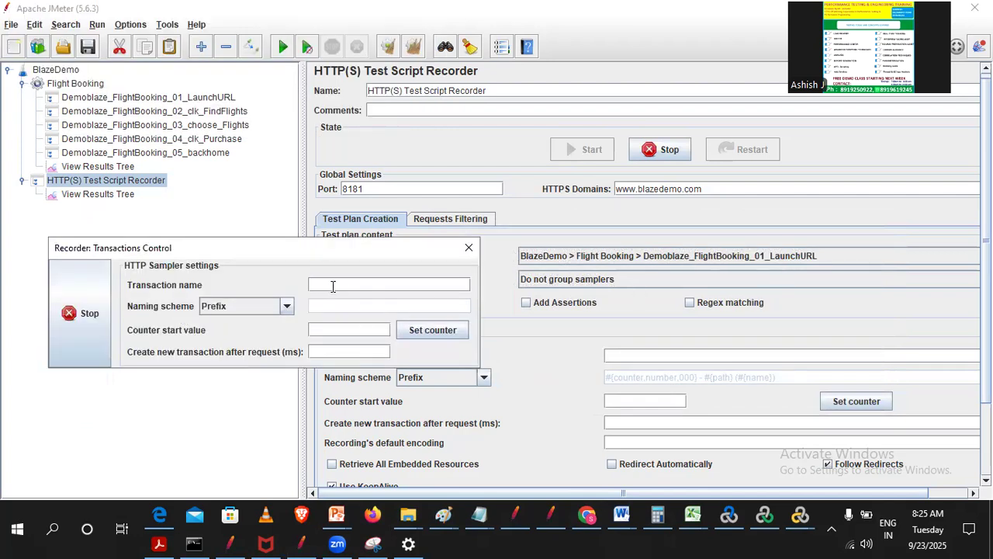
pyautogui.write('Launch')
pyautogui.moveTo(402, 242); pyautogui.dragTo(431, 228)
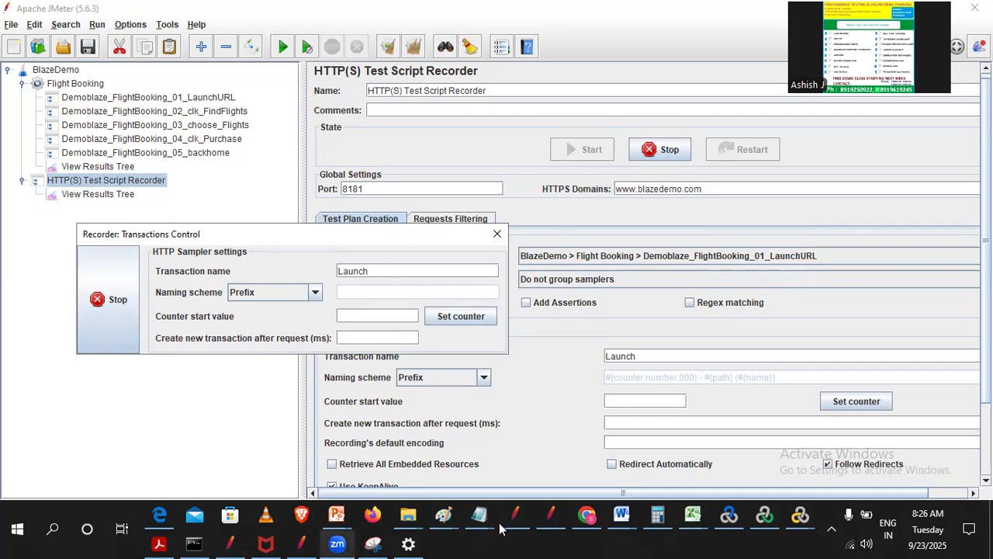
# - Switch to Chrome, load blazedemo.com again and move the Recorder: Transactions Control window away from the page content
pyautogui.click(588, 516)
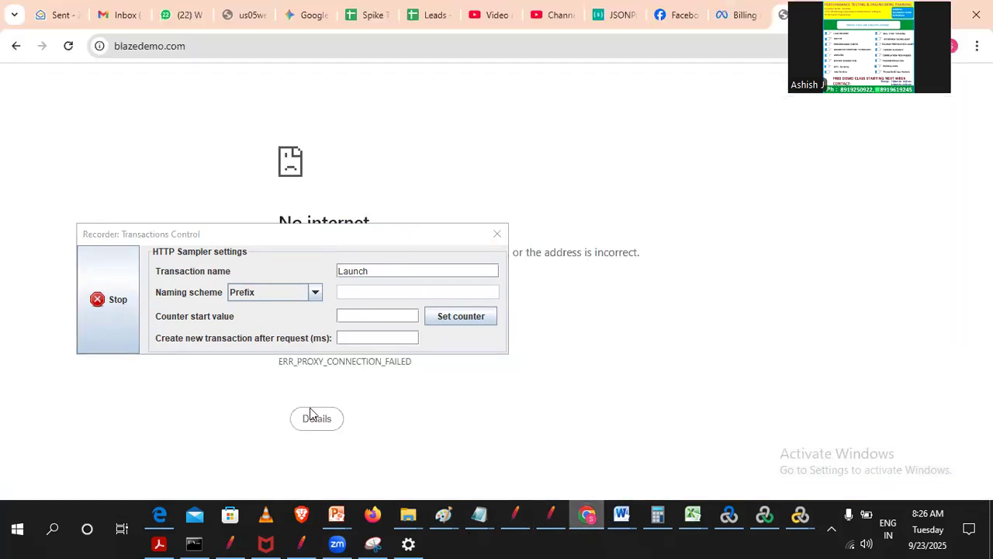
pyautogui.click(230, 48)
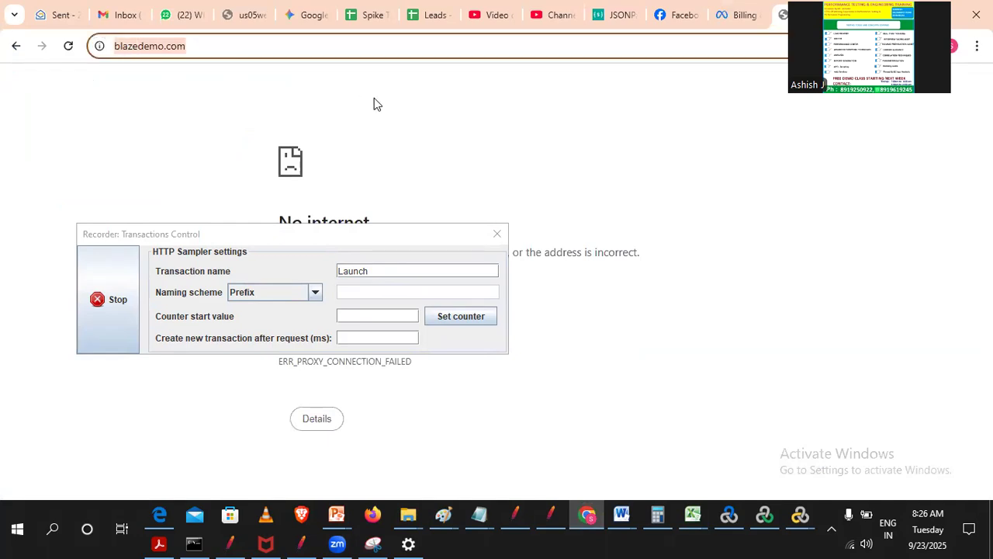
pyautogui.press('Return')
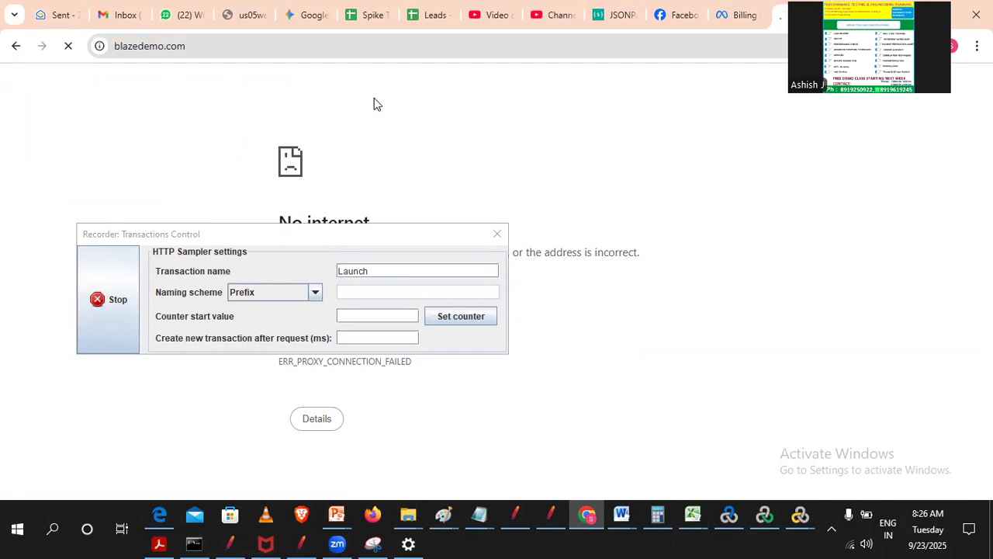
pyautogui.click(356, 244)
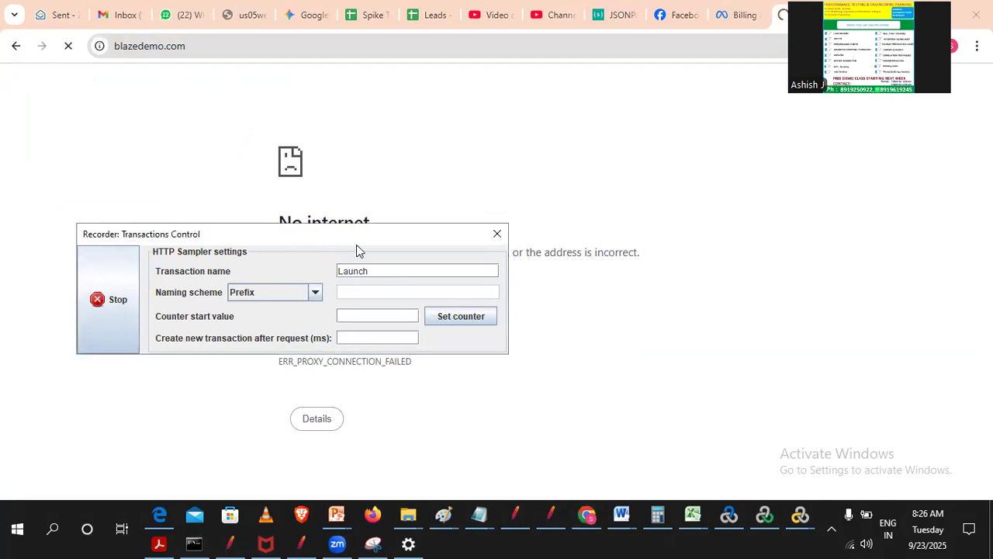
pyautogui.moveTo(357, 246); pyautogui.dragTo(796, 329)
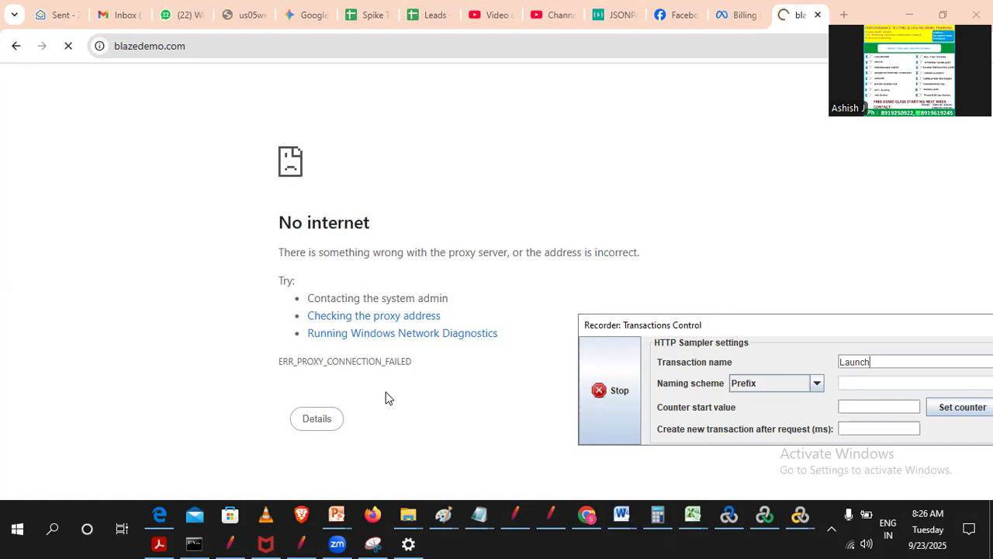
# - Save the manual proxy setup in Windows Settings, then return to the blazedemo.com page in Chrome and reposition the recorder window
pyautogui.click(409, 543)
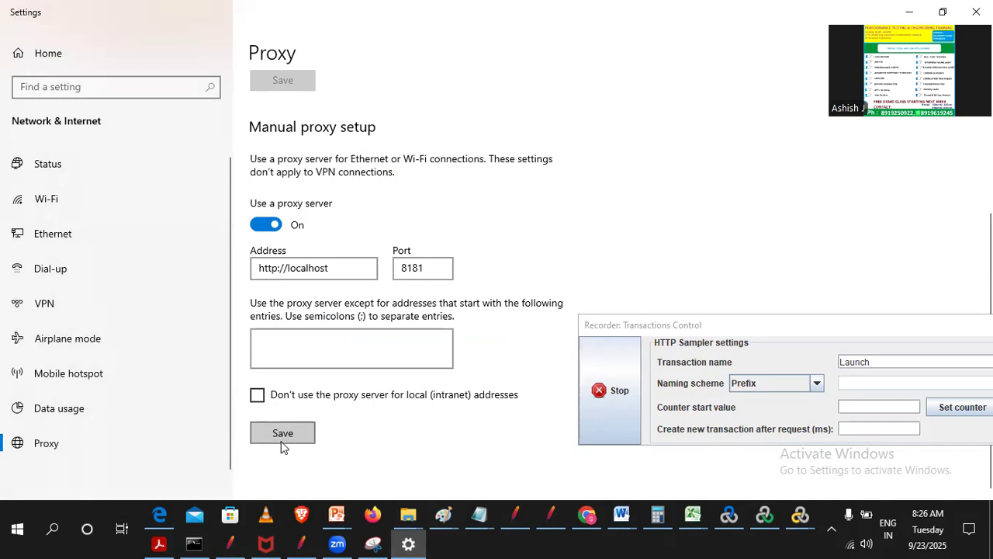
pyautogui.click(282, 435)
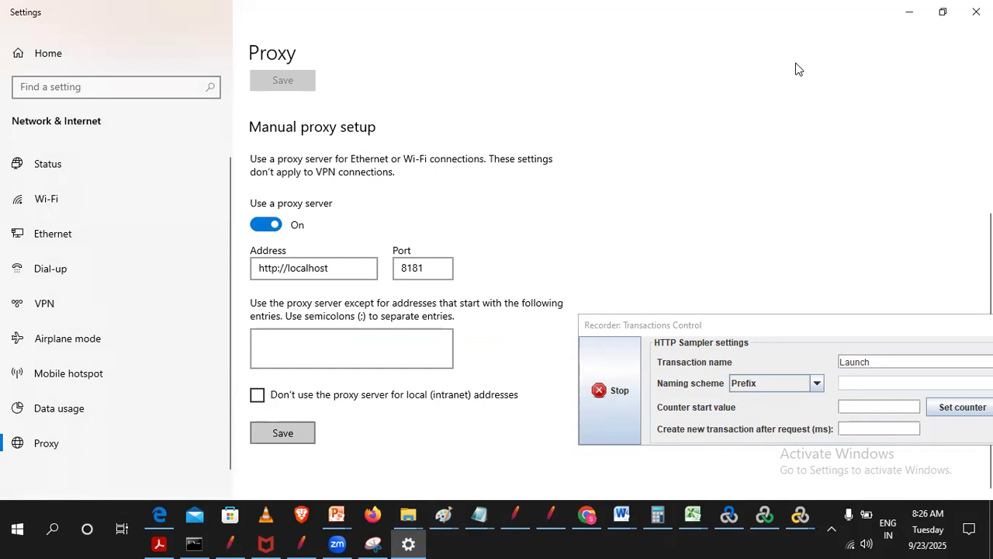
pyautogui.hotkey('alt', 'Tab')
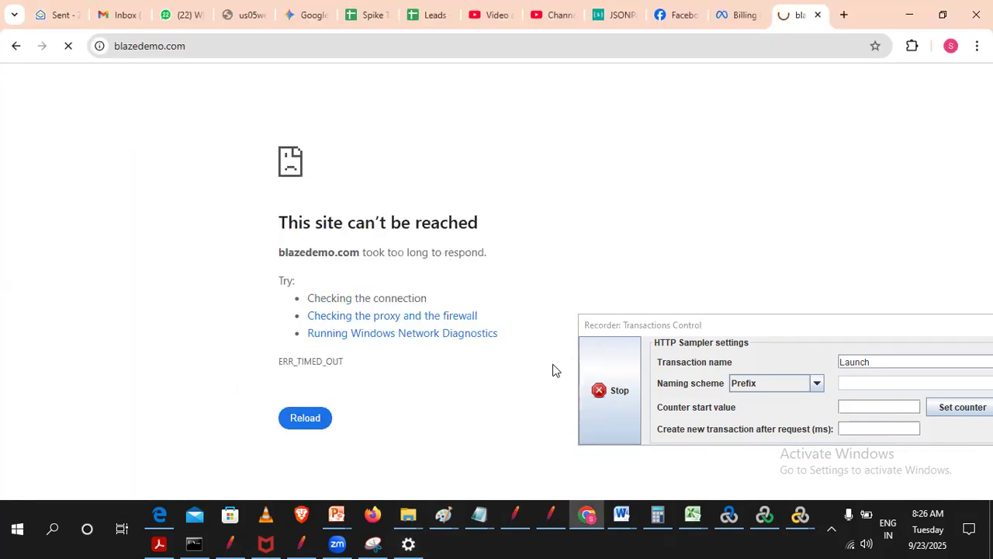
pyautogui.click(689, 329)
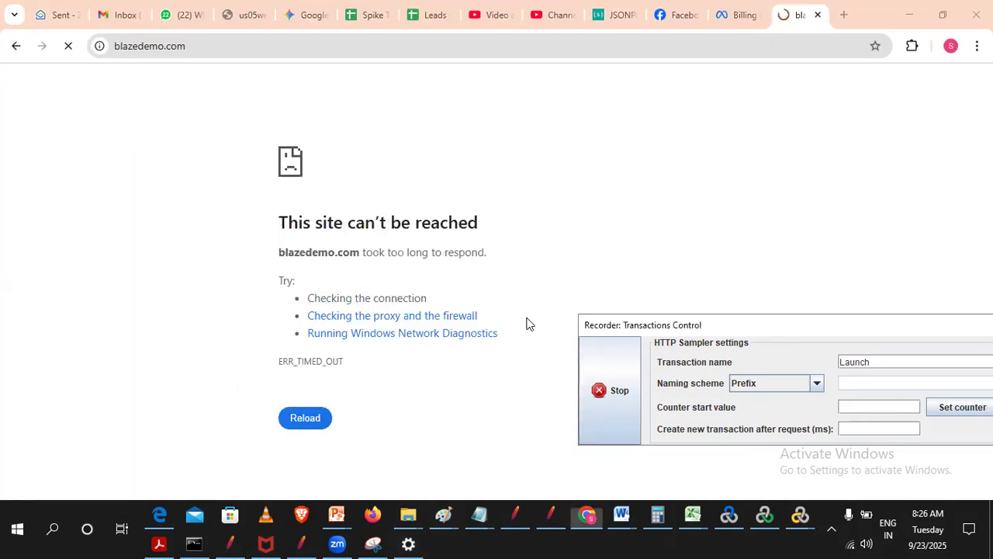
pyautogui.moveTo(689, 330); pyautogui.dragTo(602, 203)
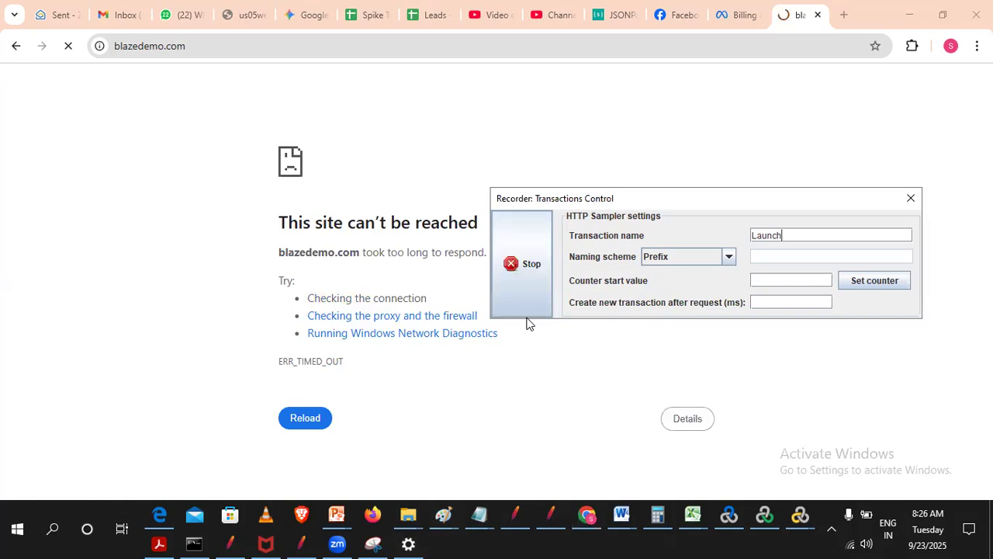
# - Switch to JMeter and check the requests recorded under the Demoblaze_FlightBooking_01_LaunchURL controller
pyautogui.click(309, 542)
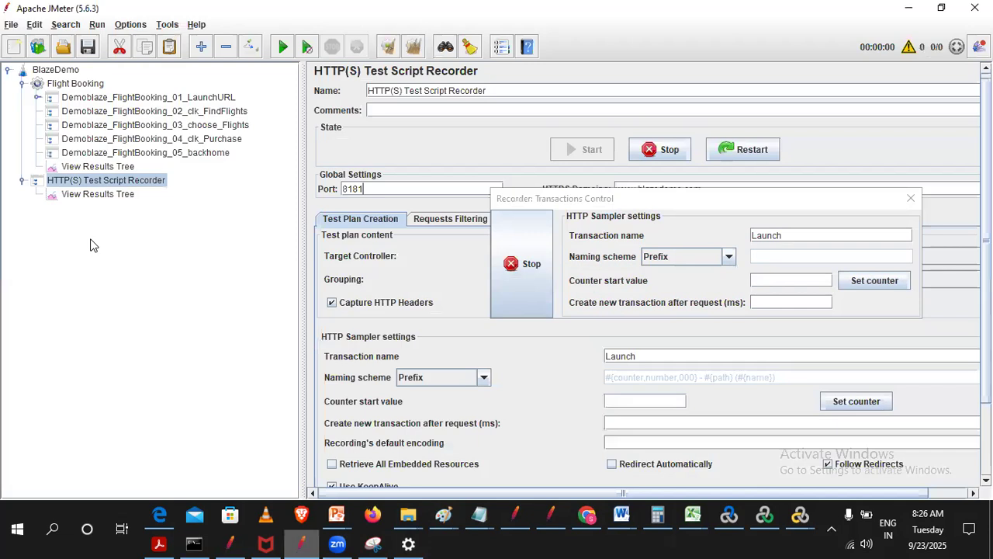
pyautogui.click(36, 97)
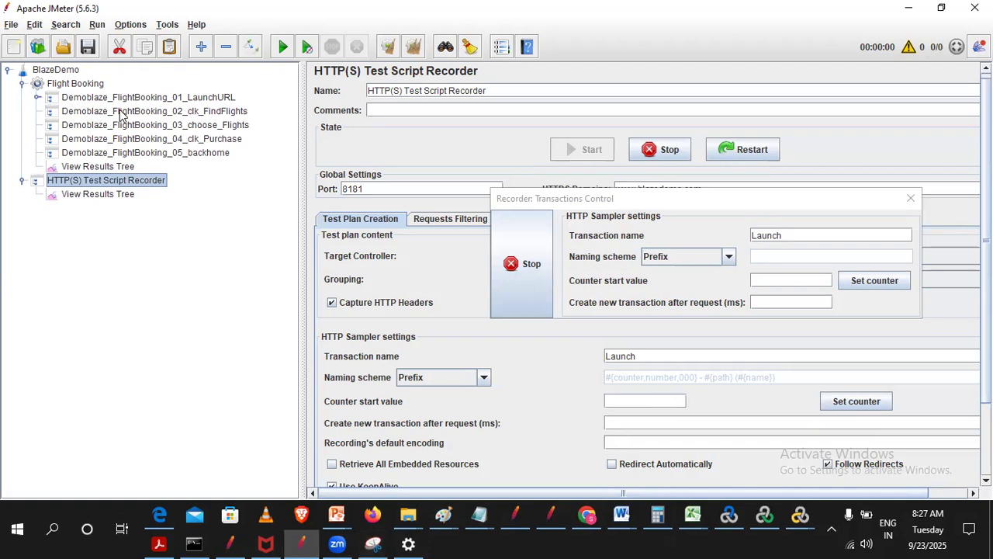
pyautogui.doubleClick(136, 99)
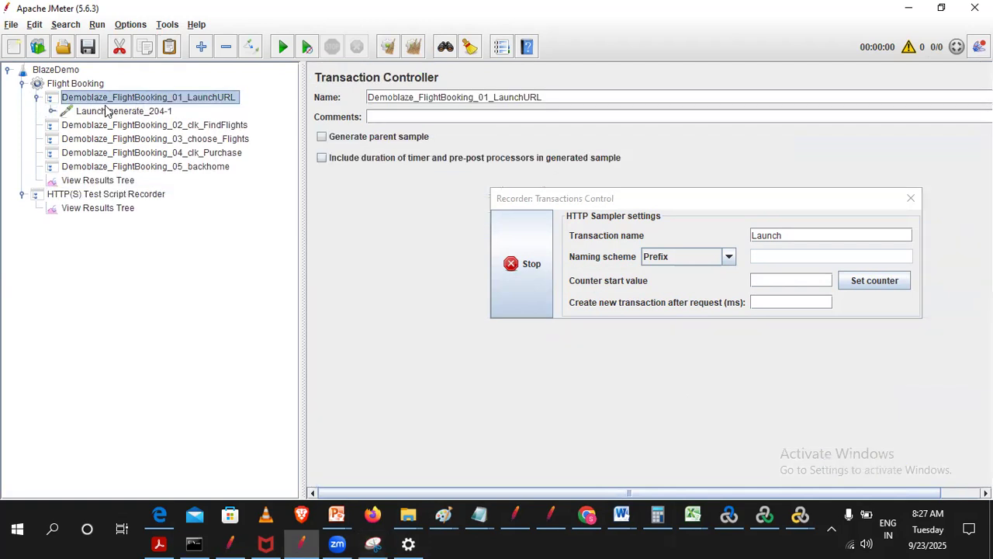
pyautogui.doubleClick(188, 101)
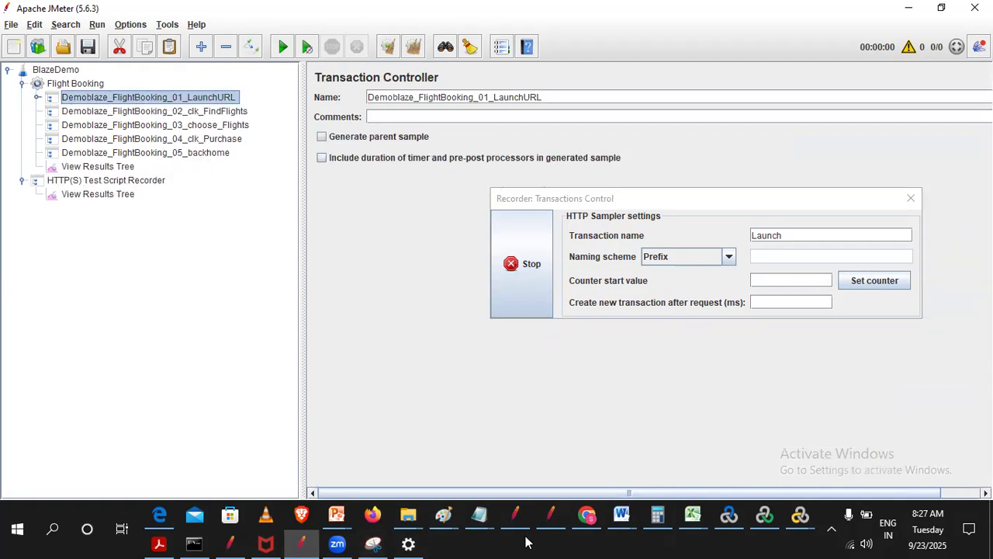
# - Return to Chrome, move the recorder window aside and open a new browser tab
pyautogui.click(587, 515)
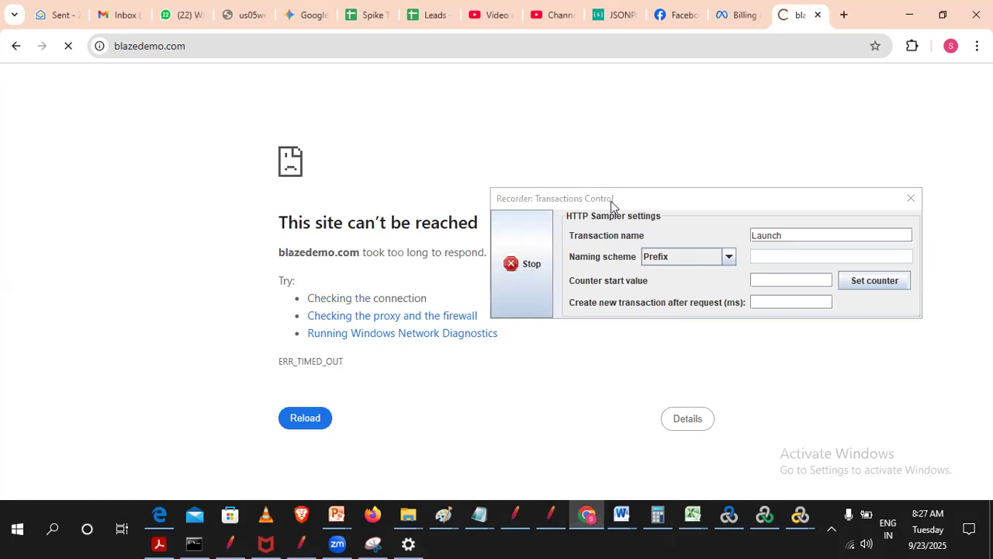
pyautogui.moveTo(611, 201); pyautogui.dragTo(141, 139)
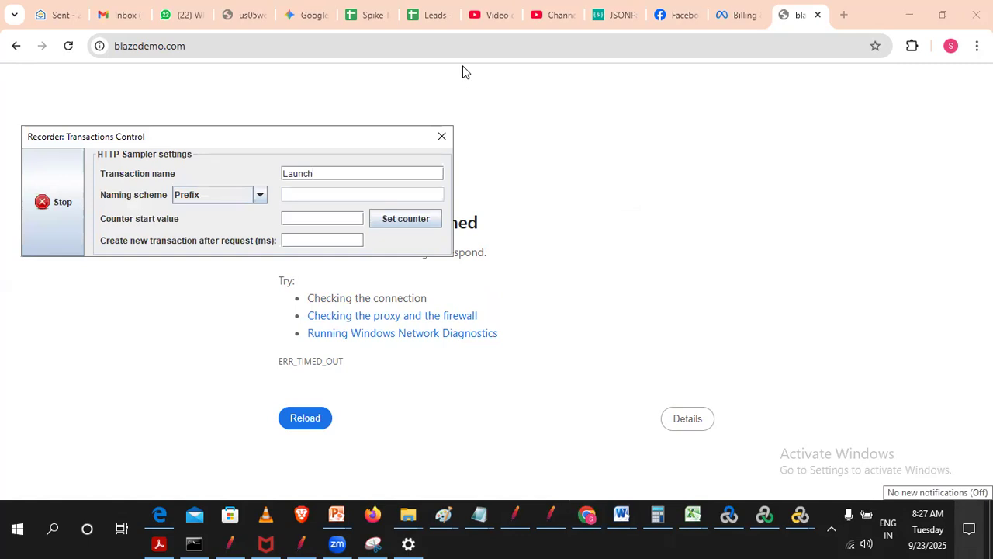
pyautogui.moveTo(154, 141); pyautogui.dragTo(685, 163)
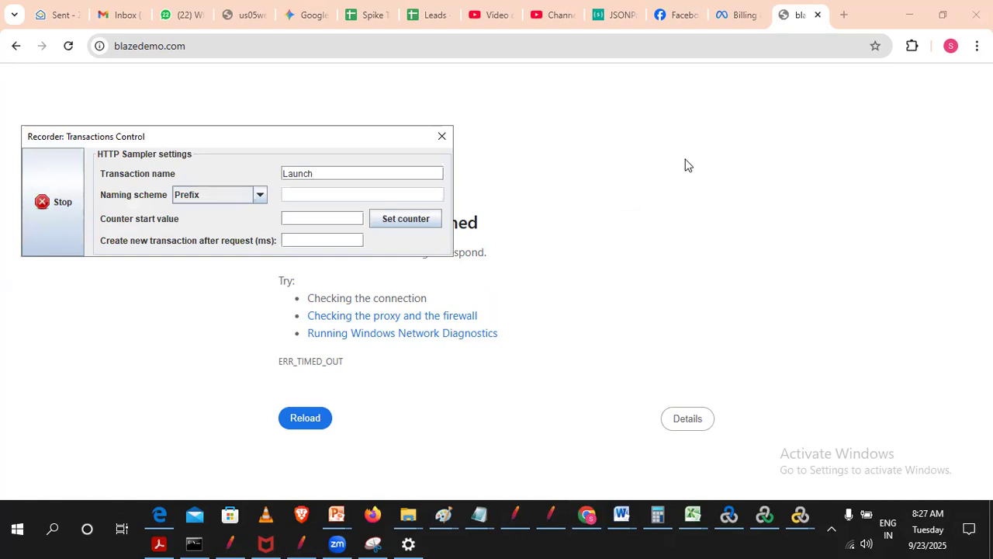
pyautogui.click(844, 15)
# - Close Windows Settings, reopen the proxy settings through a system search for "proxy" and save the manual proxy setup
pyautogui.click(408, 543)
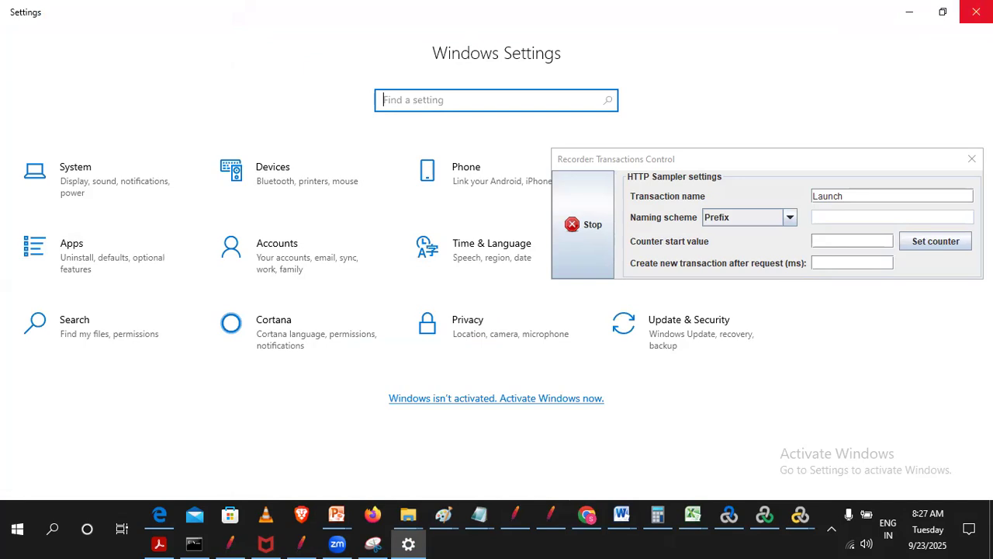
pyautogui.click(976, 12)
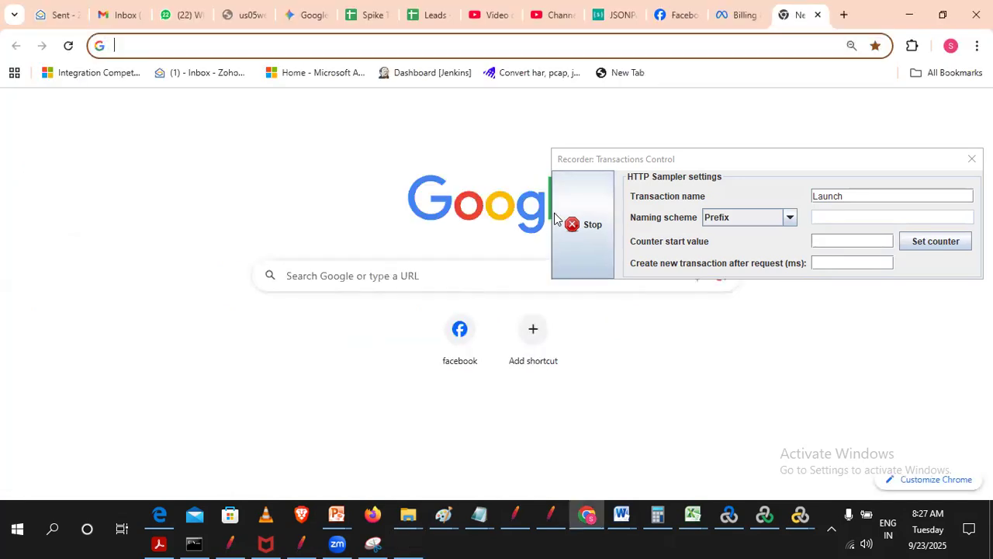
pyautogui.click(54, 531)
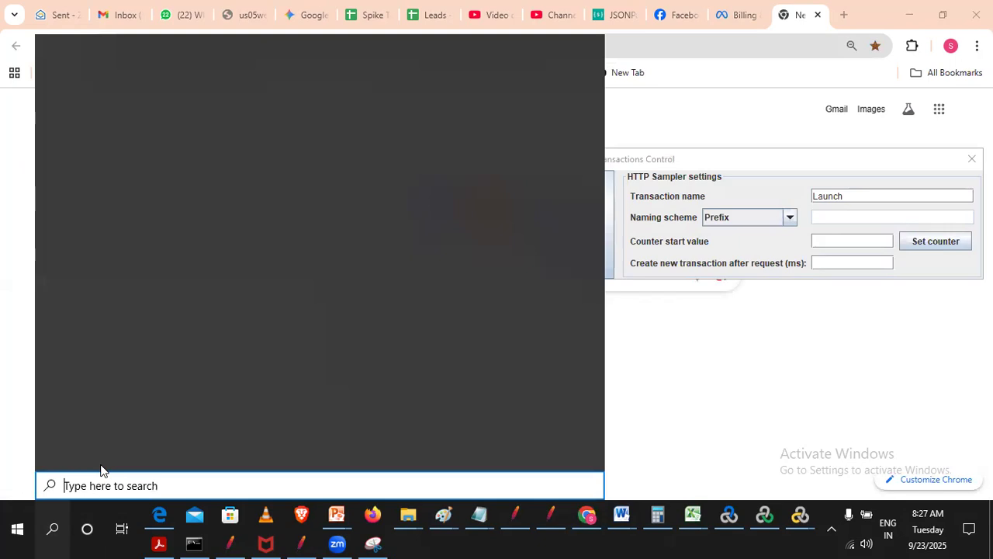
pyautogui.write('proxy')
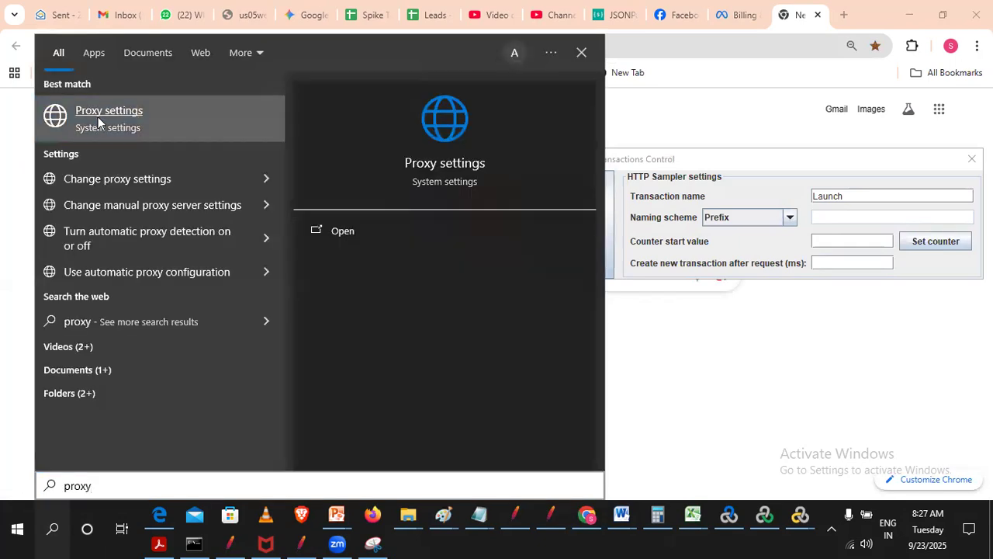
pyautogui.click(98, 121)
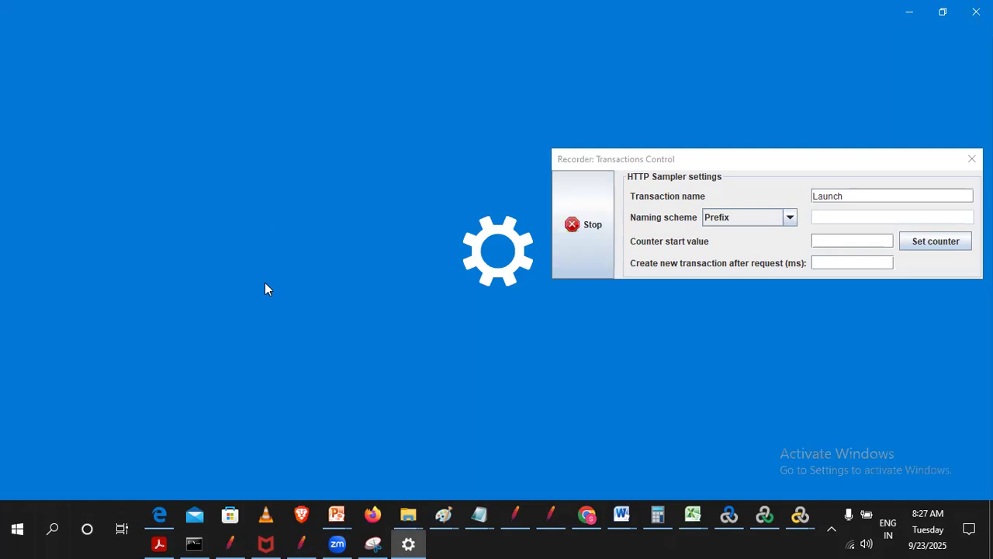
pyautogui.scroll(-5, 375, 398)
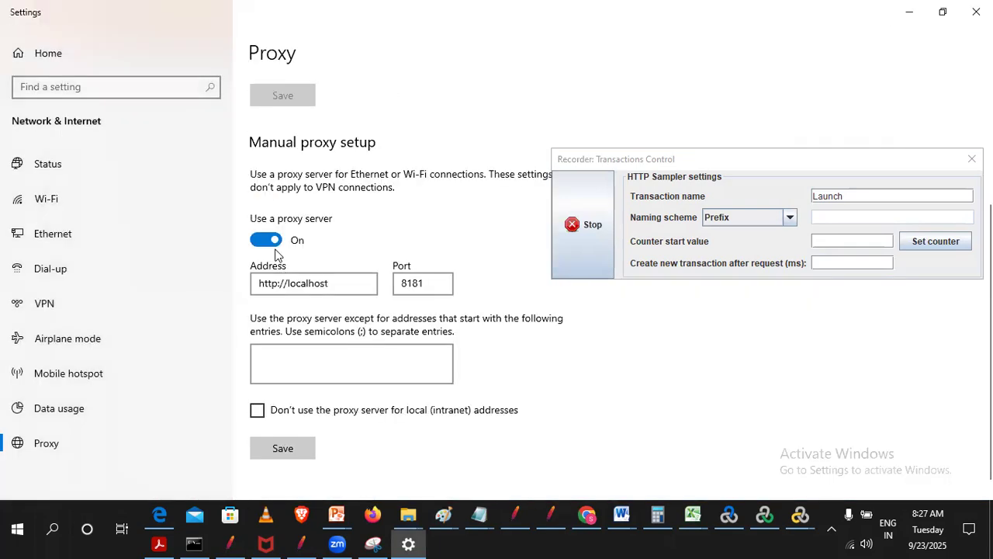
pyautogui.click(294, 432)
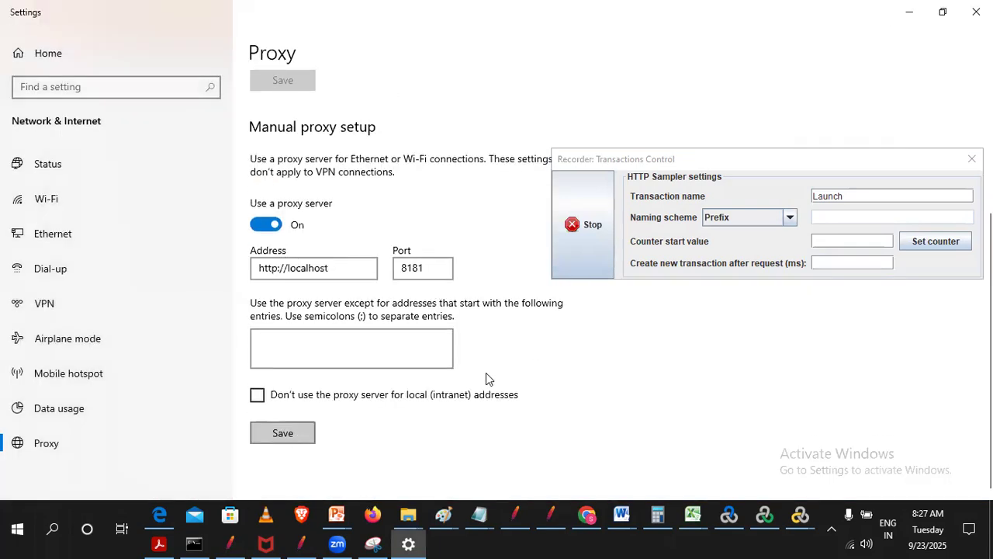
# - Leave the proxy settings, return to JMeter and remove the Launch/generate_204-1 request from the Demoblaze_FlightBooking_01_LaunchURL controller
pyautogui.scroll(3, 486, 372)
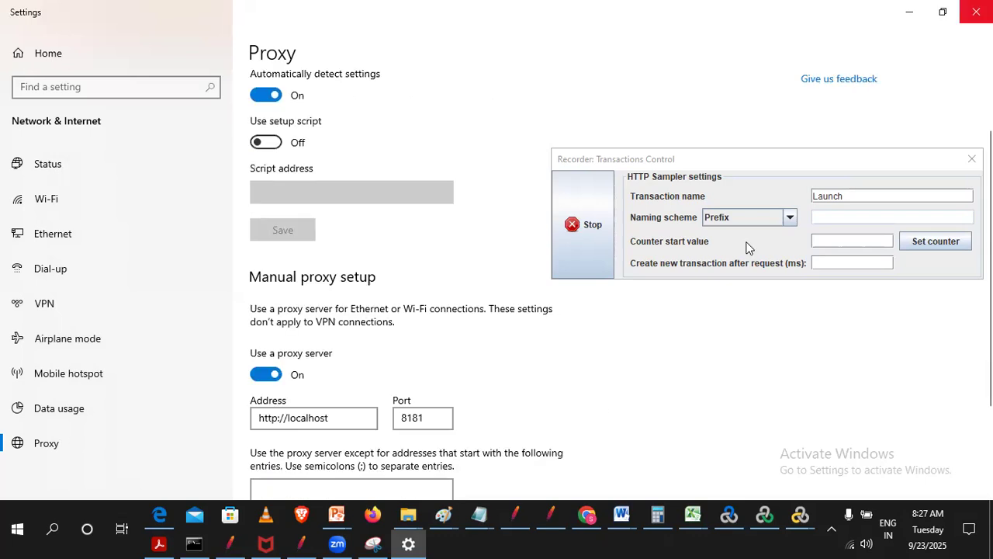
pyautogui.click(408, 544)
pyautogui.click(302, 543)
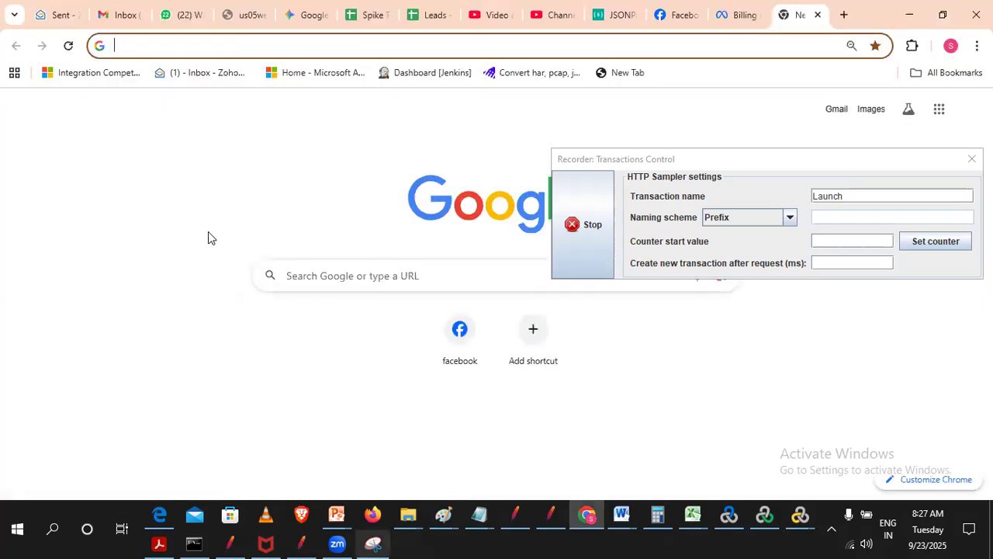
pyautogui.click(36, 98)
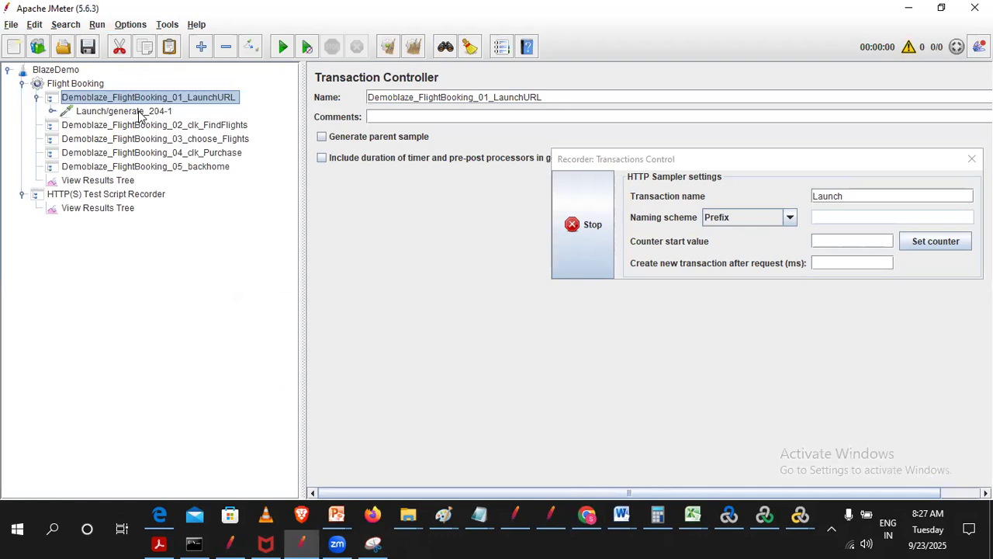
pyautogui.click(125, 111)
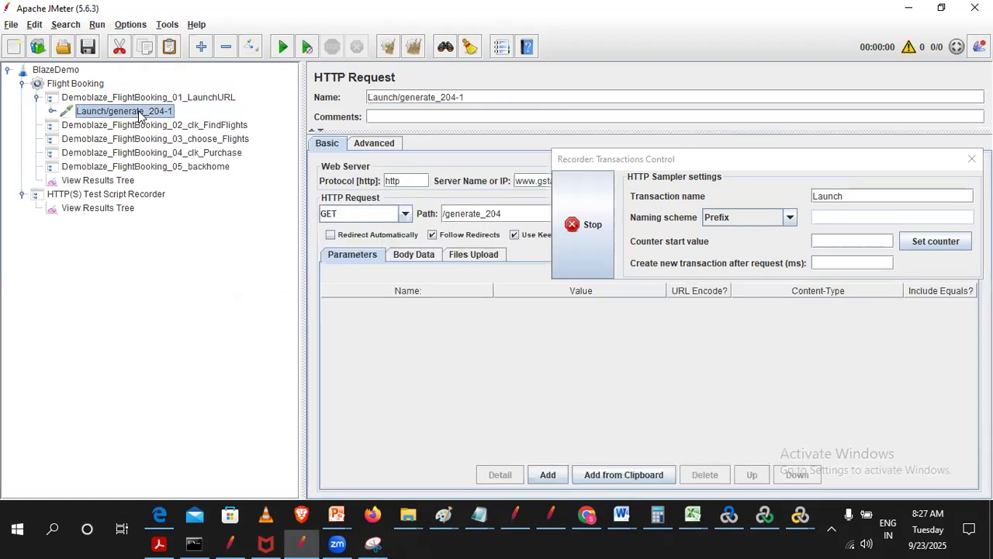
pyautogui.rightClick(140, 115)
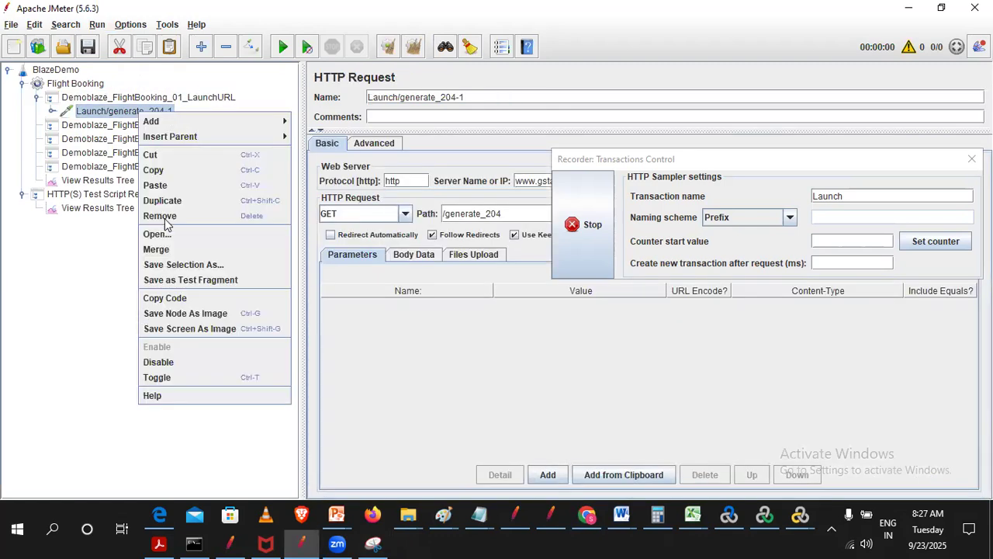
pyautogui.press('Return')
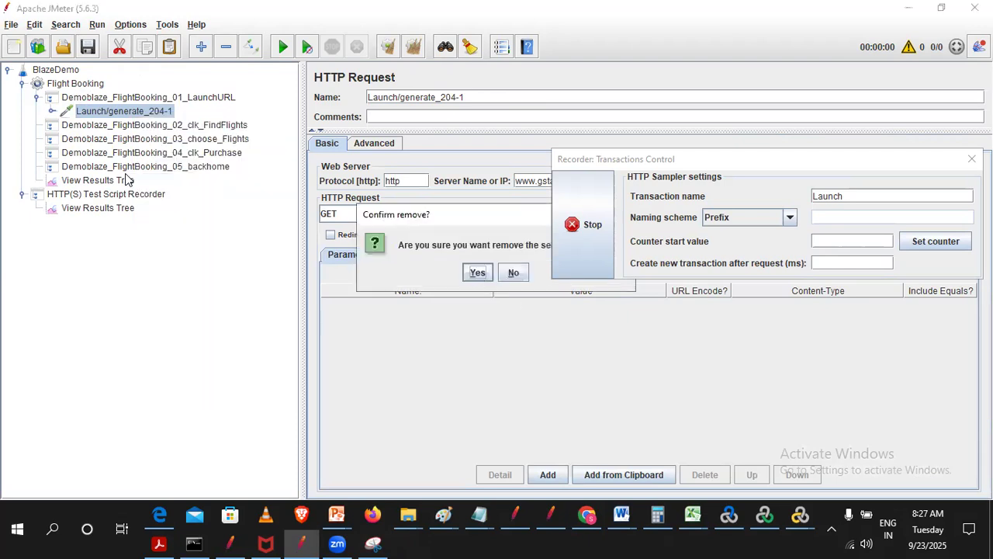
pyautogui.click(476, 272)
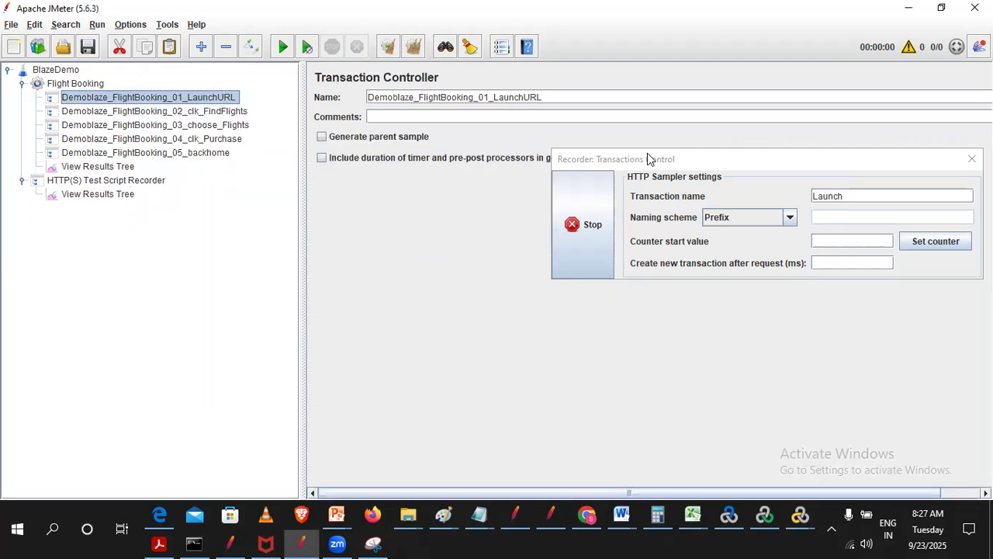
# - Stop the HTTP(S) Test Script Recorder, start it again and accept the root CA certificate notice
pyautogui.click(159, 184)
pyautogui.moveTo(698, 163); pyautogui.dragTo(87, 280)
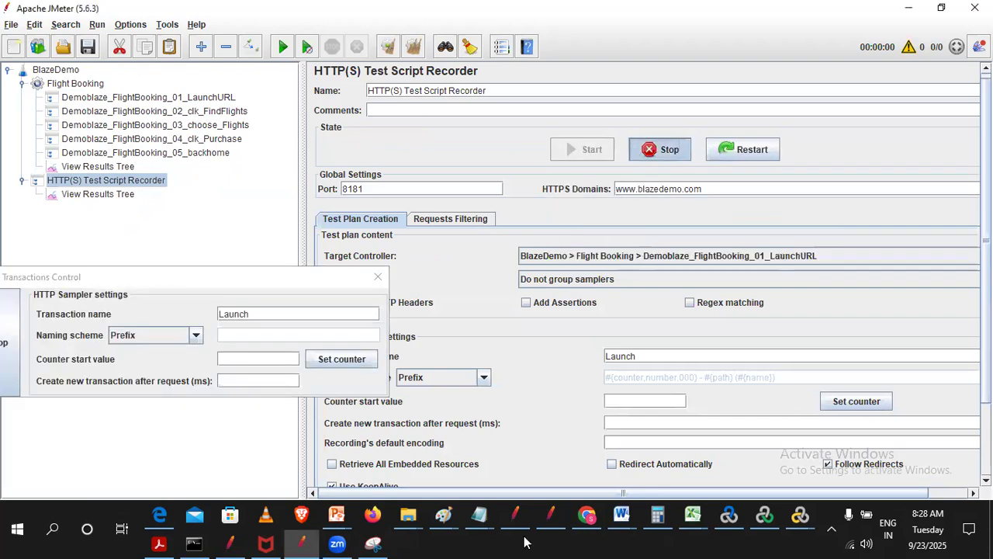
pyautogui.click(660, 149)
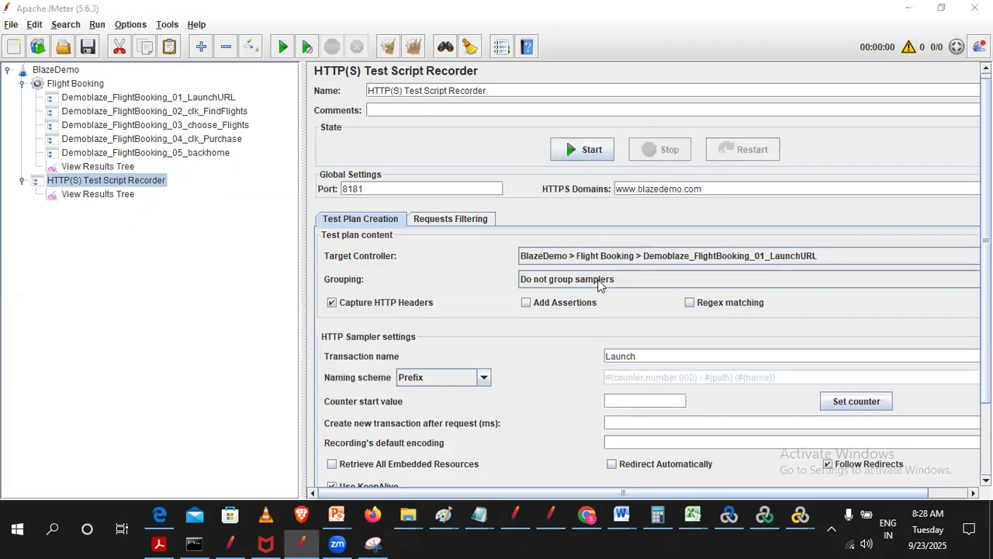
pyautogui.click(587, 516)
pyautogui.hotkey('alt', 'Tab')
pyautogui.click(582, 149)
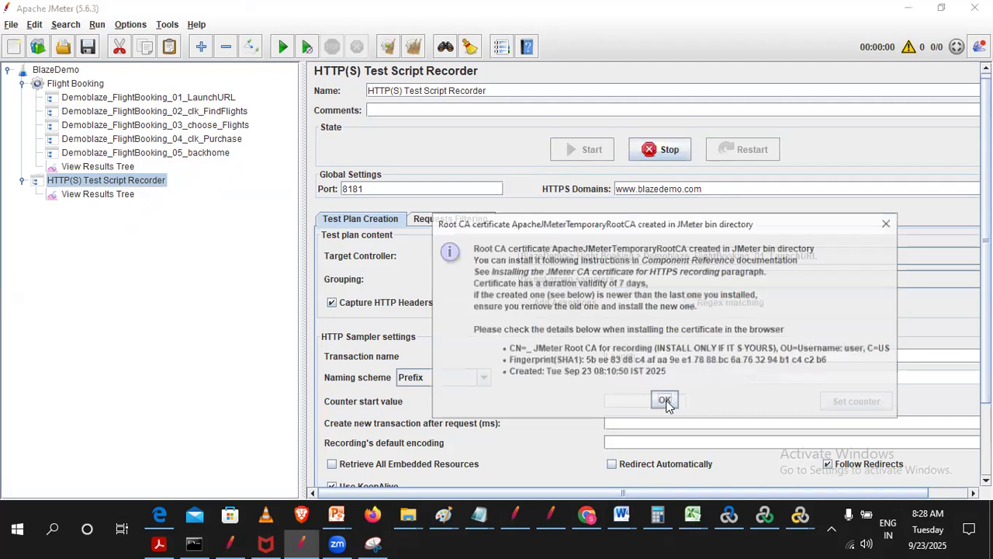
pyautogui.press('Return')
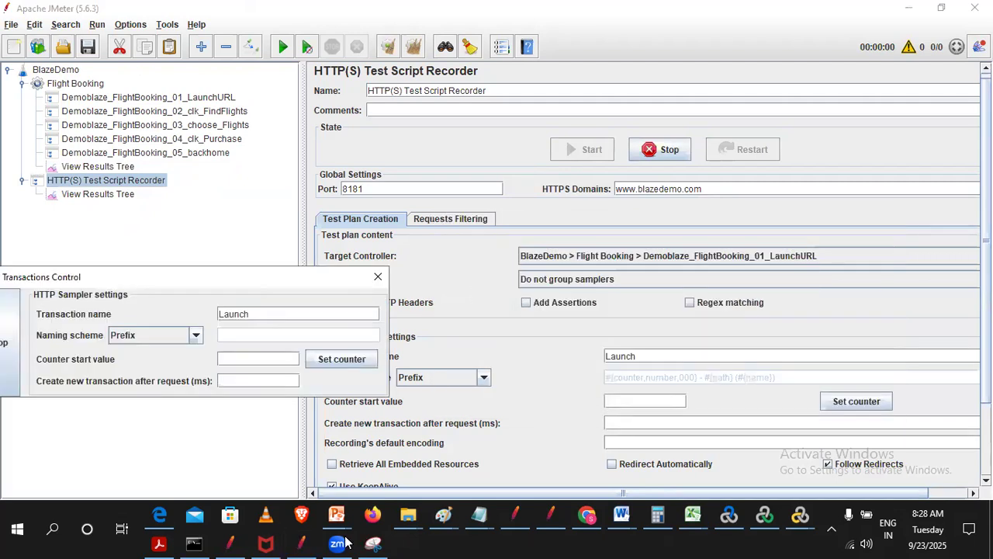
# - Switch to Chrome, load blazedemo.com and move the recorder window off the page content
pyautogui.click(587, 516)
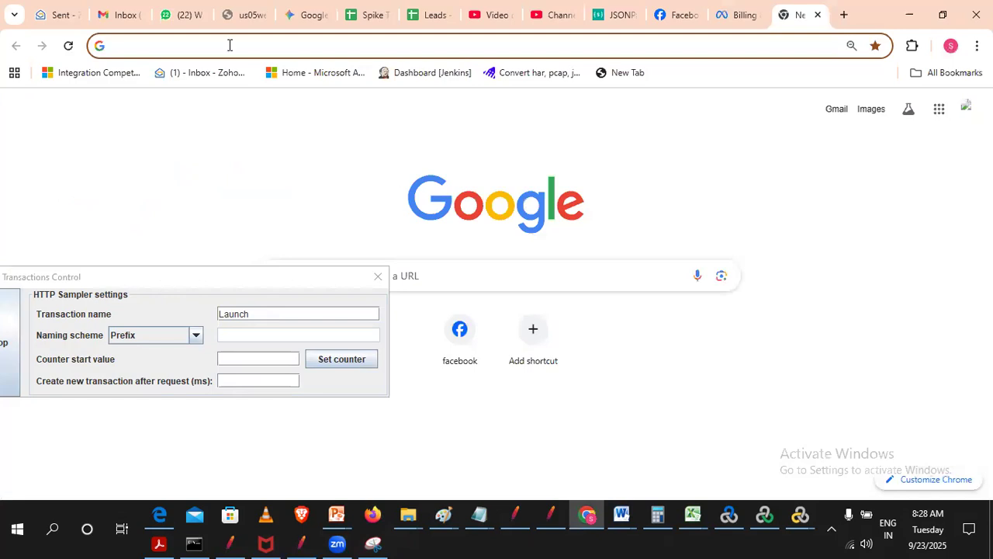
pyautogui.click(230, 45)
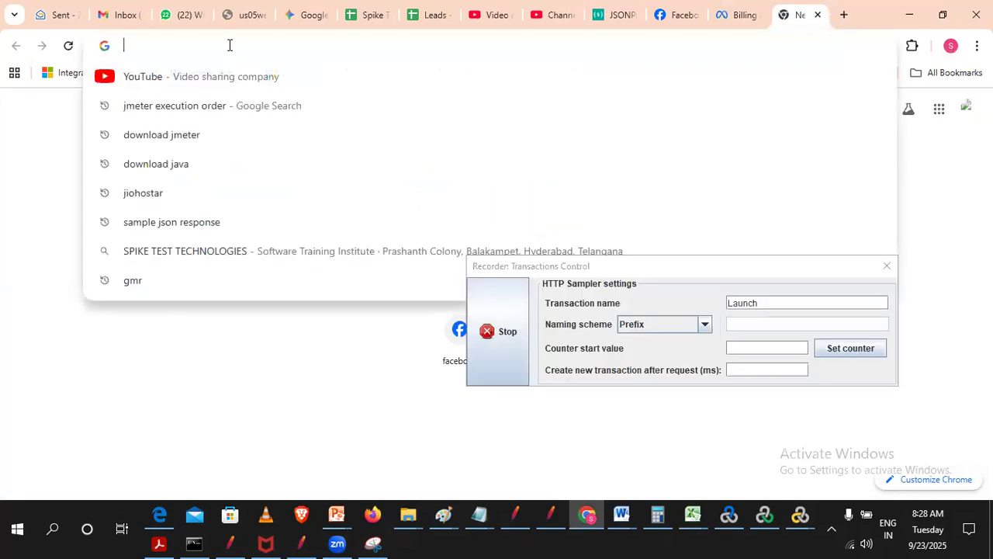
pyautogui.write('blazedemo.com')
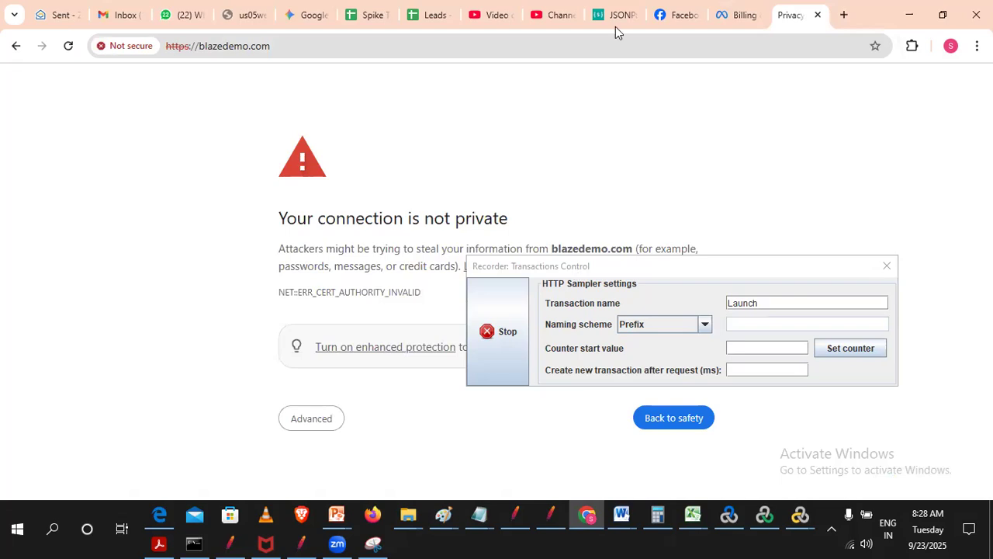
pyautogui.moveTo(574, 268); pyautogui.dragTo(117, 66)
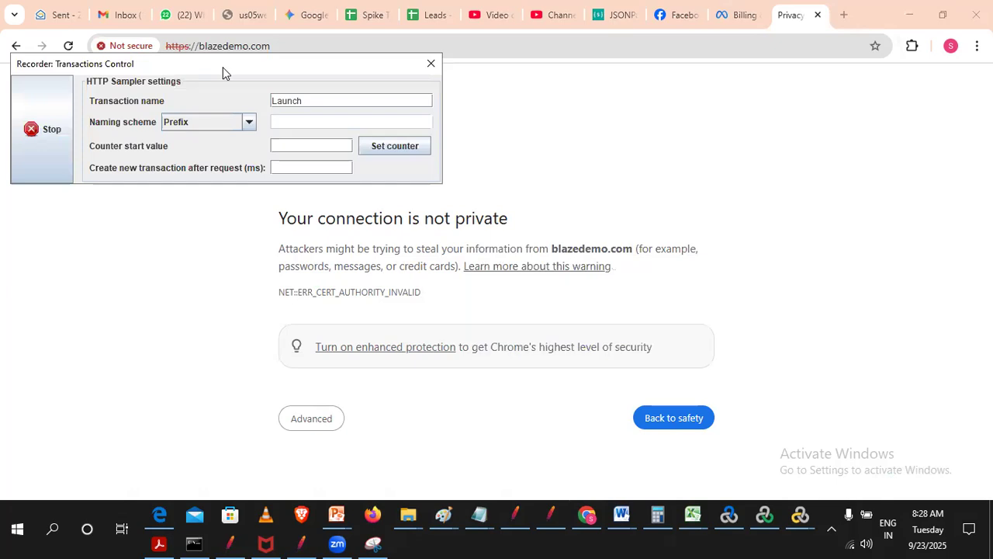
pyautogui.moveTo(223, 67); pyautogui.dragTo(870, 25)
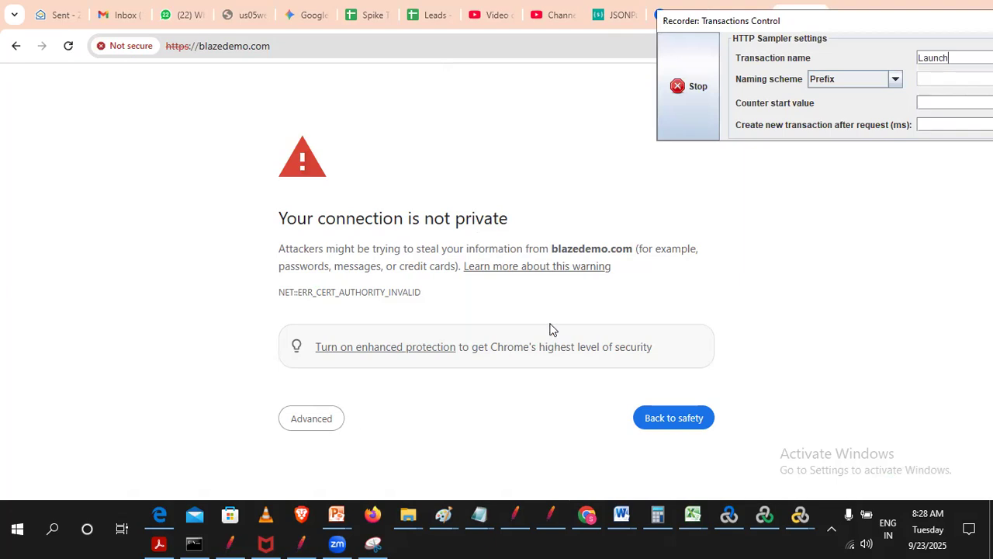
# - Show the advanced details of the certificate warning, reposition the recorder window and proceed to blazedemo.com despite the warning
pyautogui.click(307, 425)
pyautogui.scroll(-1, 256, 466)
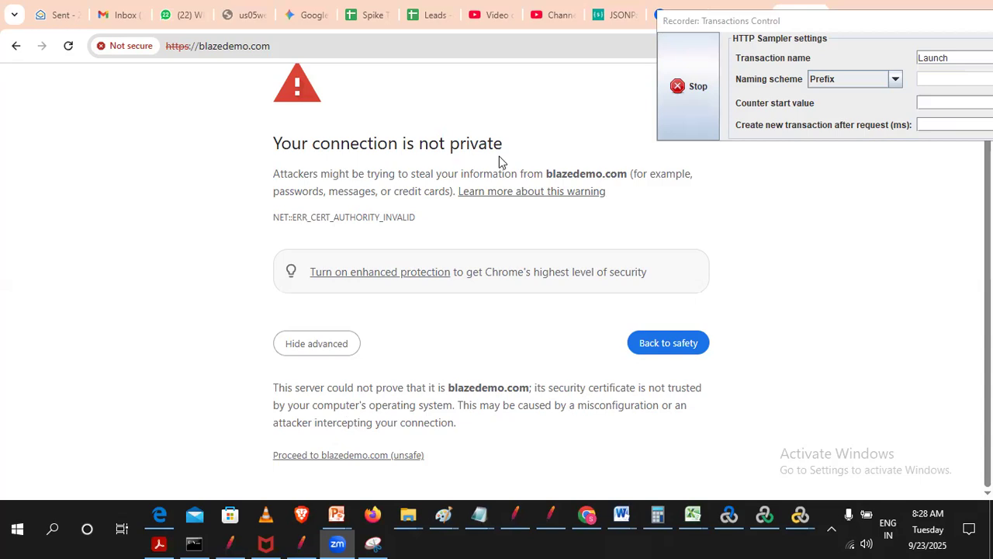
pyautogui.moveTo(751, 21); pyautogui.dragTo(781, 12)
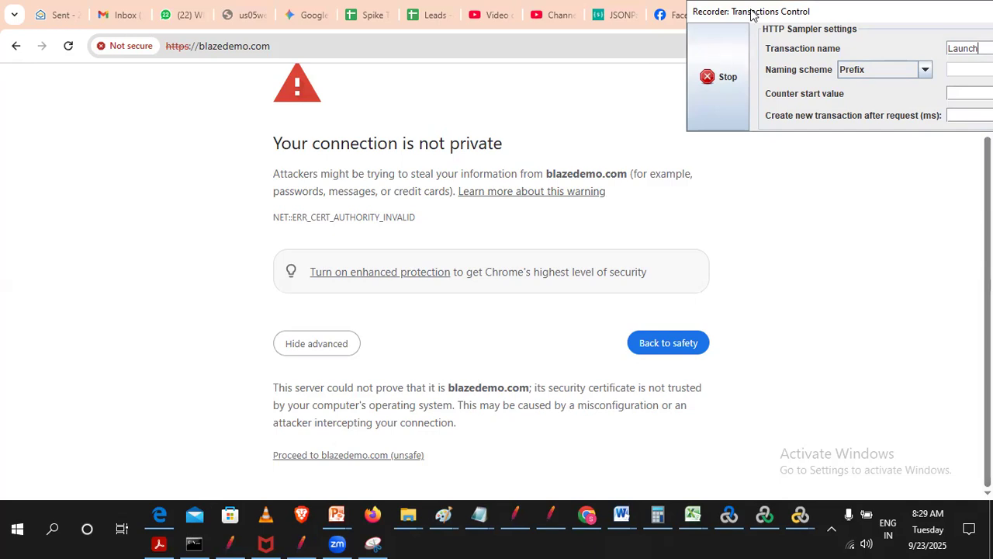
pyautogui.moveTo(753, 16); pyautogui.dragTo(574, 43)
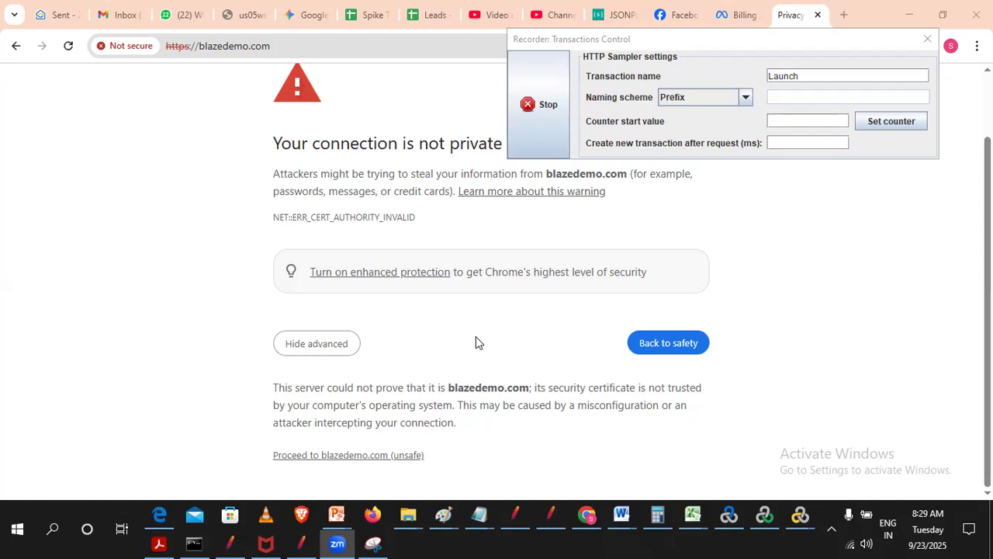
pyautogui.click(310, 459)
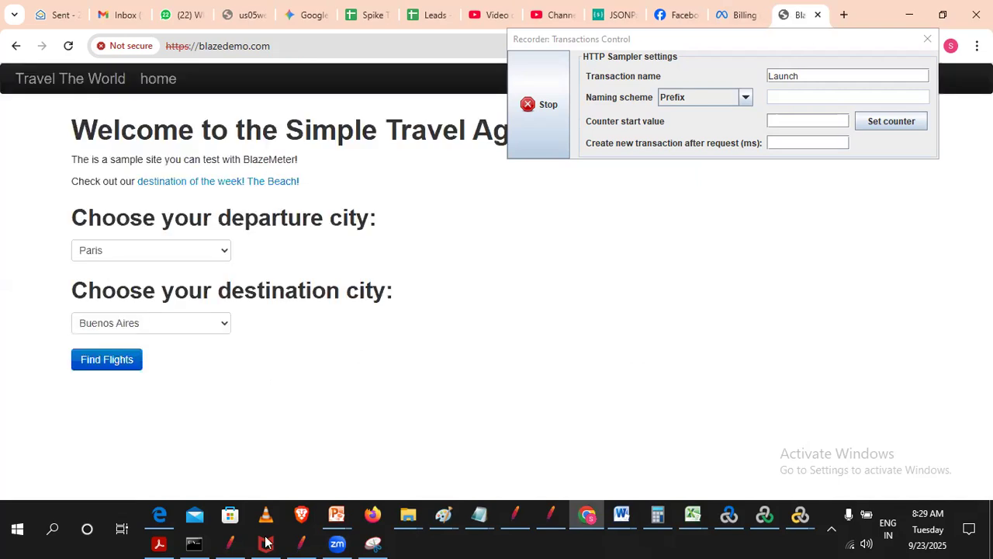
# - Switch to JMeter, check the requests recorded under Demoblaze_FlightBooking_01_LaunchURL and collapse that controller
pyautogui.click(306, 541)
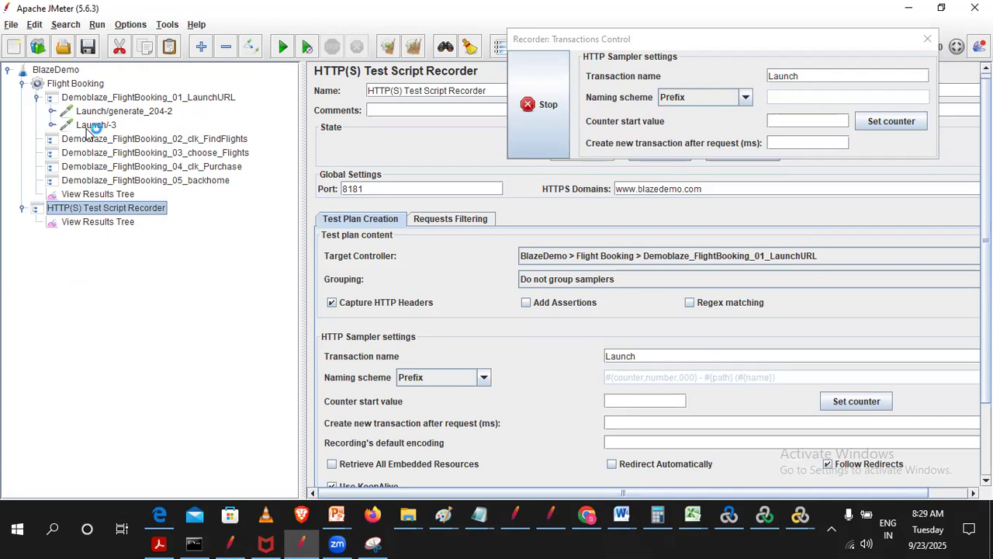
pyautogui.click(109, 111)
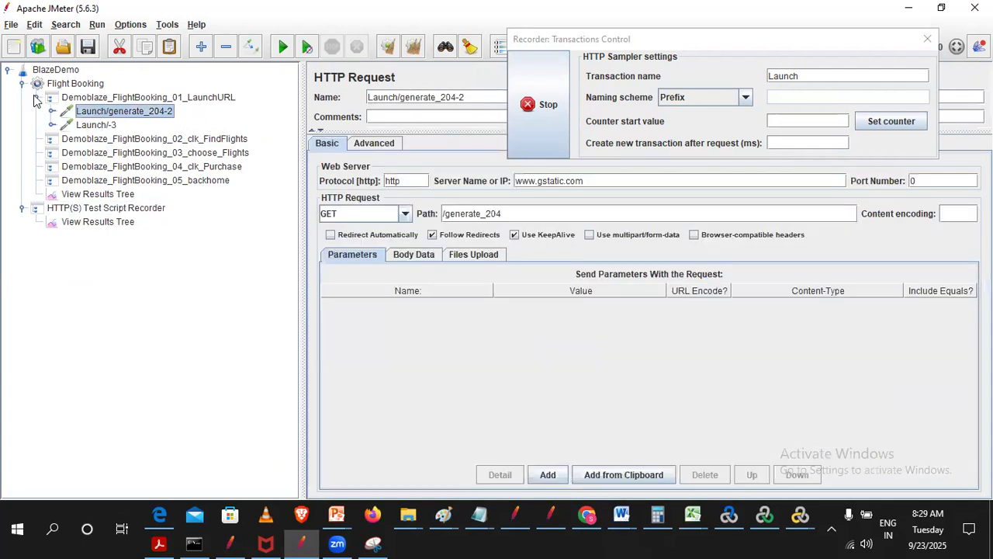
pyautogui.click(96, 125)
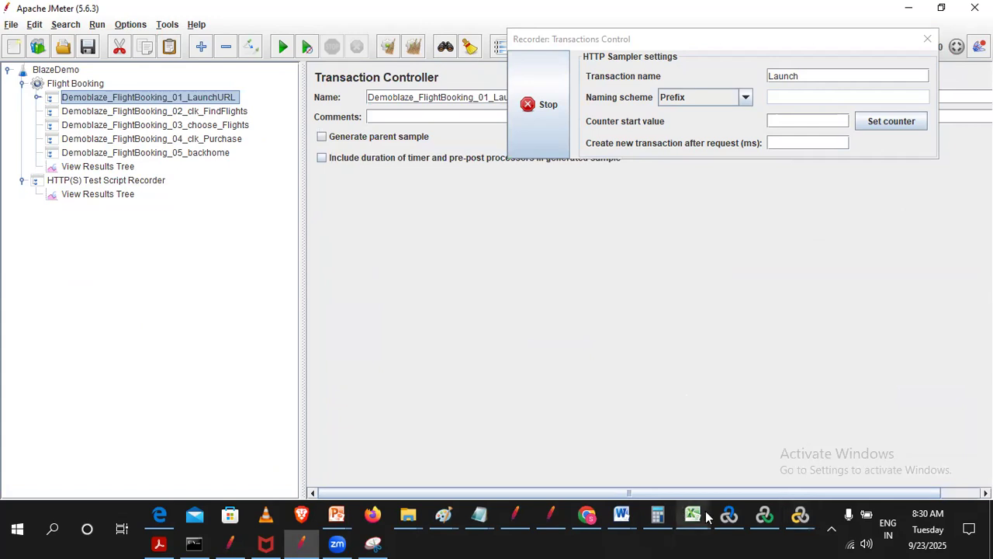
# - Look up the second transaction name, Demoblaze_FlightBooking_02_clk_FindFlights, in the FlowDoc_ClickStream.xls workbook in Excel
pyautogui.moveTo(691, 514)
pyautogui.click(764, 446)
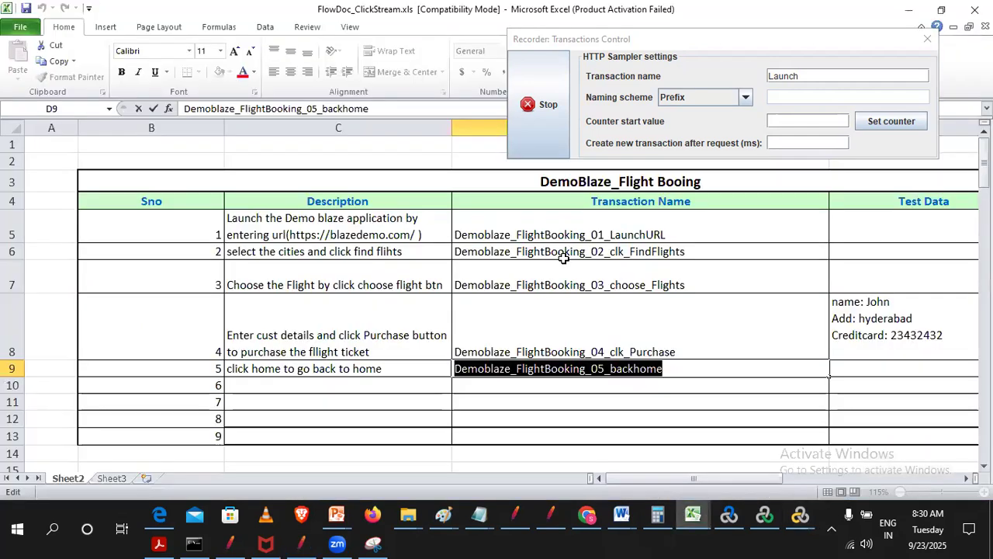
pyautogui.click(657, 252)
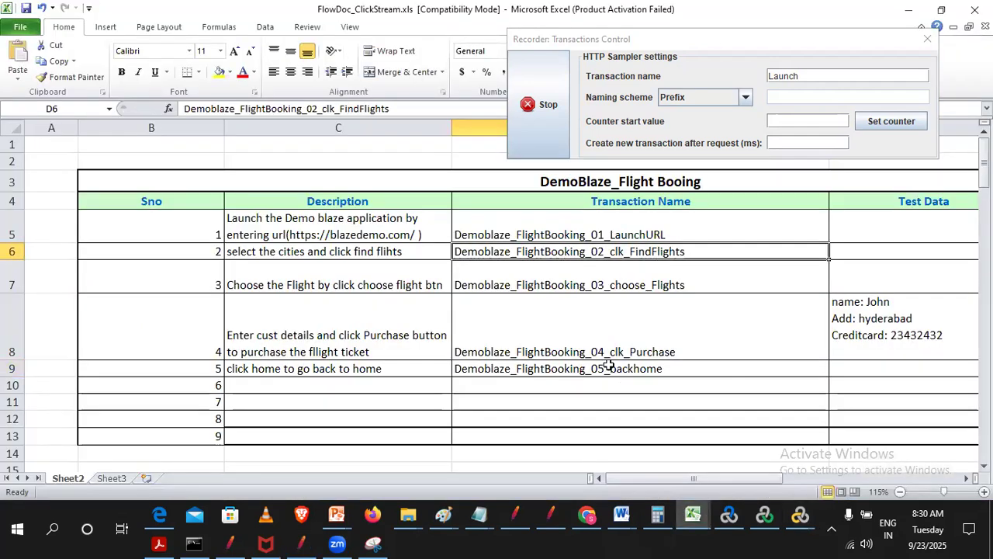
# - Return to JMeter and set the HTTP(S) Test Script Recorder's target controller to BlazeDemo > Flight Booking > Demoblaze_FlightBooking_02_clk_FindFlights
pyautogui.click(310, 538)
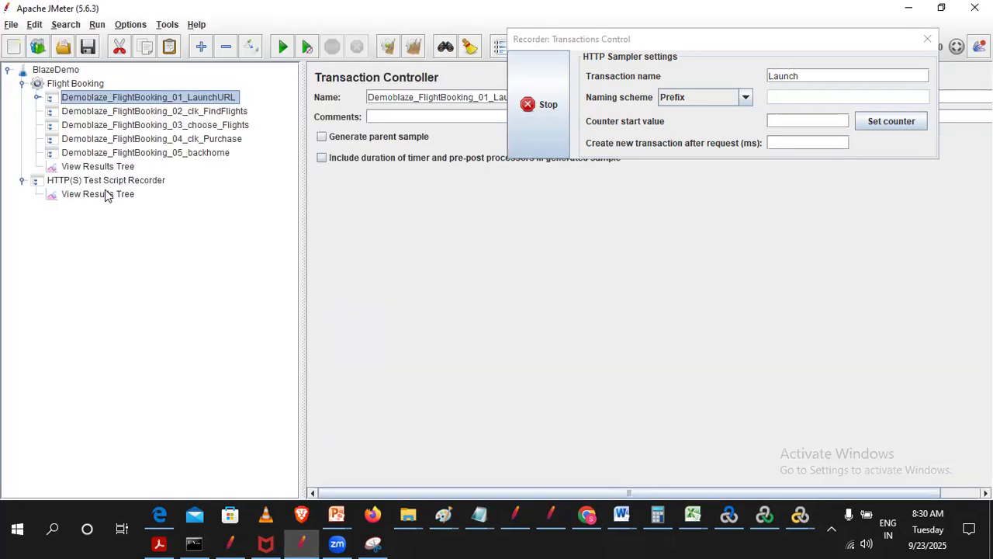
pyautogui.click(106, 181)
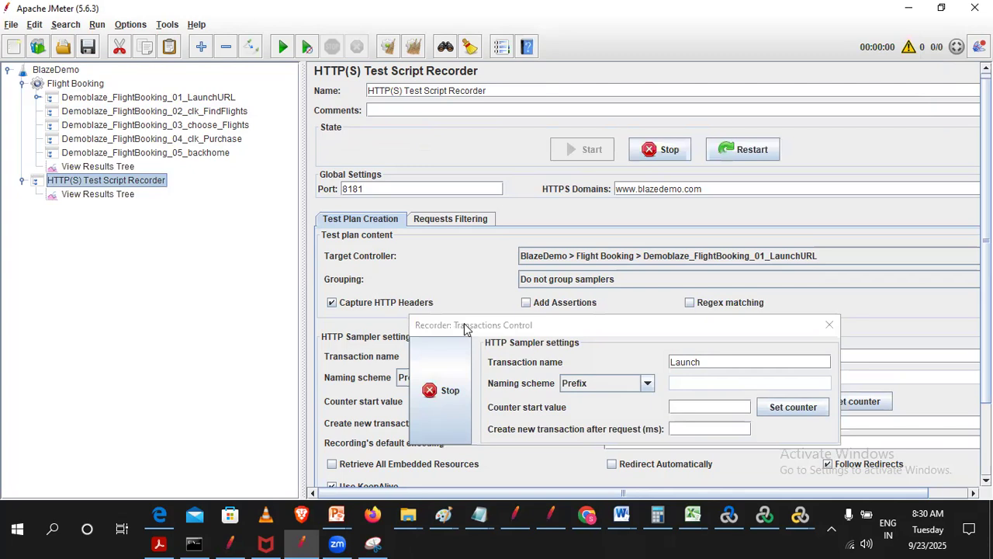
pyautogui.moveTo(466, 325); pyautogui.dragTo(533, 12)
pyautogui.click(582, 260)
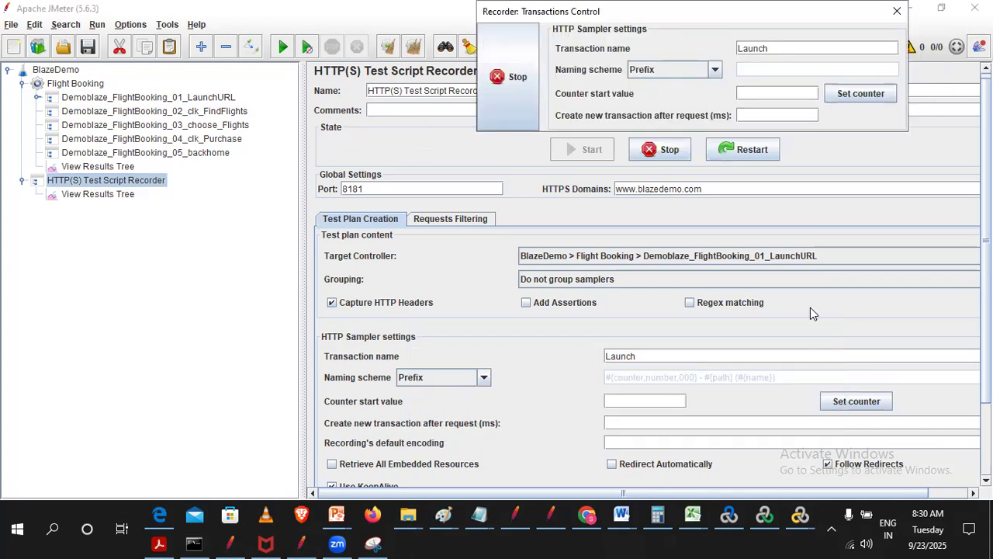
pyautogui.click(761, 313)
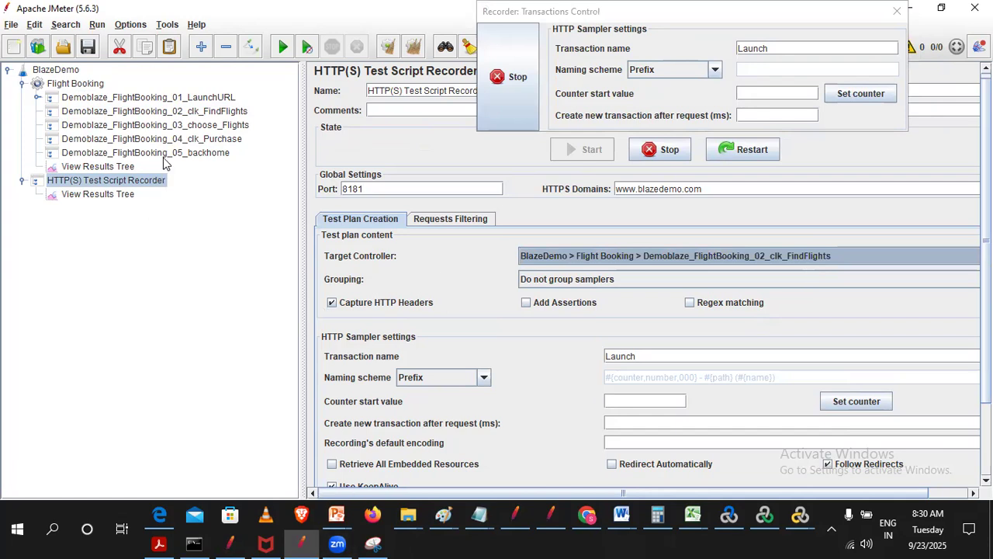
# - Switch to Chrome, choose Paris as departure city and London as destination city, and find flights
pyautogui.click(587, 515)
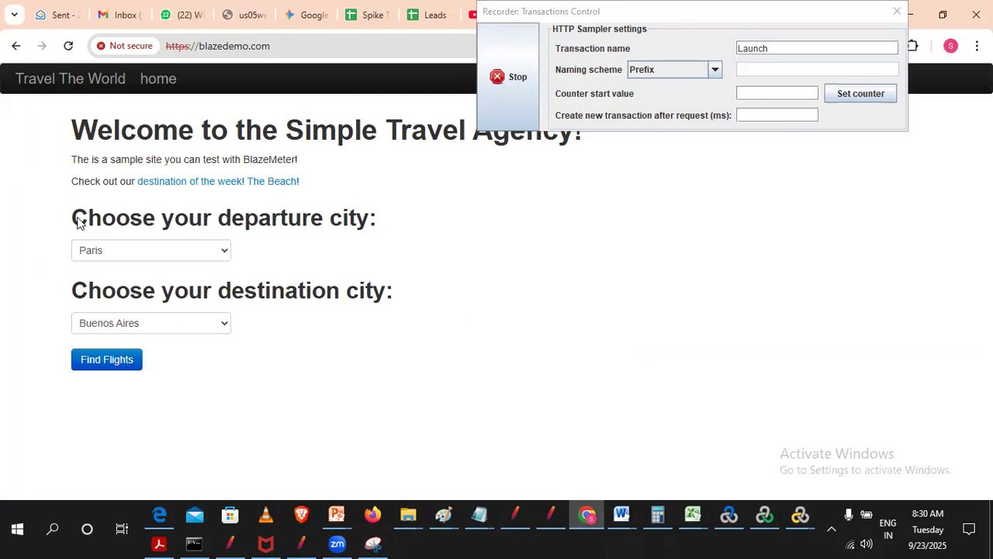
pyautogui.click(108, 254)
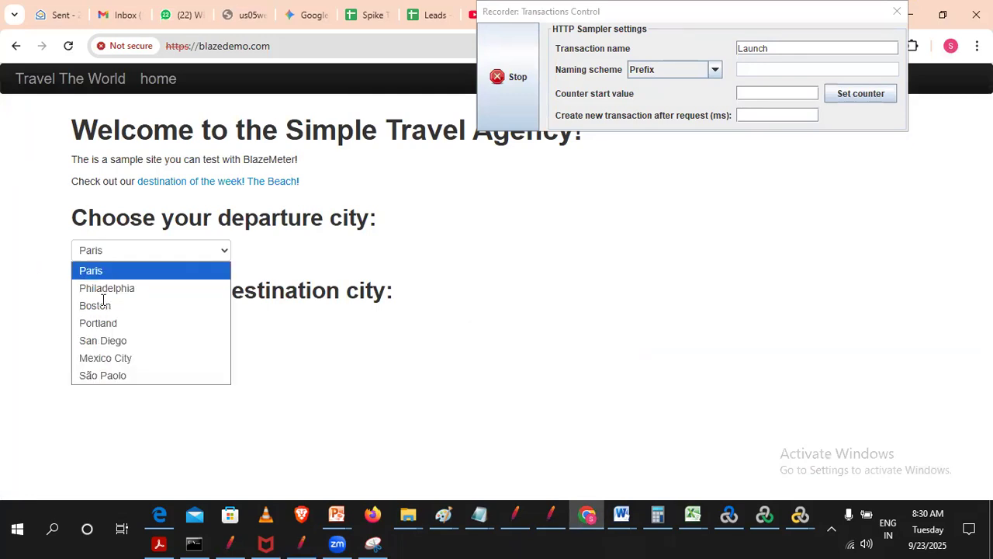
pyautogui.click(100, 270)
pyautogui.click(103, 326)
pyautogui.click(83, 379)
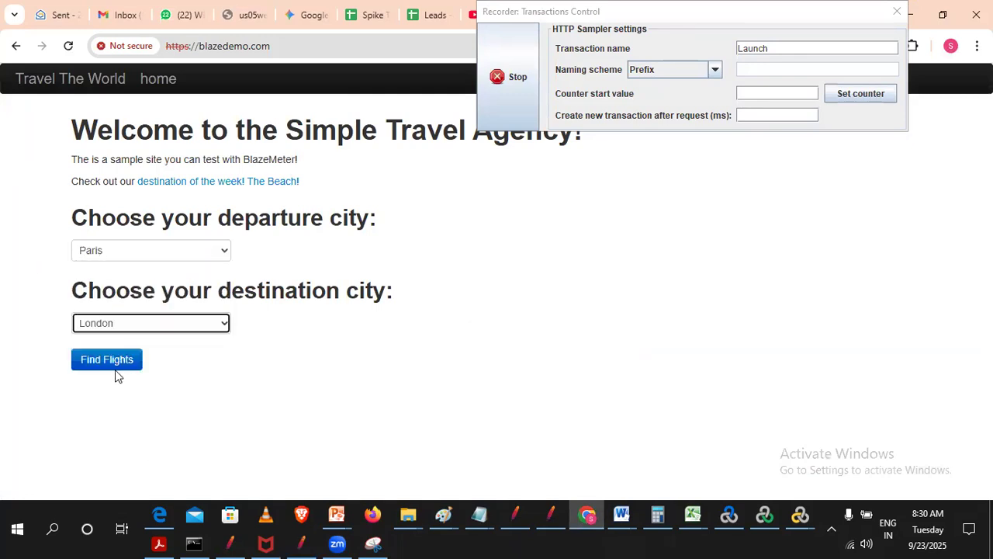
pyautogui.click(109, 361)
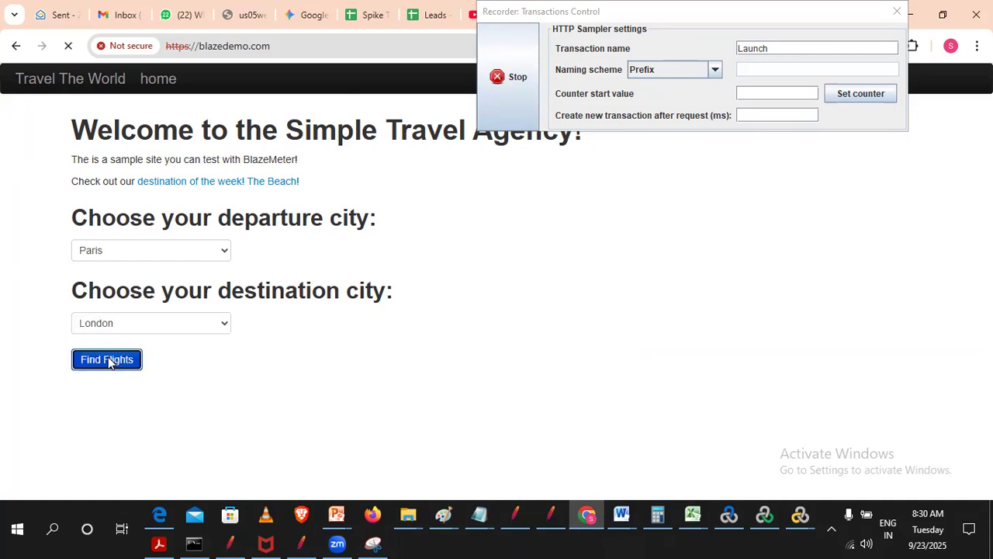
# - Proceed past the certificate warning to blazedemo.com's reserve.php page and allow the form resubmission
pyautogui.moveTo(278, 222); pyautogui.dragTo(522, 215)
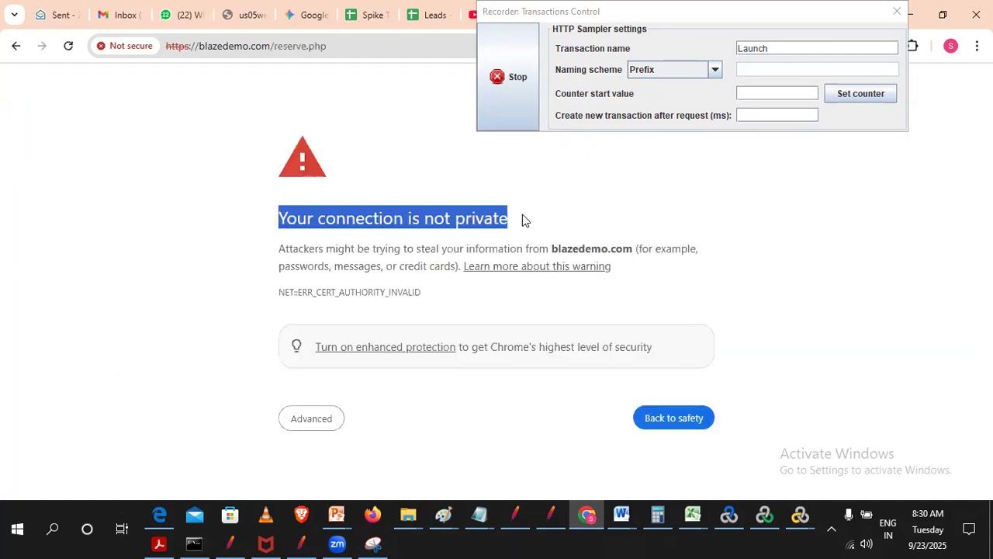
pyautogui.click(417, 245)
pyautogui.click(310, 418)
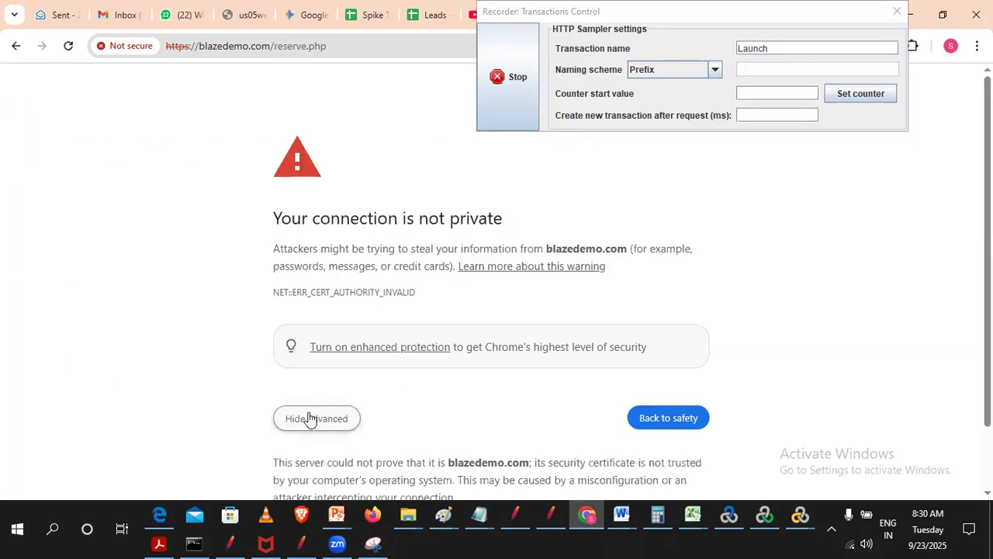
pyautogui.scroll(-2, 185, 334)
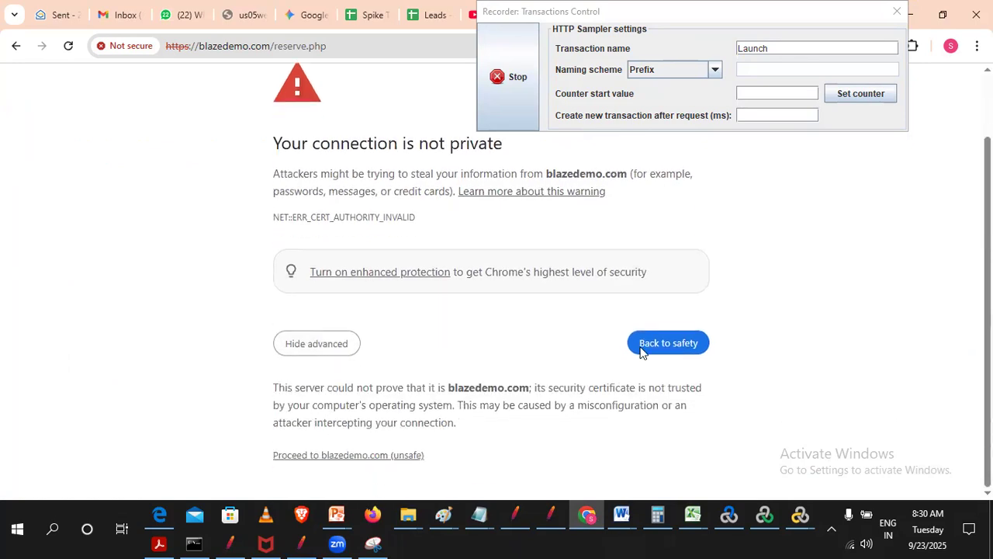
pyautogui.click(324, 458)
pyautogui.click(554, 167)
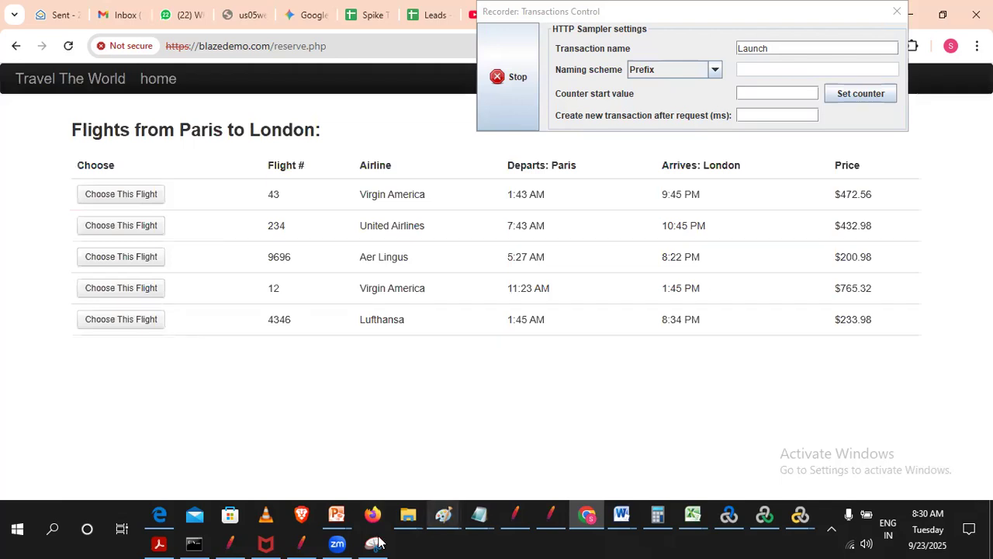
# - Switch to JMeter, check the requests recorded under Demoblaze_FlightBooking_02_clk_FindFlights and collapse that controller
pyautogui.click(303, 542)
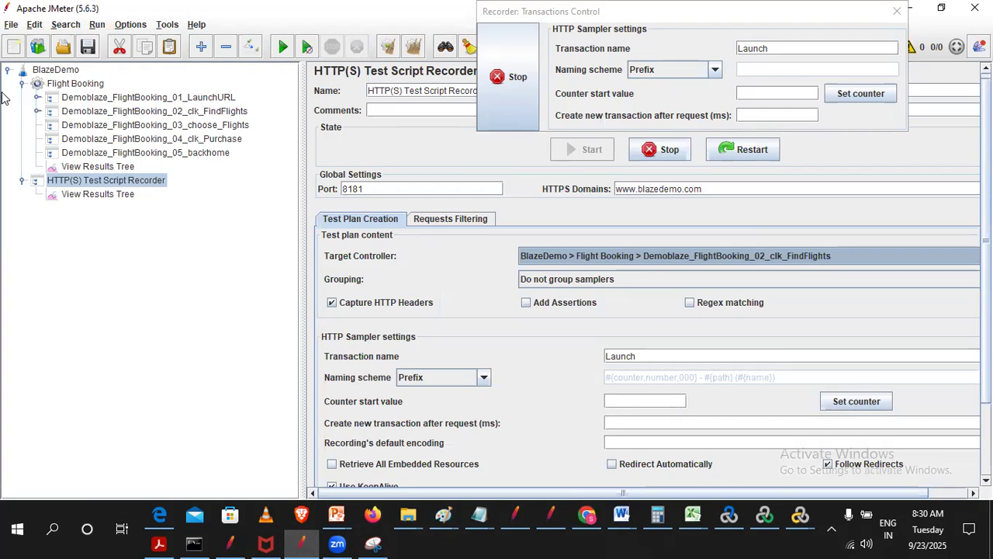
pyautogui.click(35, 113)
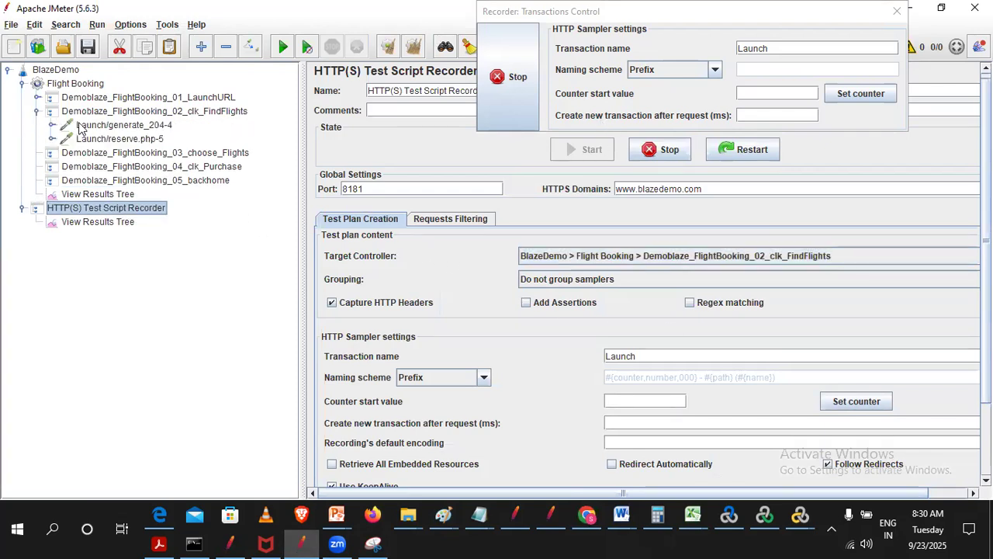
pyautogui.click(113, 126)
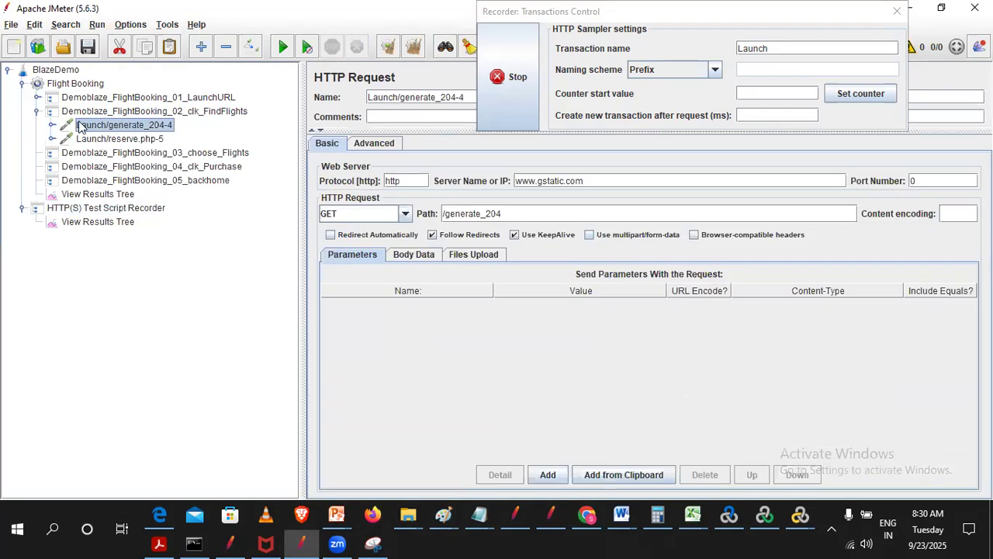
pyautogui.click(35, 114)
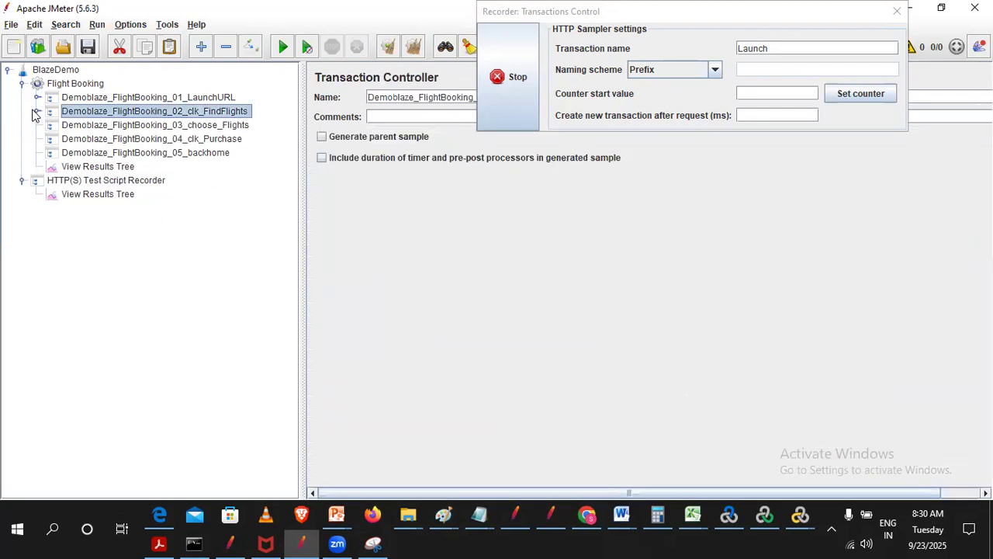
# - Set the HTTP(S) Test Script Recorder's target controller to BlazeDemo > Flight Booking > Demoblaze_FlightBooking_03_choose_Flights
pyautogui.click(84, 180)
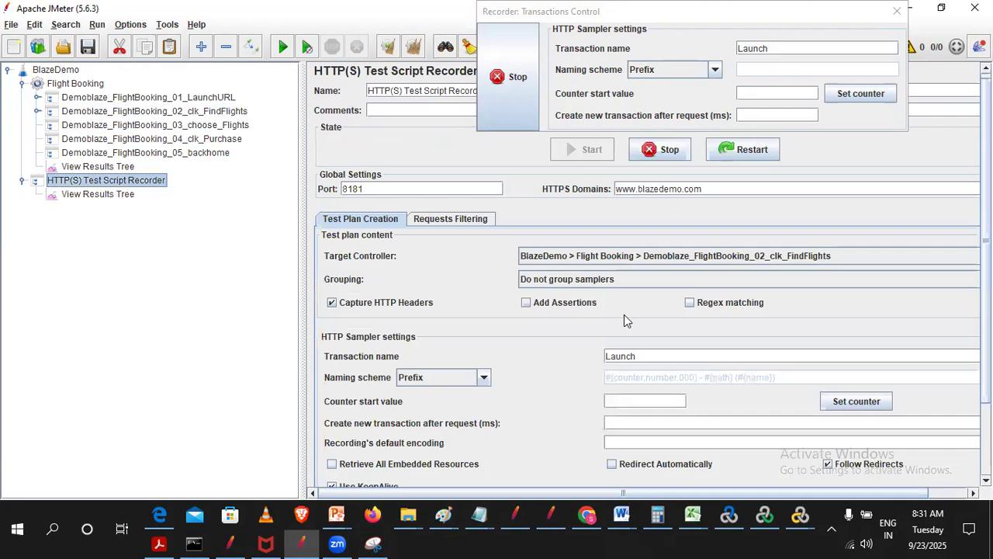
pyautogui.click(719, 262)
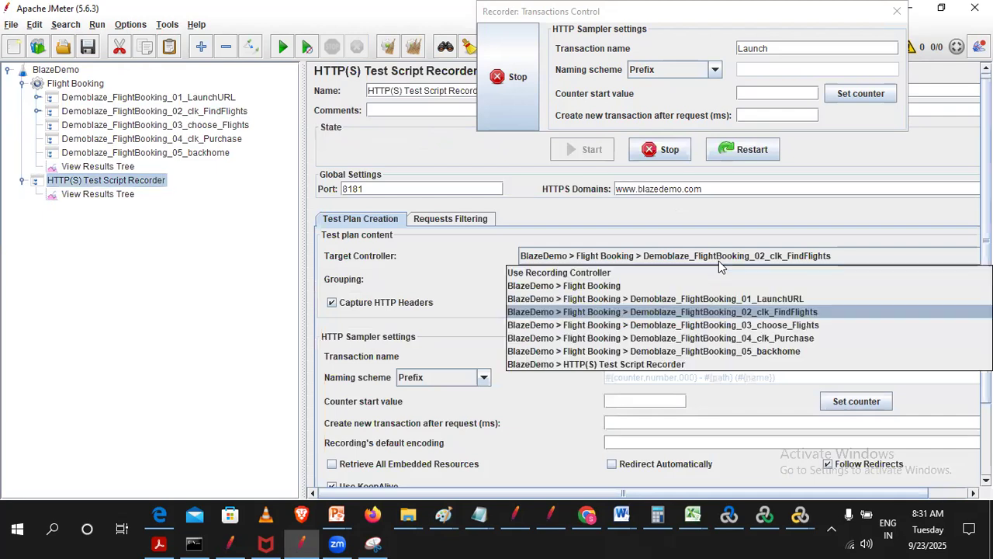
pyautogui.click(772, 325)
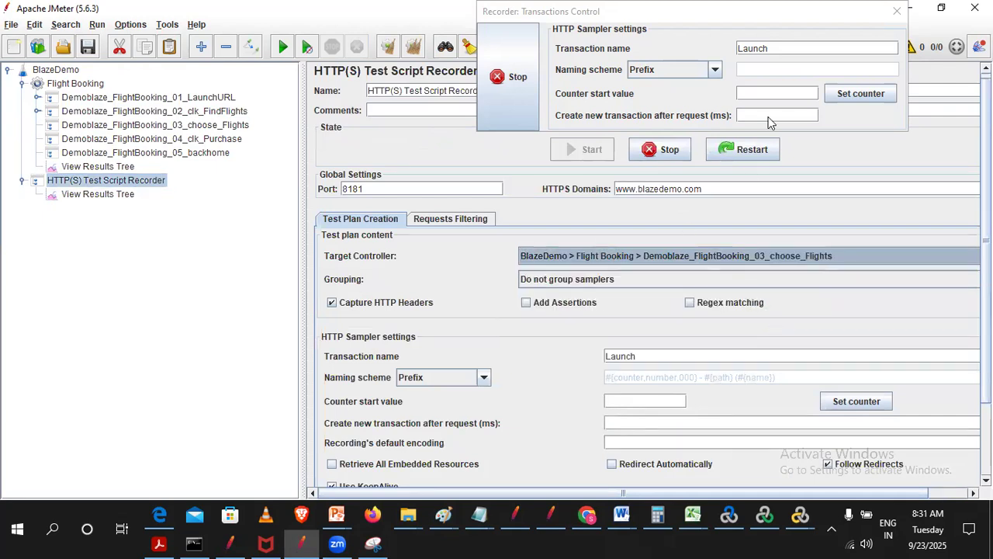
# - Change the transaction name in the Recorder: Transactions Control window to Choose
pyautogui.moveTo(714, 23); pyautogui.dragTo(660, 79)
pyautogui.moveTo(592, 111); pyautogui.dragTo(284, 197)
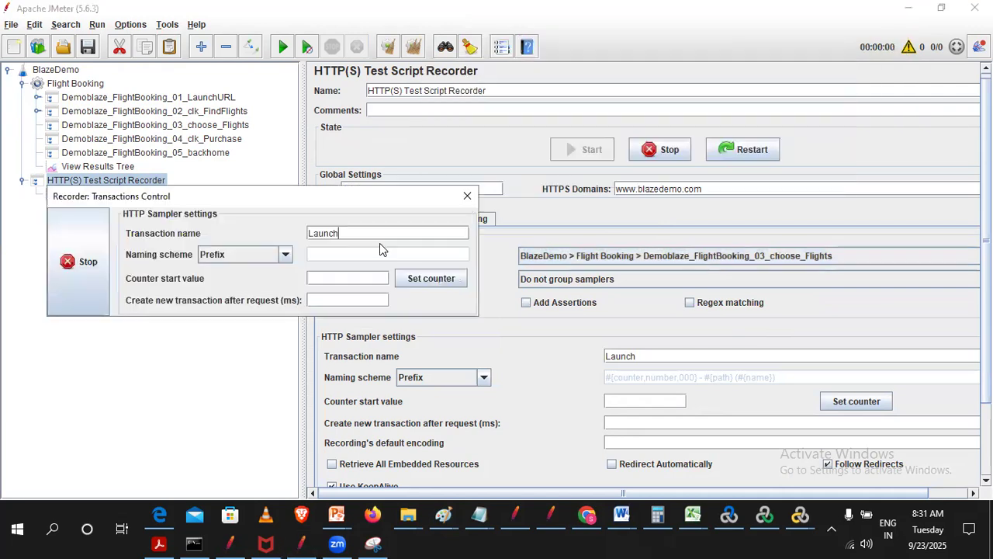
pyautogui.moveTo(370, 231); pyautogui.dragTo(66, 216)
pyautogui.write('Choose')
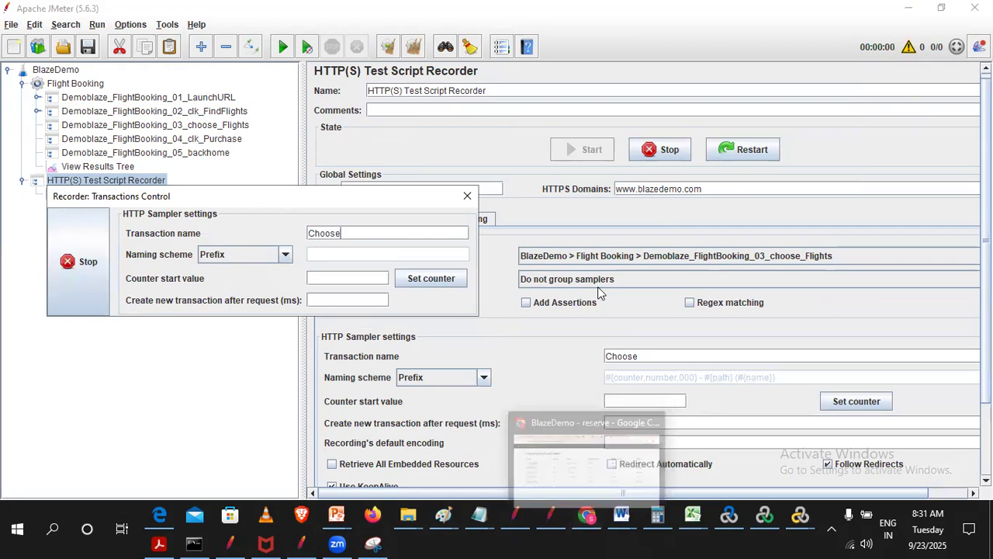
pyautogui.moveTo(225, 197); pyautogui.dragTo(220, 228)
# - Switch to Chrome, move the recorder window off the flight list and choose Aer Lingus flight 9696
pyautogui.click(588, 516)
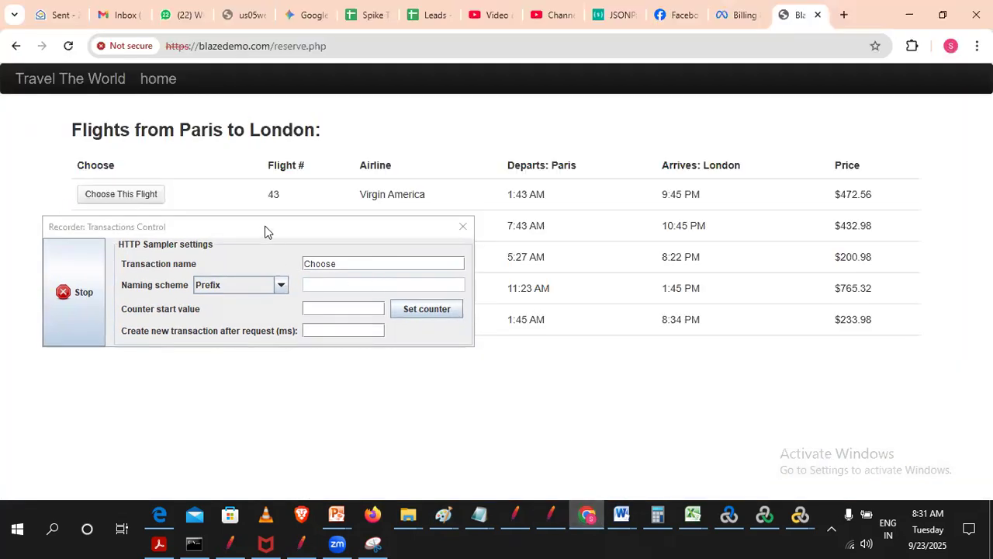
pyautogui.moveTo(383, 230); pyautogui.dragTo(884, 391)
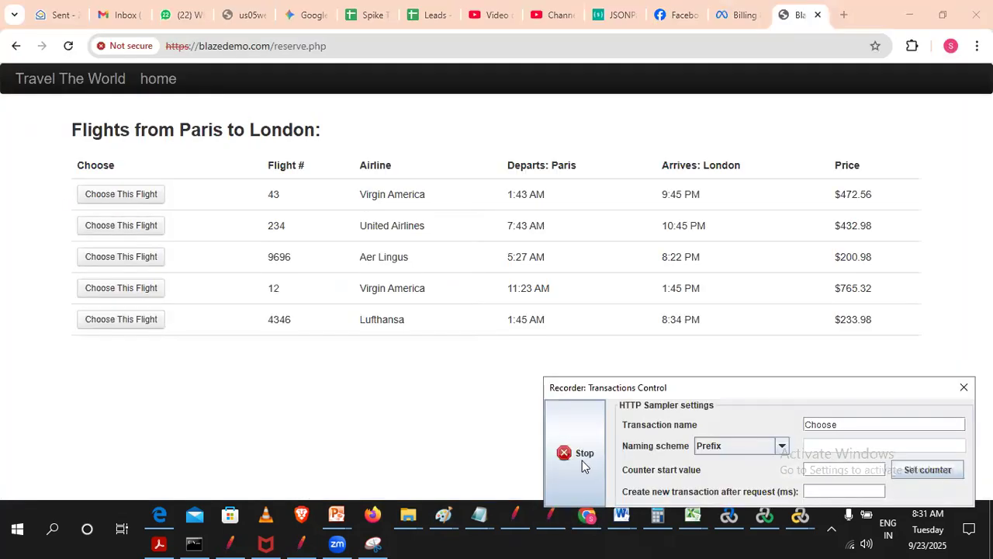
pyautogui.click(120, 257)
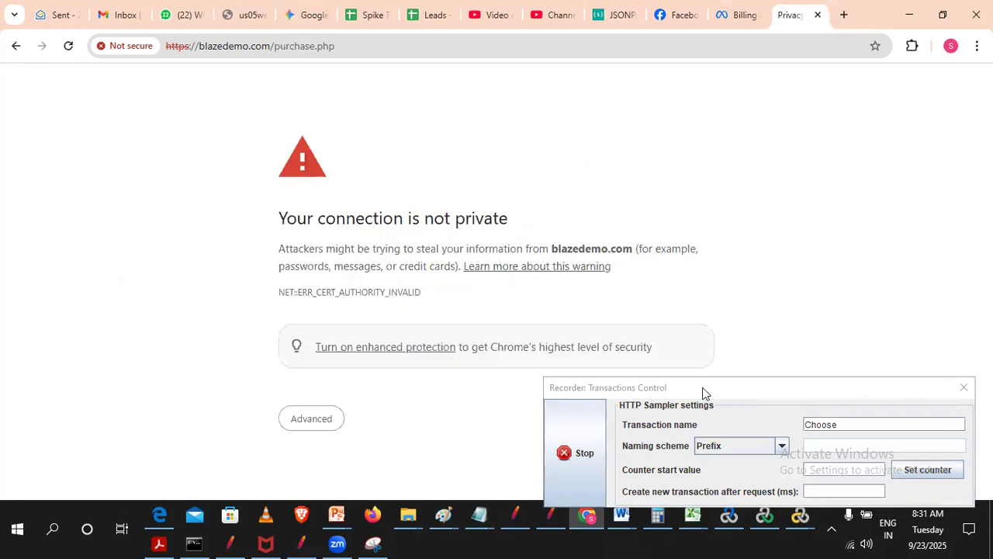
# - Continue past the certificate warning to the purchase.php page and allow the form resubmission
pyautogui.moveTo(705, 392); pyautogui.dragTo(729, 272)
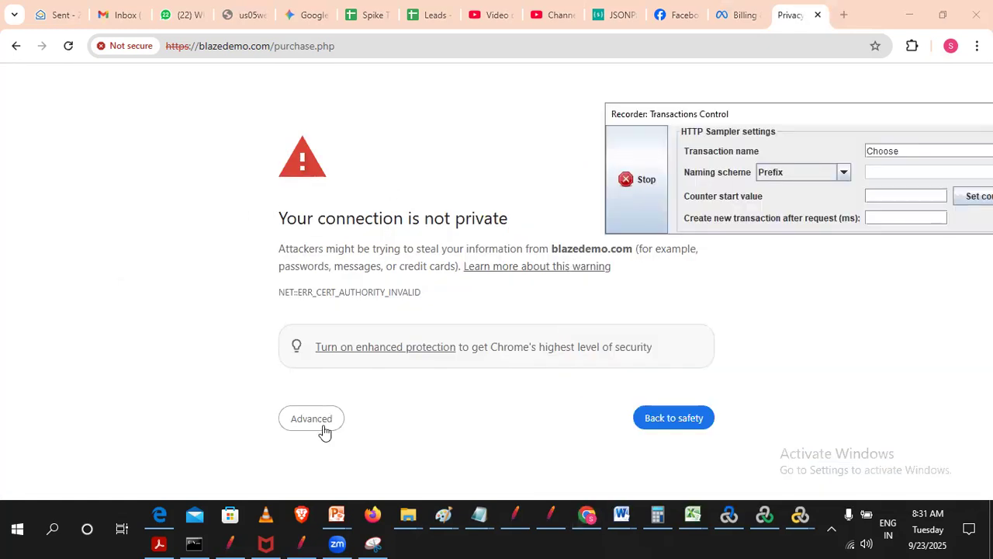
pyautogui.click(318, 425)
pyautogui.scroll(-1, 453, 404)
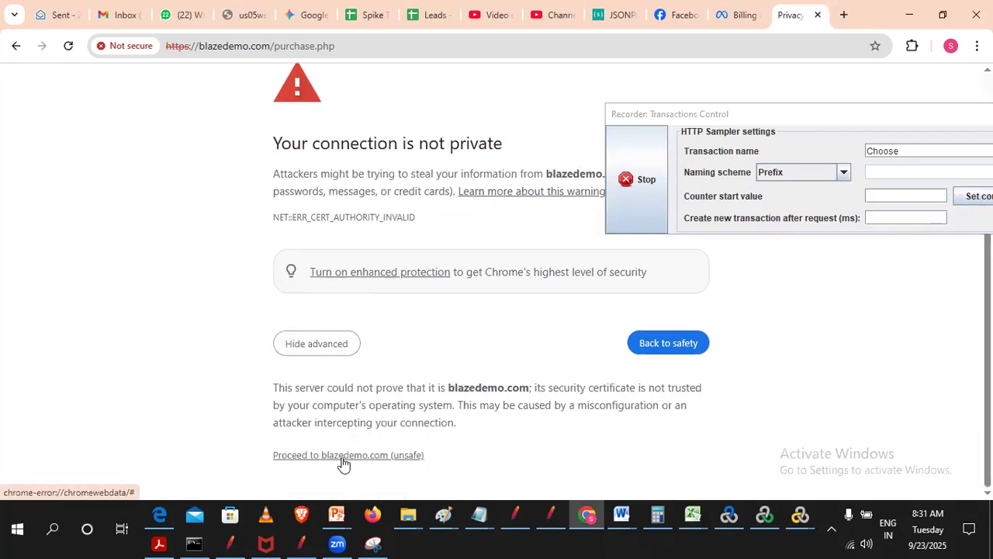
pyautogui.click(343, 457)
pyautogui.click(545, 168)
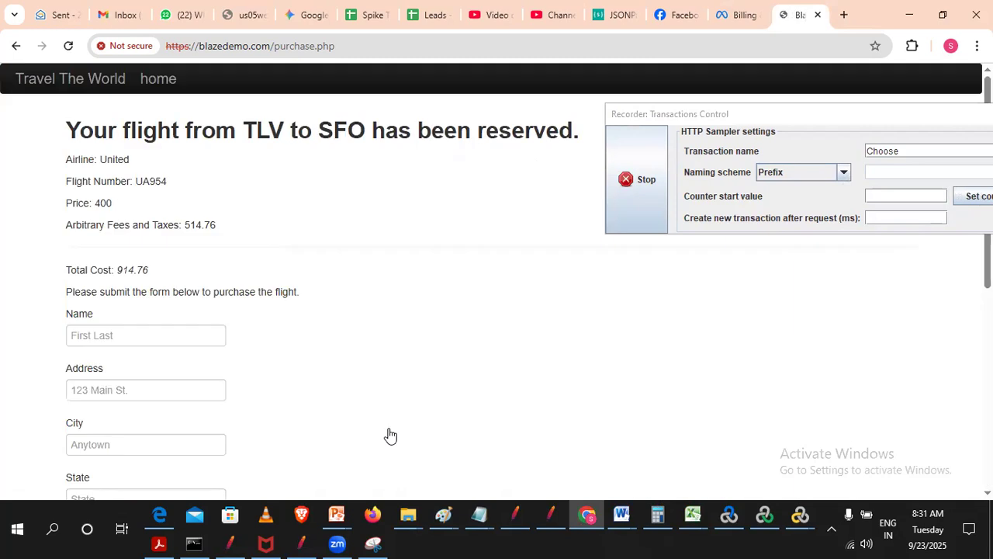
# - Return to JMeter and set the recorder's target controller to BlazeDemo > Flight Booking > Demoblaze_FlightBooking_04_clk_Purchase
pyautogui.click(300, 544)
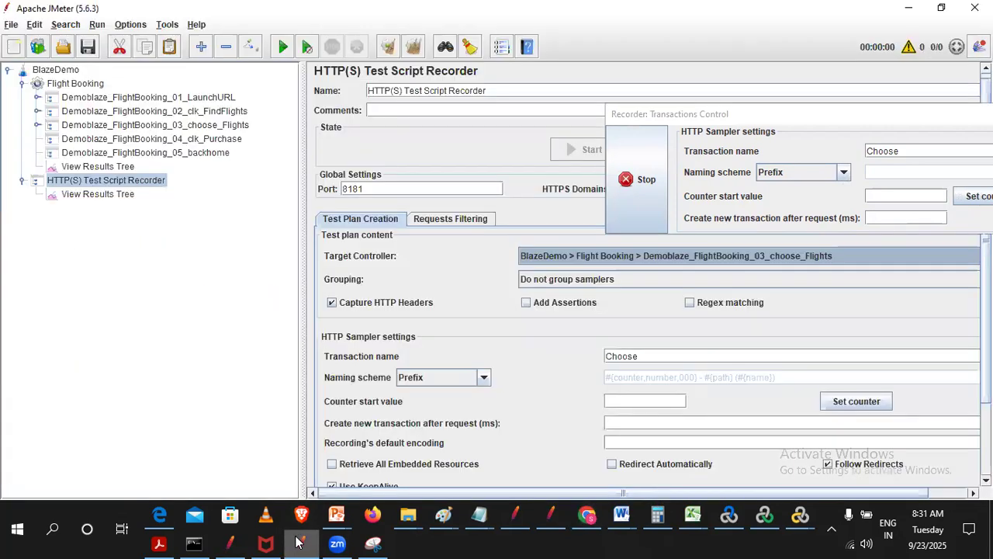
pyautogui.click(150, 141)
pyautogui.click(121, 180)
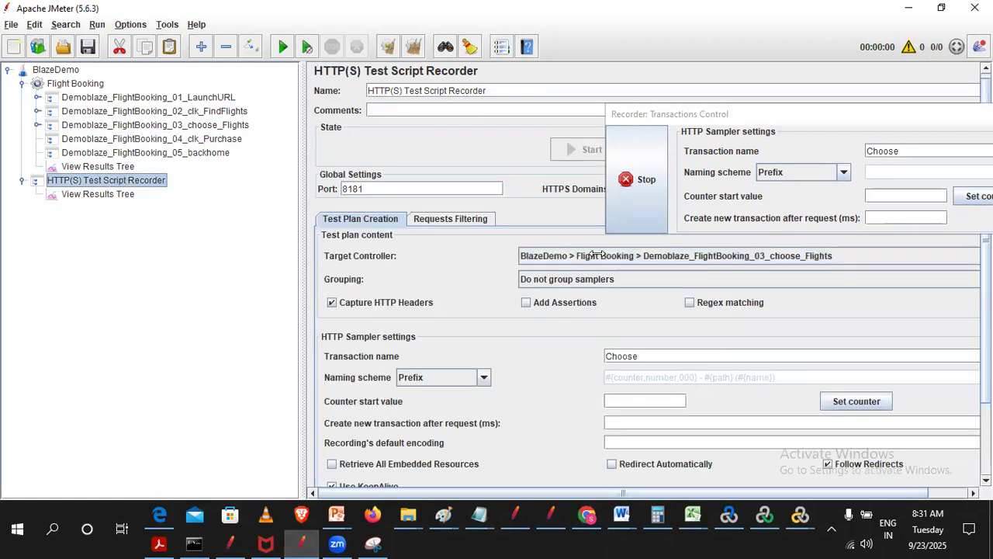
pyautogui.click(602, 256)
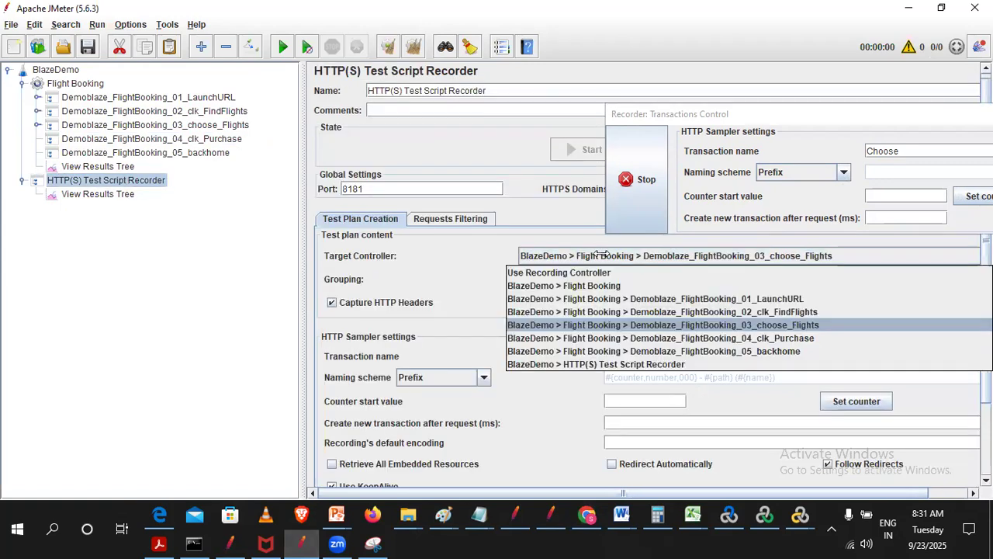
pyautogui.click(761, 339)
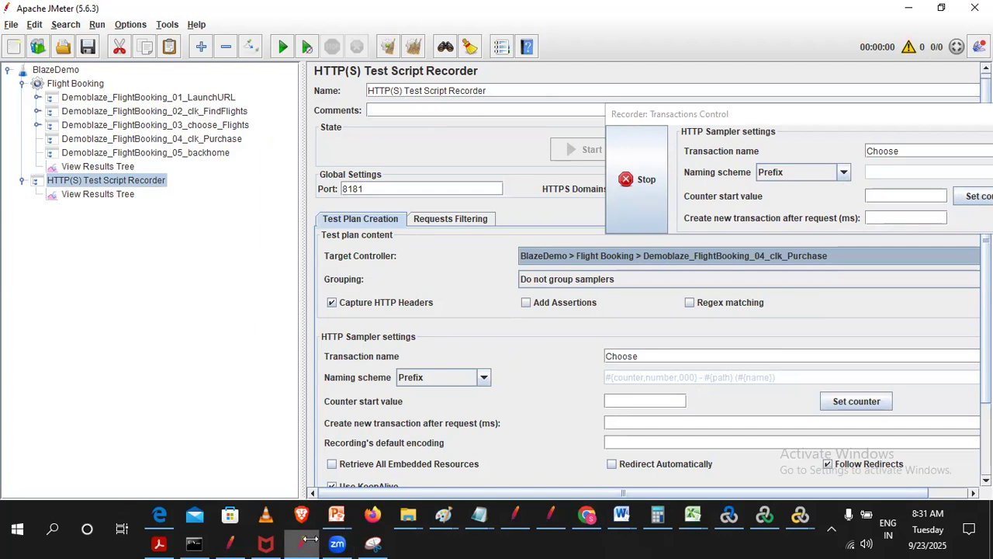
# - Switch to Chrome, enter the passenger's name in the purchase form and fill in the address fields from the first saved address
pyautogui.click(592, 514)
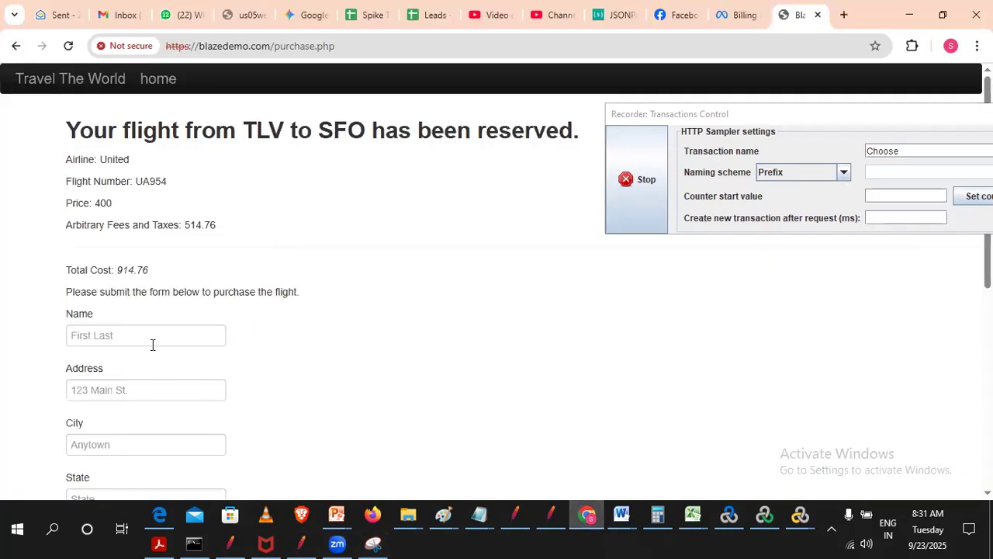
pyautogui.click(327, 77)
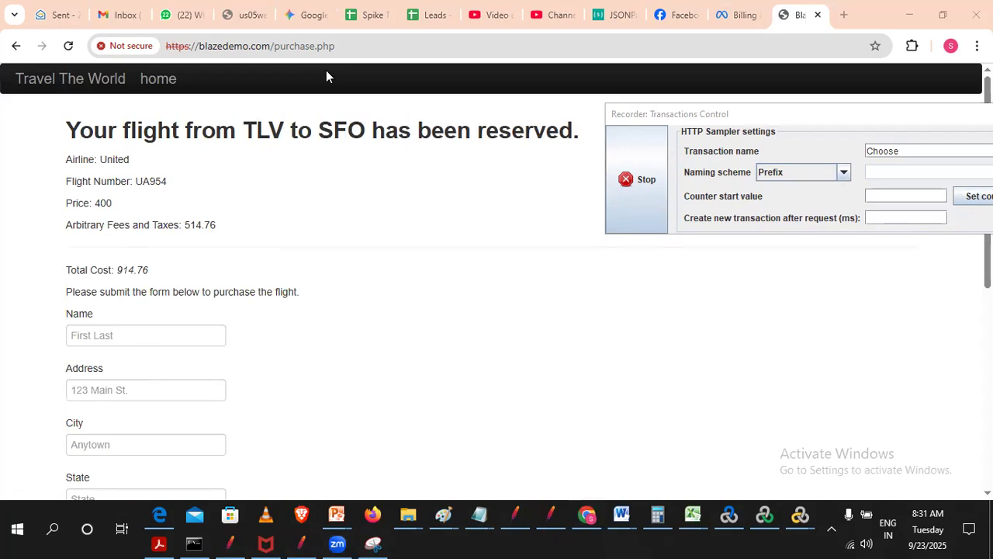
pyautogui.click(134, 334)
pyautogui.write('Sravan')
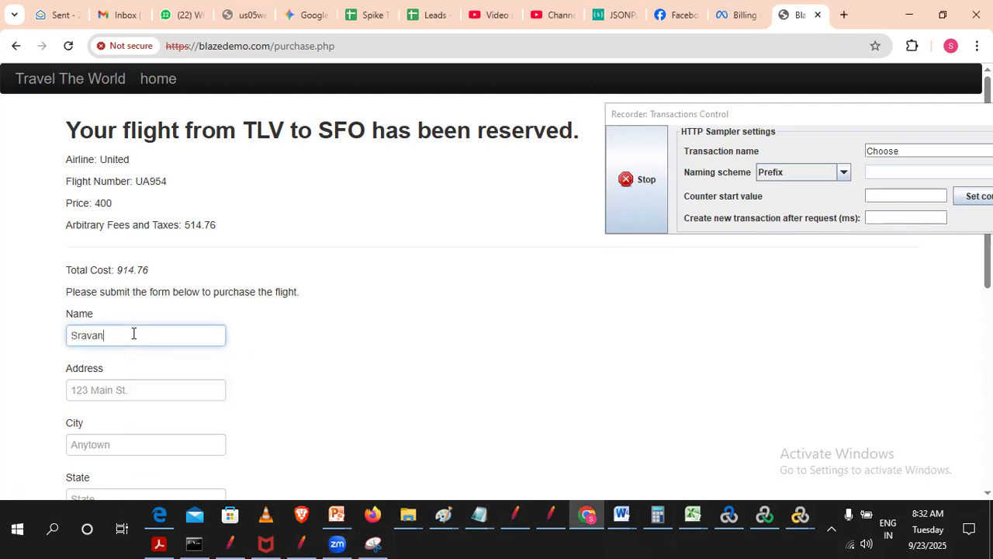
pyautogui.write('thi')
pyautogui.click(105, 390)
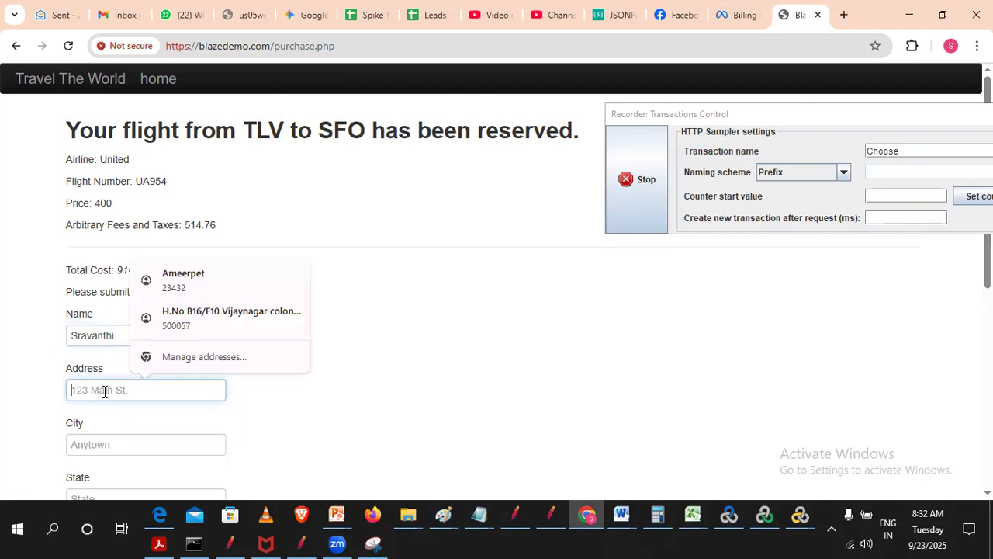
pyautogui.click(158, 277)
# - Enter the credit card number, the expiry year 2035 and the name on the card in the purchase form
pyautogui.scroll(-5, 170, 314)
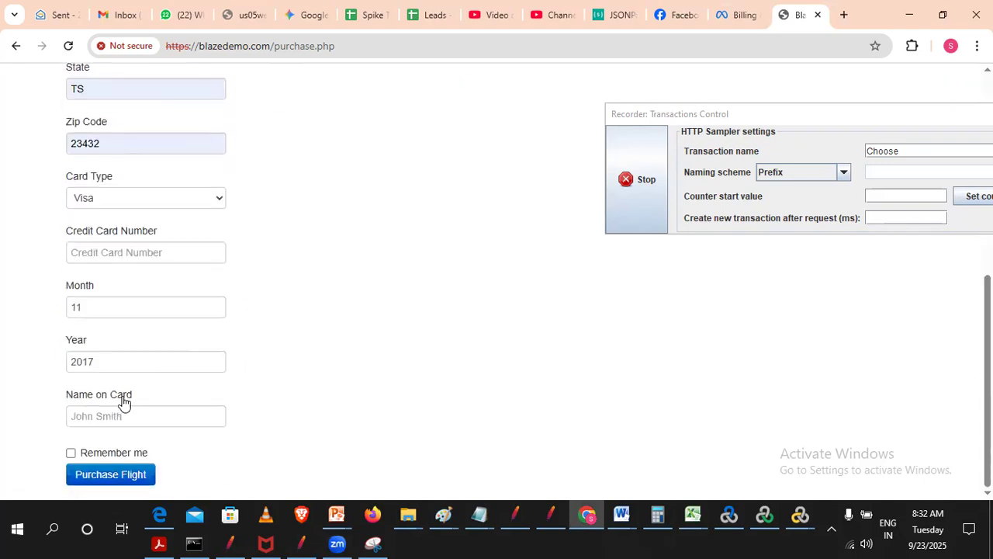
pyautogui.click(91, 253)
pyautogui.write('243243432')
pyautogui.doubleClick(107, 363)
pyautogui.write('2')
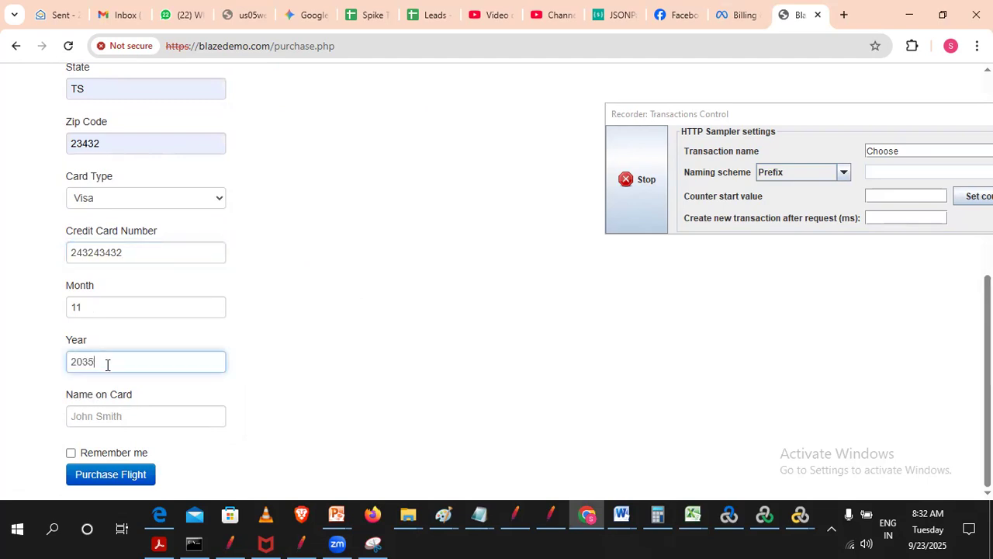
pyautogui.click(128, 414)
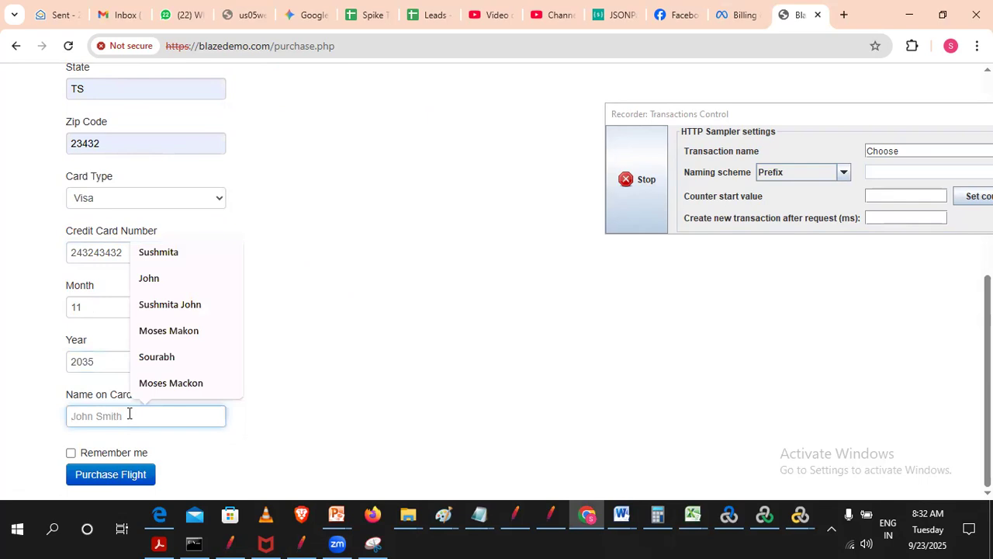
pyautogui.write('Jophn')
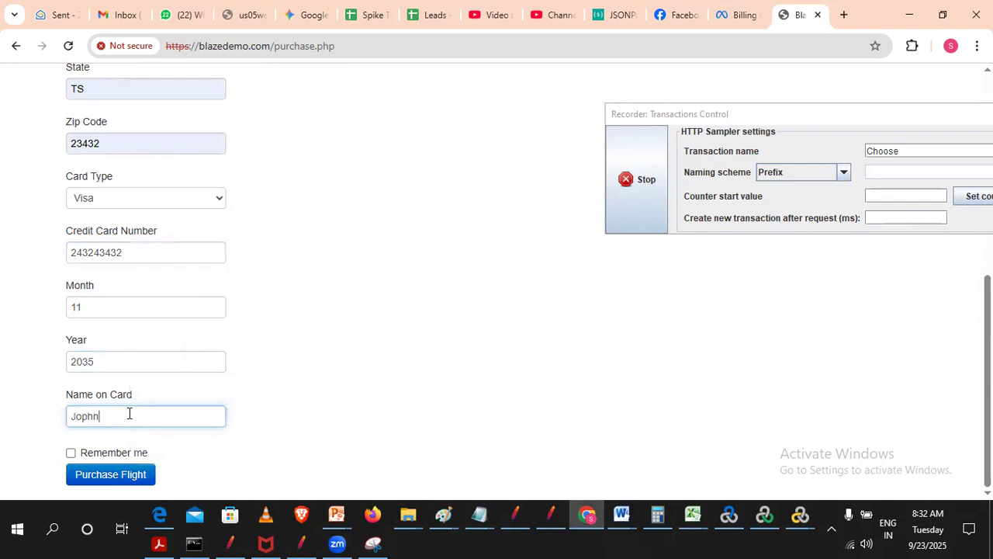
# - Purchase the flight without saving the address, and proceed past the certificate warning to confirmation.php with the form resubmitted
pyautogui.click(110, 477)
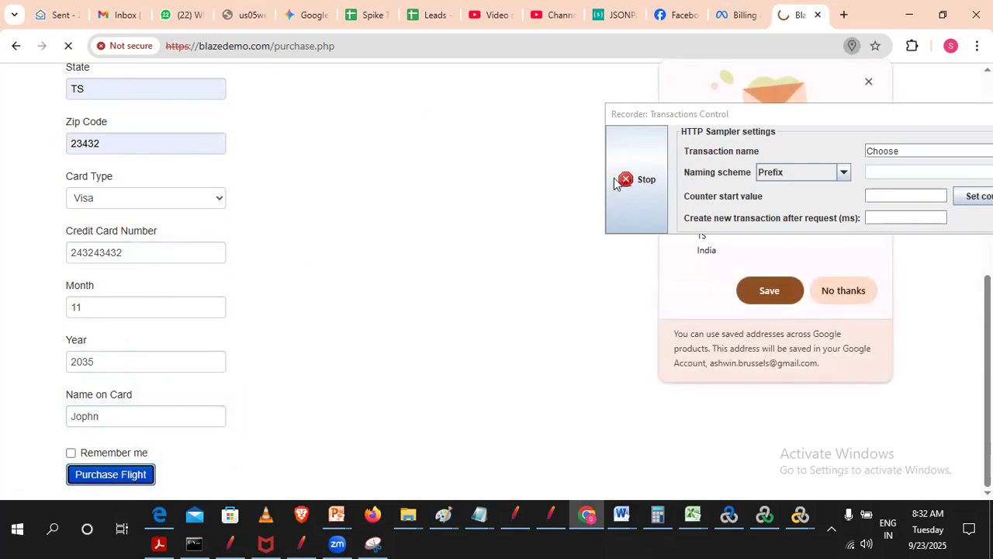
pyautogui.click(824, 289)
pyautogui.click(326, 423)
pyautogui.scroll(-1, 391, 390)
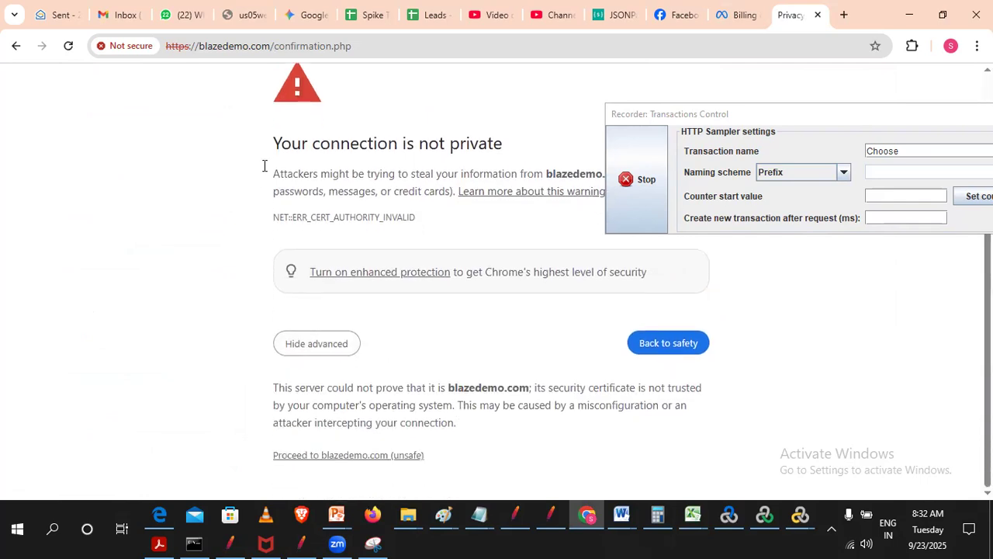
pyautogui.click(320, 459)
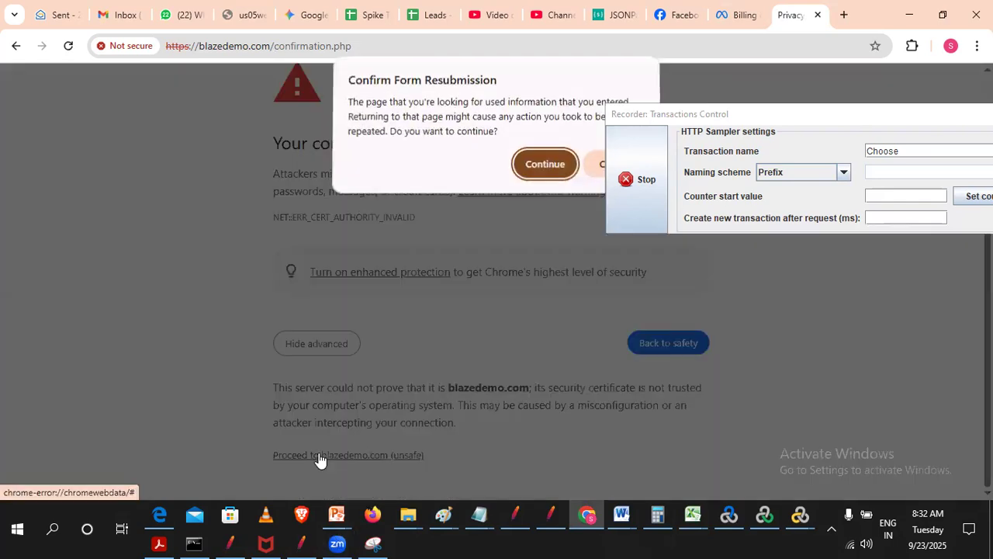
pyautogui.click(527, 166)
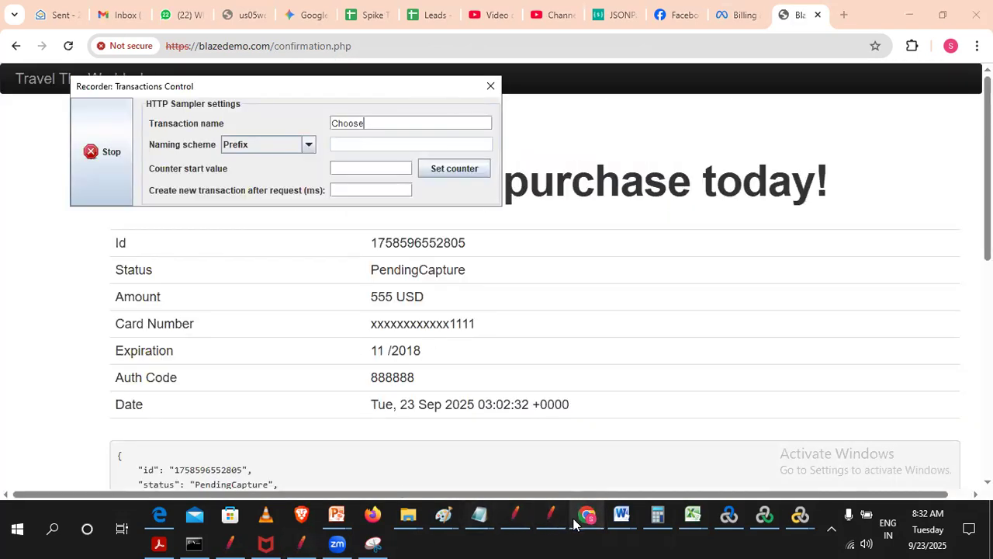
# - Return to JMeter and set the recorder's target controller to BlazeDemo > Flight Booking > Demoblaze_FlightBooking_05_backhome
pyautogui.moveTo(592, 518)
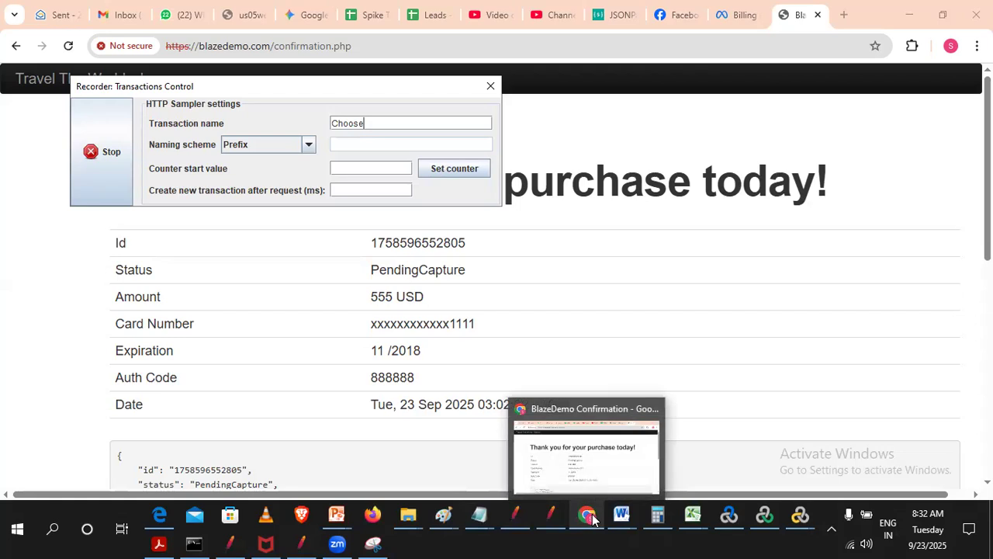
pyautogui.click(301, 542)
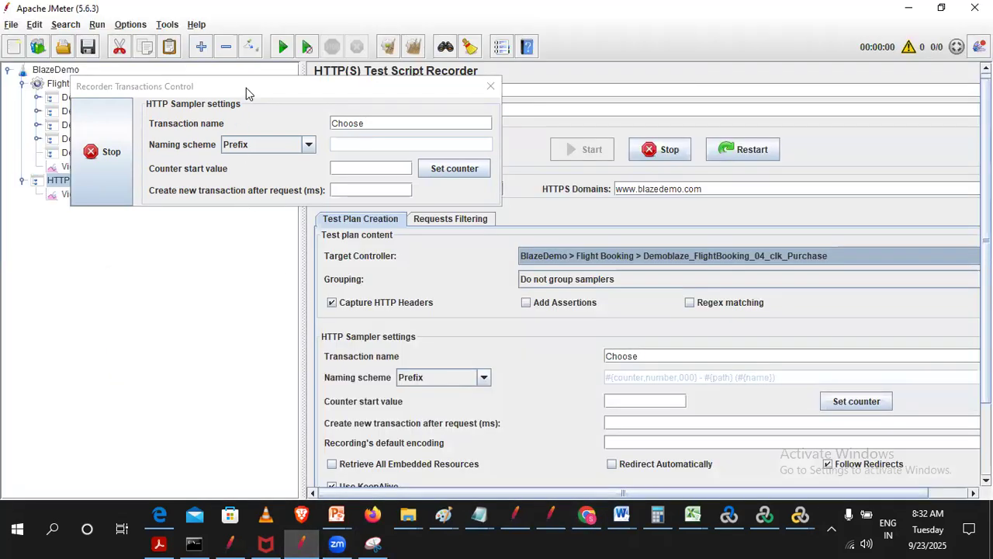
pyautogui.moveTo(246, 89); pyautogui.dragTo(211, 270)
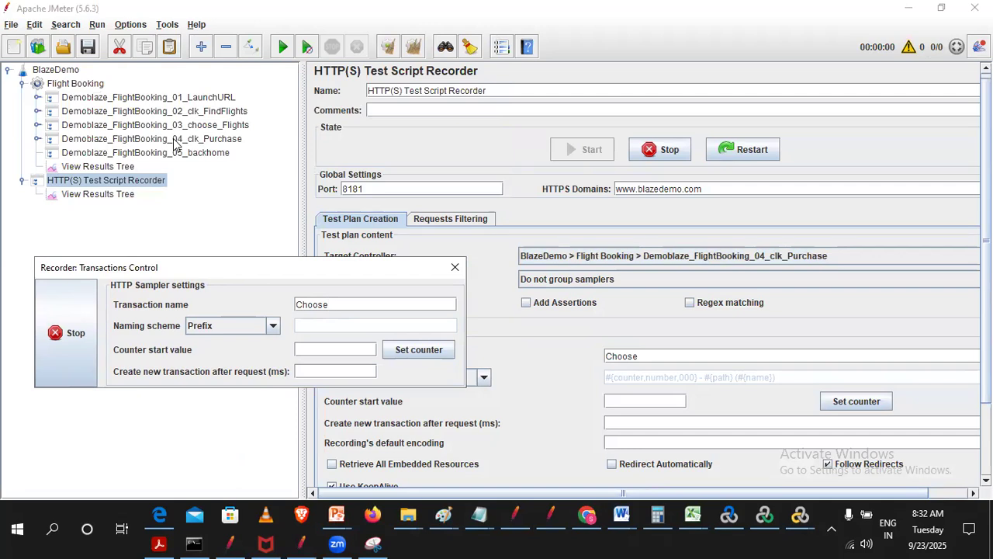
pyautogui.click(37, 139)
pyautogui.click(36, 139)
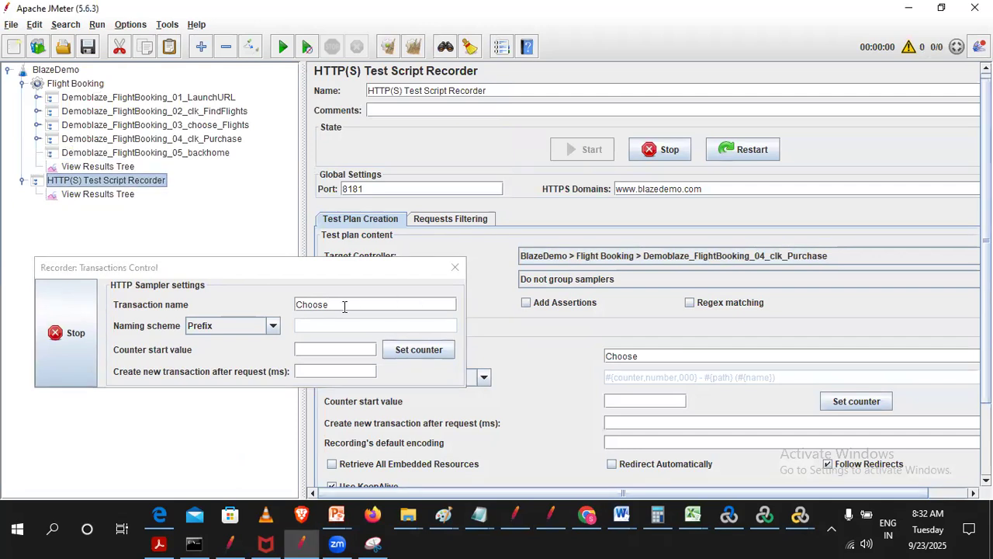
pyautogui.click(704, 258)
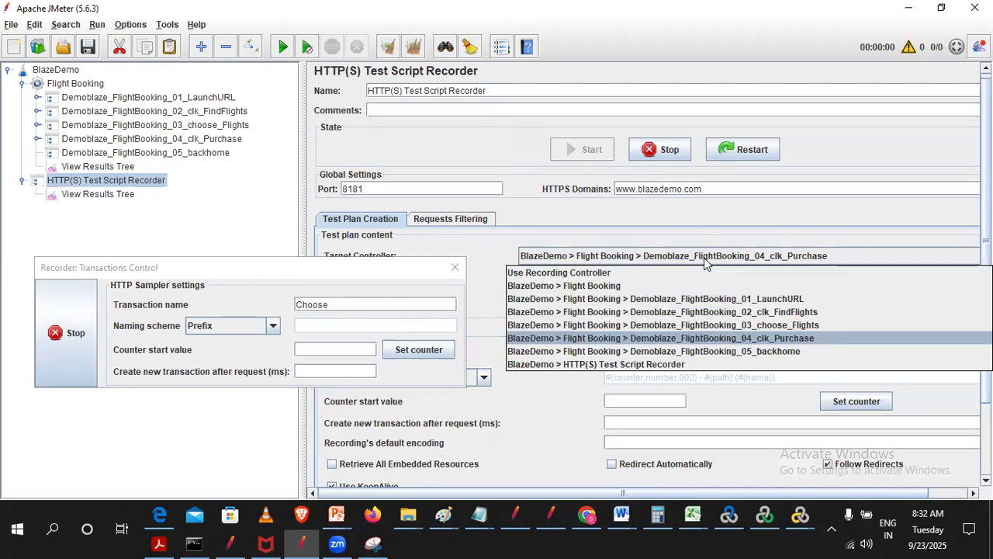
pyautogui.click(785, 352)
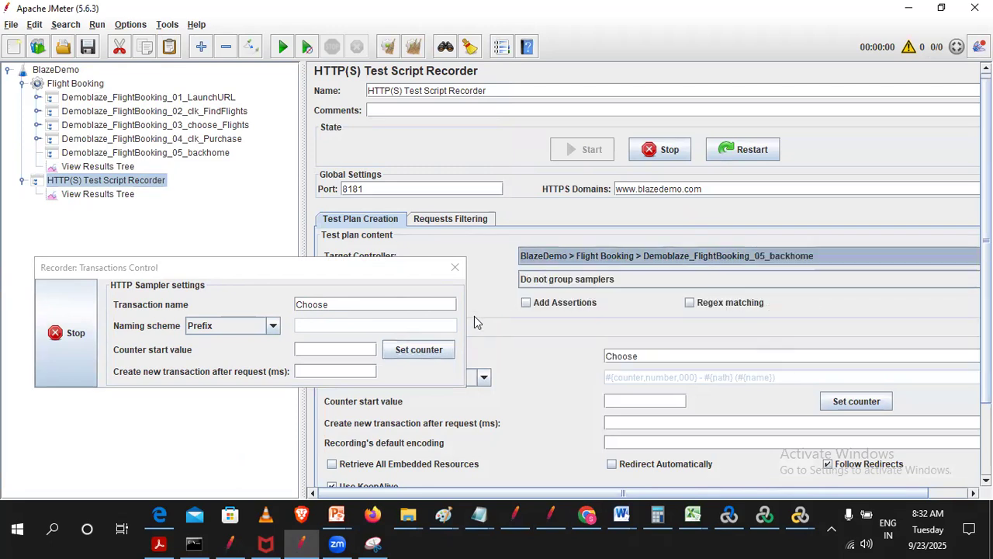
# - Set the recorder's transaction name to Back and move the Transactions Control window clear of the target controller settings
pyautogui.moveTo(405, 305); pyautogui.dragTo(3, 283)
pyautogui.write('Back')
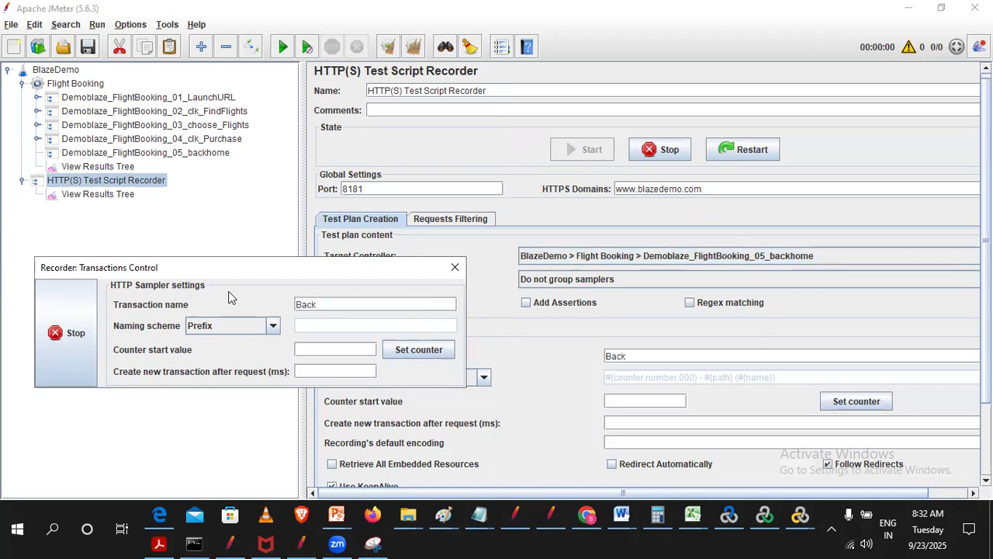
pyautogui.moveTo(233, 265); pyautogui.dragTo(288, 217)
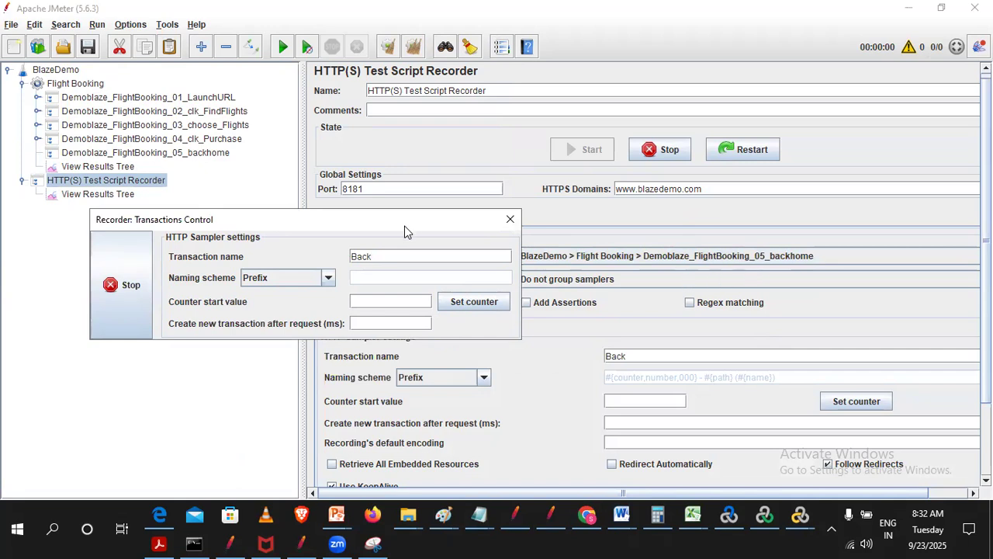
pyautogui.moveTo(405, 231); pyautogui.dragTo(87, 378)
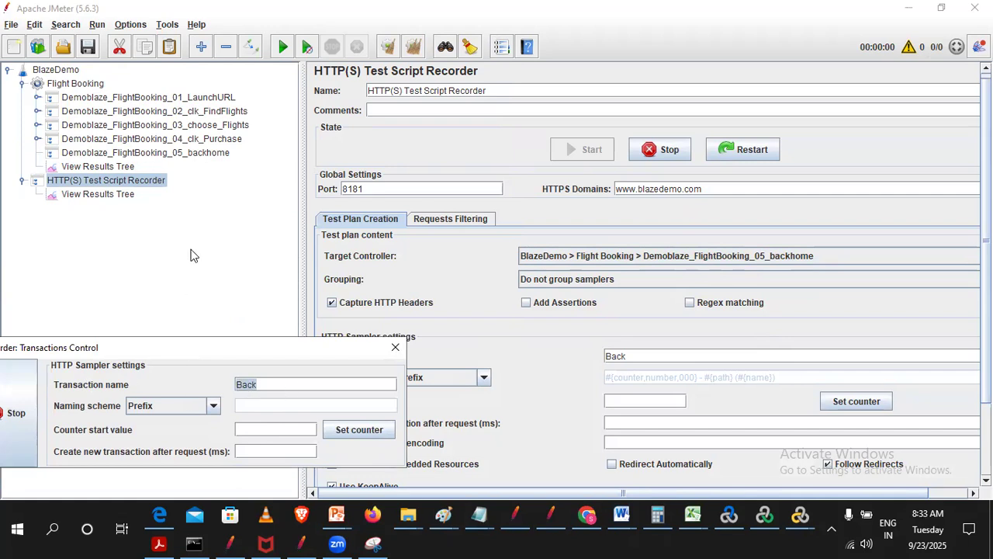
# - Switch to Chrome, follow the home link on the confirmation page and proceed past the certificate warning to blazedemo.com
pyautogui.click(588, 517)
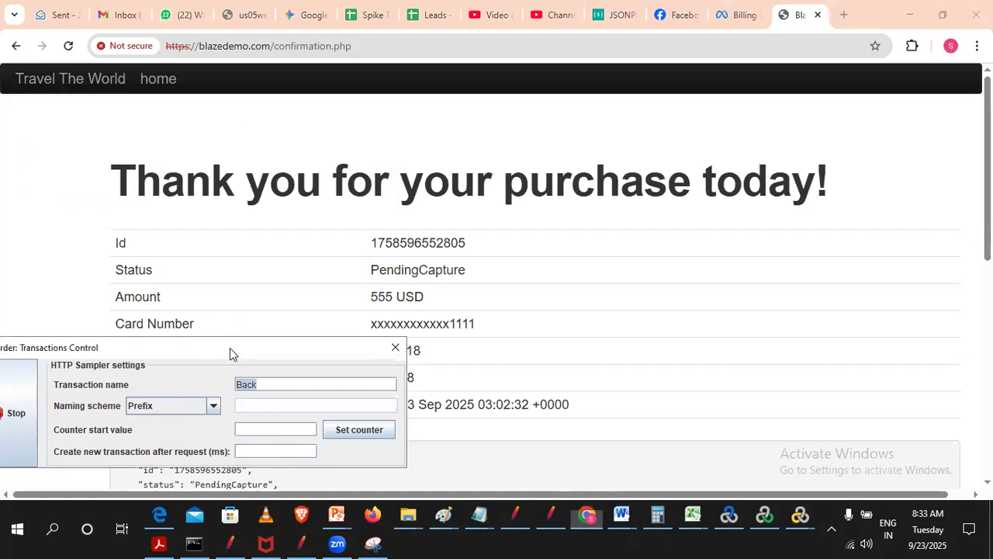
pyautogui.moveTo(229, 350); pyautogui.dragTo(891, 233)
pyautogui.scroll(-4, 432, 314)
pyautogui.scroll(4, 432, 314)
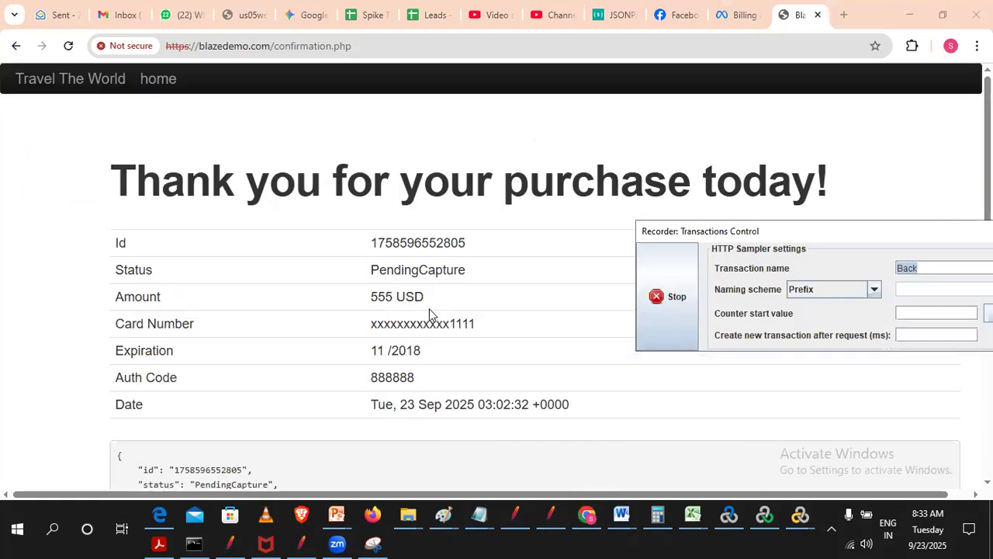
pyautogui.click(157, 79)
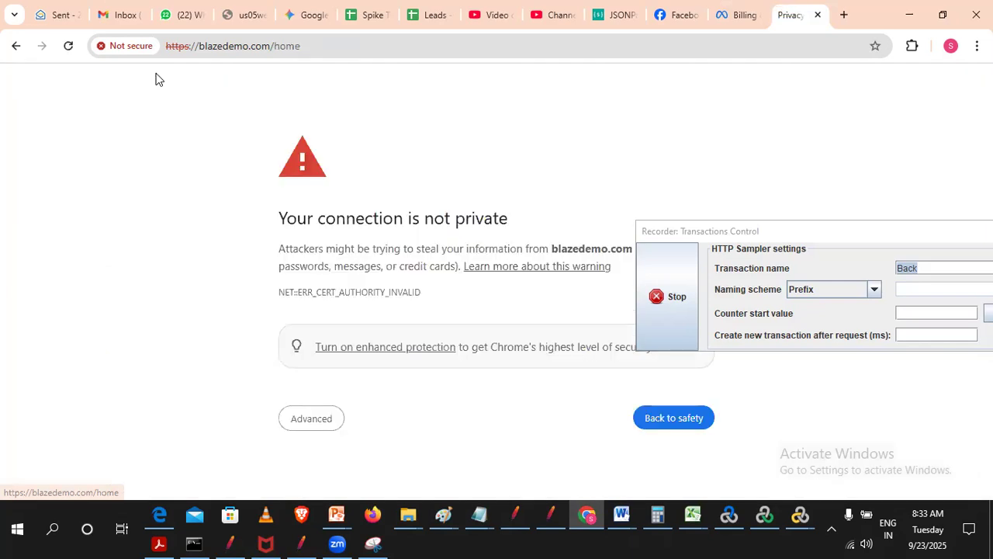
pyautogui.click(305, 421)
pyautogui.scroll(-1, 387, 375)
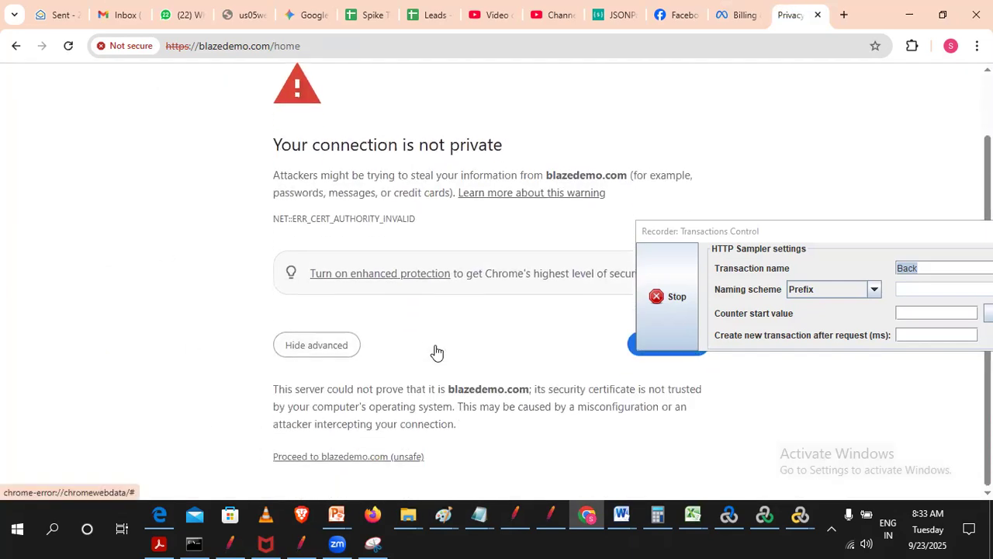
pyautogui.click(352, 456)
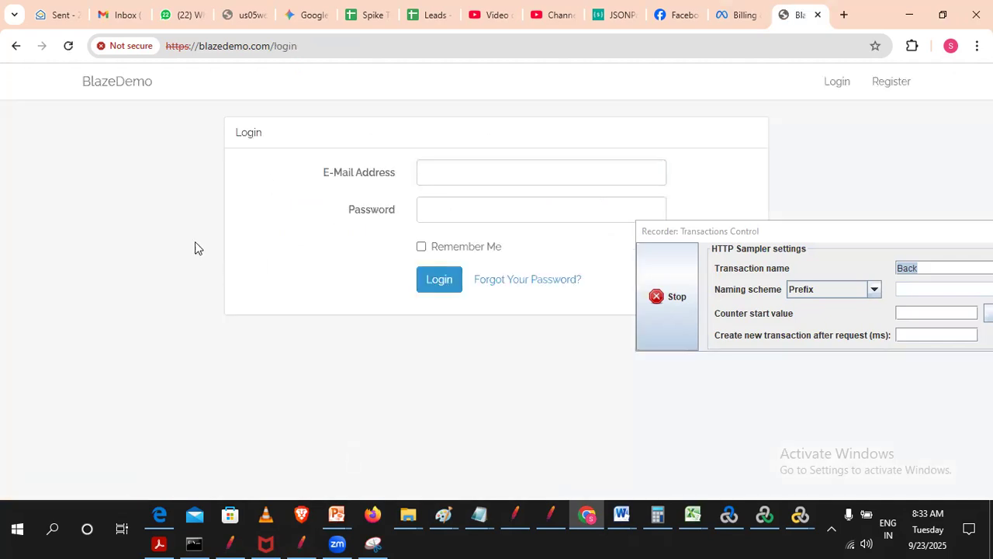
# - Check the transaction list in the FlowDoc_ClickStream.xls workbook, return to JMeter and stop the recording
pyautogui.click(685, 242)
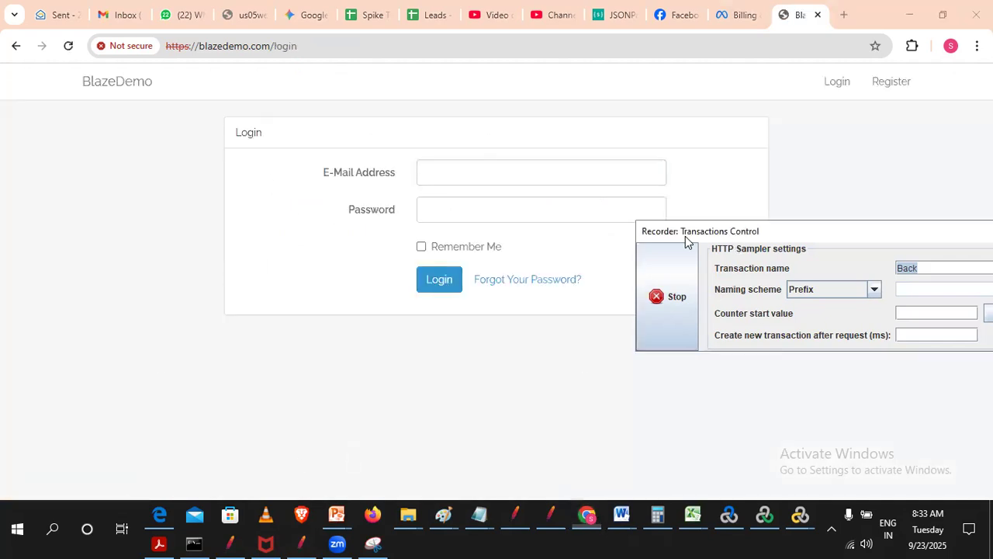
pyautogui.moveTo(685, 242); pyautogui.dragTo(91, 192)
pyautogui.click(687, 521)
pyautogui.click(733, 487)
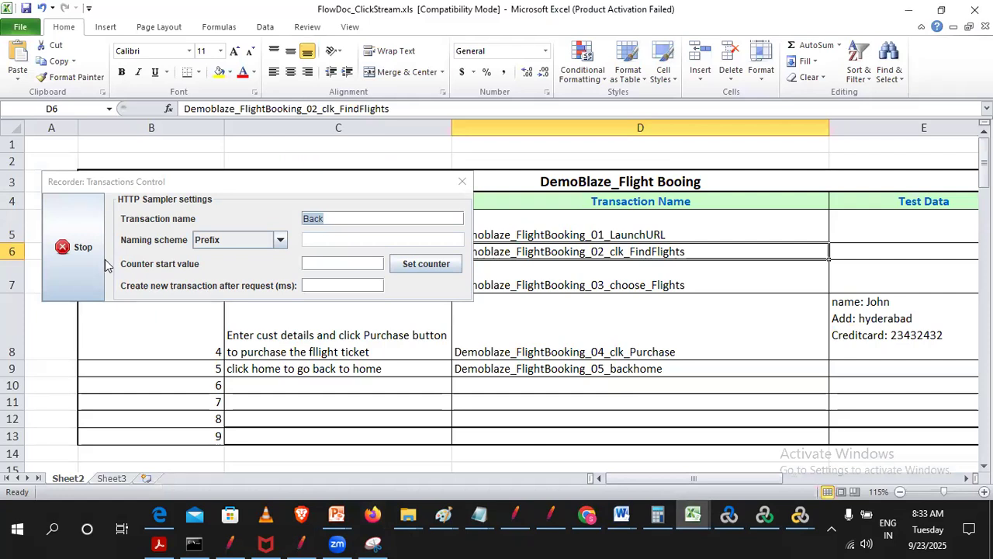
pyautogui.click(304, 543)
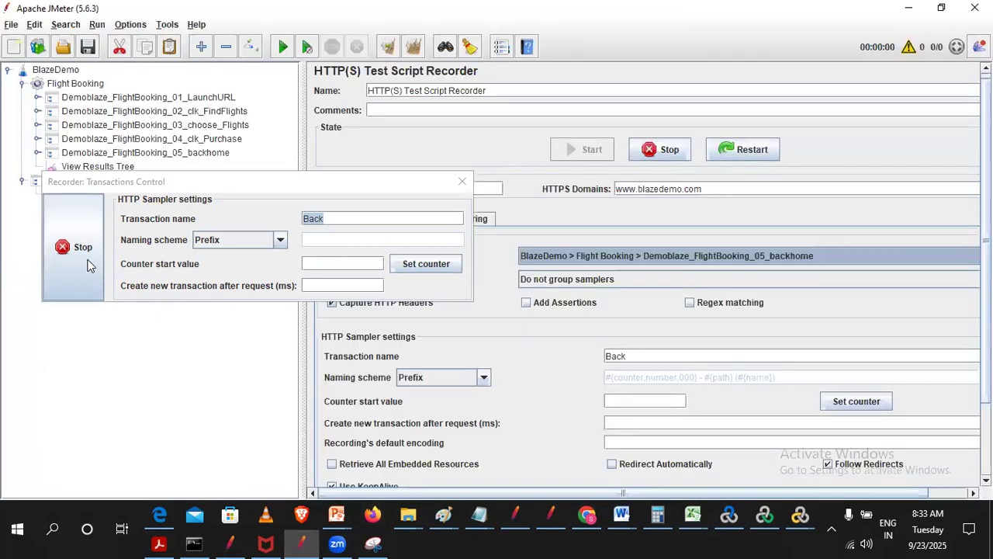
pyautogui.click(83, 249)
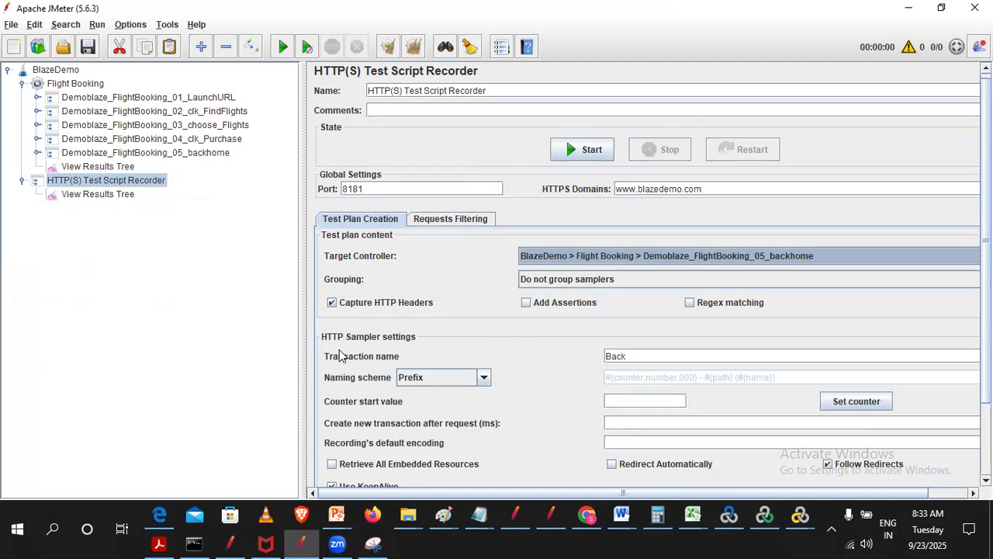
# - Examine the recorded requests under the LaunchURL, clk_FindFlights, choose_Flights and clk_Purchase controllers, including the purchase and confirmation parameters
pyautogui.click(632, 355)
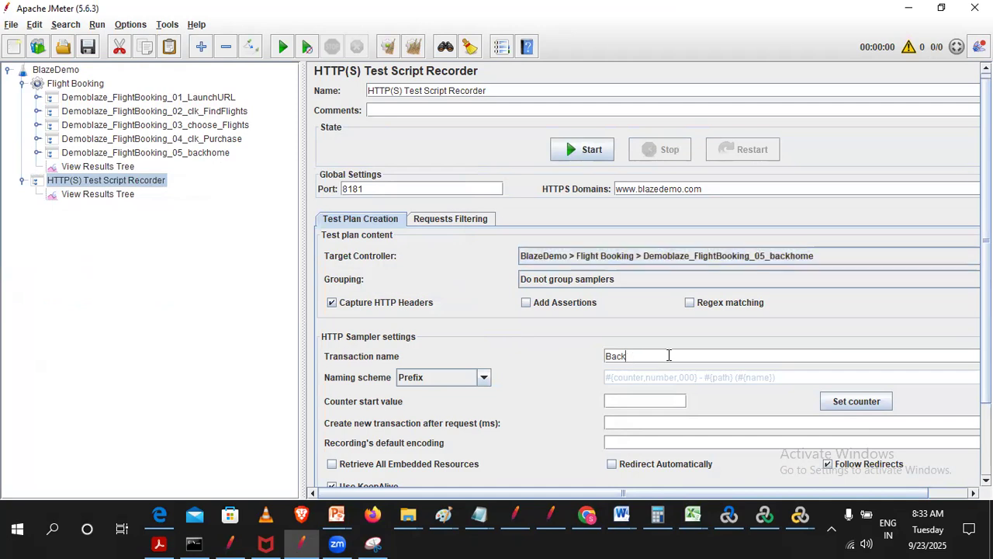
pyautogui.click(37, 97)
pyautogui.click(100, 111)
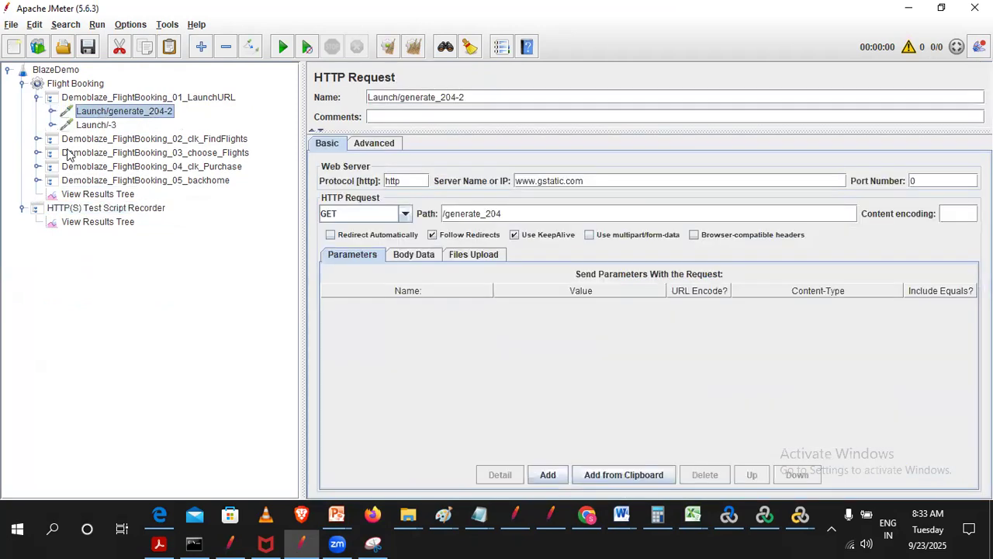
pyautogui.click(37, 138)
pyautogui.click(144, 154)
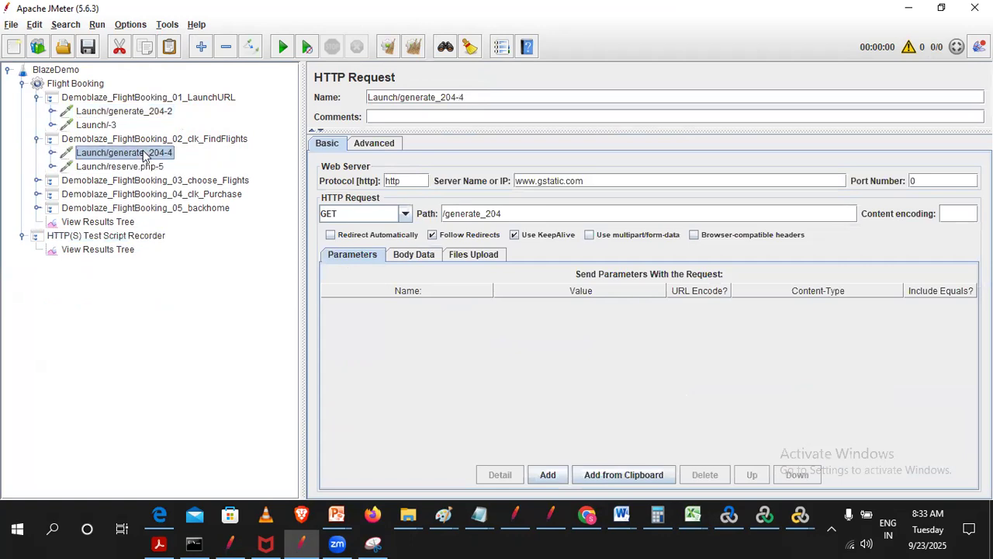
pyautogui.click(38, 180)
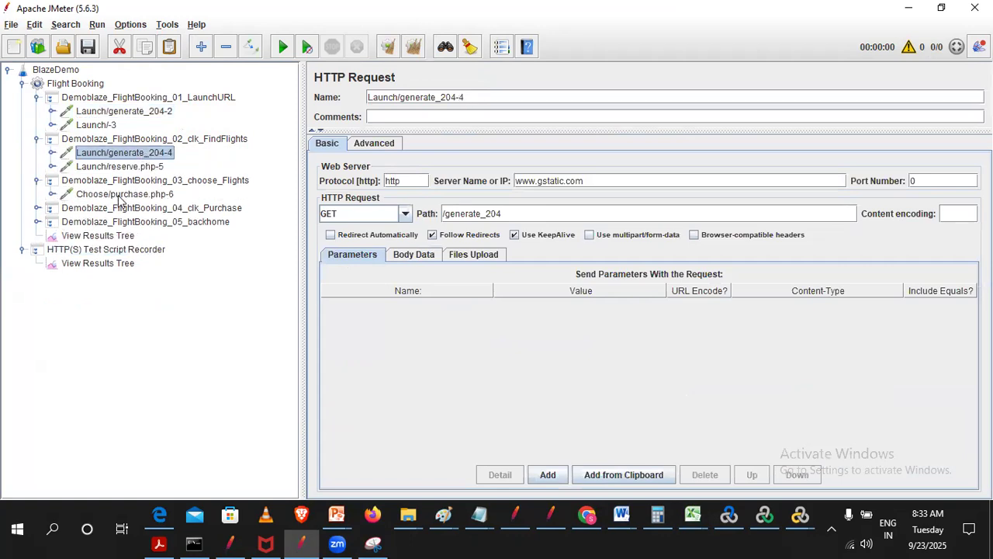
pyautogui.click(121, 195)
pyautogui.click(37, 208)
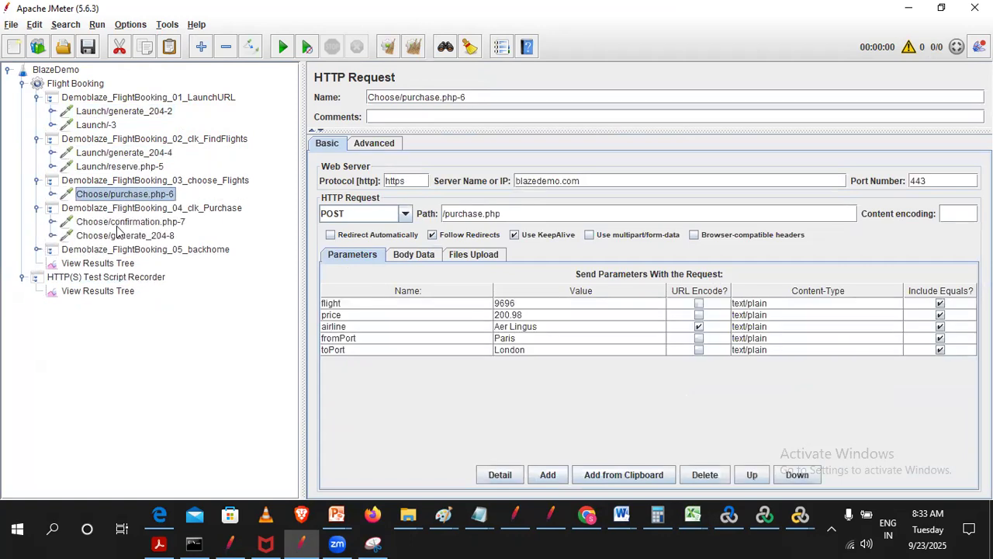
pyautogui.click(118, 225)
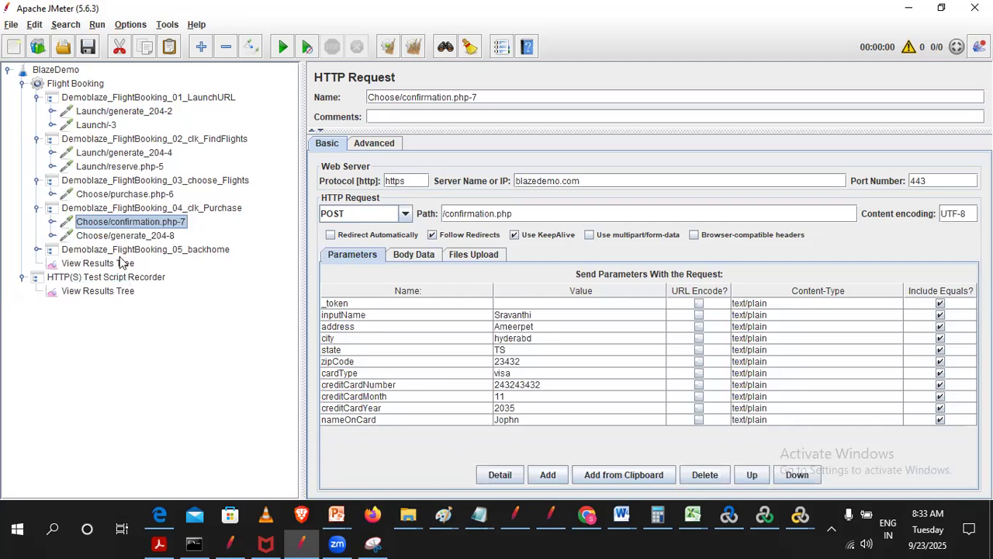
# - Recheck the two LaunchURL requests, collapse the controllers and look at the requests recorded under Demoblaze_FlightBooking_05_backhome
pyautogui.click(89, 114)
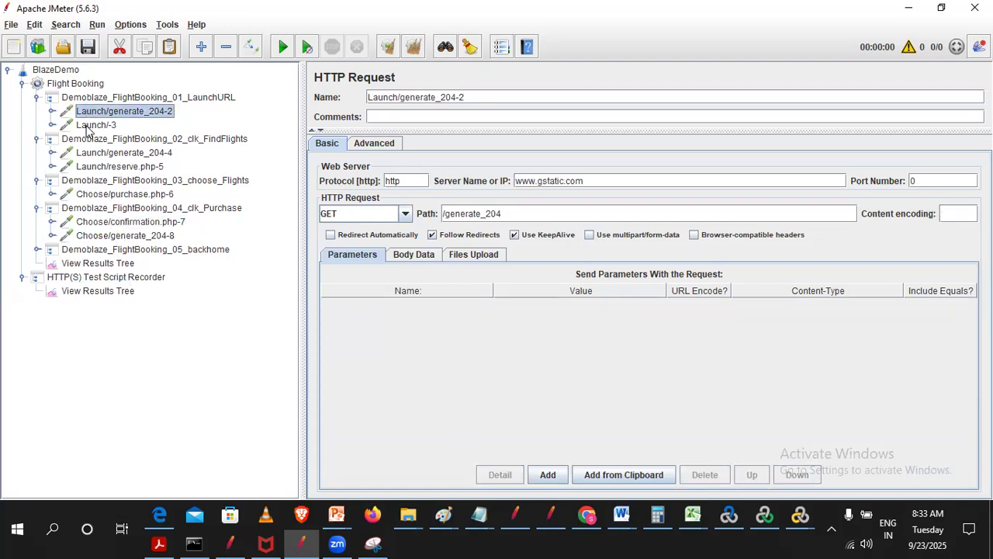
pyautogui.click(87, 127)
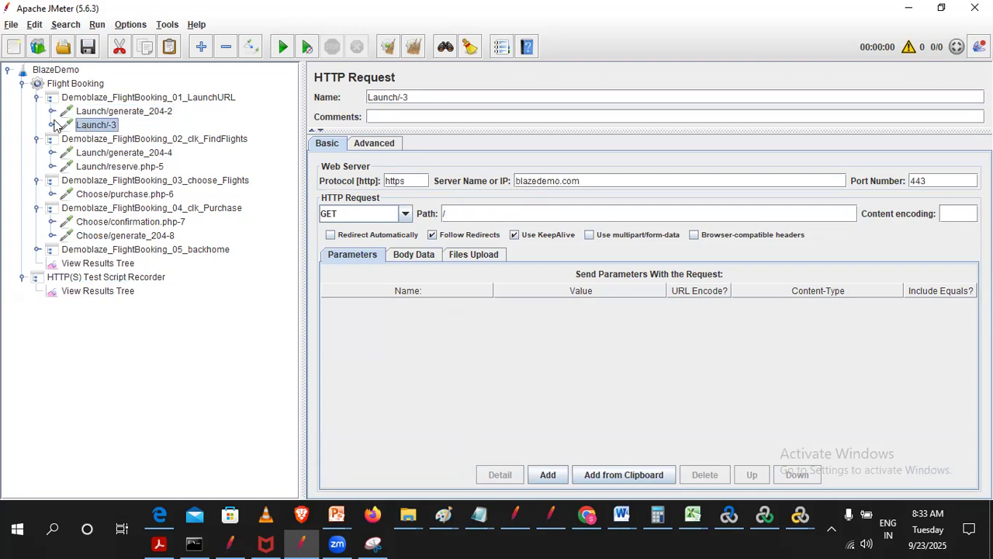
pyautogui.click(37, 97)
pyautogui.click(36, 111)
pyautogui.click(36, 125)
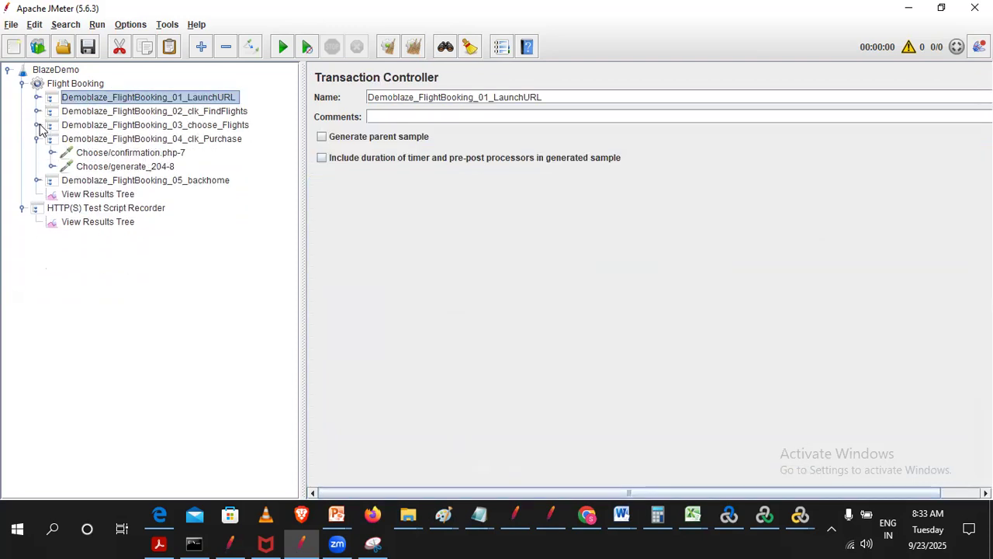
pyautogui.click(37, 138)
pyautogui.click(37, 153)
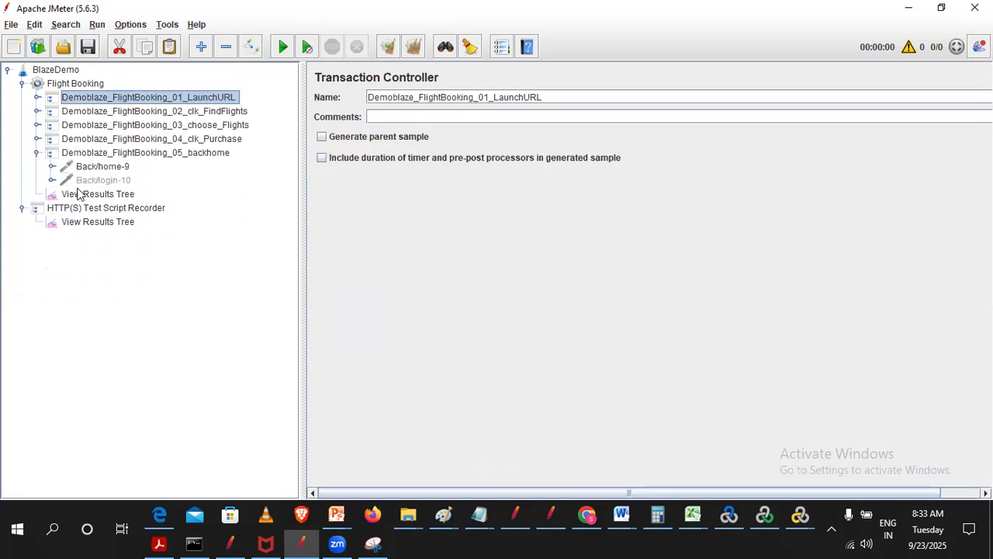
pyautogui.click(36, 153)
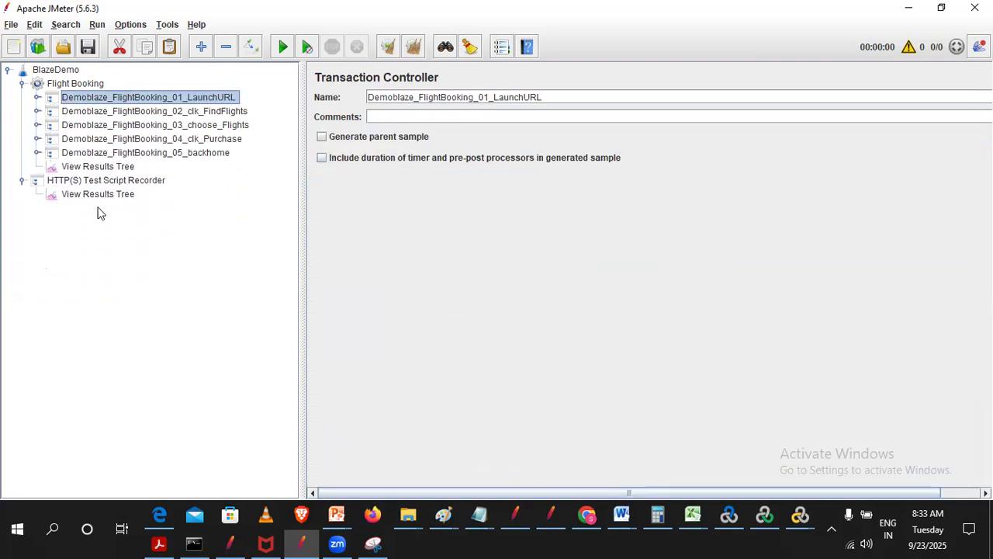
# - Remove the Launch/generate_204-2 and Launch/-3 requests from the Demoblaze_FlightBooking_01_LaunchURL controller
pyautogui.click(37, 97)
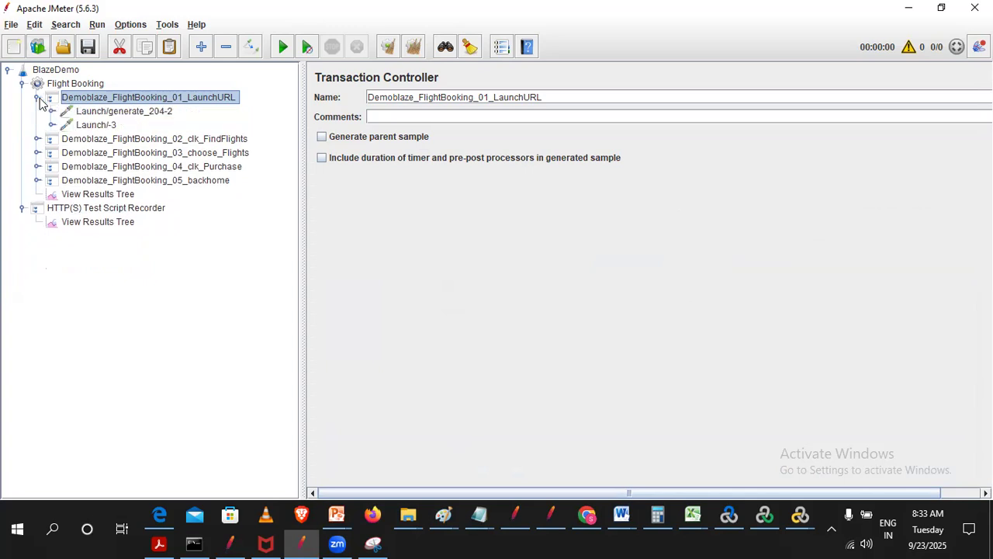
pyautogui.click(89, 115)
pyautogui.keyDown('shift'); pyautogui.click(94, 125); pyautogui.keyUp('shift')
pyautogui.rightClick(92, 125)
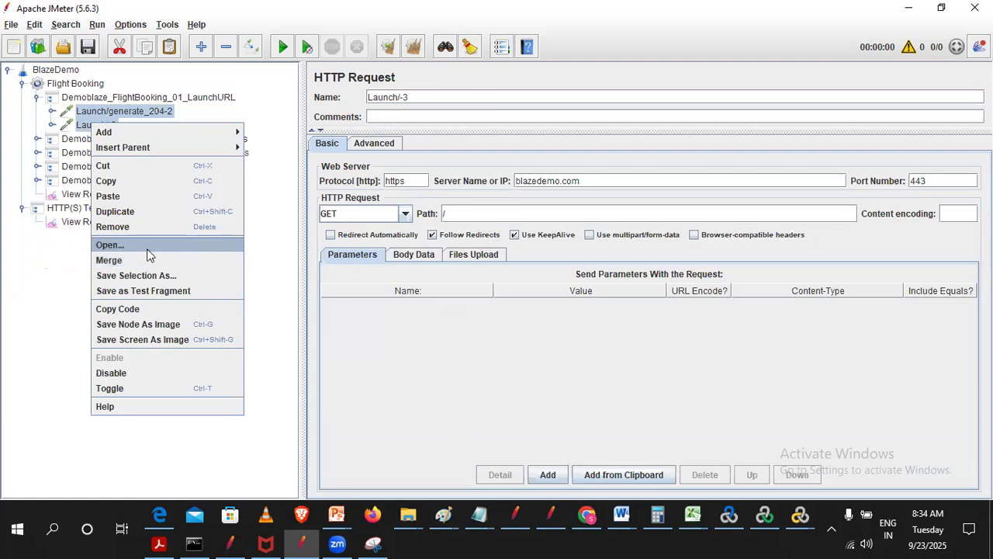
pyautogui.click(148, 227)
pyautogui.click(475, 271)
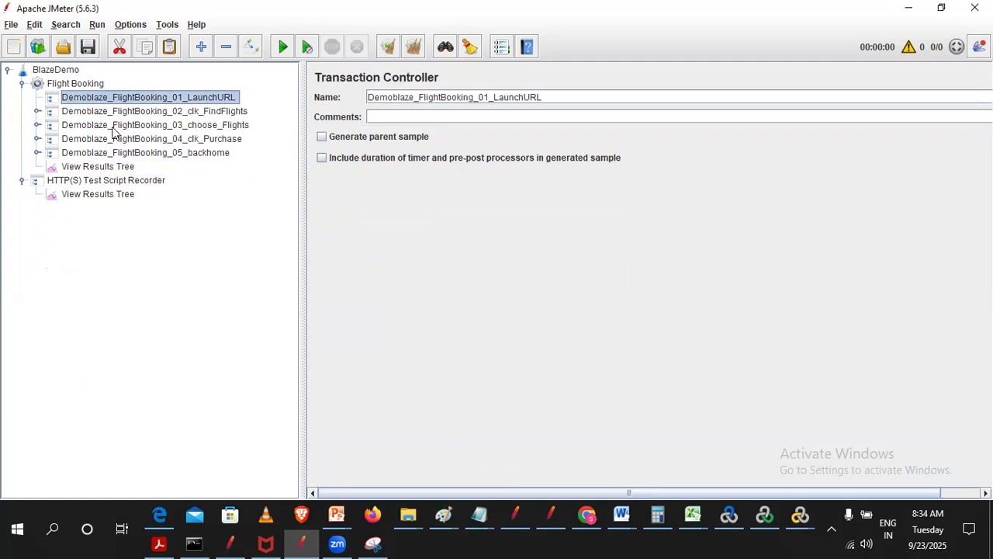
# - Remove the Launch/generate_204-4 and Launch/reserve.php-5 requests from the Demoblaze_FlightBooking_02_clk_FindFlights controller
pyautogui.click(36, 111)
pyautogui.click(121, 139)
pyautogui.keyDown('shift'); pyautogui.click(116, 125); pyautogui.keyUp('shift')
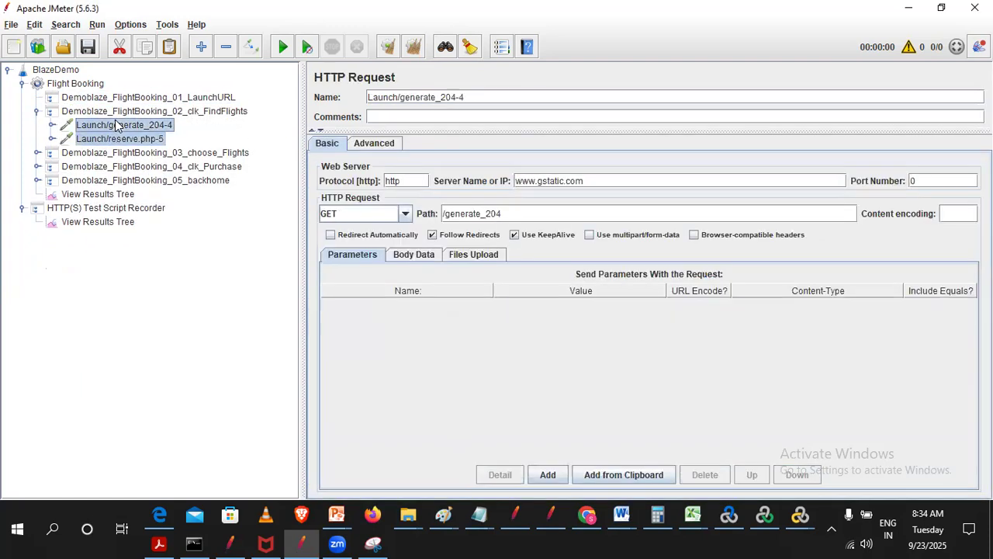
pyautogui.rightClick(115, 122)
pyautogui.click(161, 224)
pyautogui.click(474, 272)
# - Remove the Choose/purchase.php-6 request from the Demoblaze_FlightBooking_03_choose_Flights controller
pyautogui.click(36, 125)
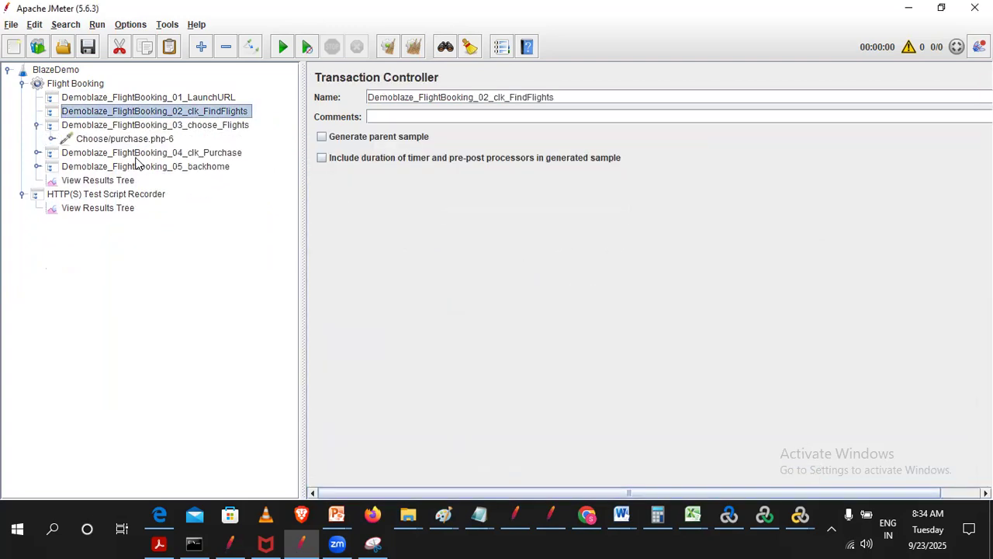
pyautogui.rightClick(135, 139)
pyautogui.click(175, 241)
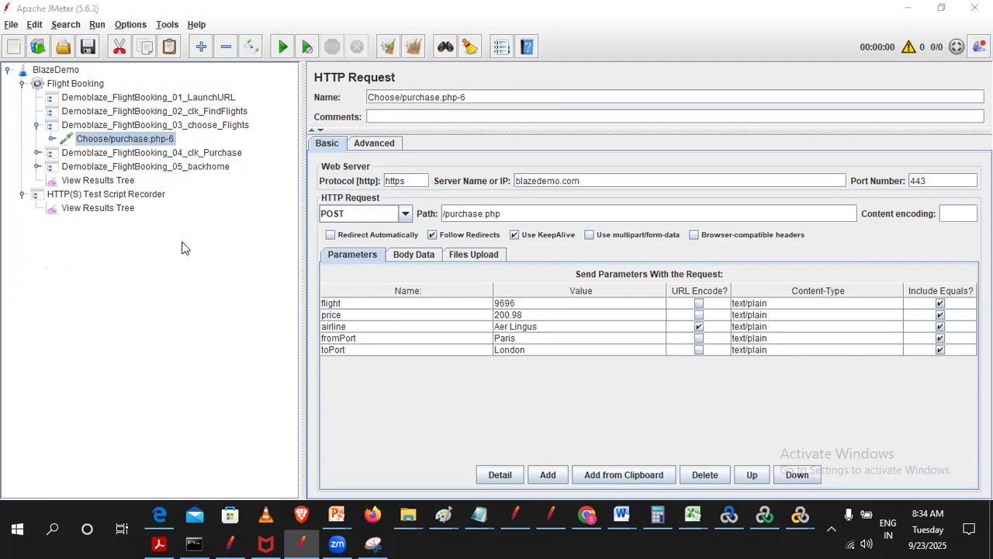
pyautogui.click(475, 278)
# - Remove the Choose/confirmation.php-7 and Choose/generate_204-8 requests from the Demoblaze_FlightBooking_04_clk_Purchase controller
pyautogui.click(36, 139)
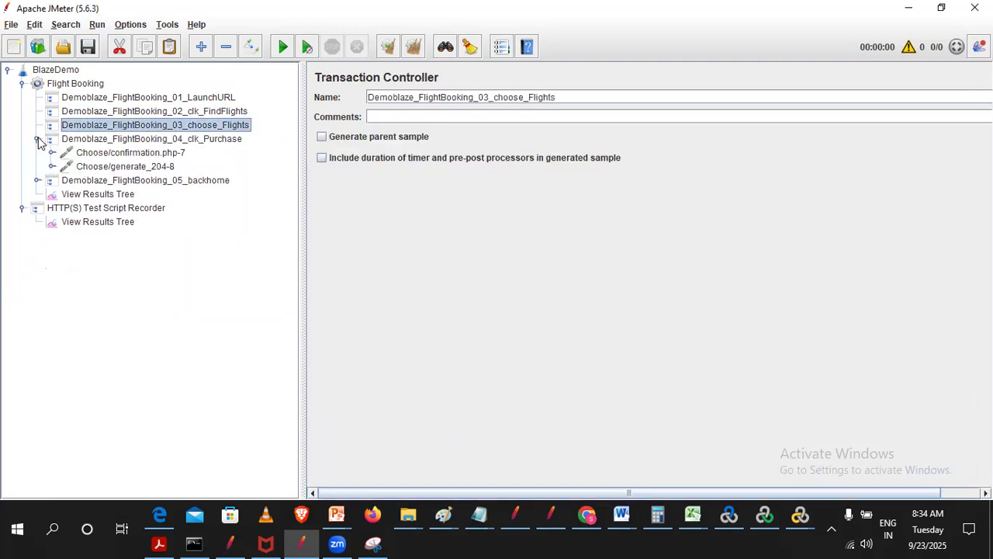
pyautogui.click(134, 155)
pyautogui.keyDown('shift'); pyautogui.click(133, 167); pyautogui.keyUp('shift')
pyautogui.rightClick(134, 168)
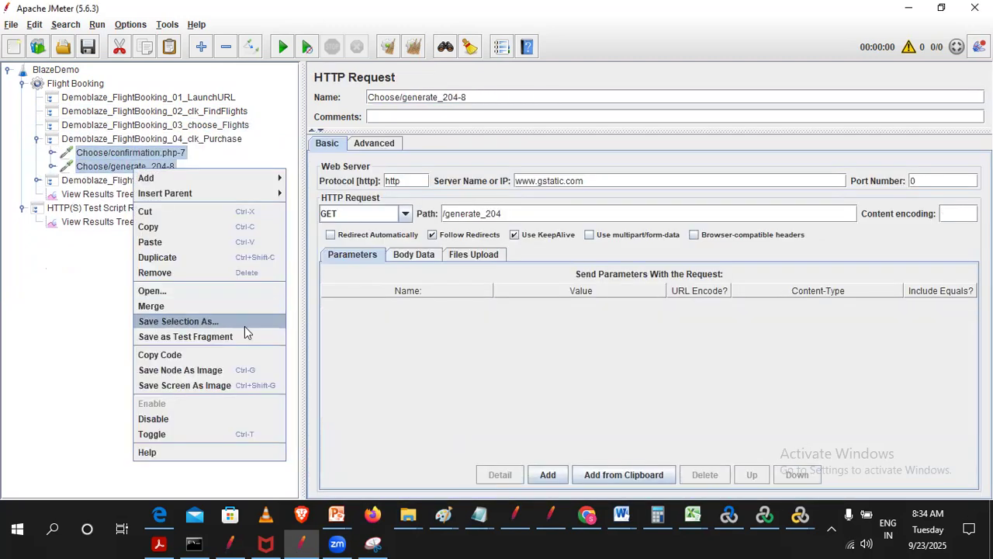
pyautogui.click(178, 273)
pyautogui.click(475, 277)
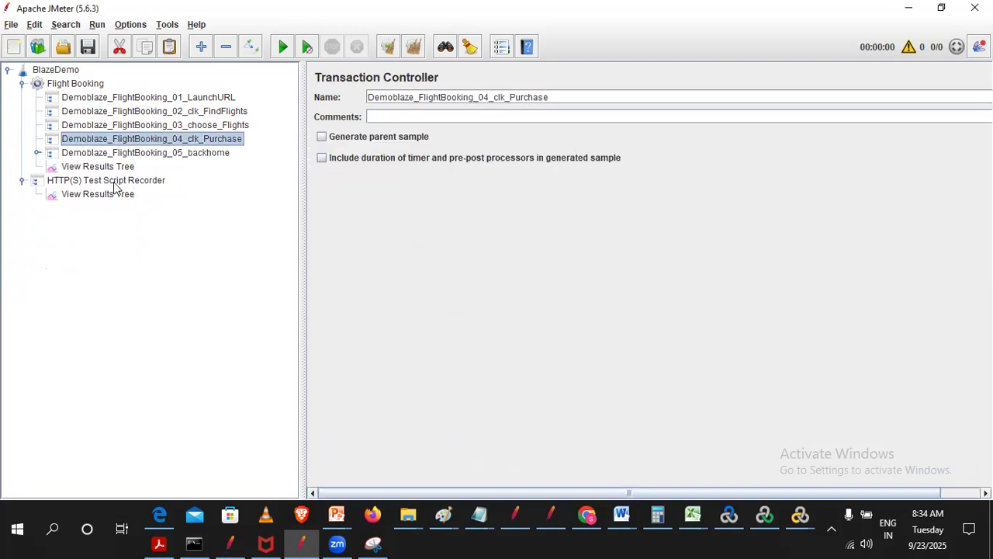
# - Remove the Back/home-9 and Back/login-10 requests from the Demoblaze_FlightBooking_05_backhome controller
pyautogui.click(37, 153)
pyautogui.click(115, 168)
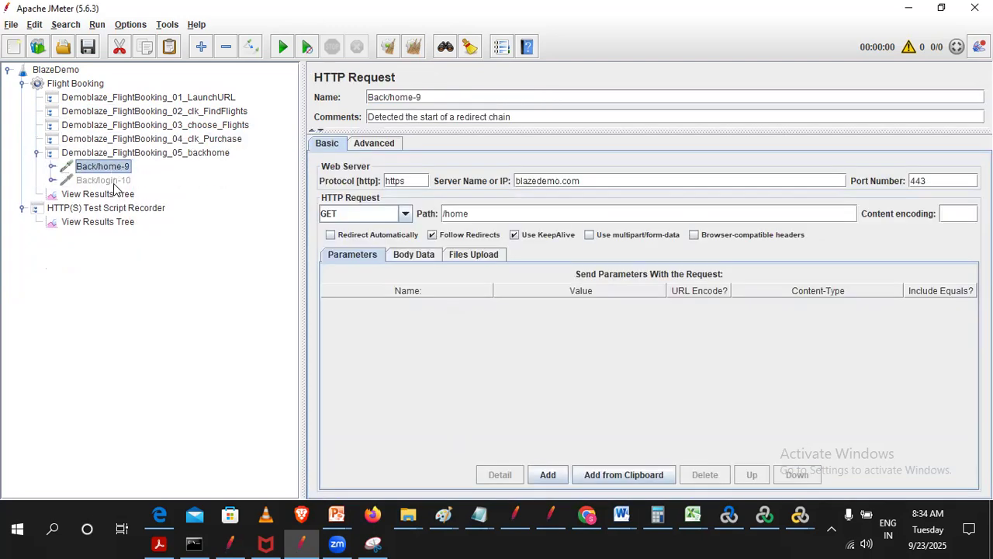
pyautogui.keyDown('shift'); pyautogui.click(113, 180); pyautogui.keyUp('shift')
pyautogui.rightClick(114, 185)
pyautogui.click(149, 284)
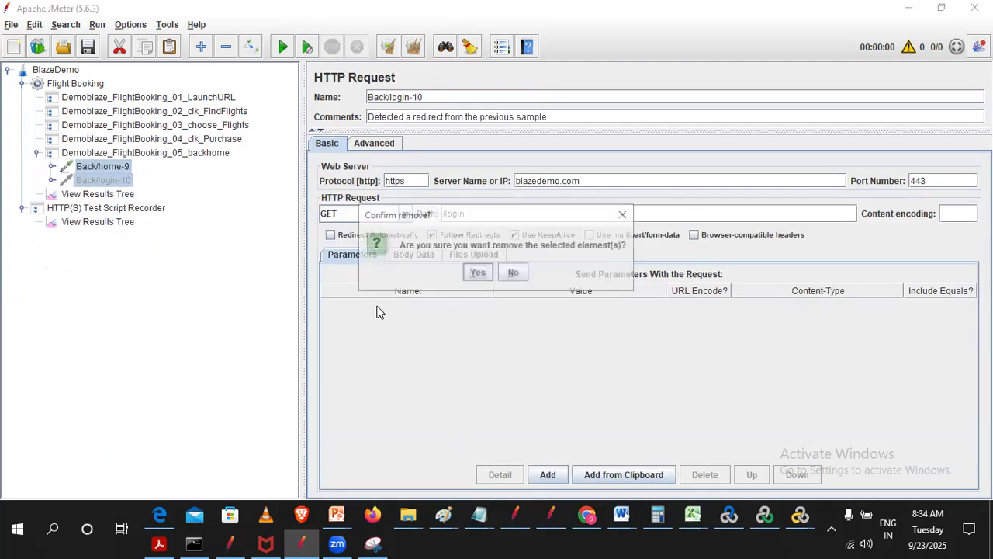
pyautogui.click(477, 273)
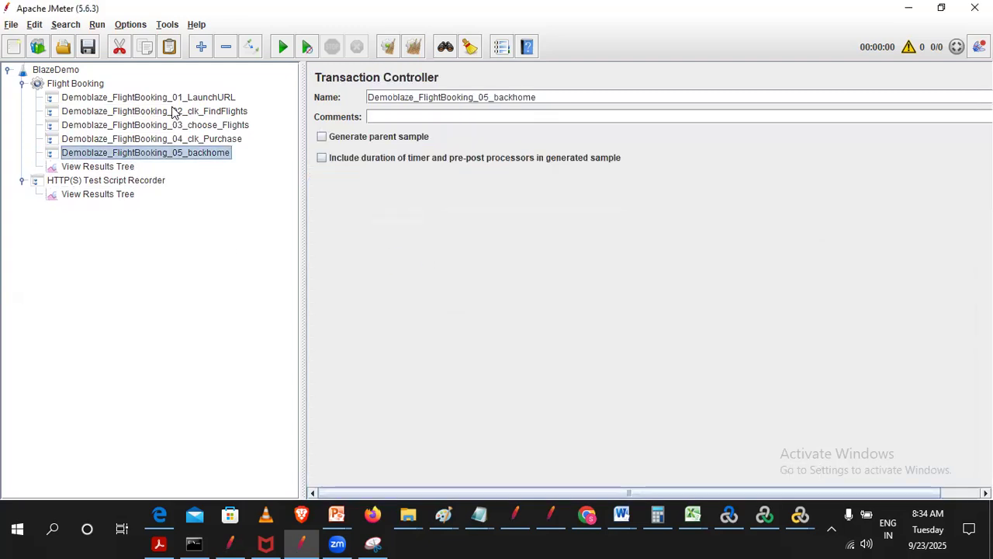
# - Check the samples captured in the View Results Tree under the HTTP(S) Test Script Recorder and clear all results
pyautogui.click(157, 99)
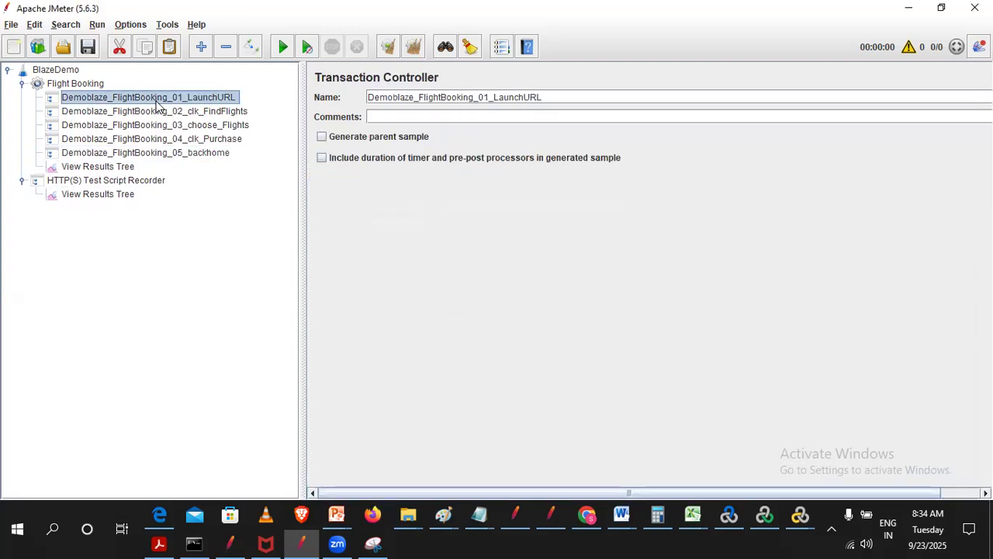
pyautogui.click(105, 168)
pyautogui.click(170, 100)
pyautogui.click(87, 180)
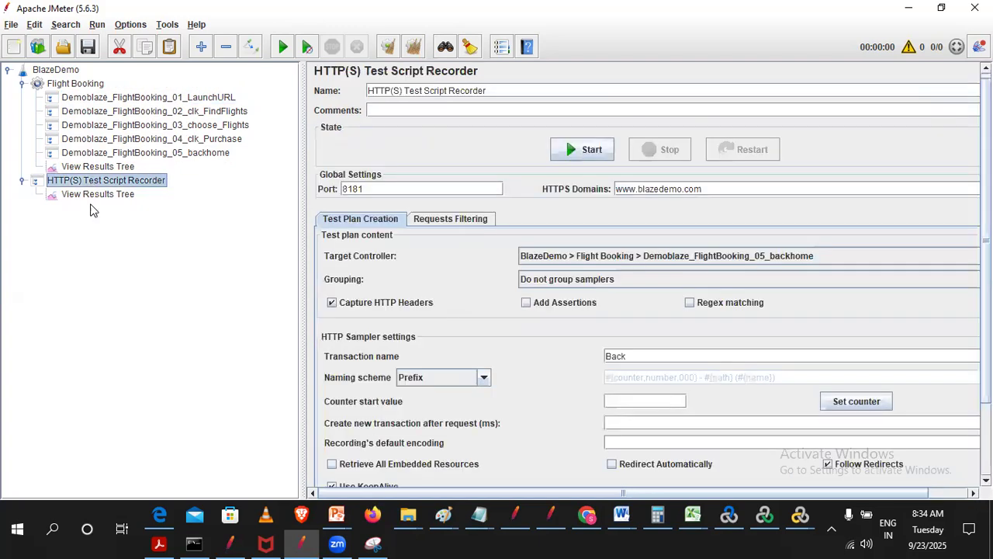
pyautogui.click(109, 195)
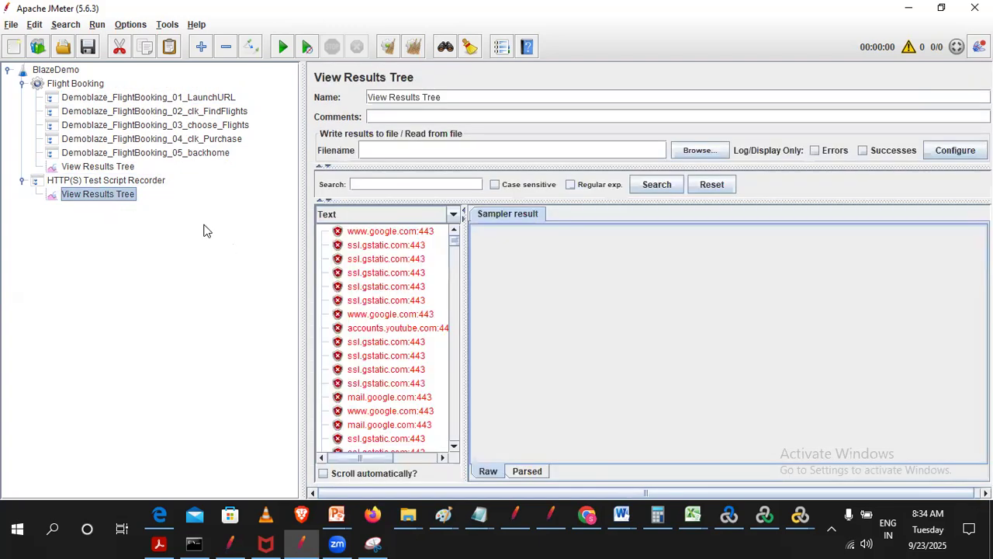
pyautogui.scroll(-10, 383, 322)
pyautogui.scroll(10, 385, 326)
pyautogui.click(386, 287)
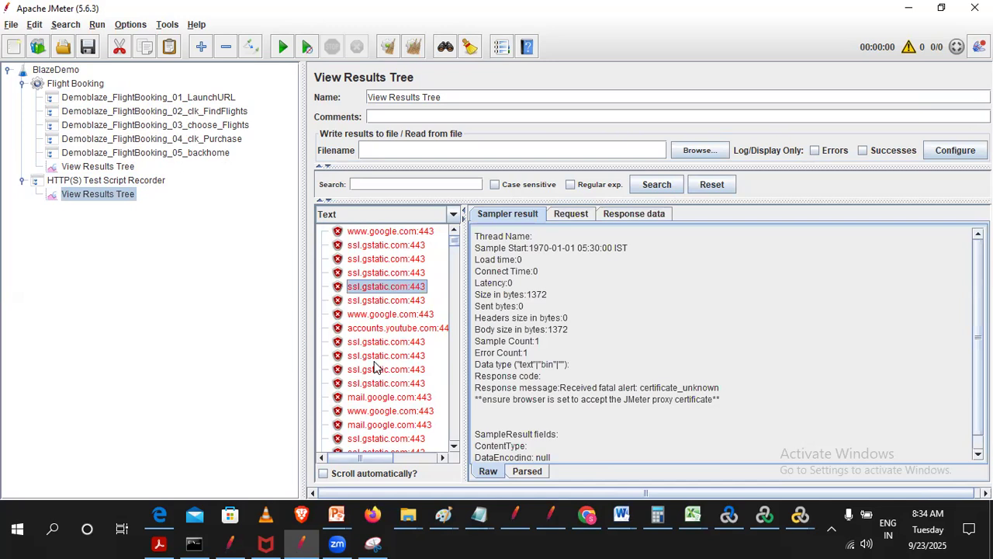
pyautogui.scroll(-5, 410, 340)
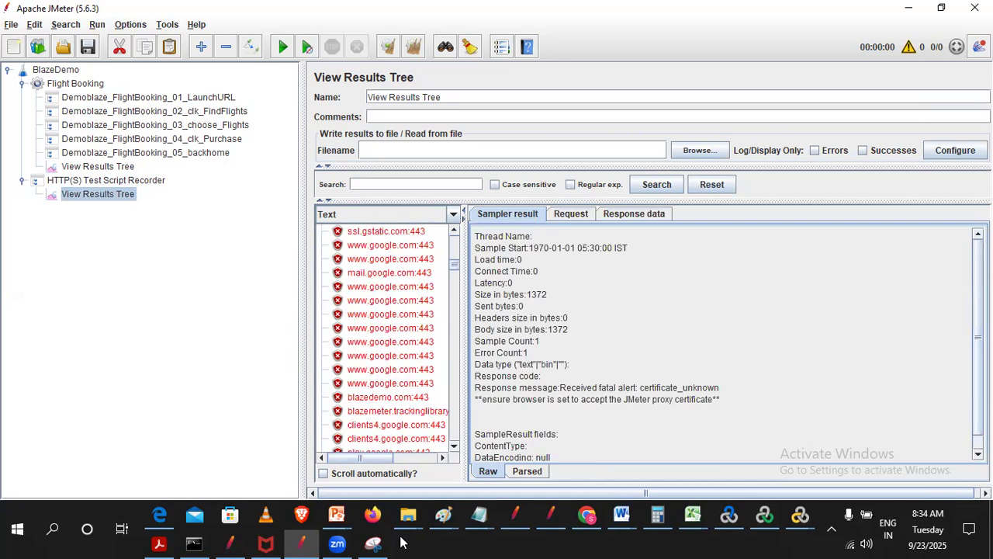
pyautogui.click(412, 47)
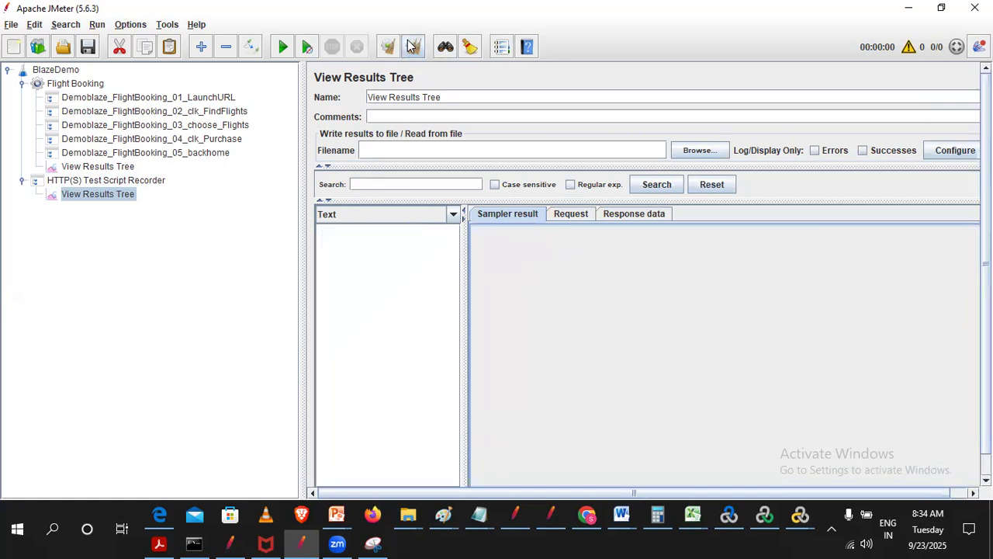
# - Switch to Chrome, replace the BlazeDemo login tab with a blank new tab, and return to JMeter
pyautogui.click(128, 182)
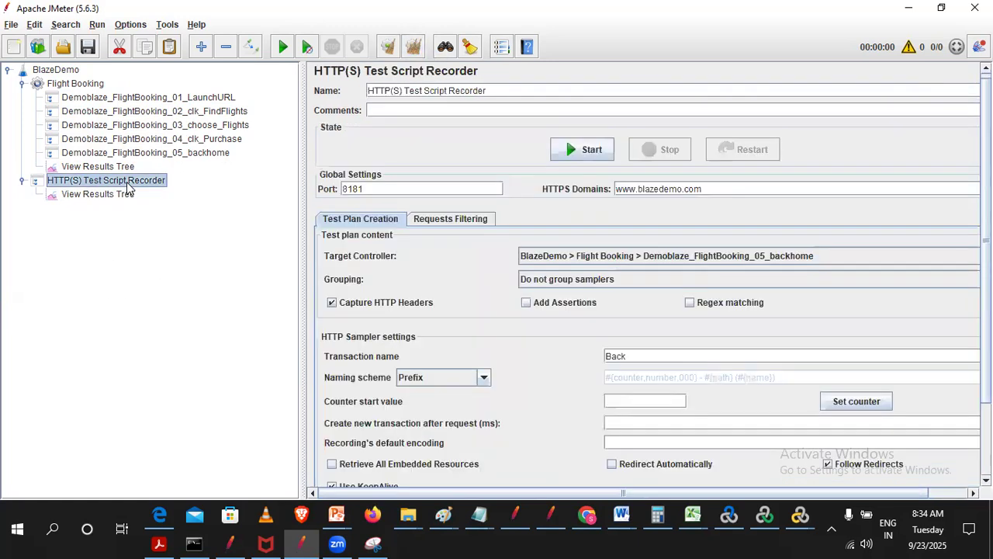
pyautogui.click(584, 522)
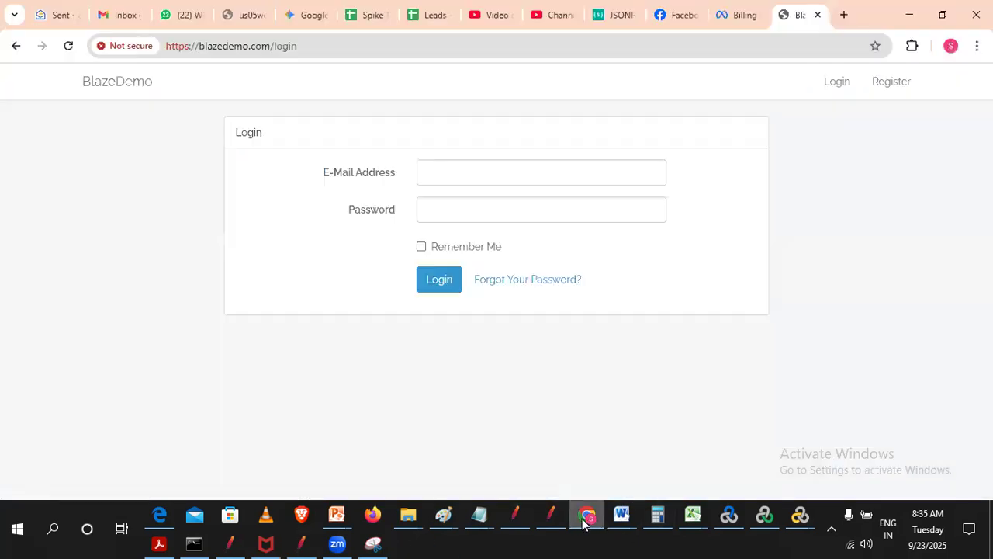
pyautogui.click(844, 15)
pyautogui.click(820, 17)
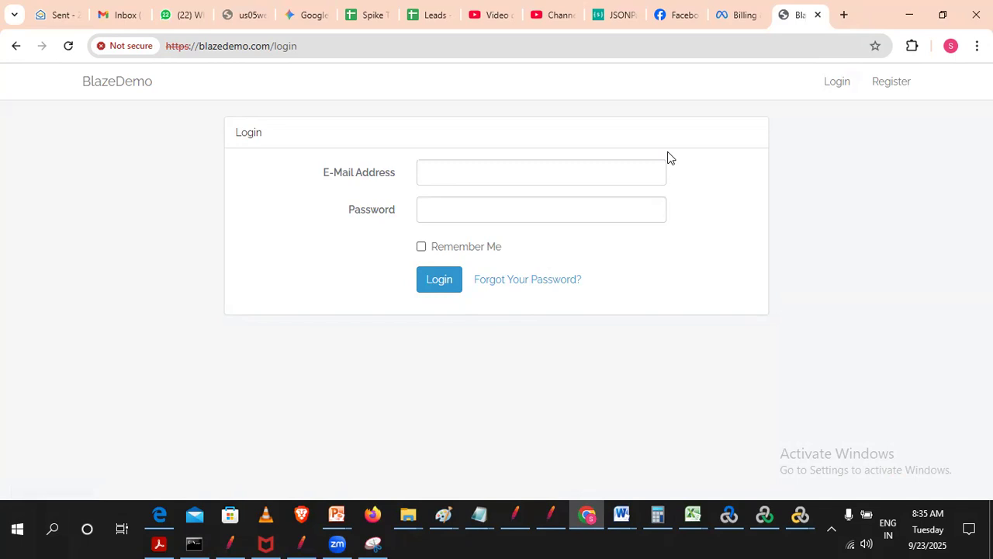
pyautogui.hotkey('ctrl', 't')
pyautogui.hotkey('ctrl', 'shift', 'Tab')
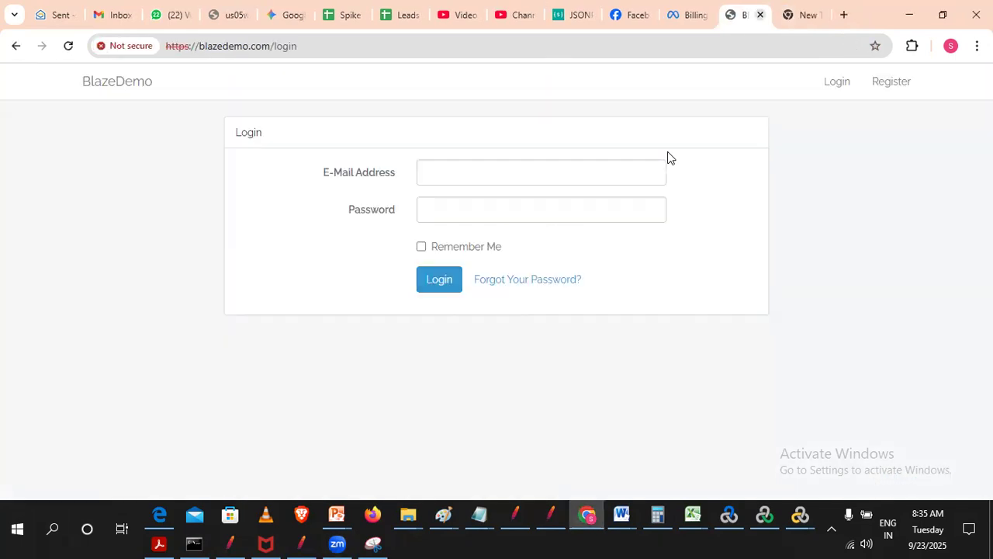
pyautogui.hotkey('ctrl', 'w')
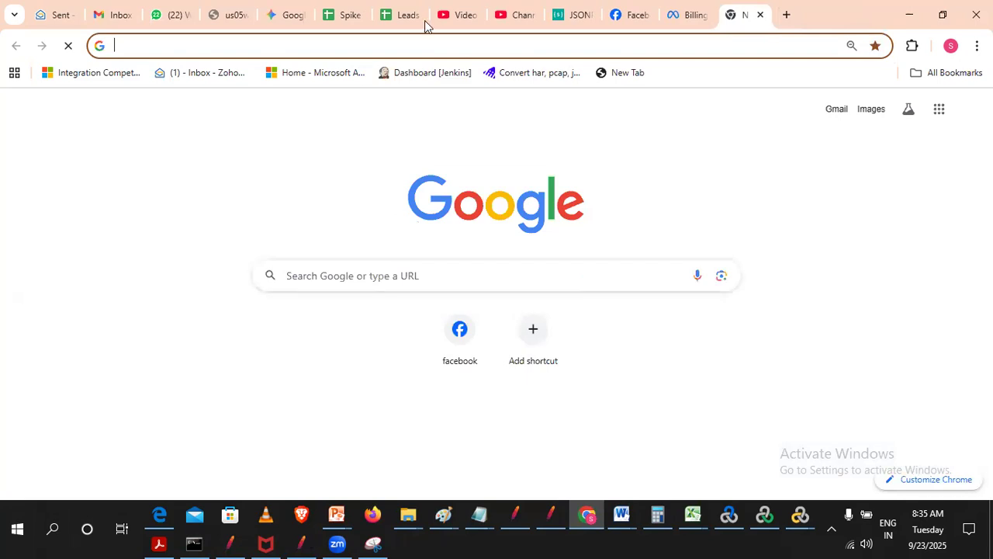
pyautogui.hotkey('alt', 'Tab')
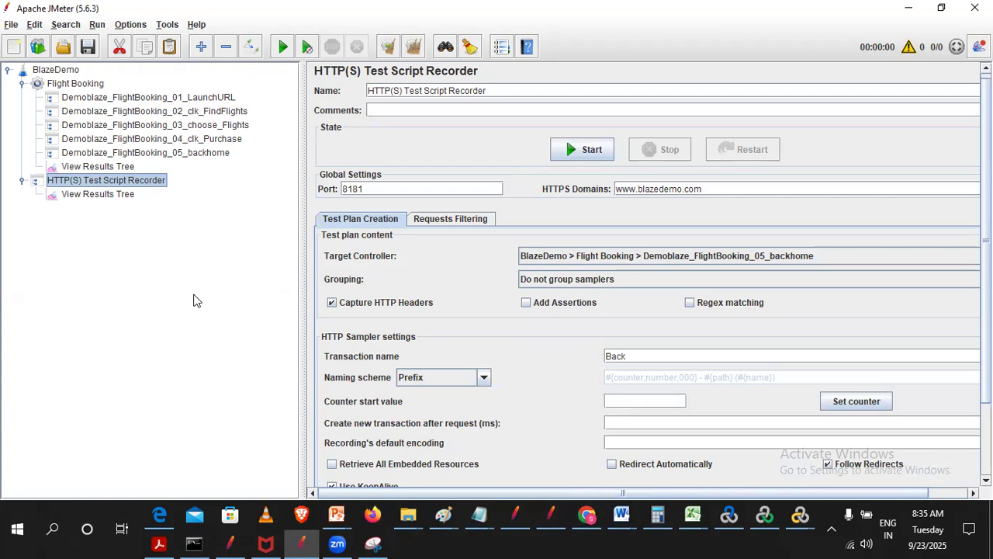
# - Set the recorder's target controller to BlazeDemo > Flight Booking > Demoblaze_FlightBooking_01_LaunchURL and empty the transaction name
pyautogui.click(616, 257)
pyautogui.click(794, 299)
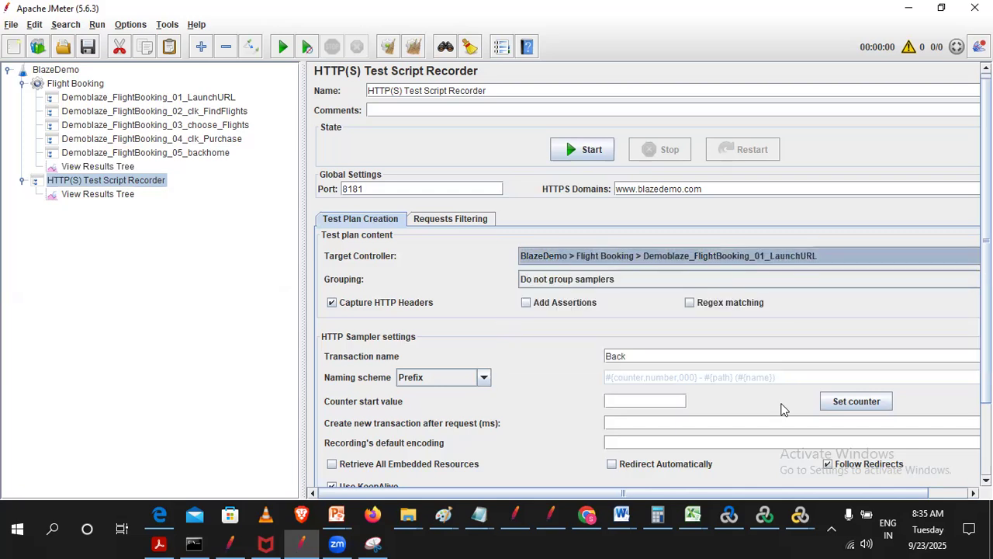
pyautogui.click(639, 359)
pyautogui.press('BackSpace')
pyautogui.press('BackSpace')
pyautogui.press('BackSpace')
pyautogui.press('BackSpace')
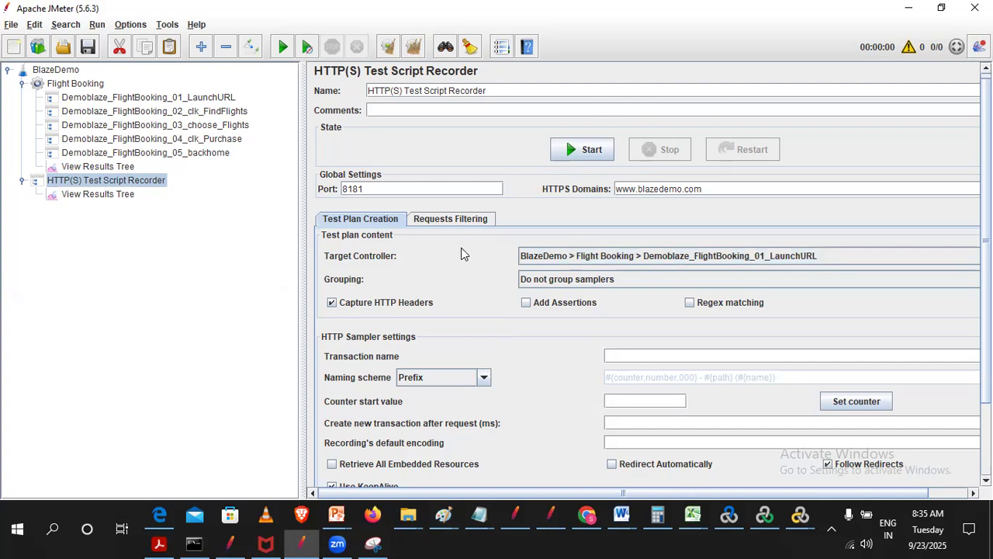
# - Start recording with the HTTP(S) Test Script Recorder
pyautogui.click(574, 155)
pyautogui.click(574, 158)
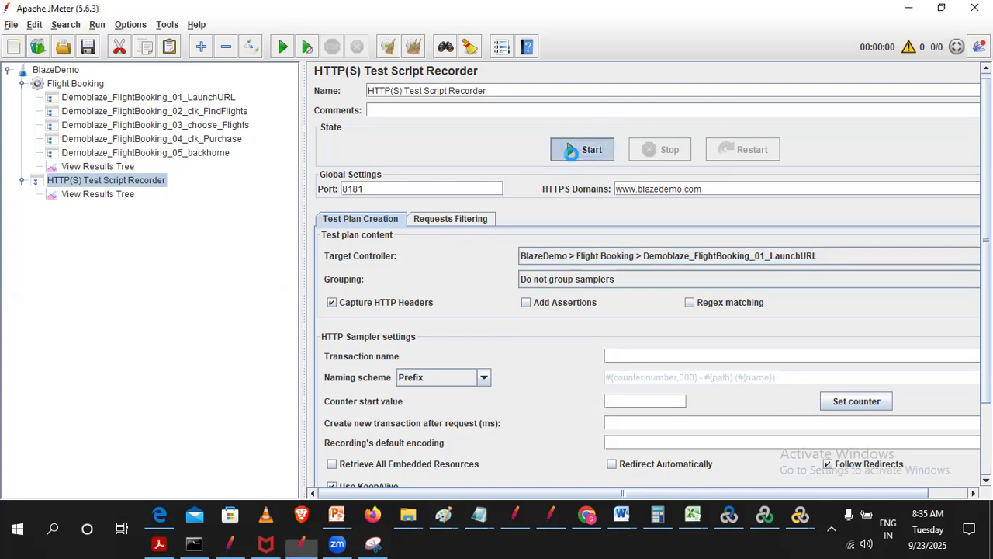
pyautogui.click(665, 401)
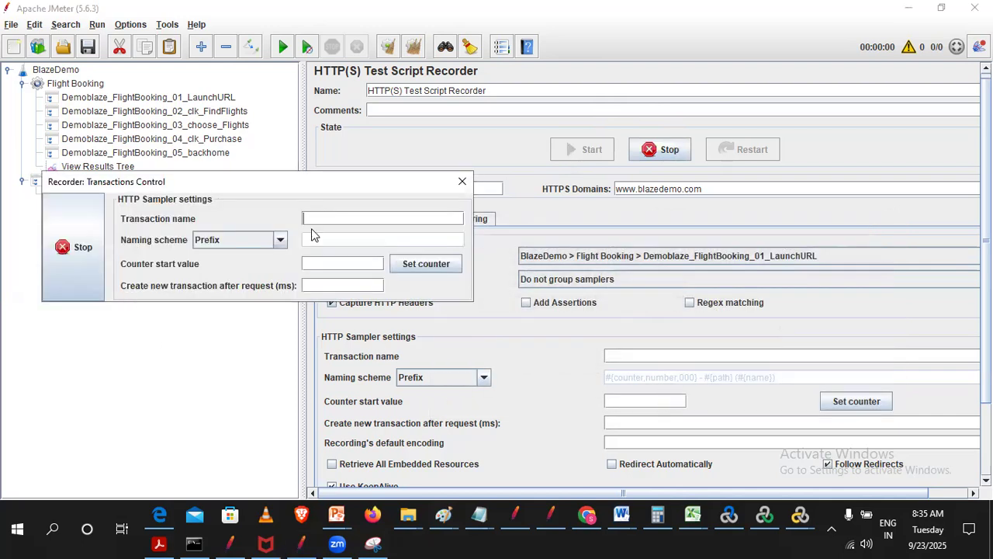
pyautogui.write('Launch')
pyautogui.press('BackSpace')
pyautogui.press('BackSpace')
pyautogui.press('BackSpace')
pyautogui.press('BackSpace')
pyautogui.press('BackSpace')
pyautogui.press('BackSpace')
pyautogui.moveTo(223, 191); pyautogui.dragTo(227, 253)
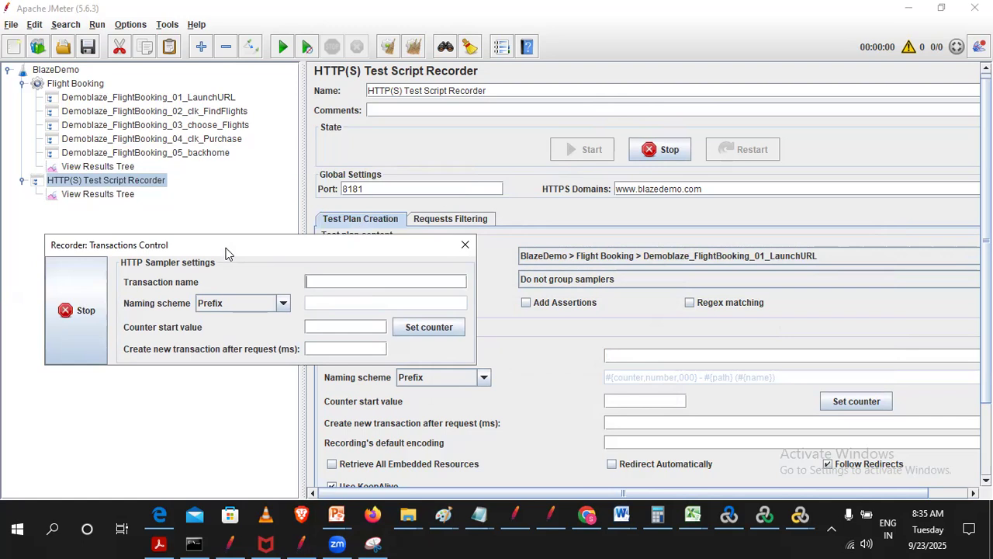
pyautogui.moveTo(227, 253); pyautogui.dragTo(268, 116)
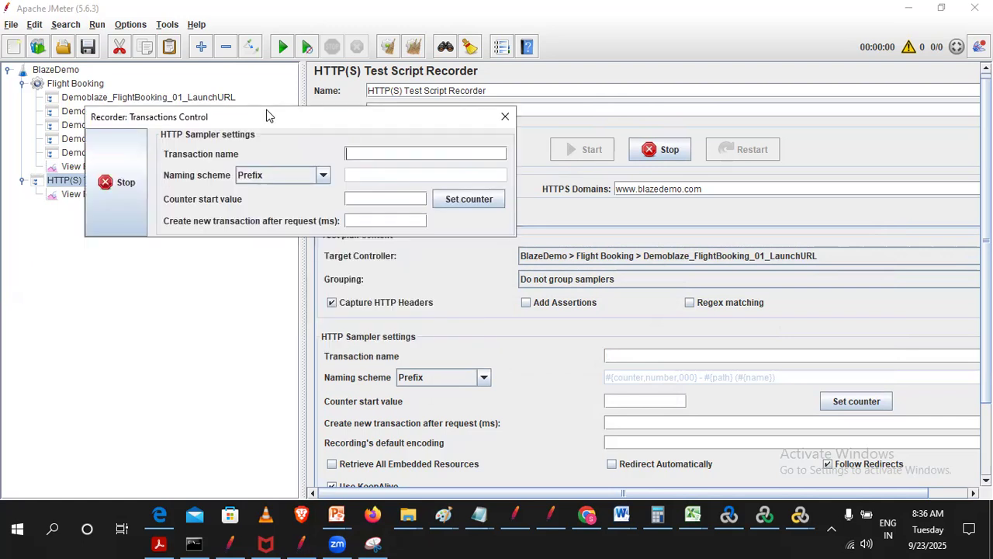
pyautogui.moveTo(267, 116); pyautogui.dragTo(286, 186)
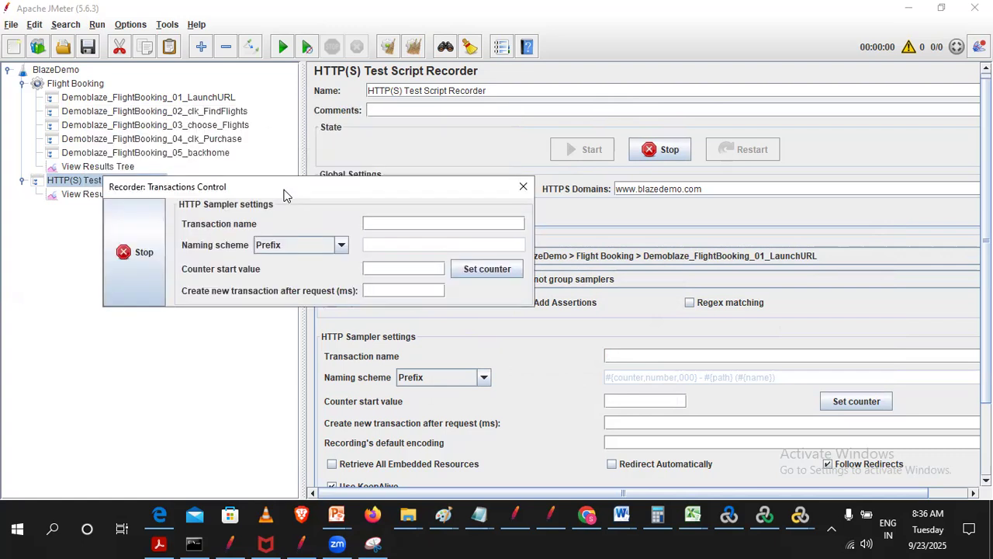
# - Switch to Chrome, load blazedemo.com past the certificate warning, and move the recorder's transaction window clear of the page
pyautogui.click(588, 516)
pyautogui.write('b')
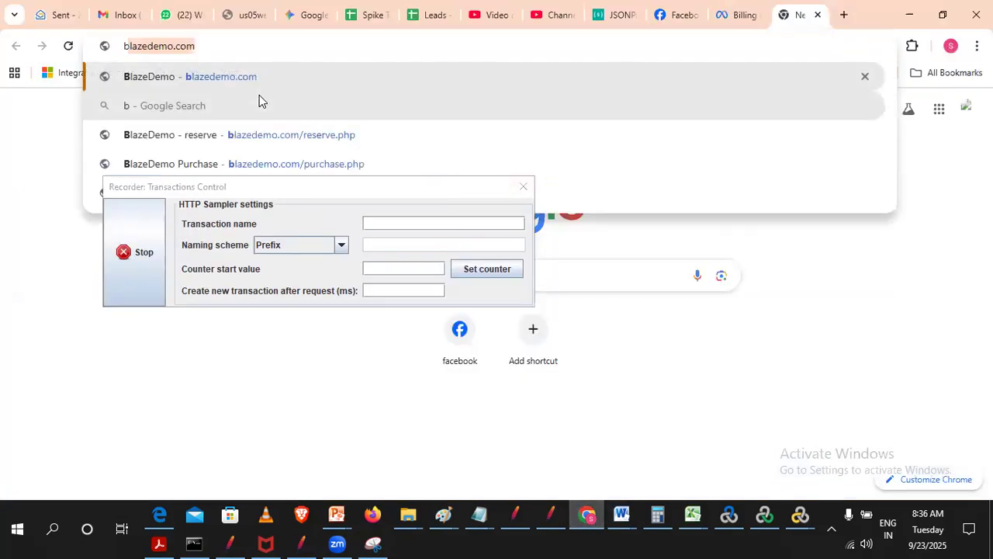
pyautogui.press('Return')
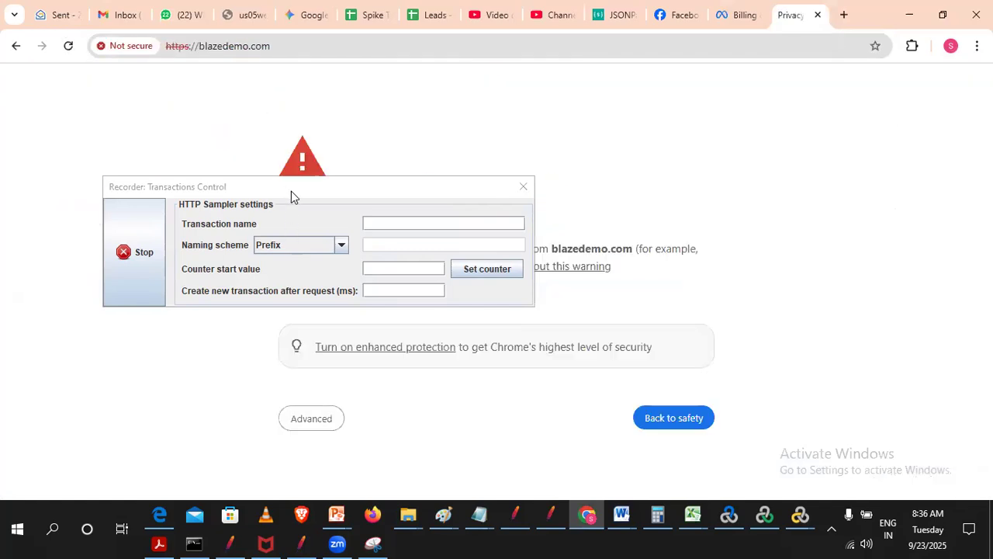
pyautogui.moveTo(291, 191); pyautogui.dragTo(398, 189)
pyautogui.moveTo(741, 164); pyautogui.dragTo(870, 100)
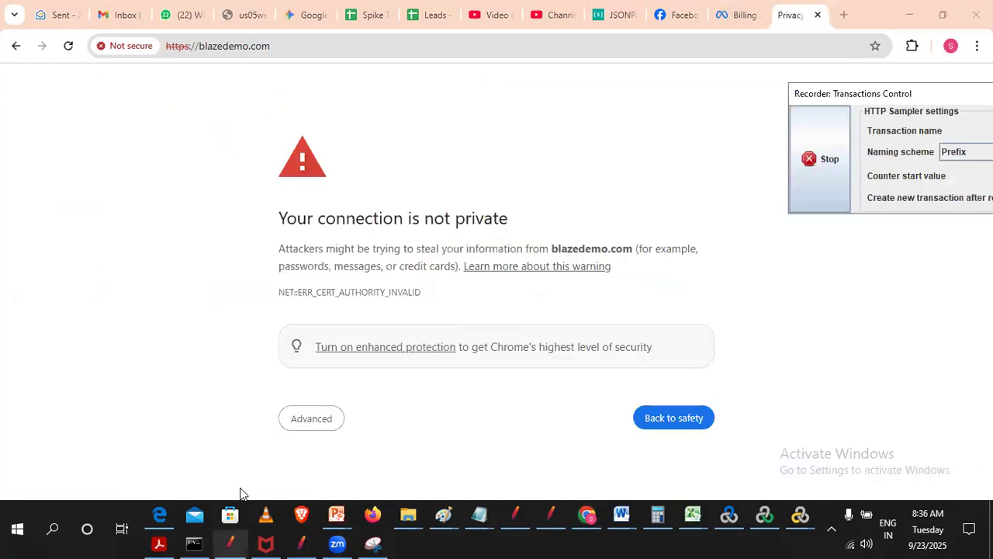
pyautogui.click(310, 417)
pyautogui.scroll(-1, 368, 386)
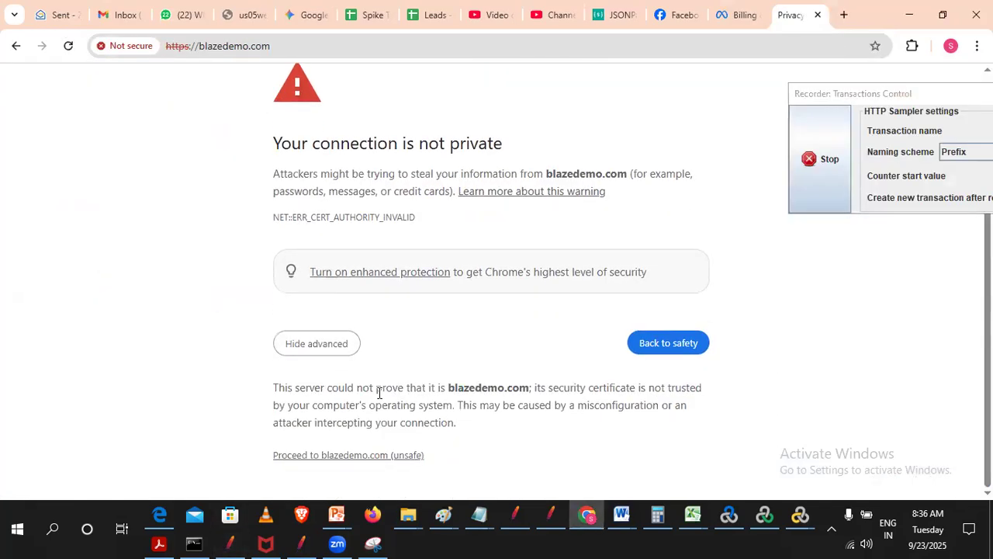
pyautogui.click(298, 457)
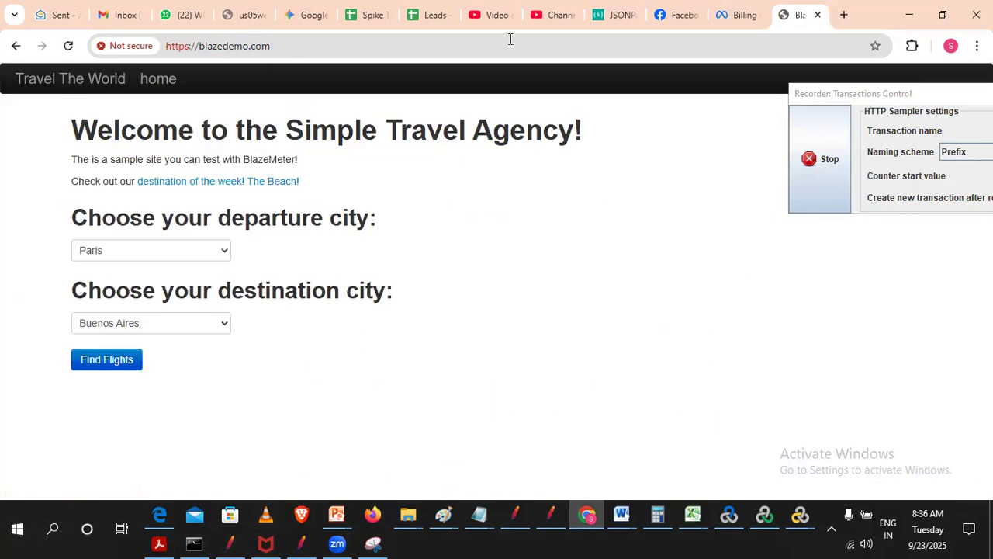
# - Switch to JMeter and set the recorder's target controller to BlazeDemo > Flight Booking > Demoblaze_FlightBooking_02_clk_FindFlights
pyautogui.click(301, 543)
pyautogui.click(641, 262)
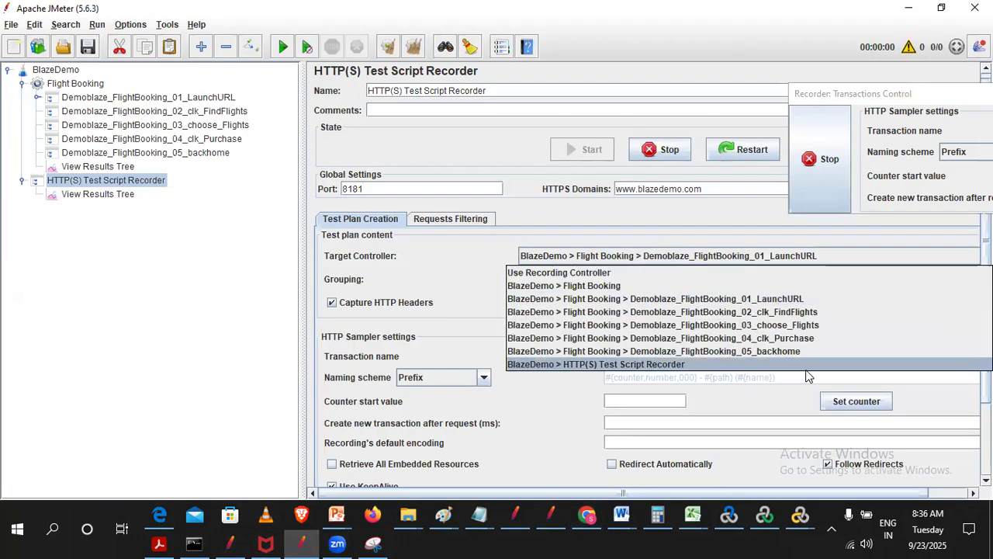
pyautogui.click(775, 313)
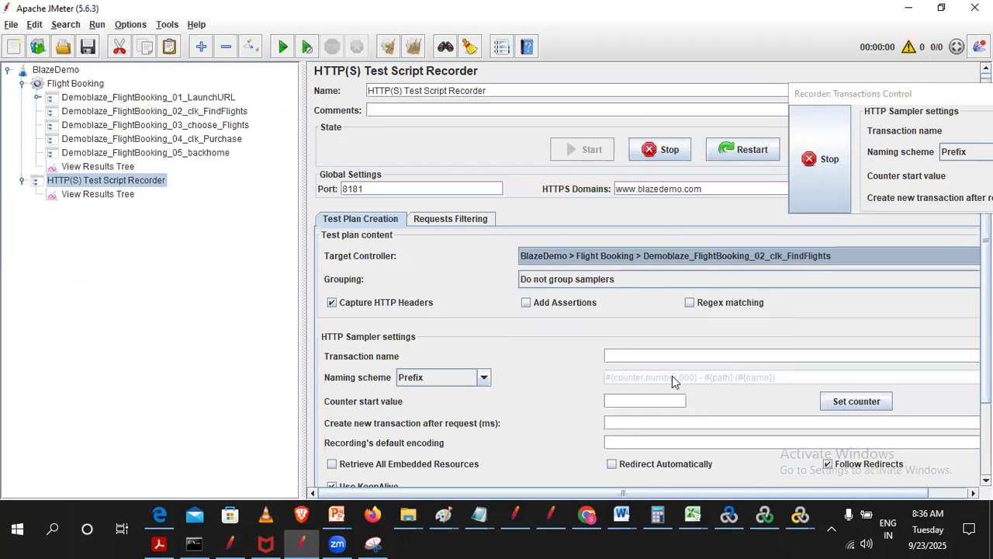
# - Examine the requests recorded under Demoblaze_FlightBooking_01_LaunchURL, then collapse that controller and return to the HTTP(S) Test Script Recorder
pyautogui.click(36, 97)
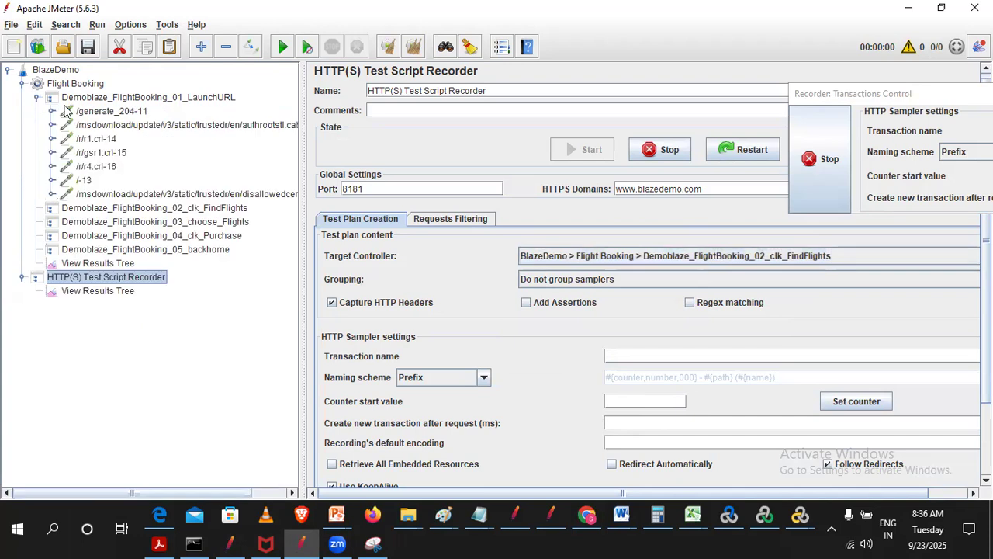
pyautogui.click(122, 125)
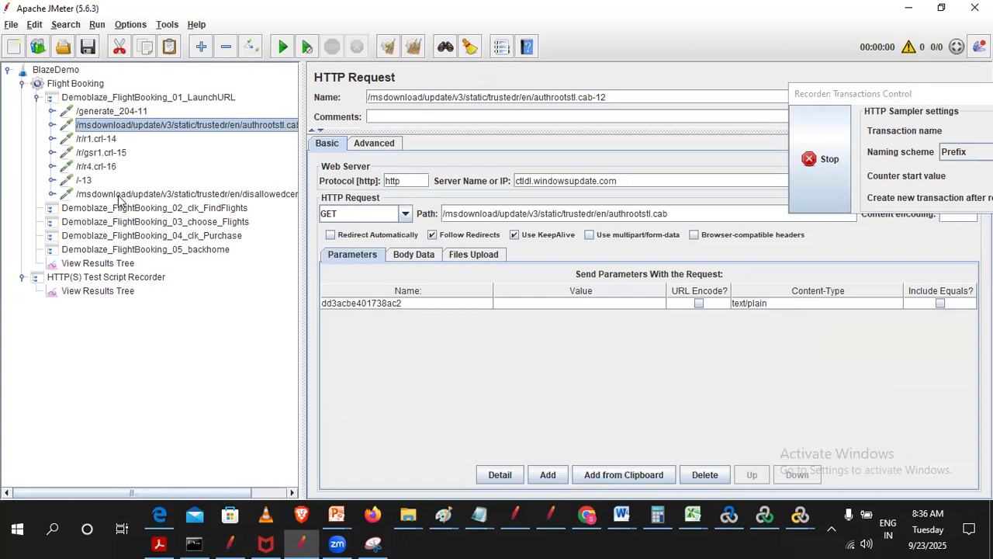
pyautogui.click(92, 112)
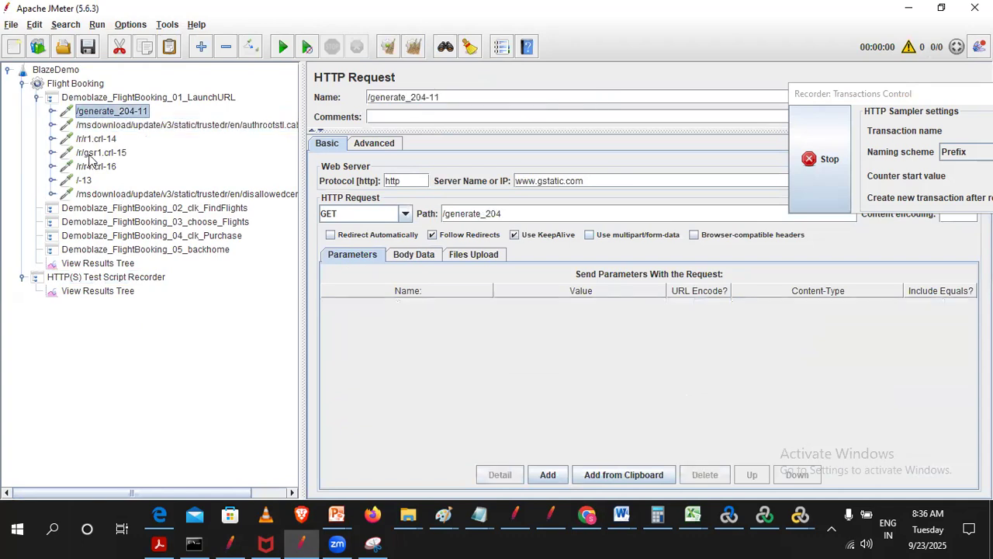
pyautogui.click(36, 98)
pyautogui.click(87, 181)
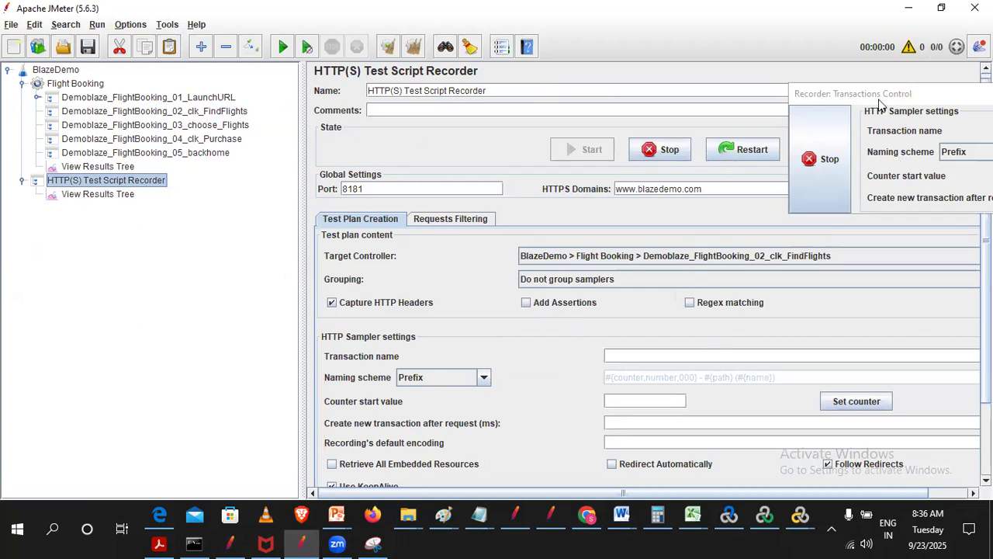
# - Switch to Chrome, find flights from Paris to London, and proceed past the certificate warning with the form resubmitted
pyautogui.moveTo(880, 93); pyautogui.dragTo(343, 29)
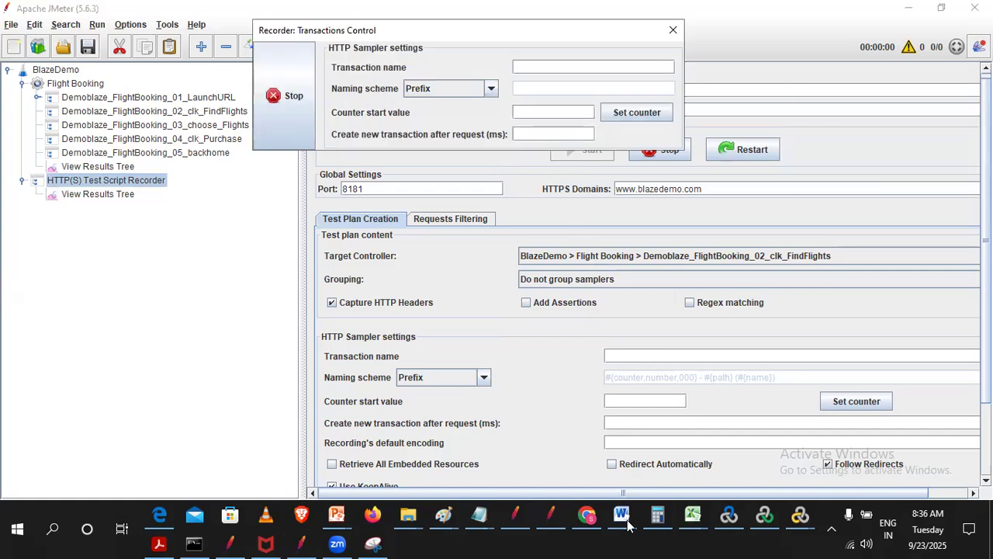
pyautogui.click(587, 516)
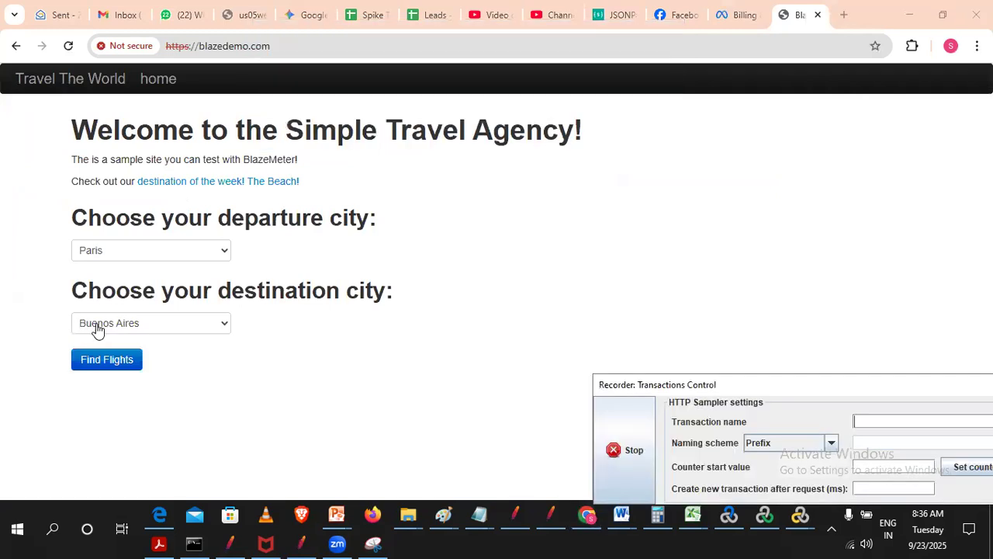
pyautogui.click(96, 327)
pyautogui.click(121, 379)
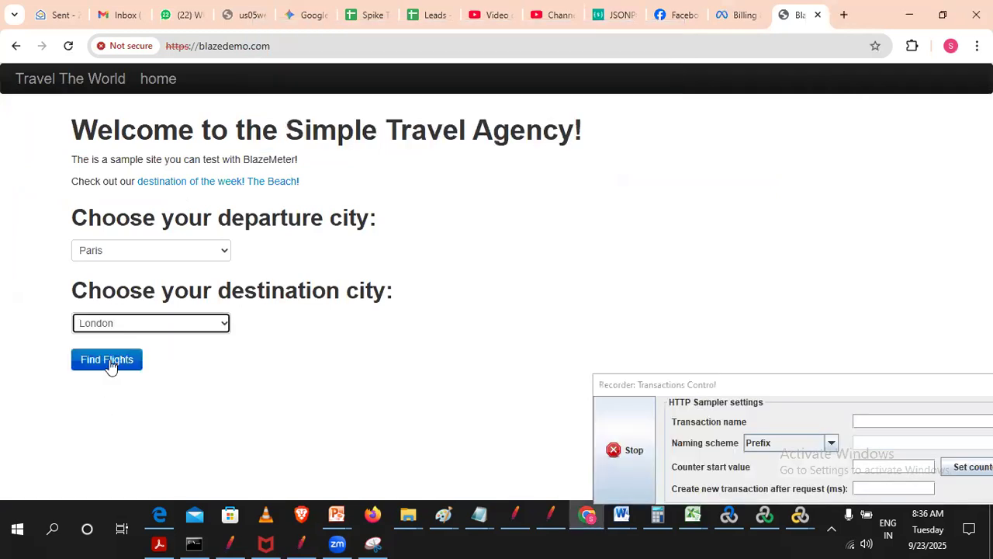
pyautogui.click(109, 363)
pyautogui.click(299, 423)
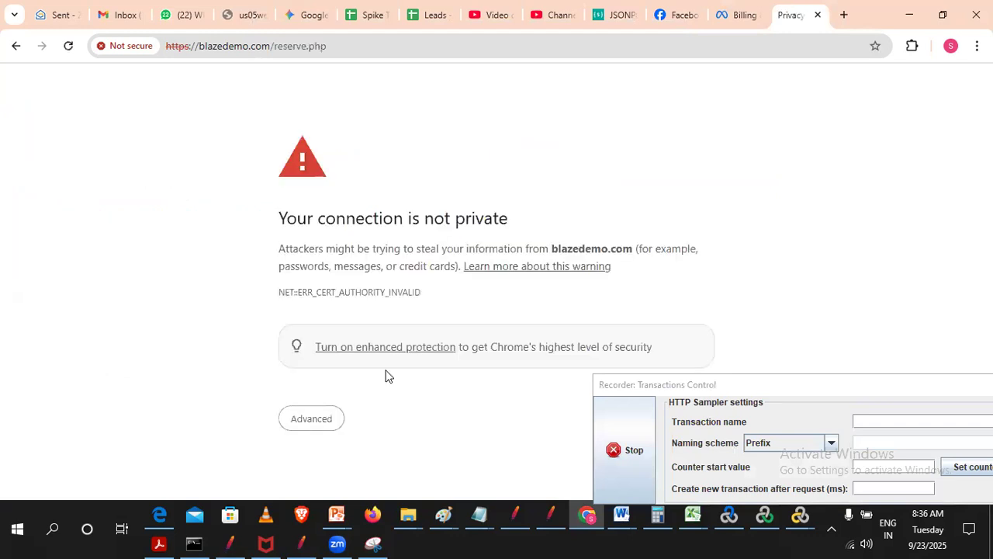
pyautogui.scroll(-1, 345, 471)
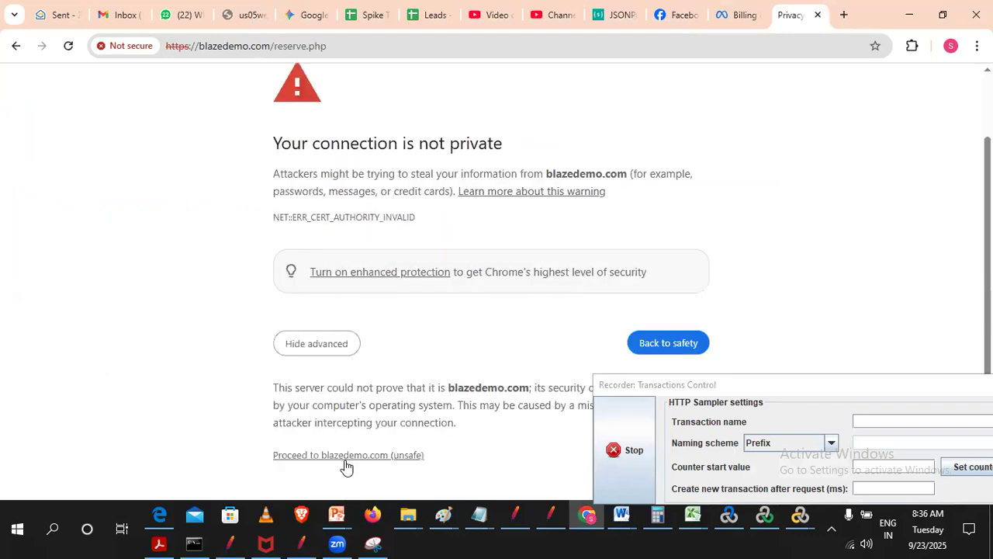
pyautogui.click(347, 456)
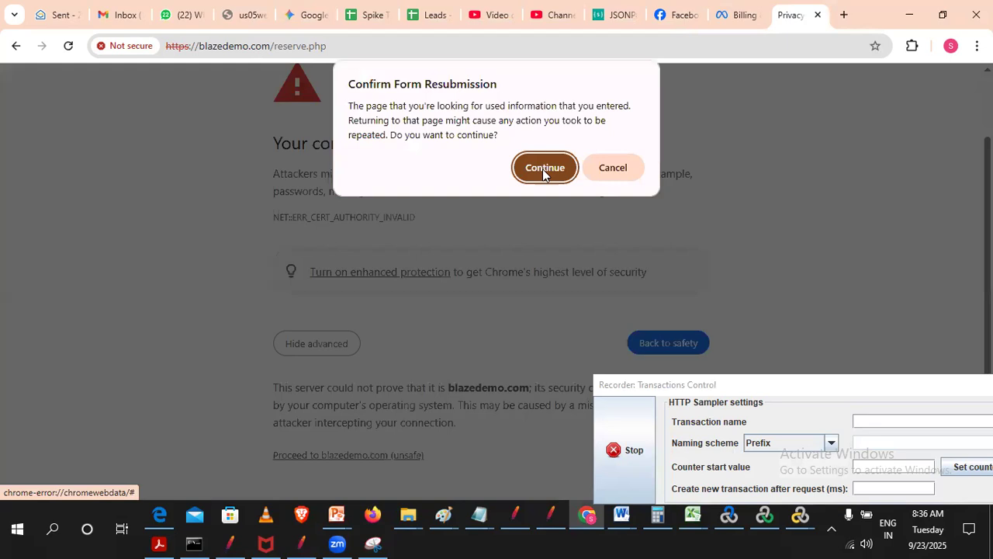
pyautogui.click(543, 170)
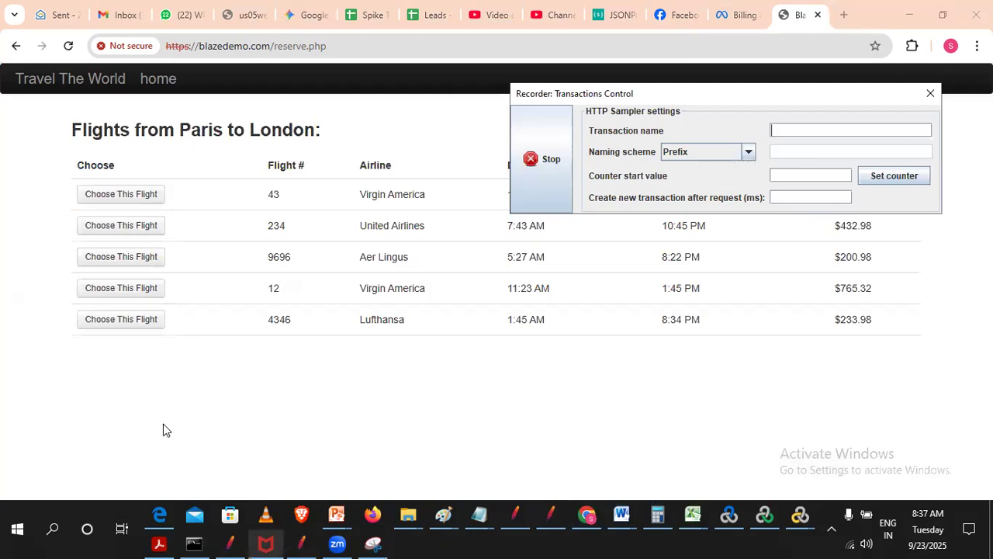
# - Switch to JMeter and set the recorder's target controller to BlazeDemo > Flight Booking > Demoblaze_FlightBooking_03_choose_Flights
pyautogui.hotkey('alt', 'Tab')
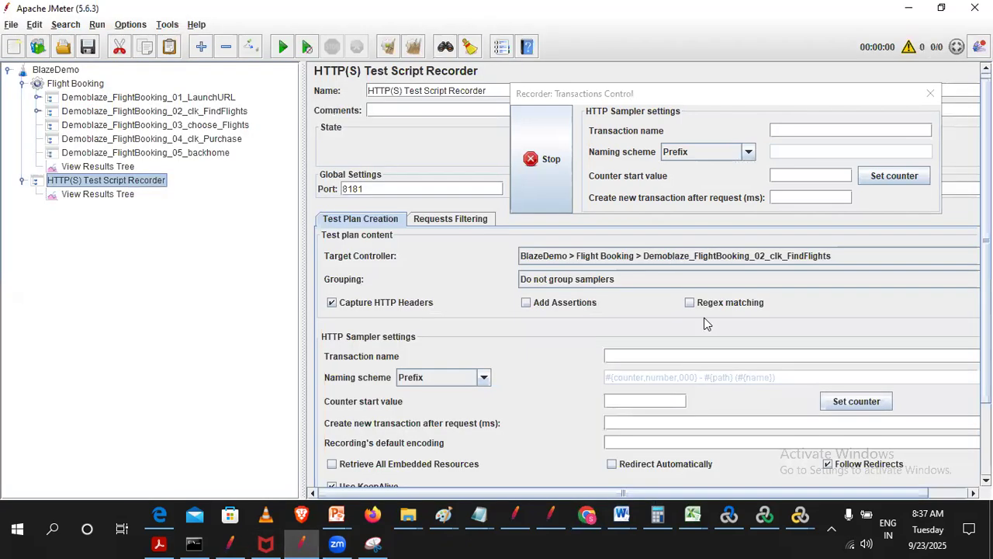
pyautogui.click(705, 256)
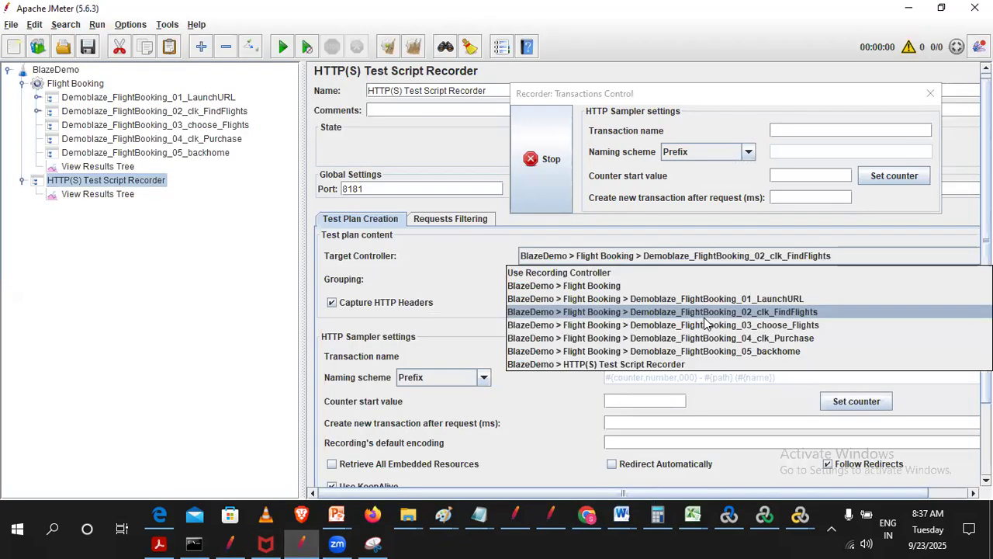
pyautogui.click(759, 326)
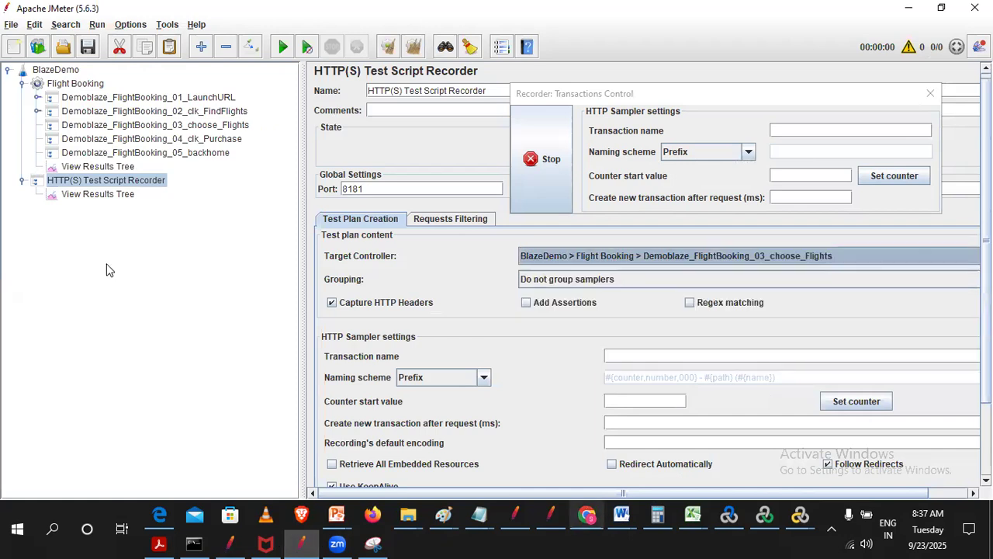
# - Switch to Chrome, choose the Aer Lingus flight, and proceed past the certificate warning with the form resubmitted
pyautogui.hotkey('alt', 'Tab')
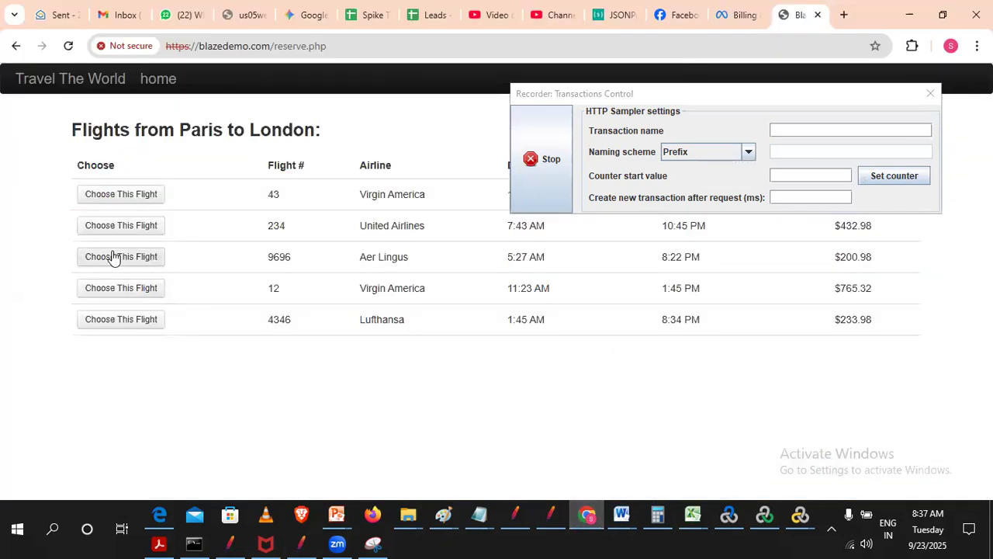
pyautogui.click(113, 257)
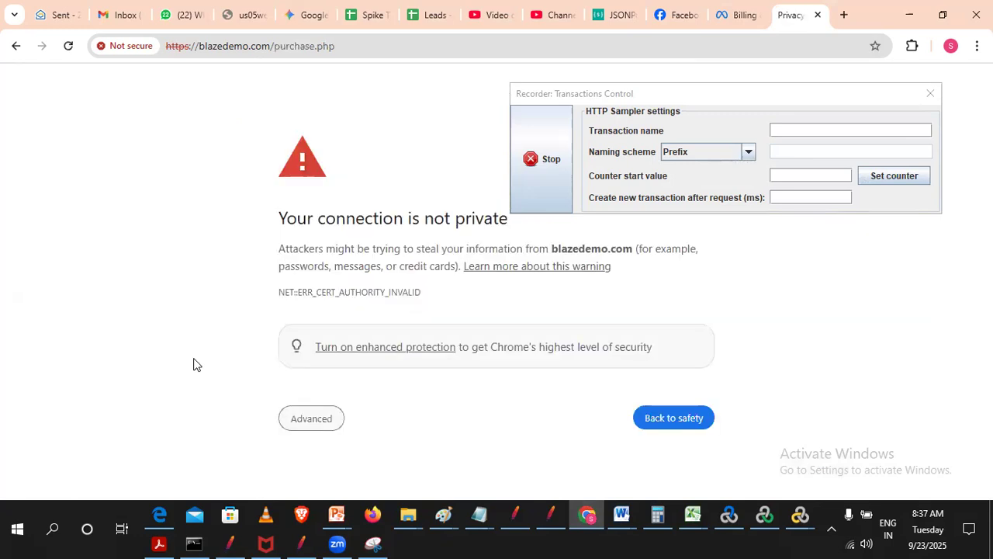
pyautogui.click(311, 418)
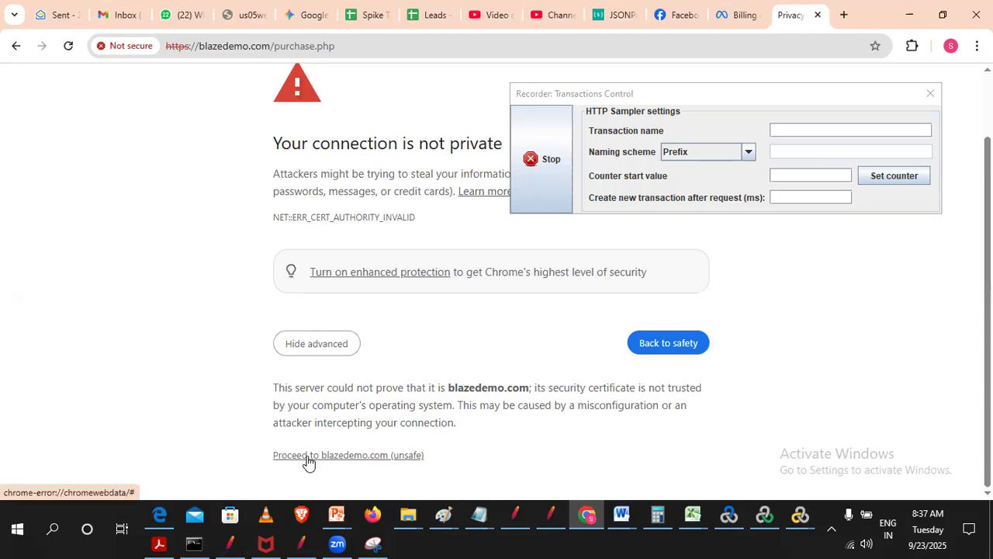
pyautogui.click(308, 456)
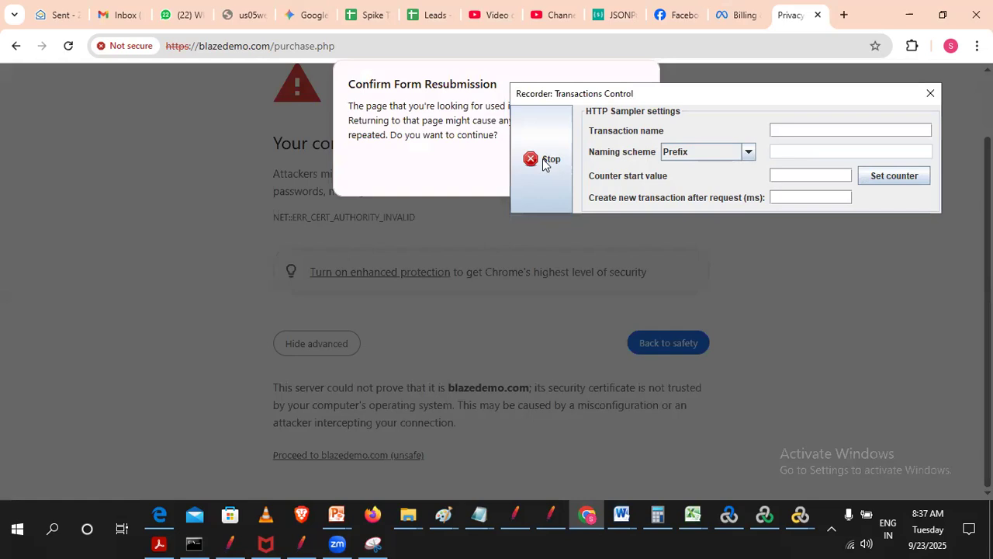
pyautogui.click(545, 166)
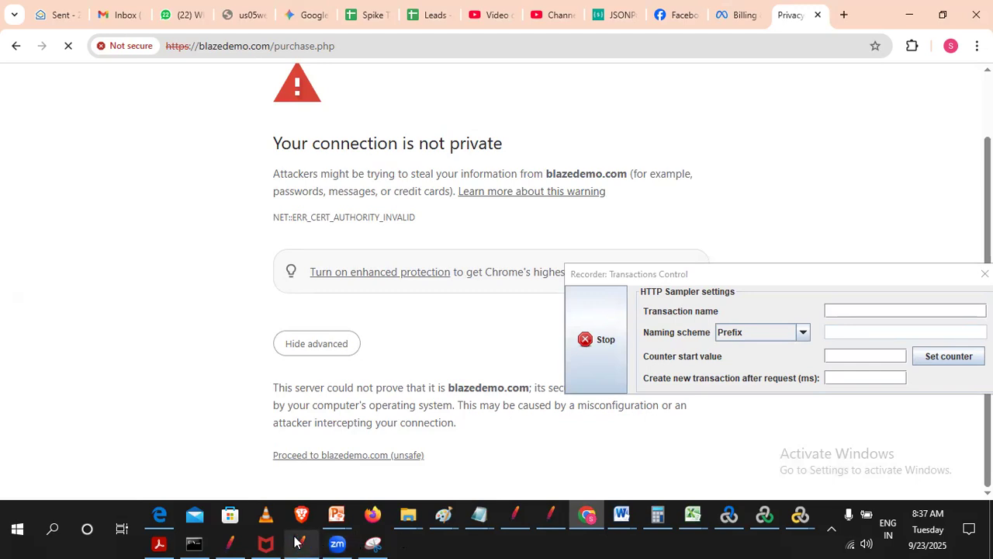
# - Switch to JMeter and set the recorder's target controller to BlazeDemo > Flight Booking > Demoblaze_FlightBooking_04_clk_Purchase
pyautogui.moveTo(296, 541)
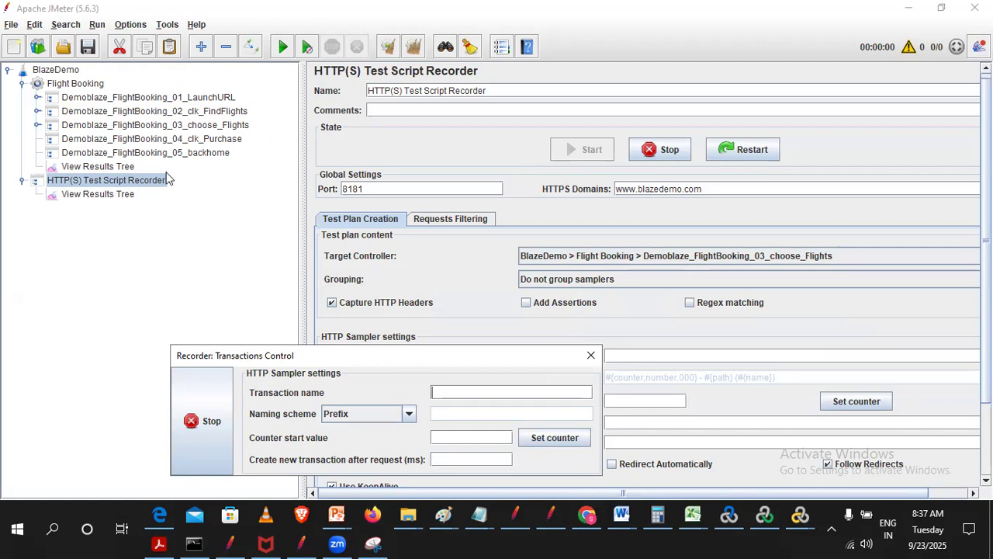
pyautogui.click(750, 256)
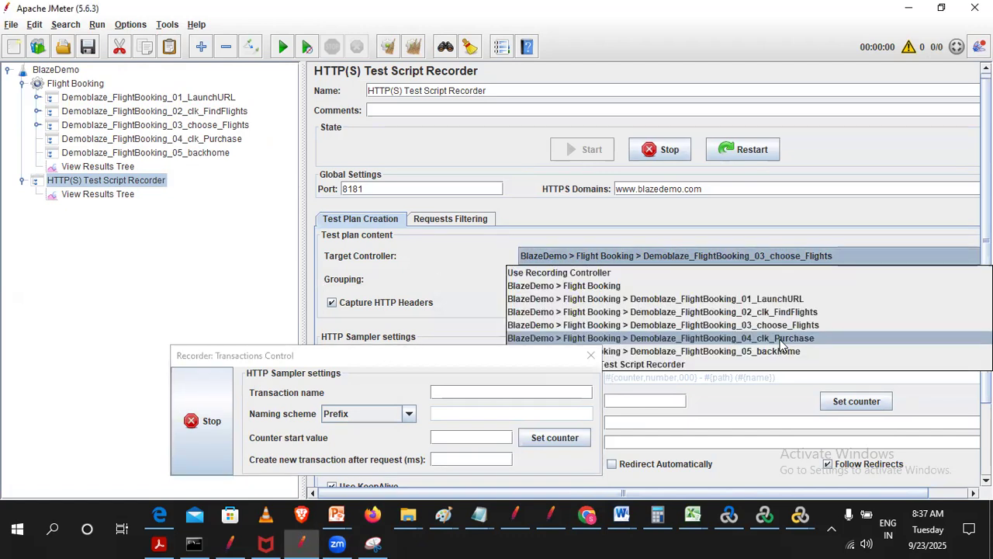
pyautogui.click(783, 339)
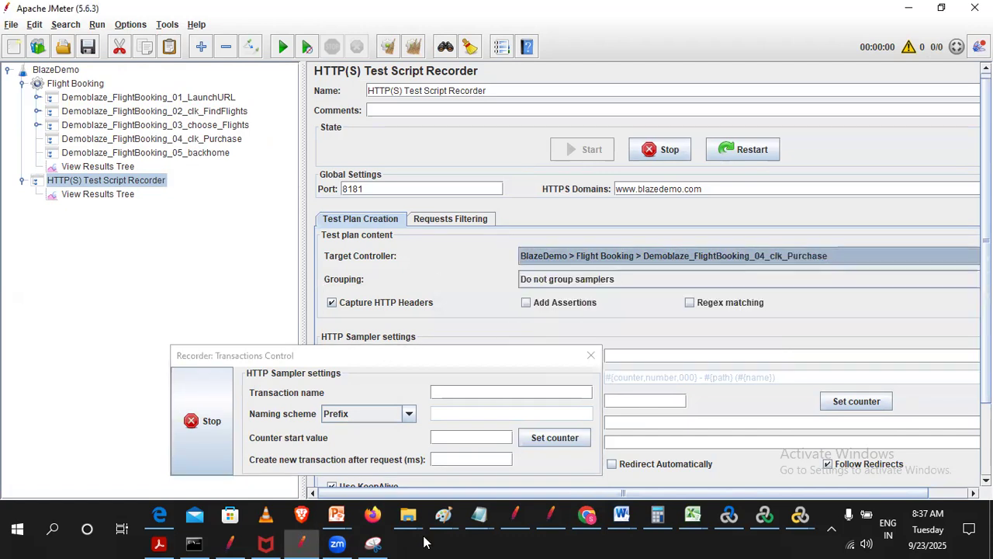
# - Switch to Chrome, move the recorder's transaction window off the purchase form, and fill in the passenger's name, address and city
pyautogui.click(587, 516)
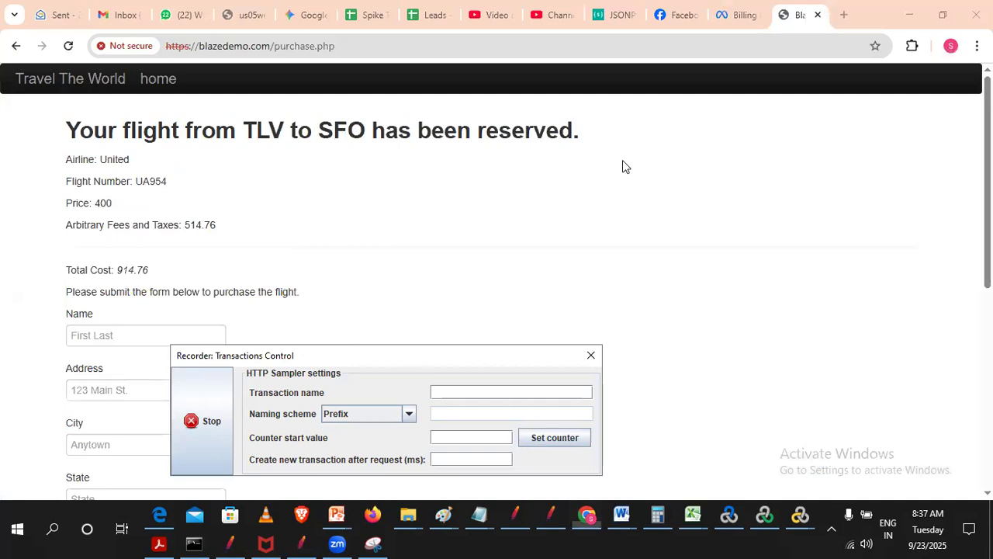
pyautogui.moveTo(303, 353); pyautogui.dragTo(622, 159)
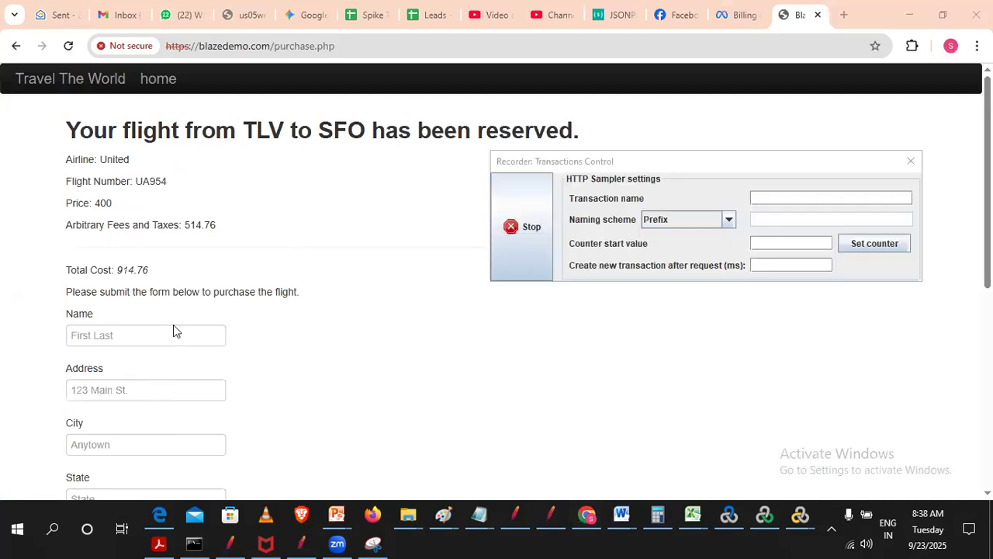
pyautogui.click(103, 327)
pyautogui.write('Nil')
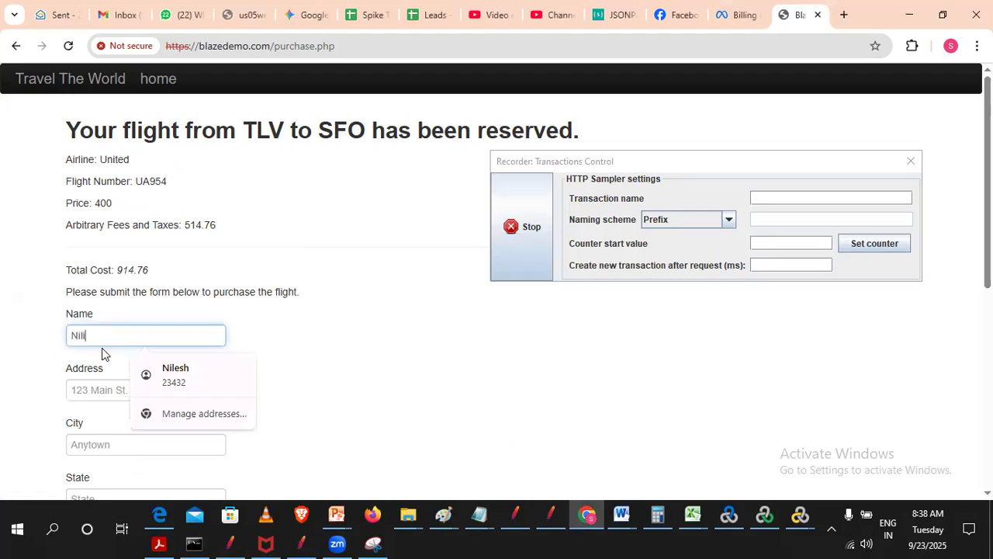
pyautogui.write('ima')
pyautogui.click(103, 391)
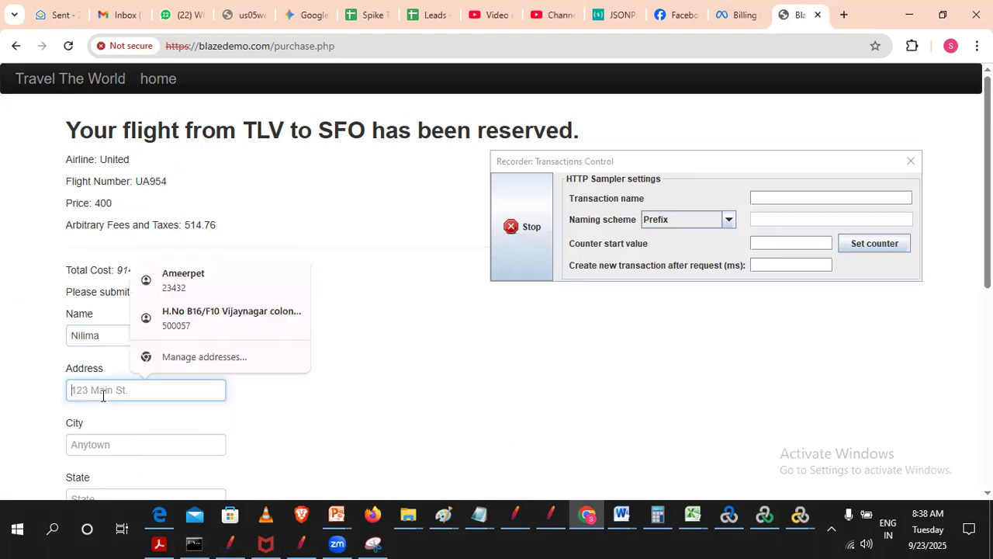
pyautogui.write('Miumbai')
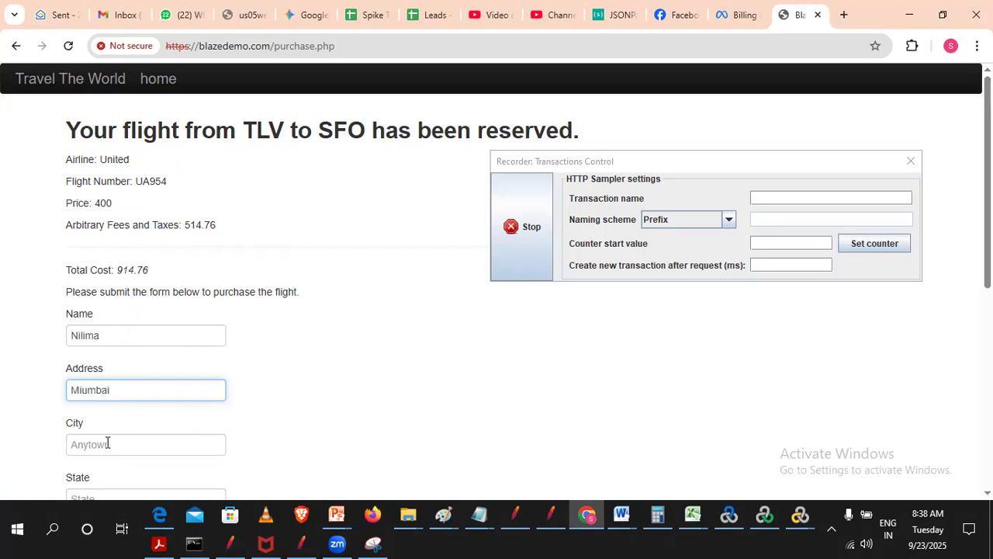
pyautogui.click(107, 442)
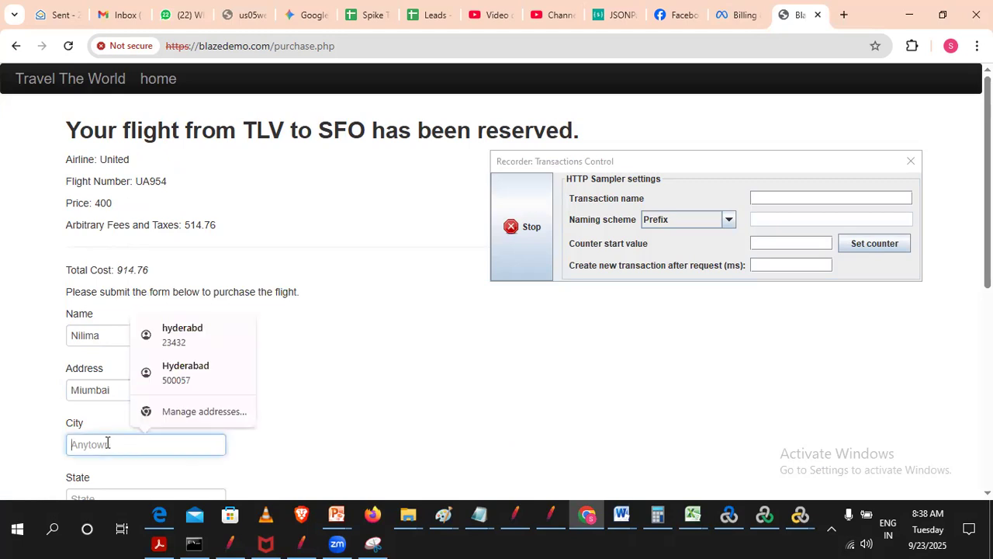
pyautogui.write('Mumbai')
# - Fill in the passenger's state and zip code from a saved address suggestion
pyautogui.scroll(-3, 100, 359)
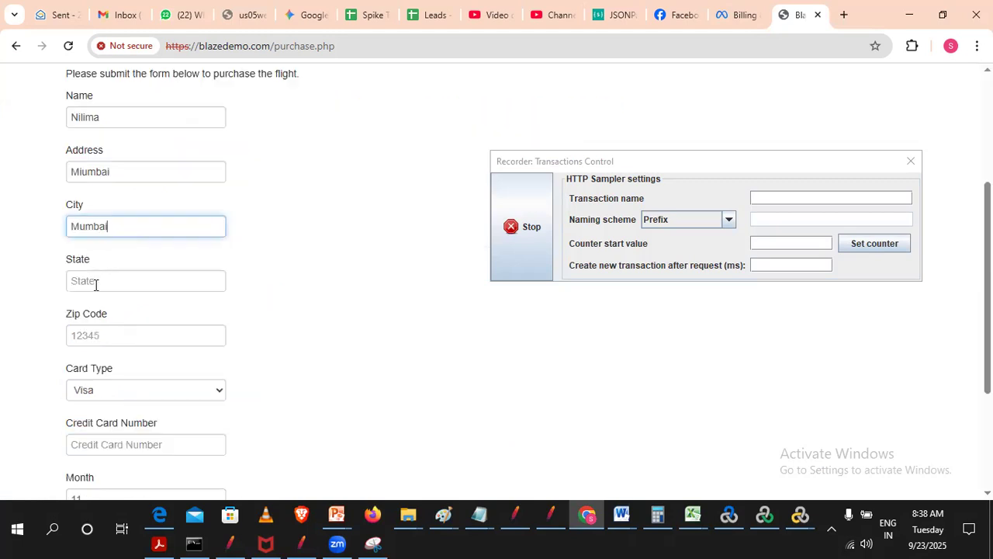
pyautogui.click(96, 284)
pyautogui.click(163, 324)
pyautogui.scroll(-2, 93, 433)
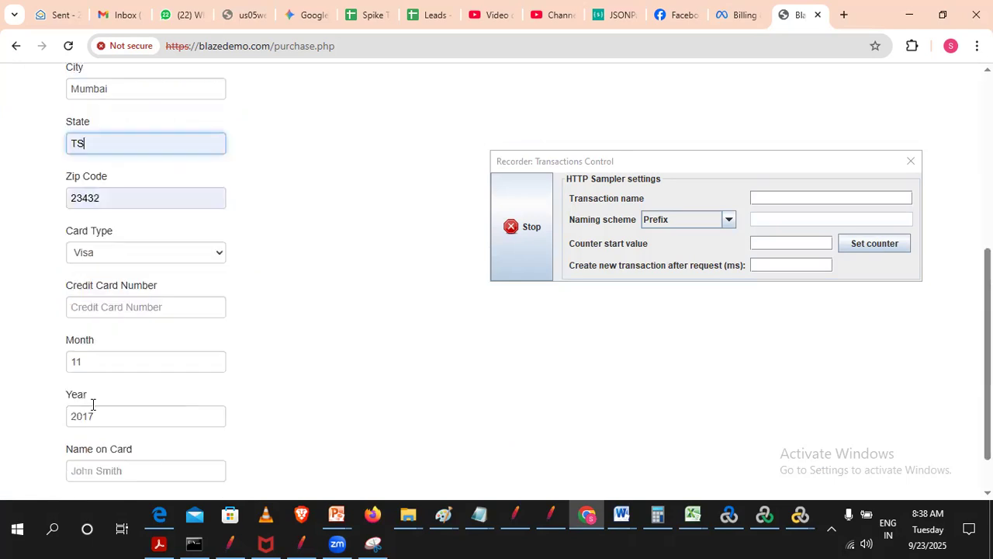
# - Enter the credit card number, the year 2035 and a suggested name on card, and purchase the flight
pyautogui.click(101, 305)
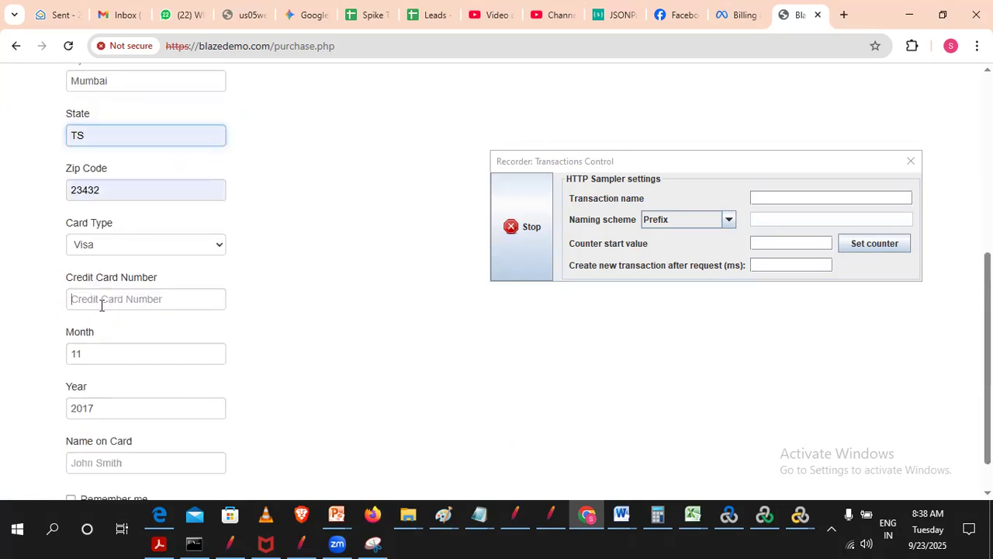
pyautogui.click(123, 404)
pyautogui.write('2035')
pyautogui.scroll(-1, 132, 419)
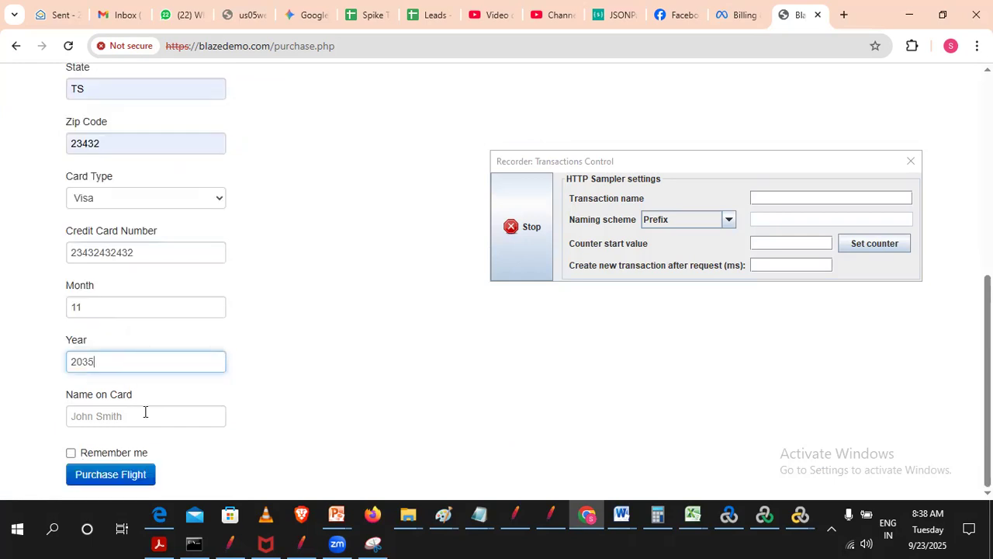
pyautogui.click(140, 418)
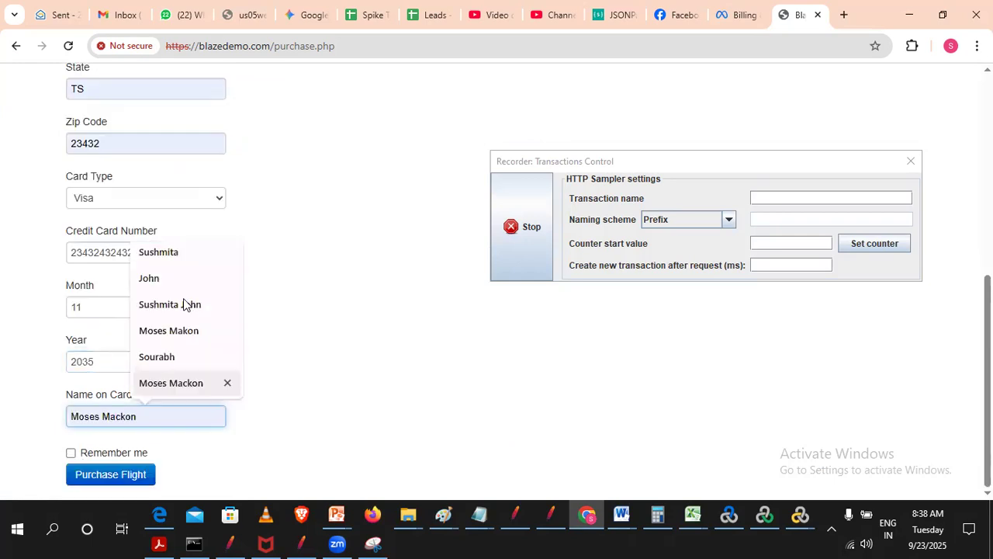
pyautogui.click(186, 303)
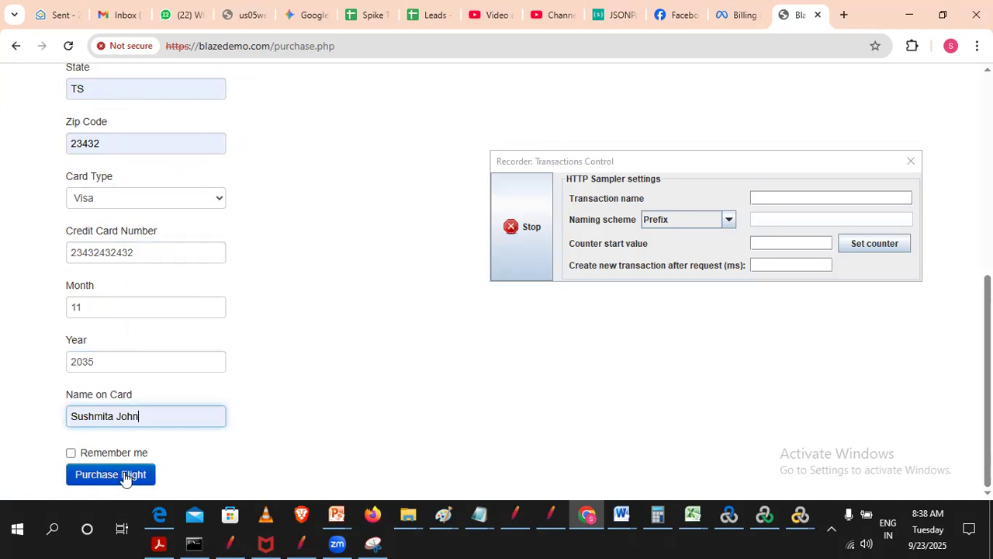
pyautogui.click(95, 475)
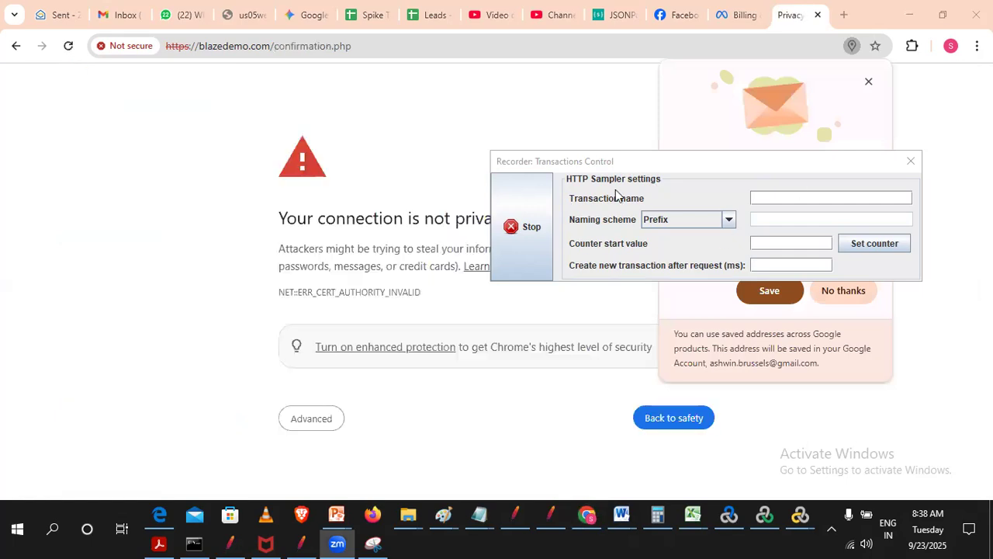
# - Decline saving the address and proceed past the certificate warning to the purchase confirmation page, allowing the form resubmission
pyautogui.moveTo(621, 164); pyautogui.dragTo(734, 56)
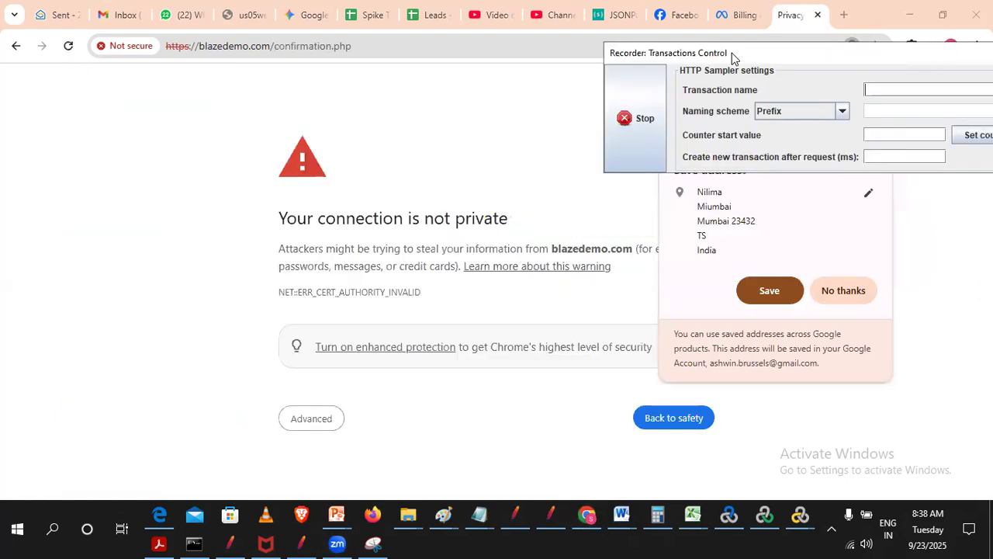
pyautogui.click(859, 288)
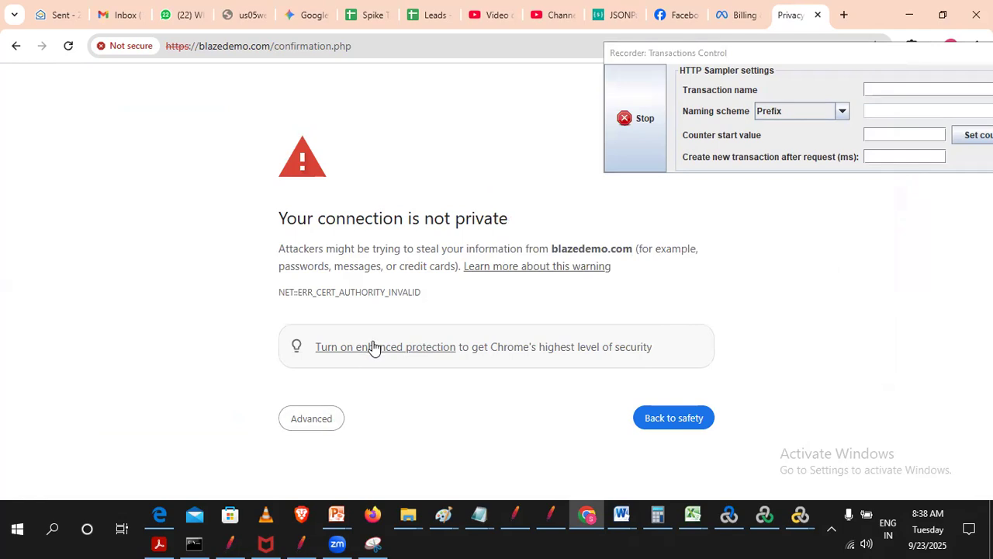
pyautogui.click(295, 424)
pyautogui.scroll(-1, 362, 406)
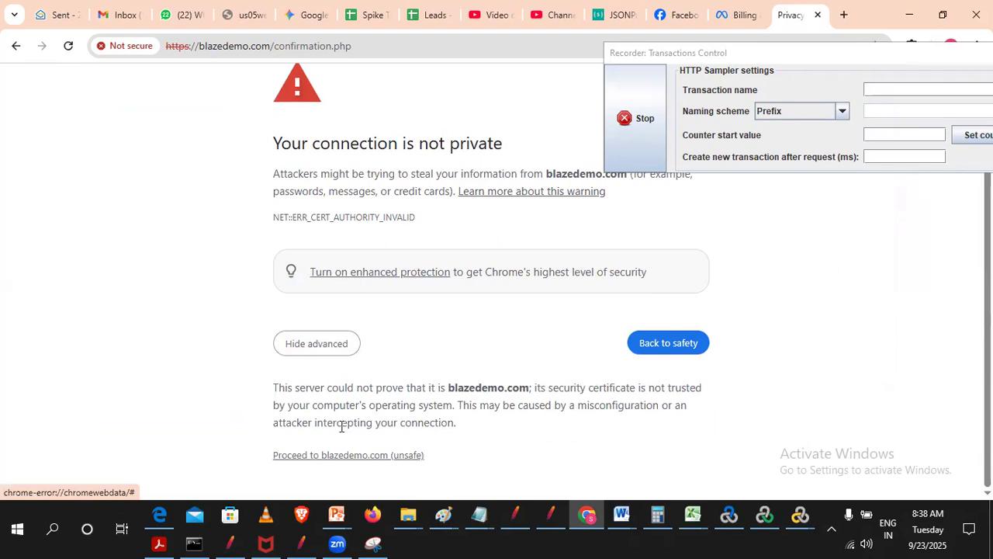
pyautogui.click(344, 456)
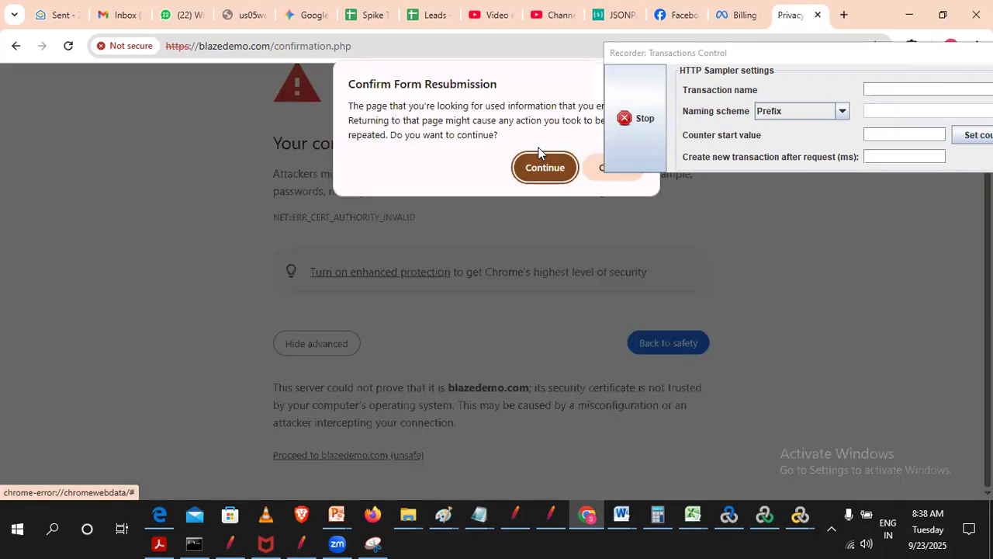
pyautogui.click(545, 166)
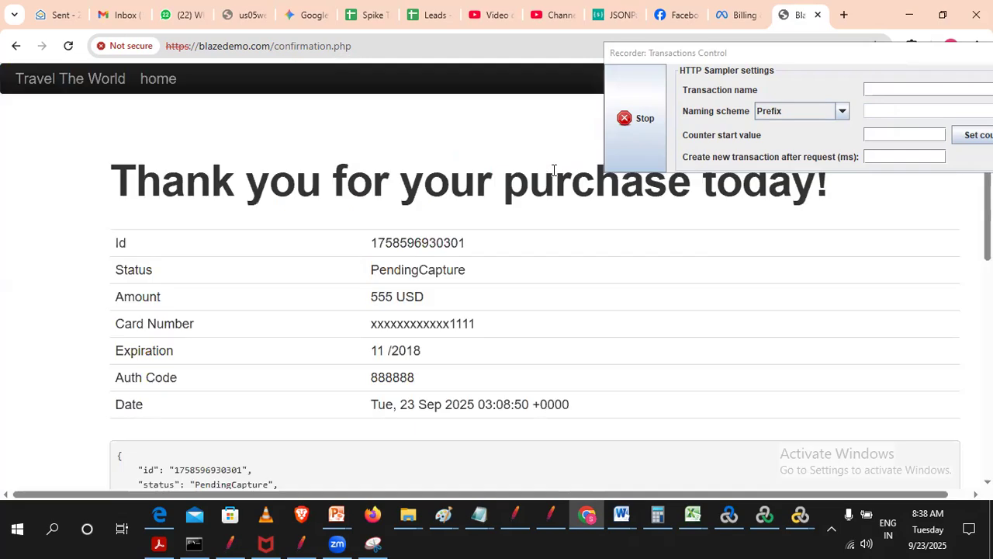
# - Switch to JMeter and set the recorder's target controller to BlazeDemo > Flight Booking > Demoblaze_FlightBooking_05_backhome
pyautogui.click(303, 543)
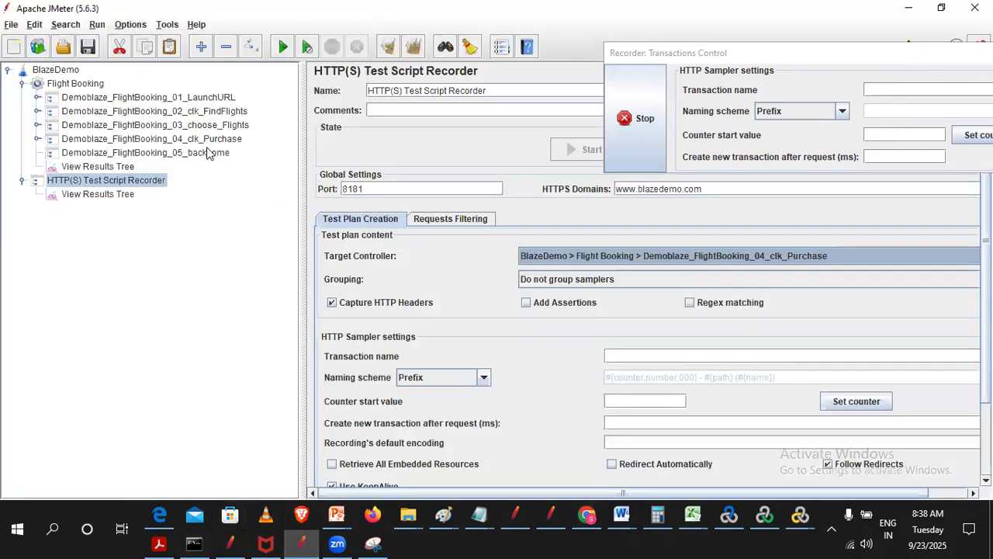
pyautogui.click(646, 261)
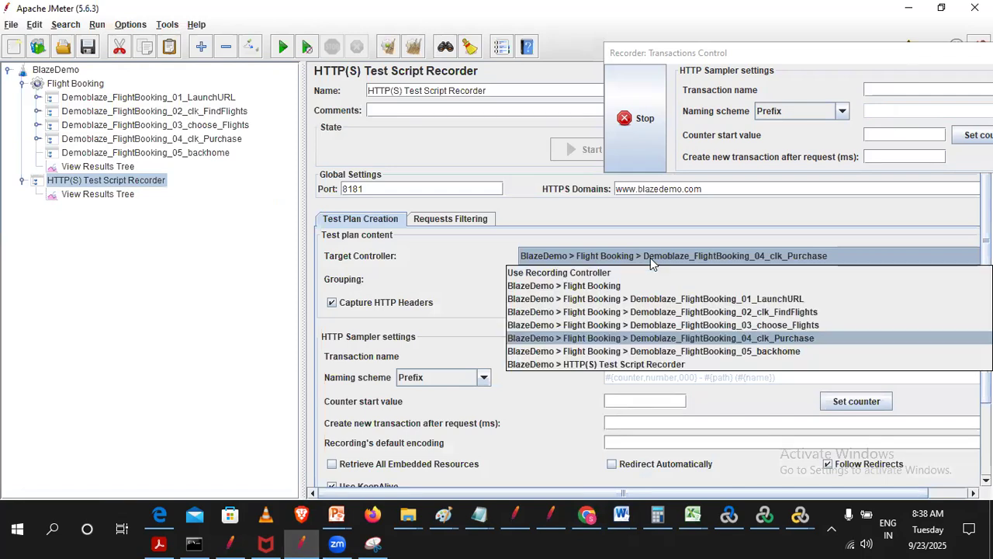
pyautogui.click(760, 350)
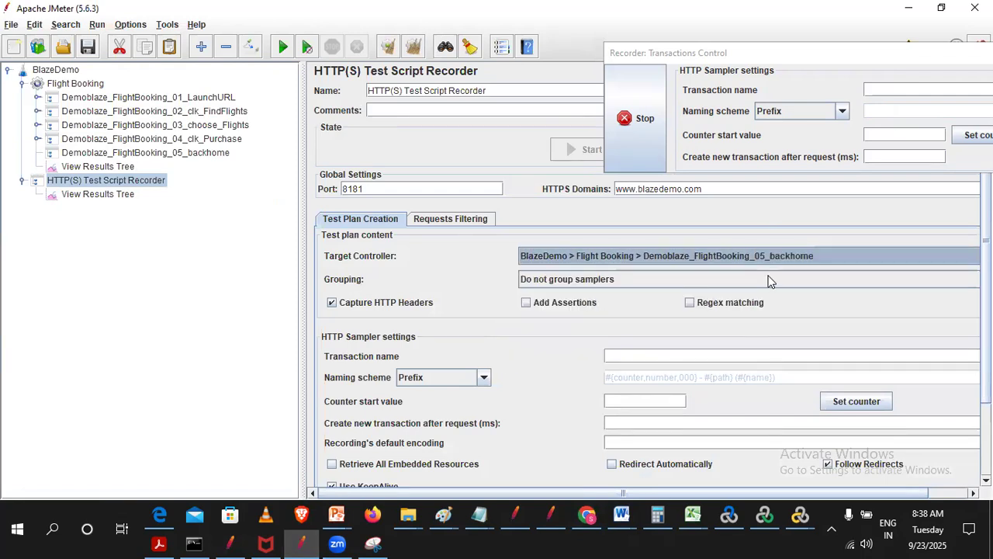
# - Switch to Chrome and open BlazeDemo's home link from the confirmation page, proceeding past the certificate warning
pyautogui.click(587, 517)
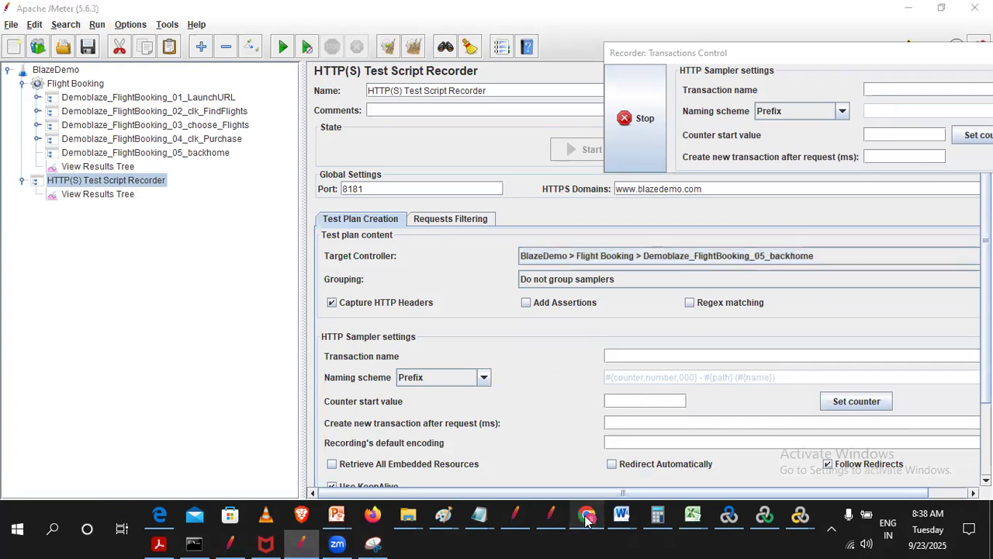
pyautogui.click(166, 80)
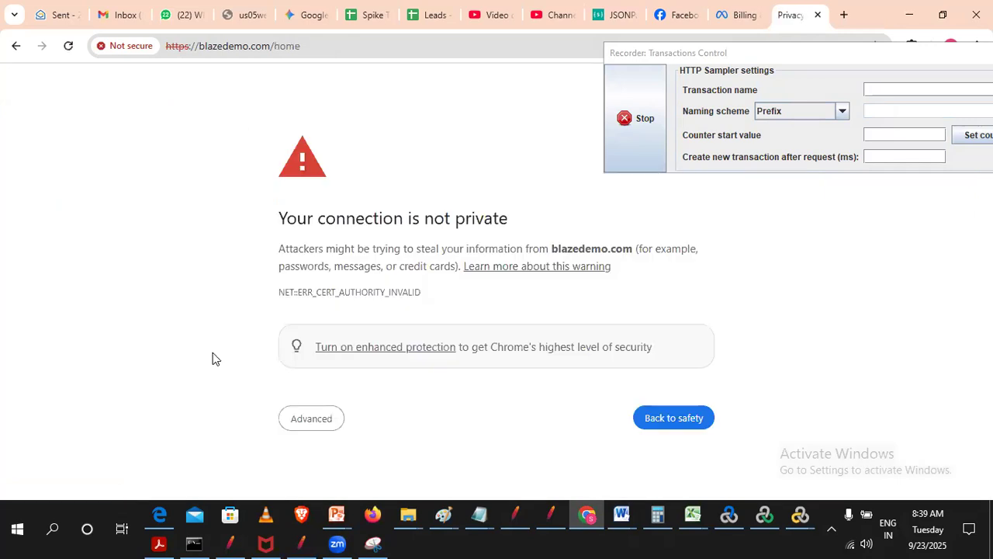
pyautogui.click(306, 416)
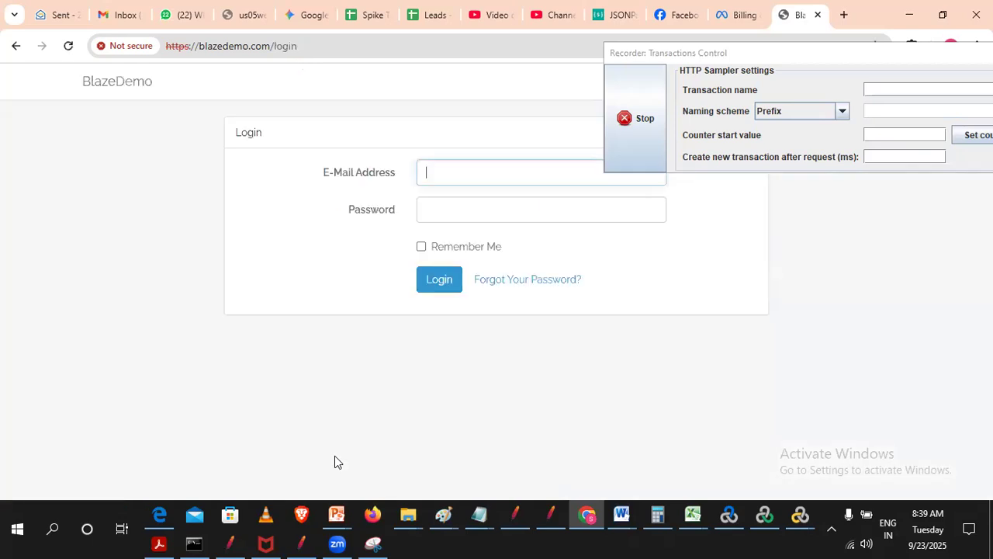
# - Switch to JMeter, check the requests recorded under Demoblaze_FlightBooking_05_backhome, and stop the recorder
pyautogui.click(299, 542)
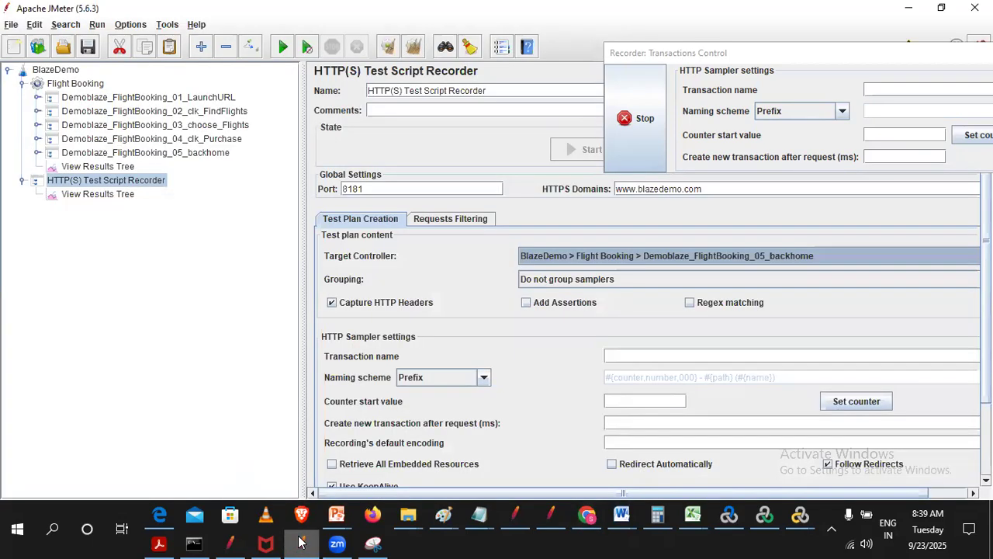
pyautogui.doubleClick(207, 160)
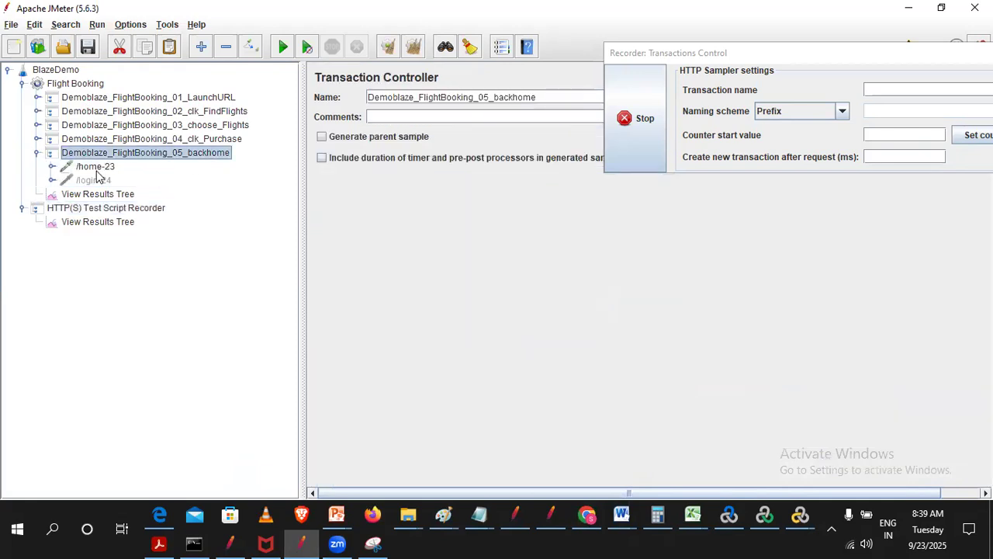
pyautogui.click(35, 152)
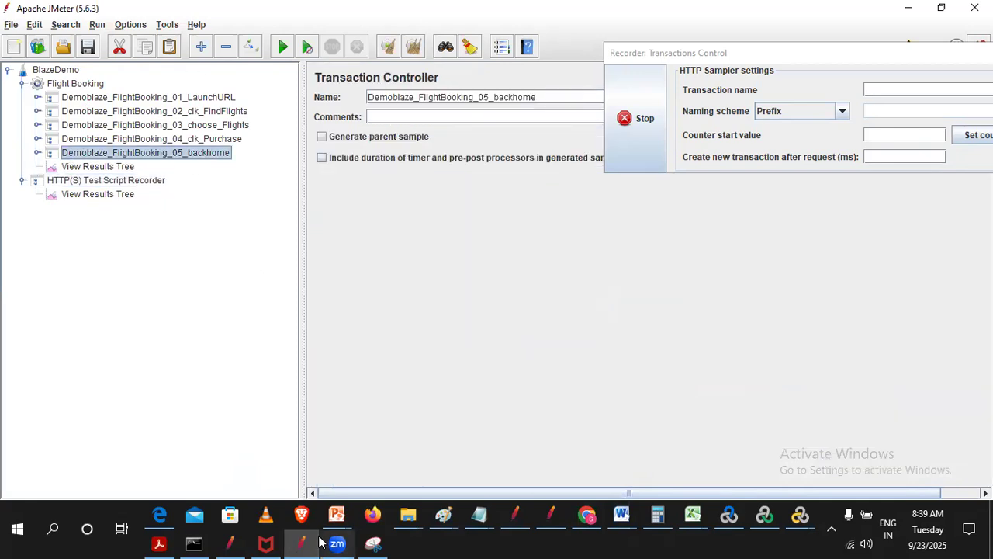
pyautogui.click(633, 124)
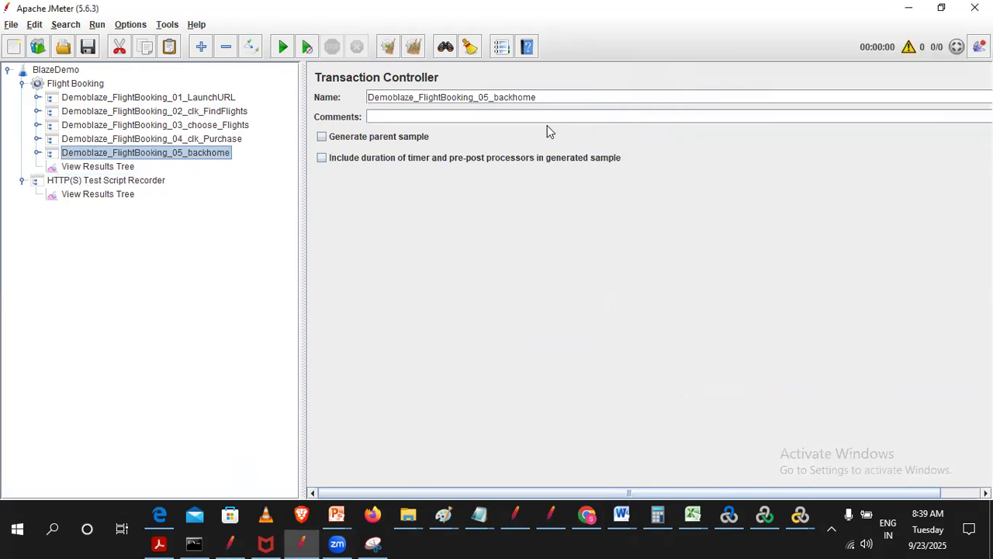
# - Expand Demoblaze_FlightBooking_01_LaunchURL and examine the server name of its /generate_204-11 request
pyautogui.click(37, 98)
pyautogui.click(122, 113)
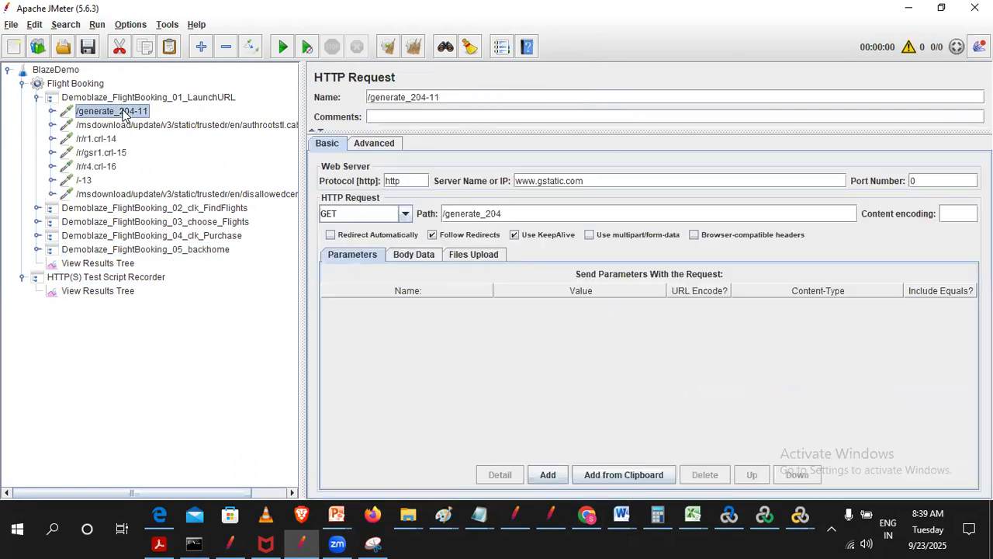
pyautogui.click(613, 183)
pyautogui.doubleClick(545, 181)
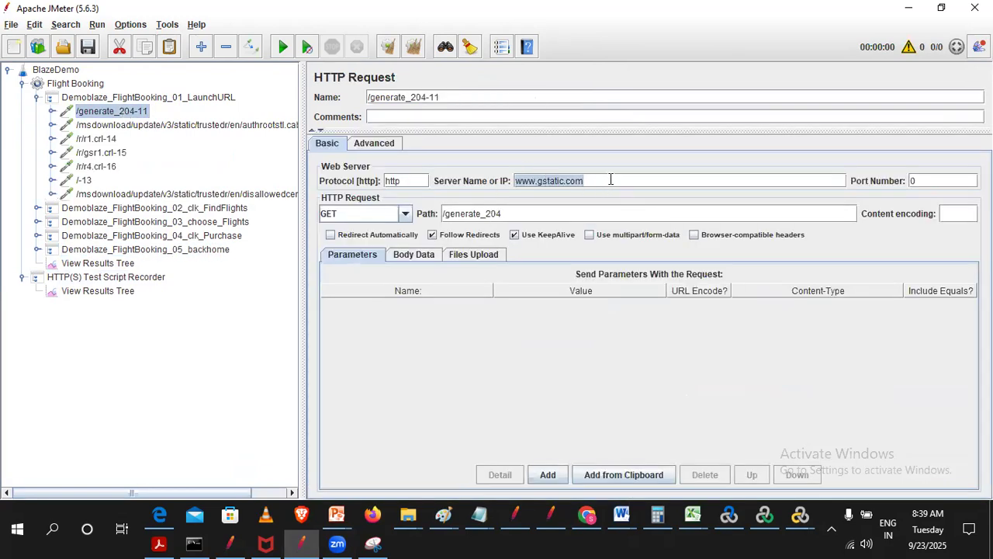
pyautogui.click(612, 181)
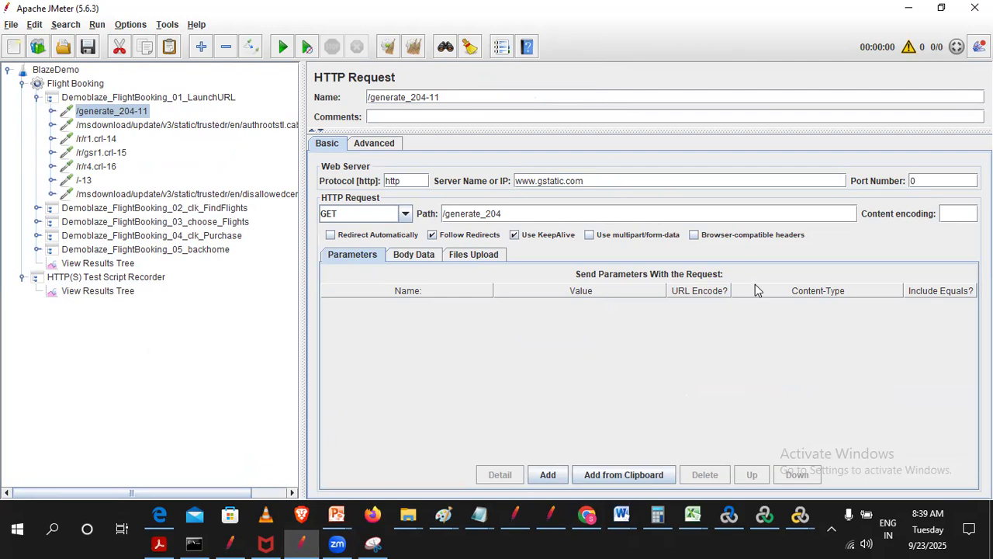
# - Examine the server names of the requests recorded under Demoblaze_FlightBooking_01_LaunchURL, from /generate_204-11 to the disallowedcertstl.cab-17 request
pyautogui.click(186, 126)
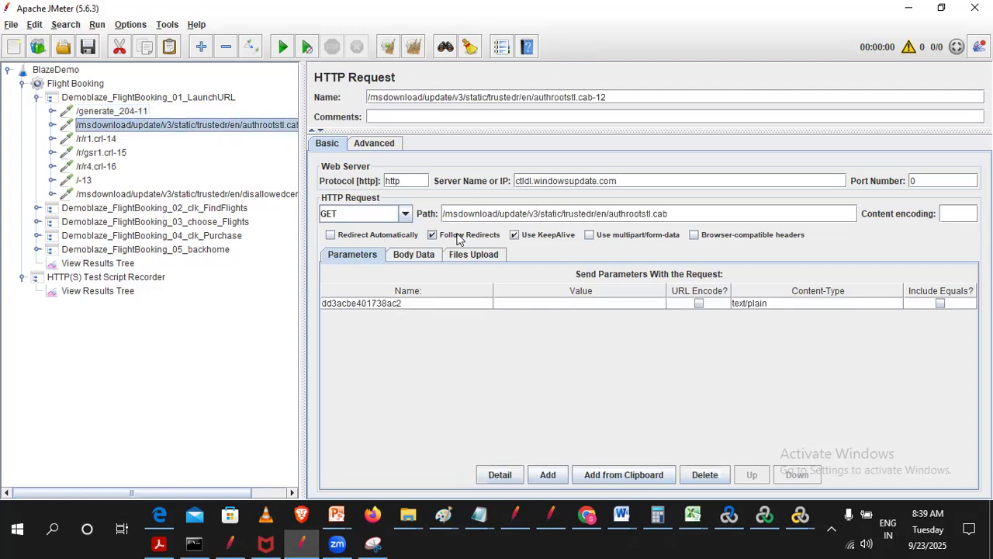
pyautogui.click(105, 113)
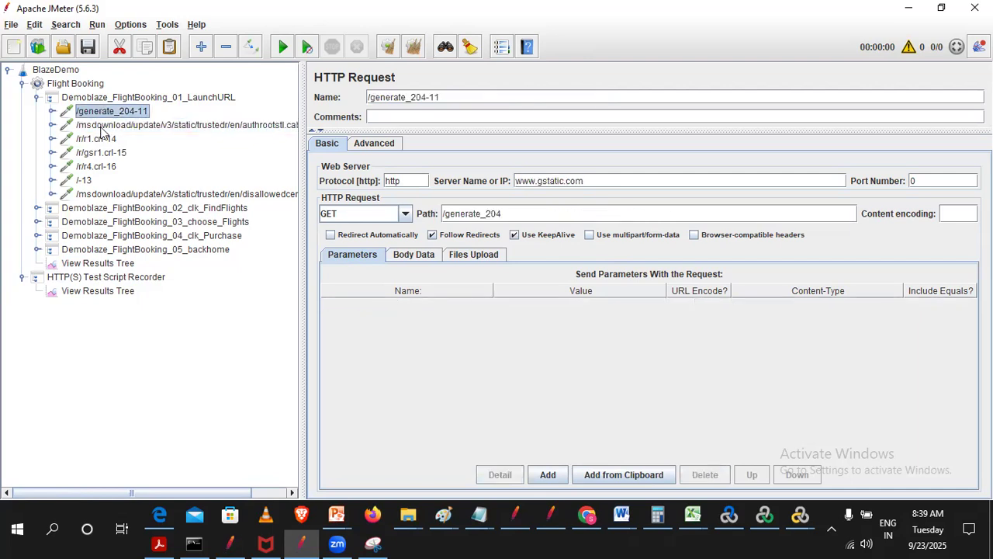
pyautogui.click(86, 182)
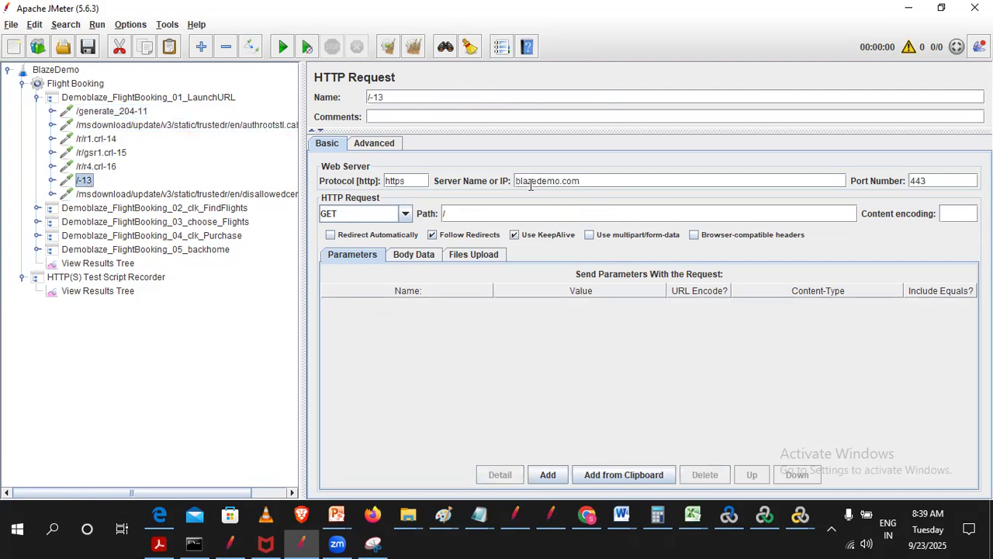
pyautogui.click(230, 196)
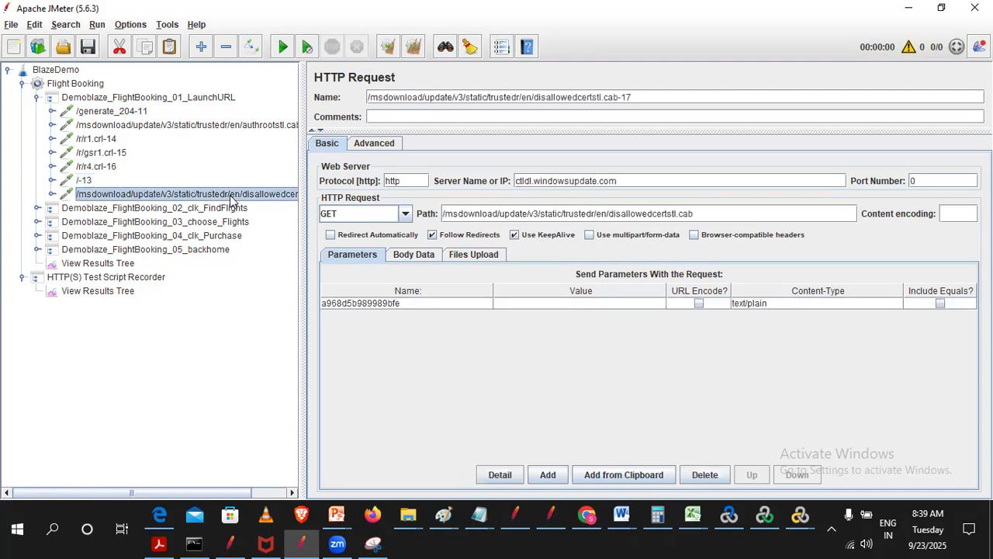
pyautogui.click(87, 114)
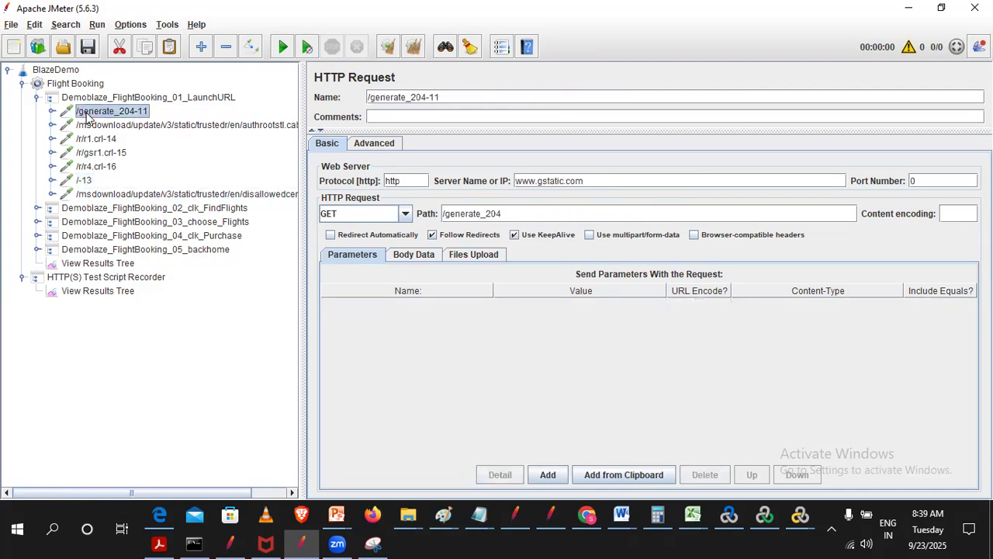
pyautogui.click(108, 129)
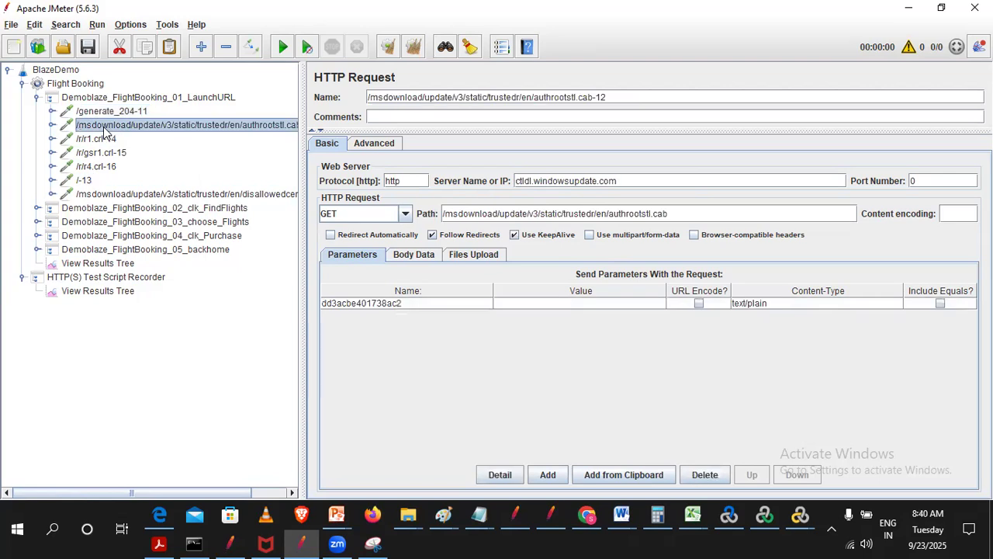
pyautogui.click(106, 138)
pyautogui.click(106, 152)
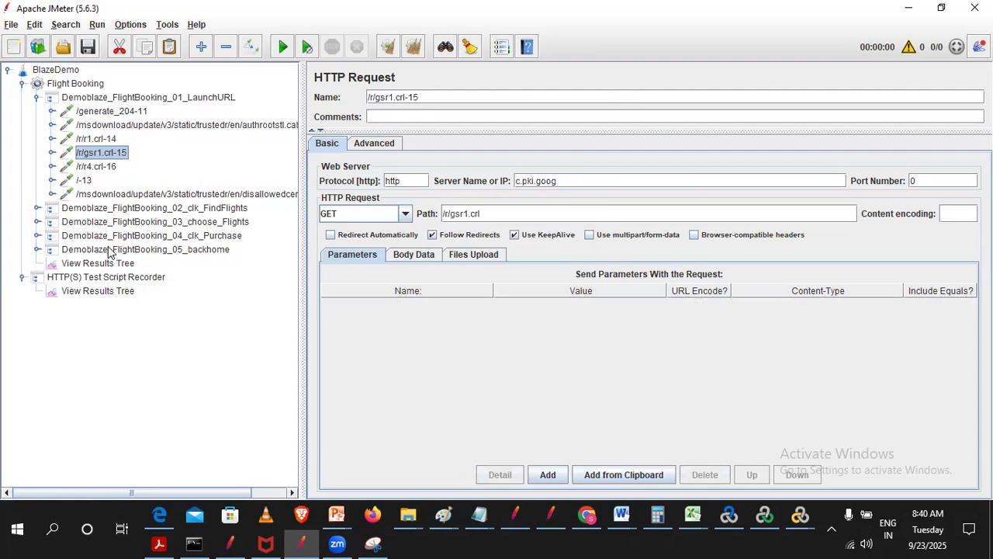
# - Expand Demoblaze_FlightBooking_02_clk_FindFlights, examine the server names of /generate_204-18 and /reserve.php-19, and expand Demoblaze_FlightBooking_03_choose_Flights
pyautogui.click(84, 211)
pyautogui.doubleClick(83, 211)
pyautogui.click(98, 224)
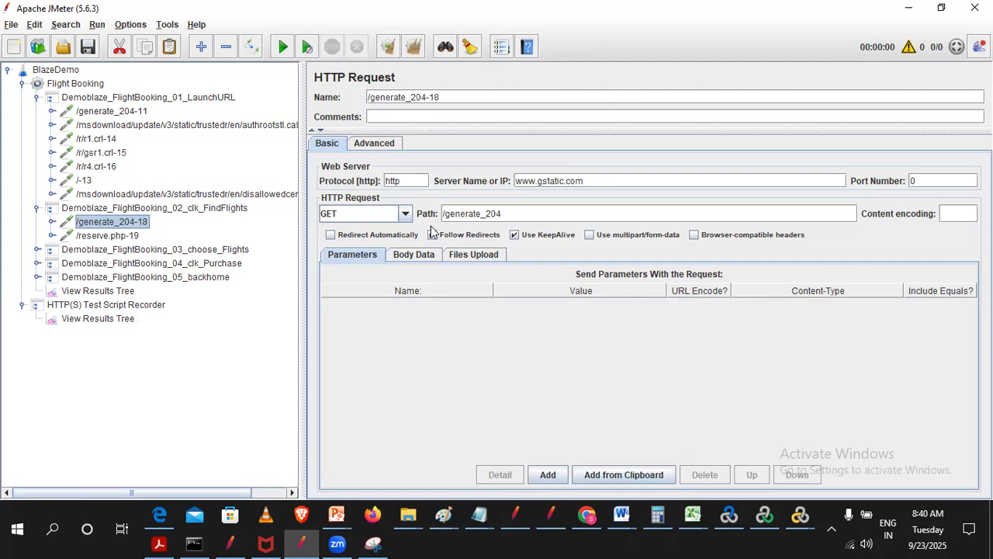
pyautogui.moveTo(605, 181); pyautogui.dragTo(295, 167)
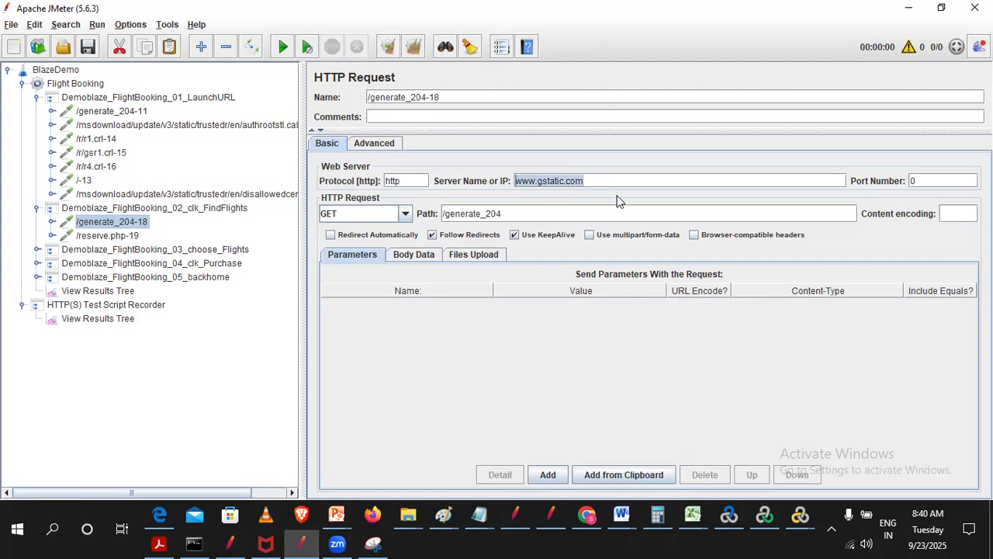
pyautogui.click(109, 236)
pyautogui.click(580, 180)
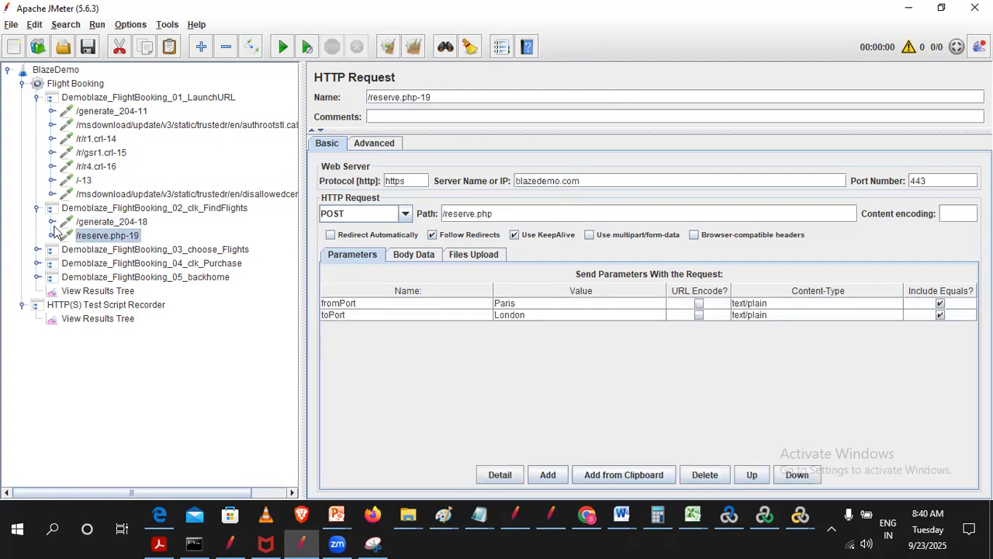
pyautogui.click(36, 249)
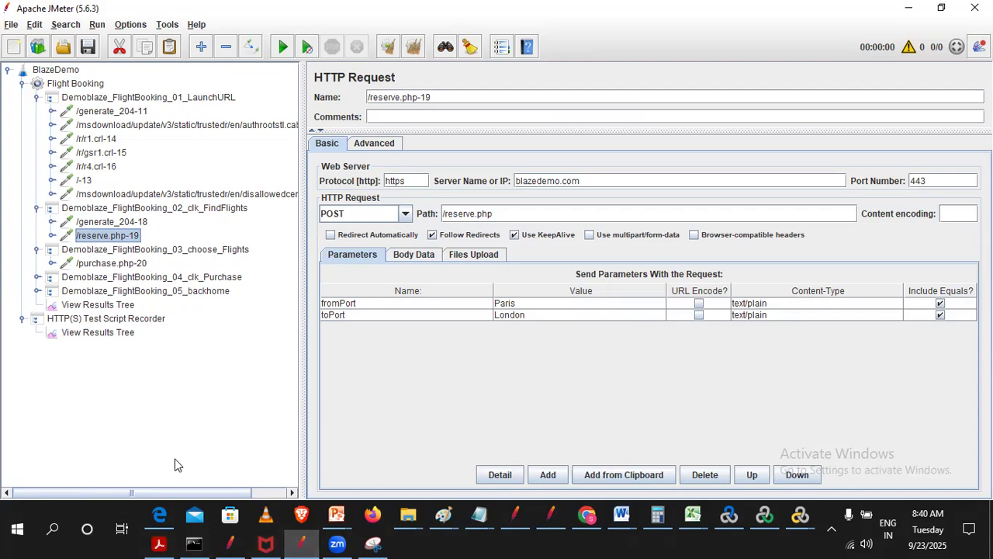
pyautogui.click(160, 321)
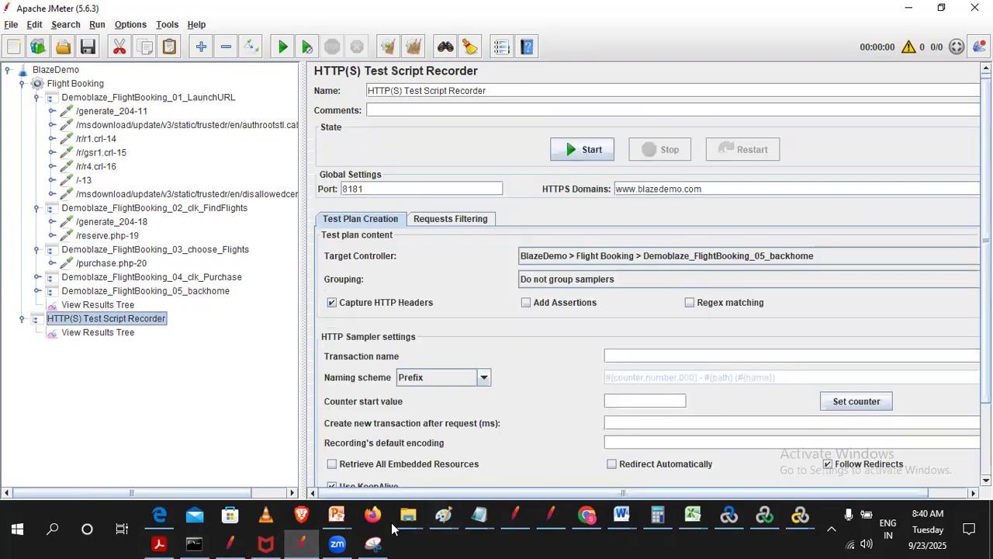
pyautogui.click(452, 220)
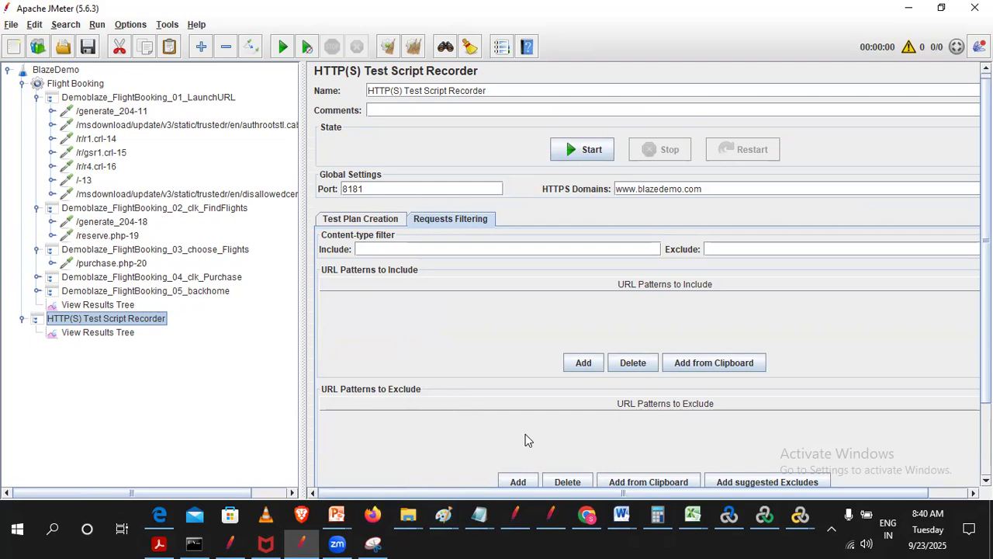
pyautogui.click(518, 482)
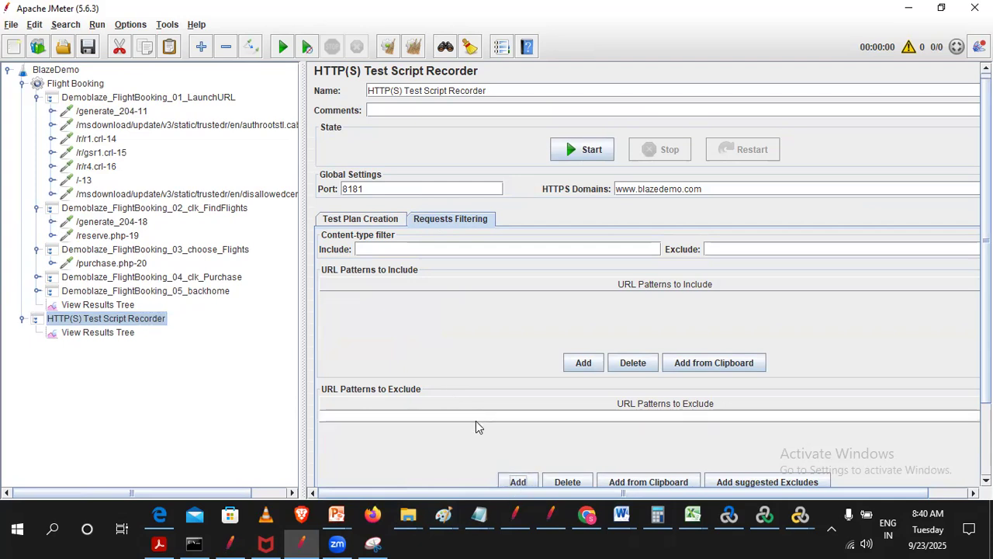
pyautogui.click(111, 111)
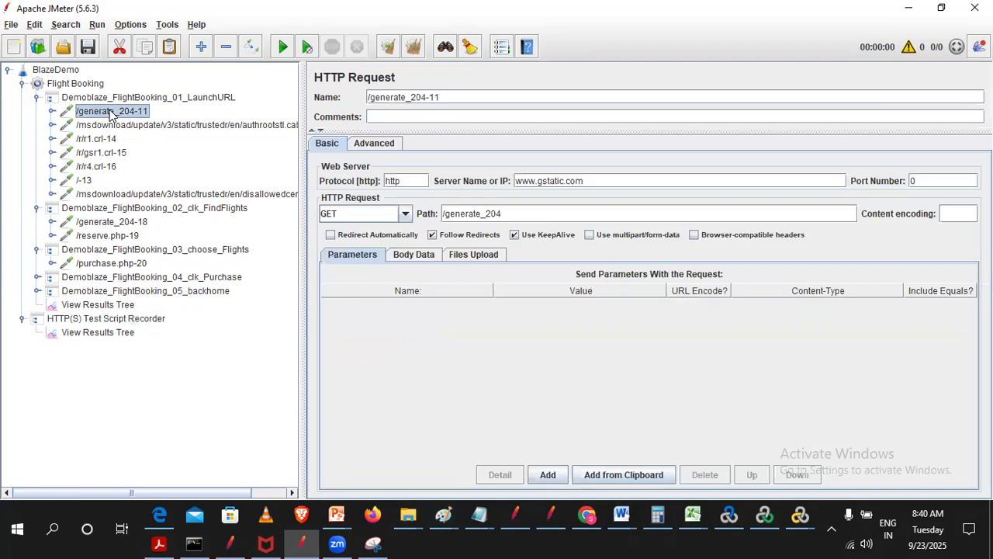
pyautogui.moveTo(615, 186); pyautogui.dragTo(503, 174)
pyautogui.hotkey('ctrl', 'c')
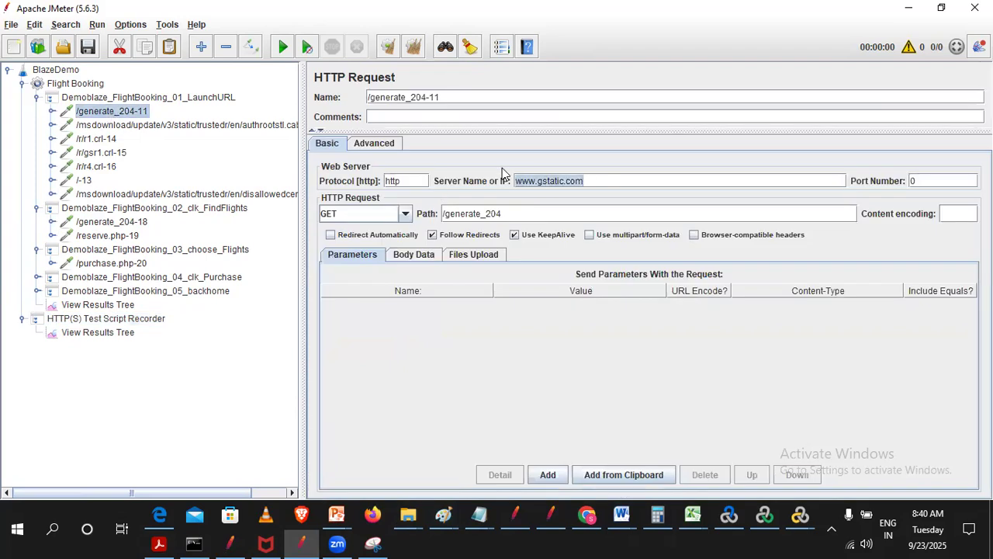
pyautogui.click(128, 319)
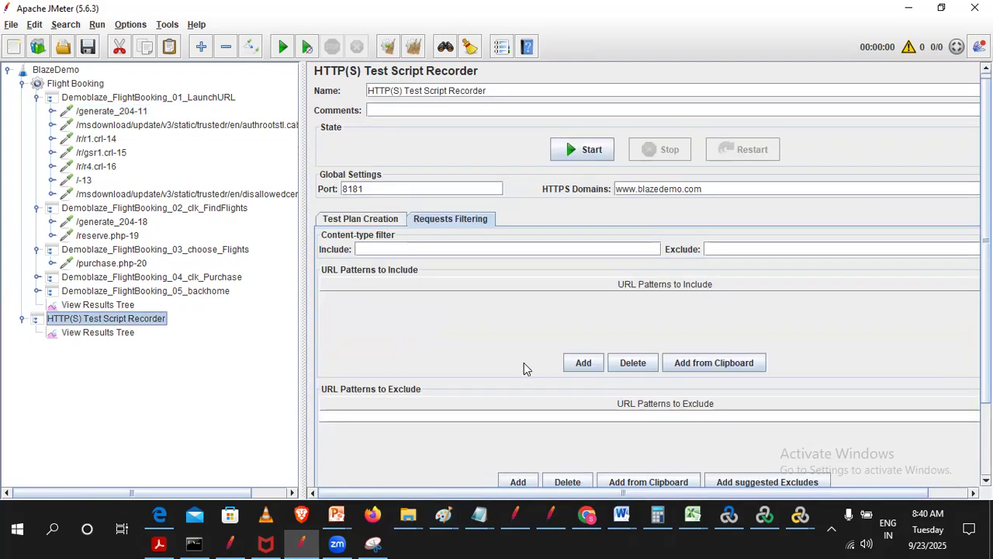
pyautogui.doubleClick(366, 416)
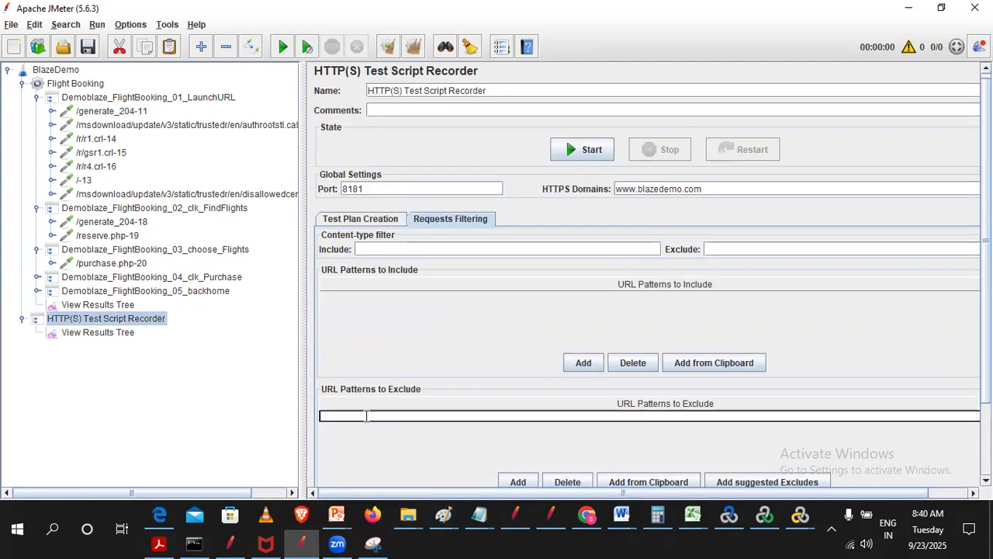
pyautogui.hotkey('ctrl', 'v')
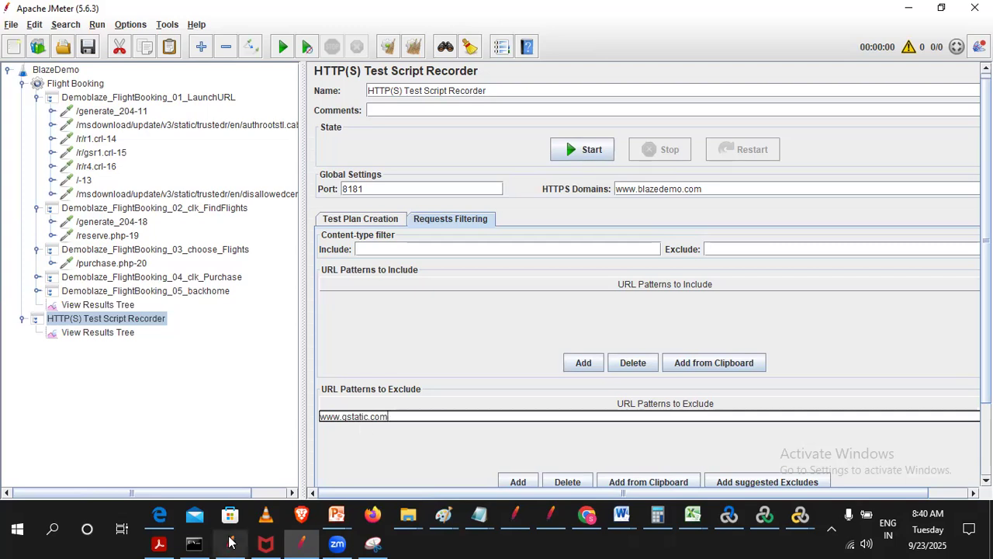
pyautogui.click(153, 129)
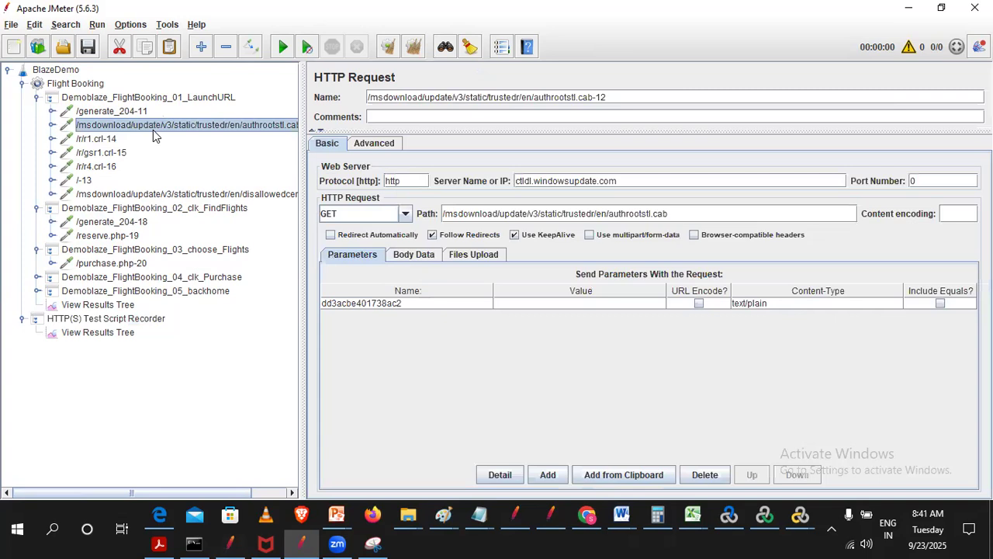
pyautogui.moveTo(652, 180); pyautogui.dragTo(416, 165)
pyautogui.hotkey('ctrl', 'c')
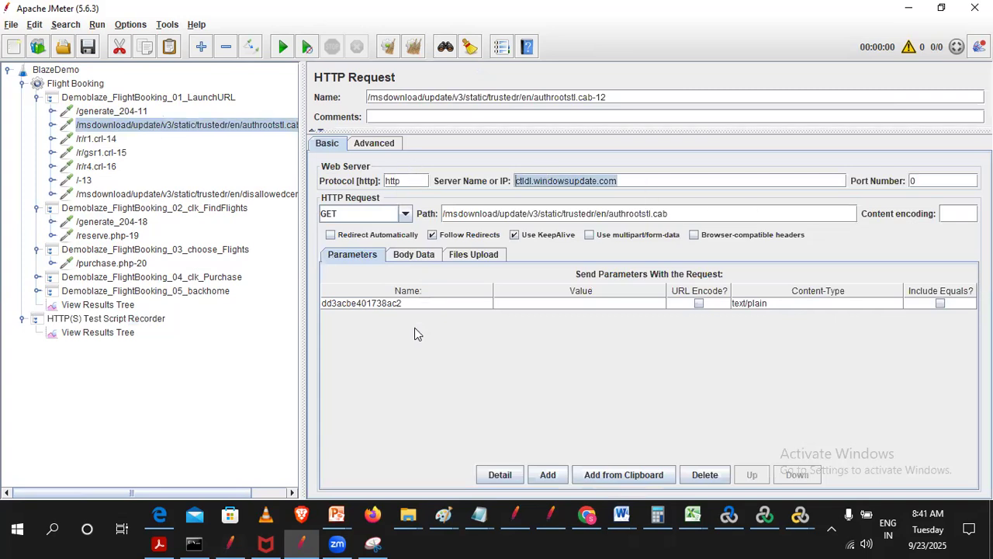
pyautogui.click(95, 319)
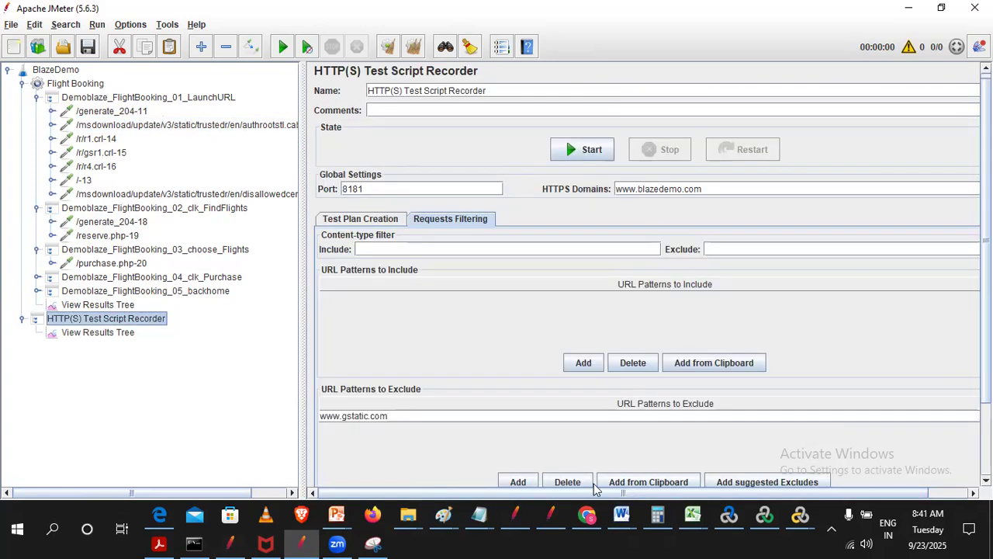
pyautogui.click(517, 482)
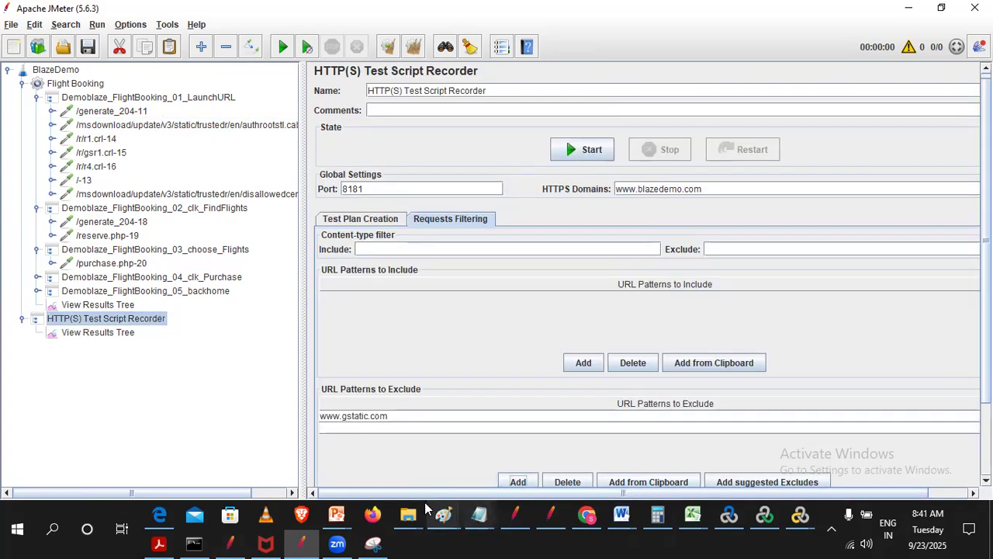
pyautogui.doubleClick(376, 427)
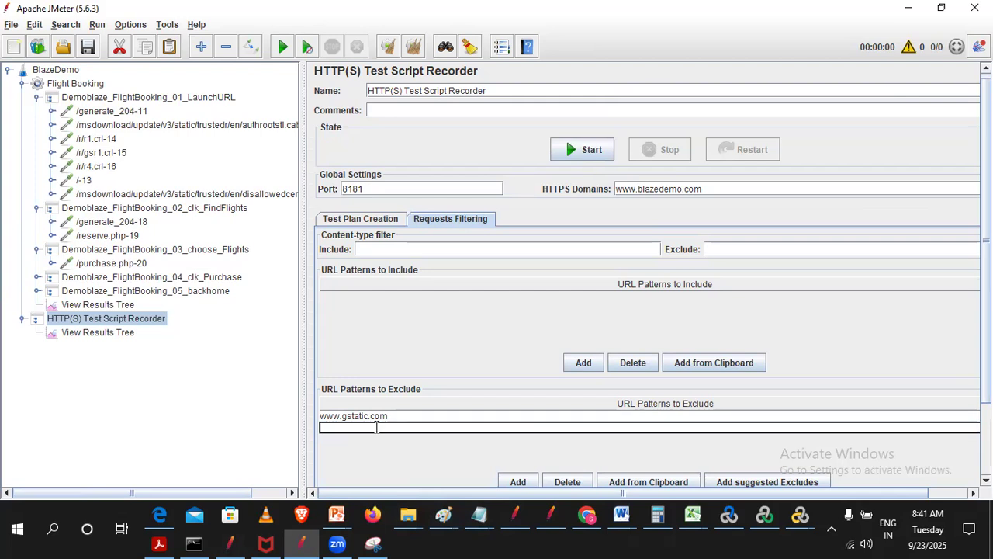
pyautogui.hotkey('ctrl', 'v')
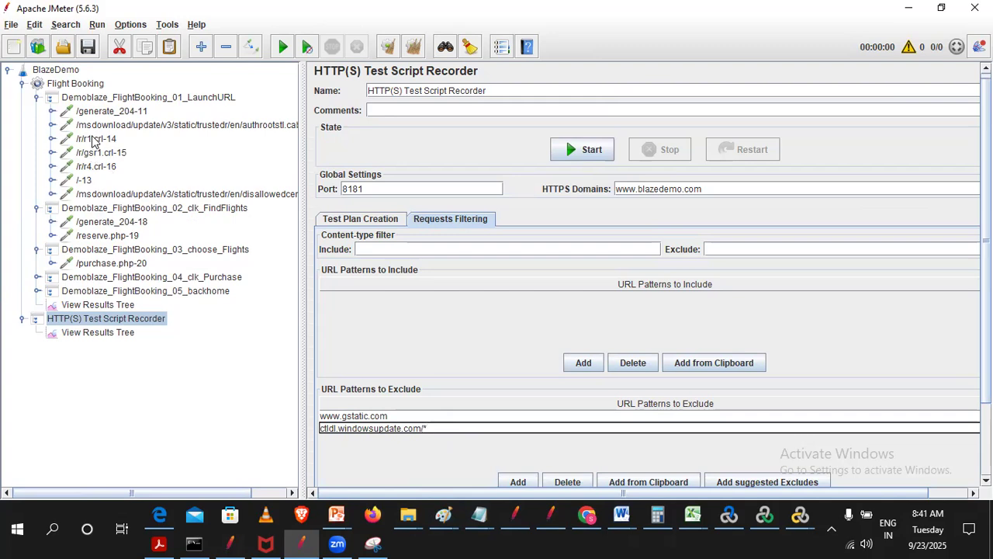
pyautogui.doubleClick(377, 417)
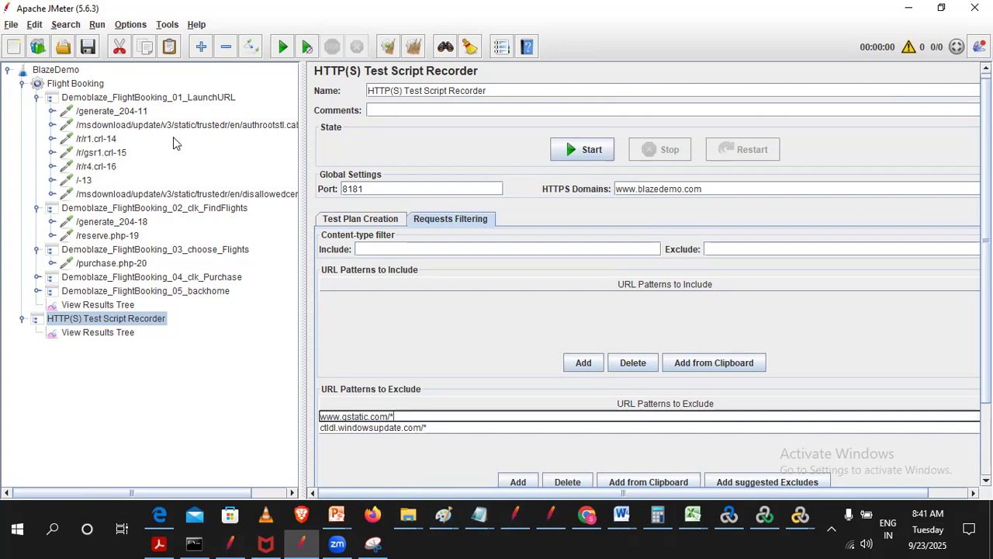
# - Copy the server name of /r/gsr1.crl-15 and add c.pki.goog/* to the recorder's URL patterns to exclude
pyautogui.click(98, 158)
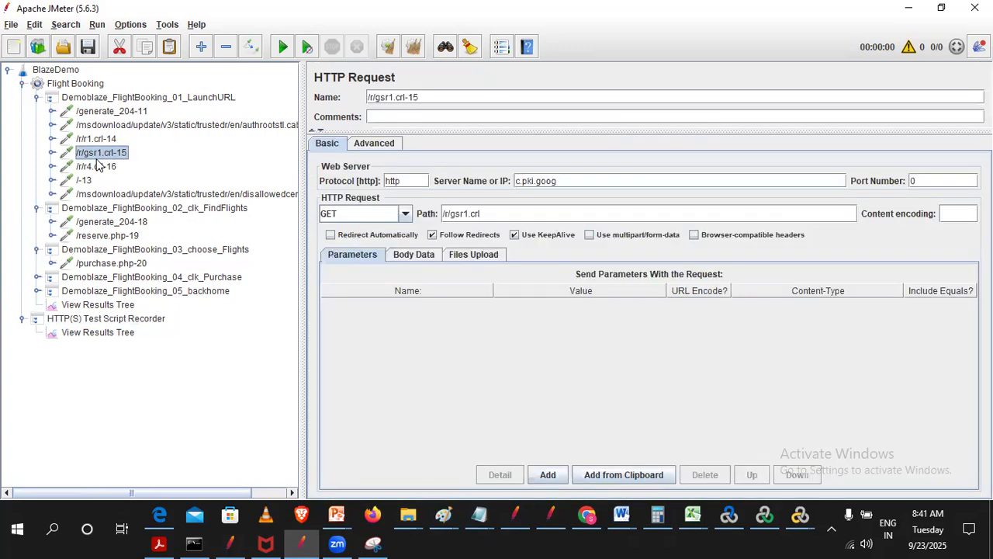
pyautogui.moveTo(582, 180); pyautogui.dragTo(365, 156)
pyautogui.hotkey('ctrl', 'c')
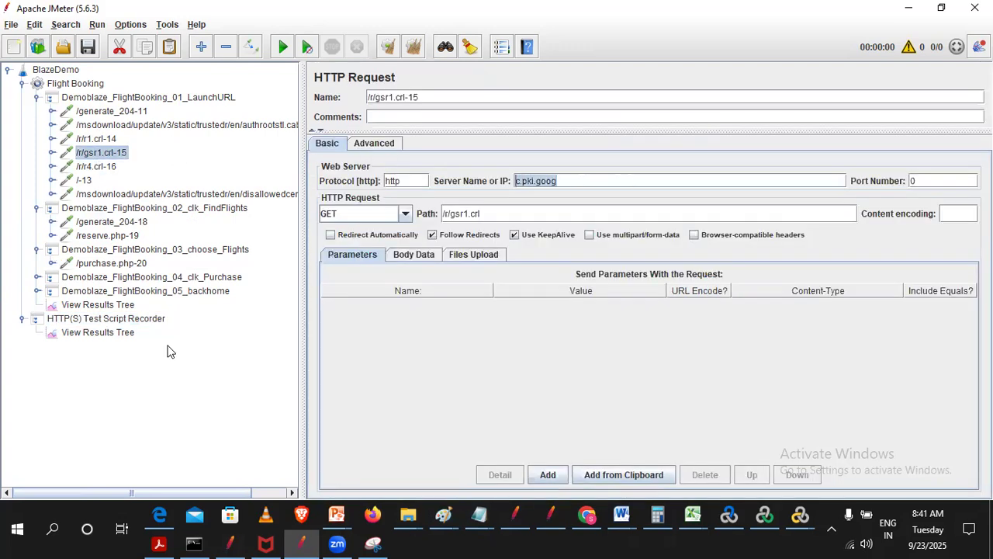
pyautogui.click(111, 319)
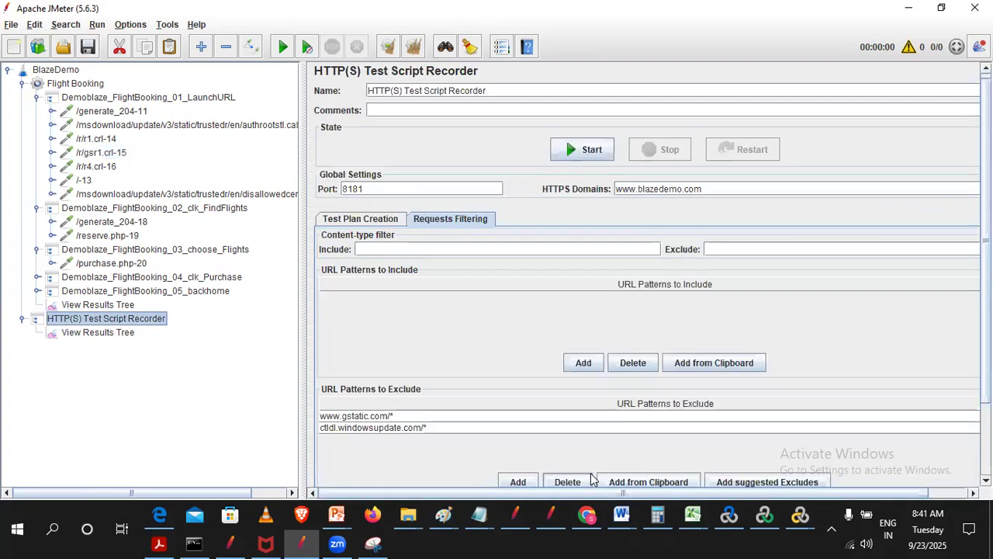
pyautogui.click(518, 482)
pyautogui.doubleClick(334, 439)
pyautogui.hotkey('ctrl', 'v')
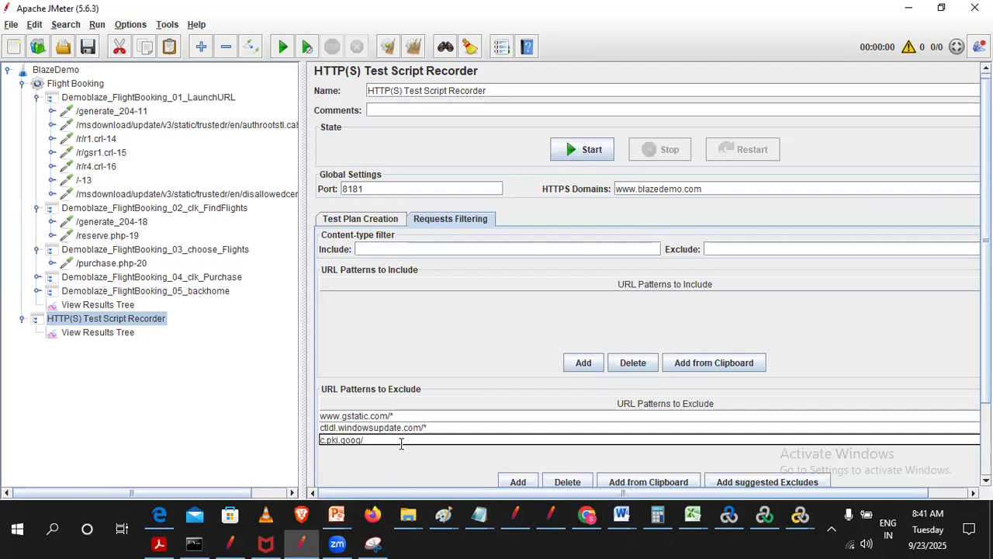
# - Check the server names of the recorded requests /r/r4.crl-16, /r/gsr1.crl-15 and /-13
pyautogui.click(100, 167)
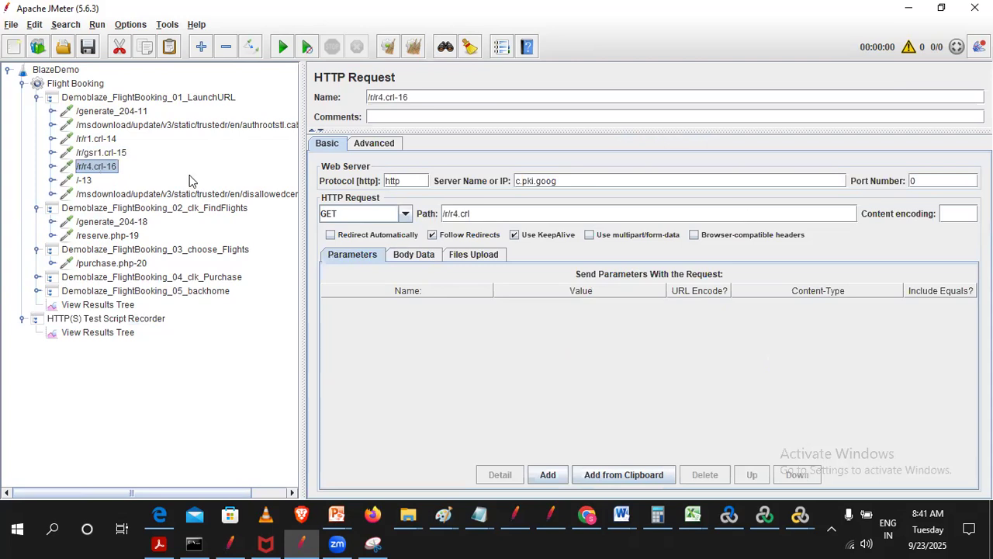
pyautogui.click(109, 154)
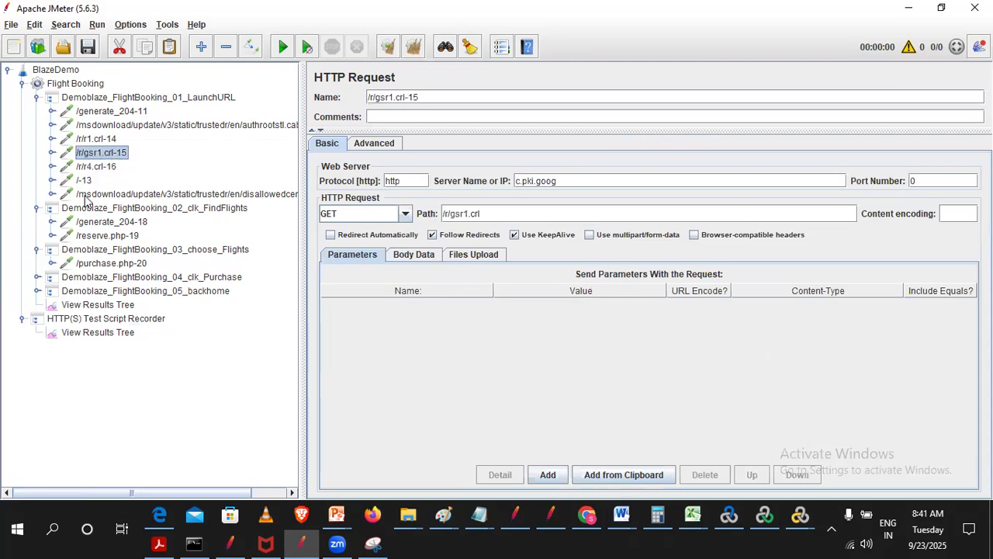
pyautogui.click(85, 180)
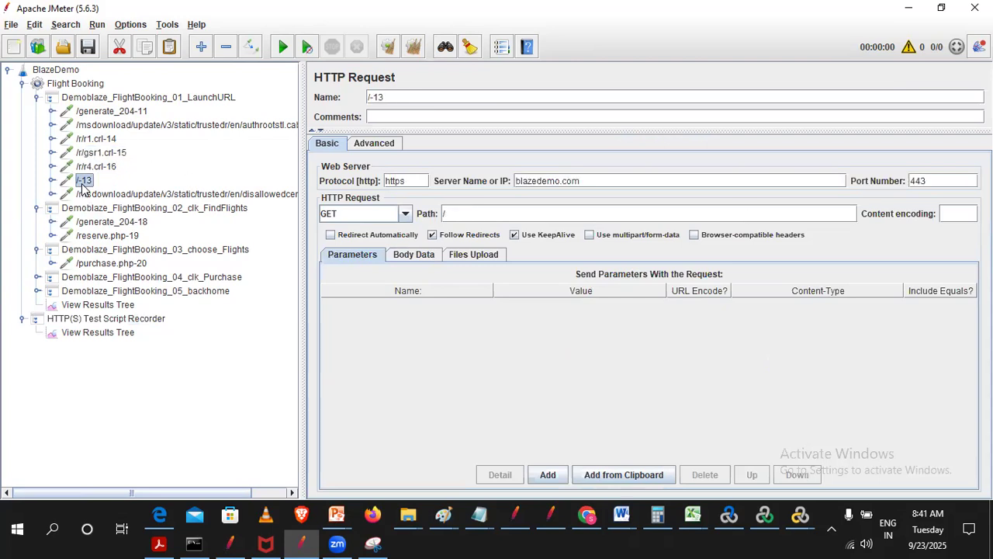
# - Copy the server name of disallowedcertstl.cab-17 and add ctldl.windowsupdate.com to the recorder's URL patterns to exclude
pyautogui.click(256, 194)
pyautogui.moveTo(678, 185); pyautogui.dragTo(233, 184)
pyautogui.hotkey('ctrl', 'c')
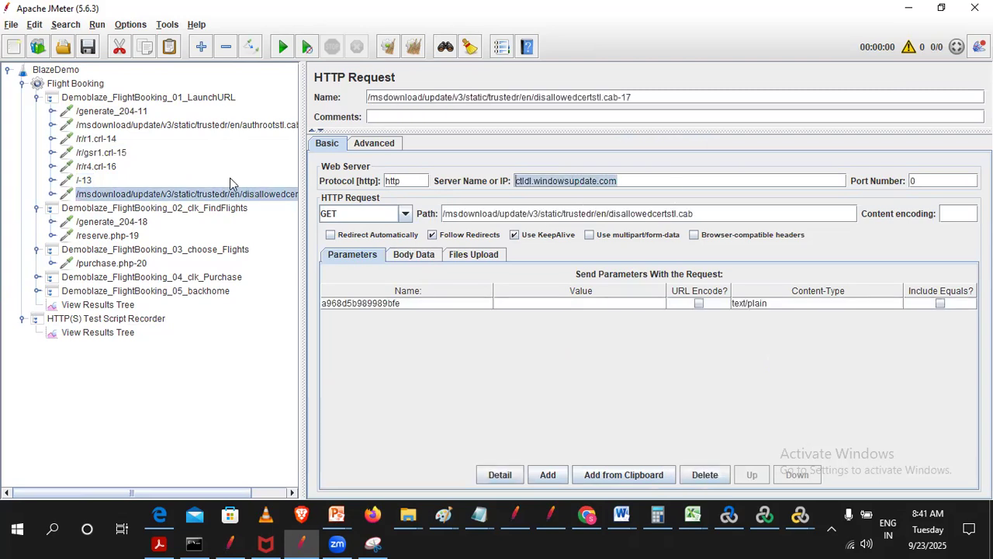
pyautogui.click(90, 320)
pyautogui.click(516, 483)
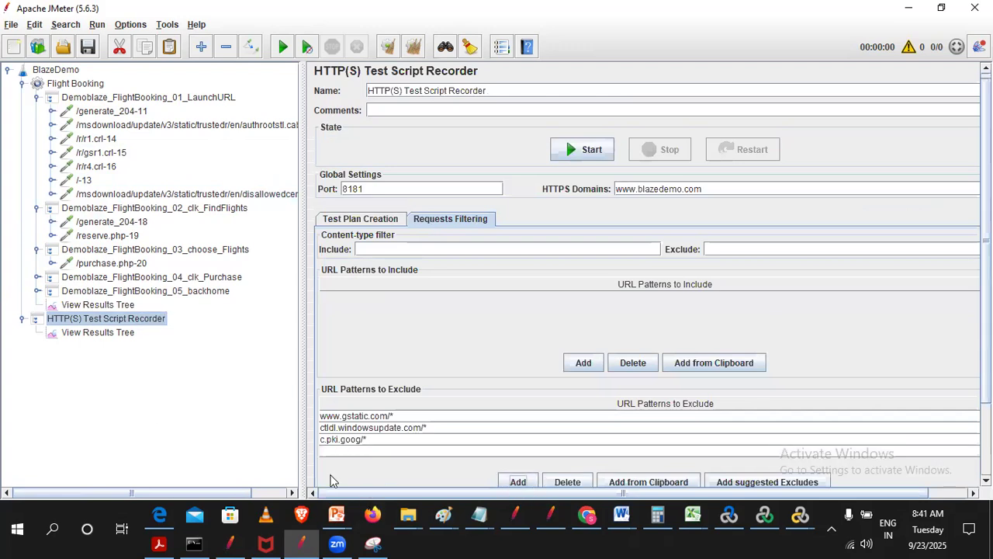
pyautogui.doubleClick(333, 450)
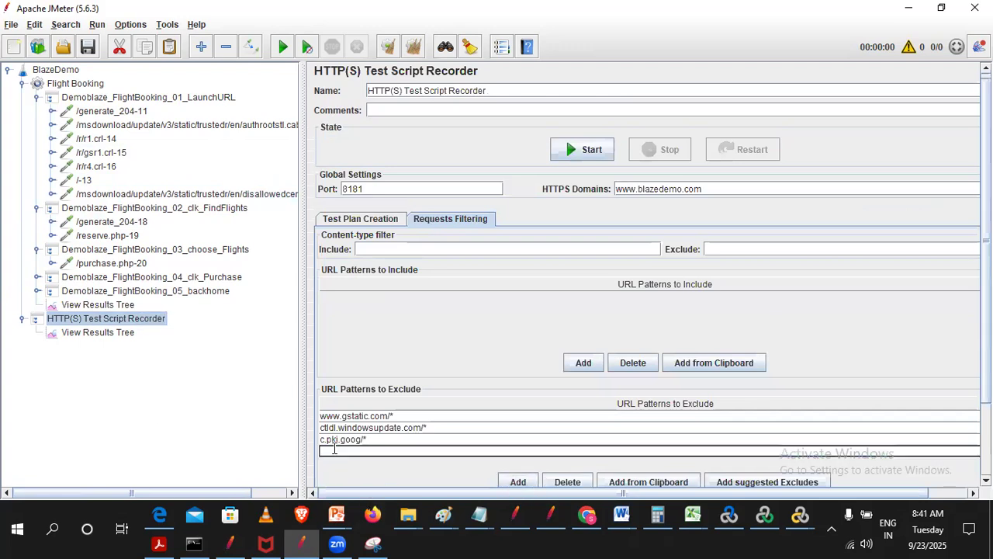
pyautogui.hotkey('ctrl', 'v')
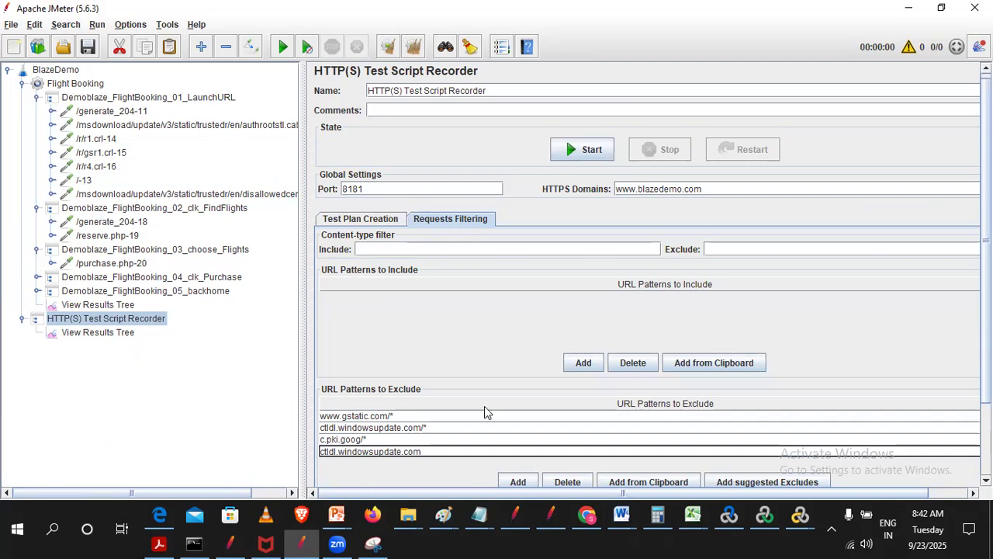
# - Examine the servers of /generate_204-18 and /purchase.php-20, expand Demoblaze_FlightBooking_04_clk_Purchase to check /generate_204-22, and view the recorder's results tree
pyautogui.click(113, 225)
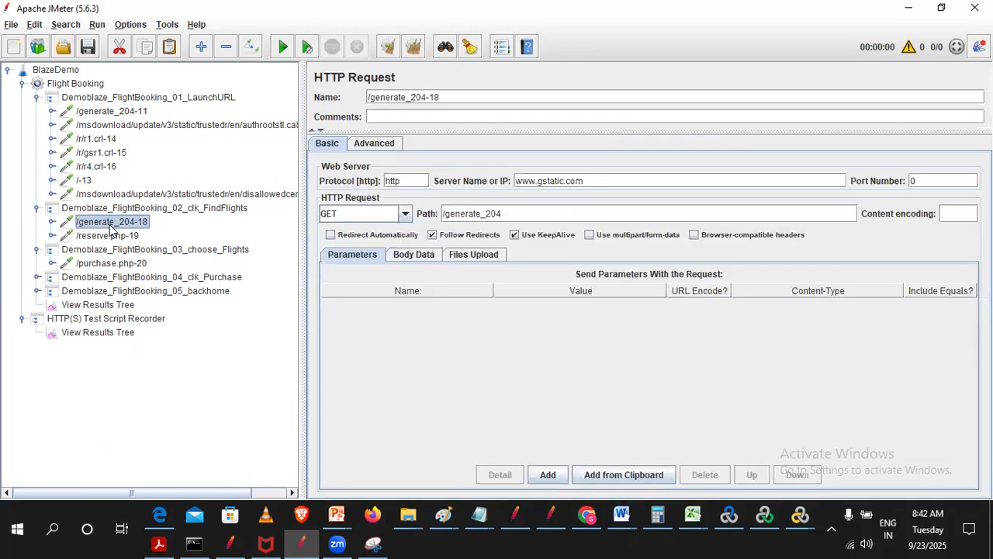
pyautogui.click(101, 267)
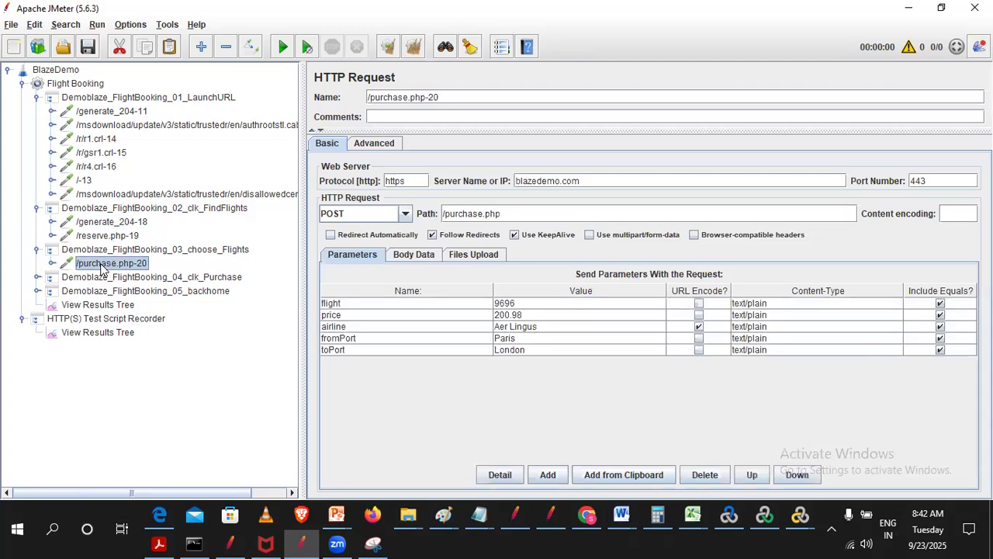
pyautogui.click(105, 291)
pyautogui.doubleClick(103, 278)
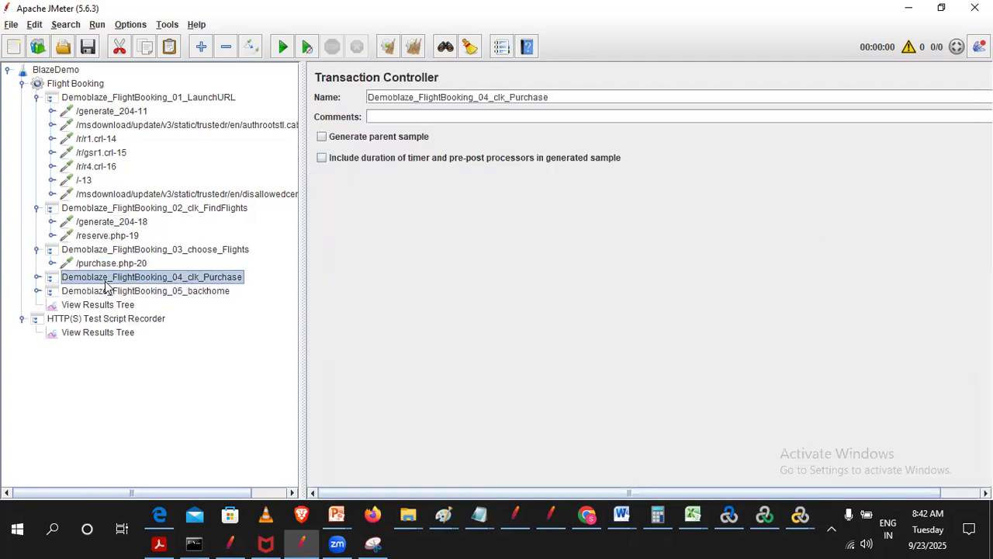
pyautogui.click(107, 295)
pyautogui.click(107, 305)
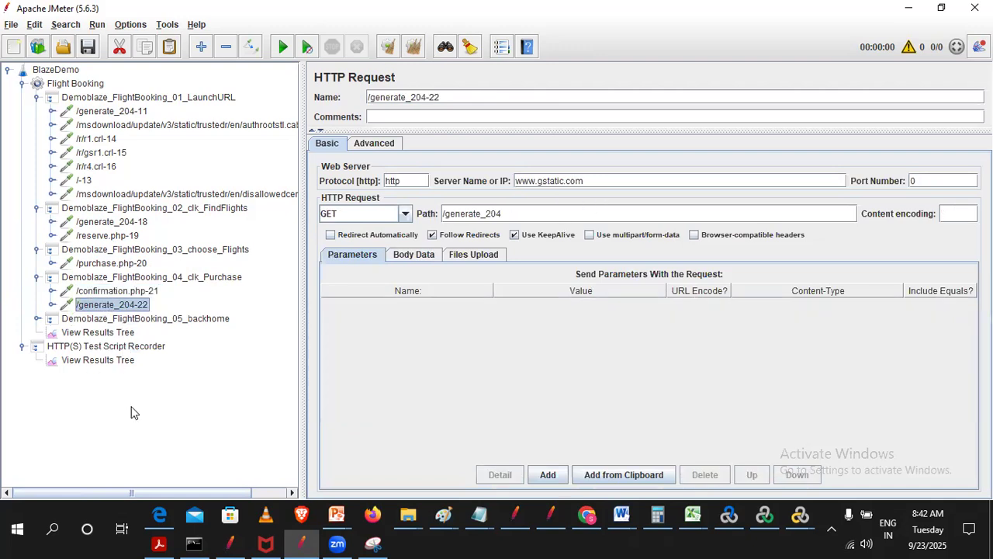
pyautogui.click(102, 347)
pyautogui.click(99, 360)
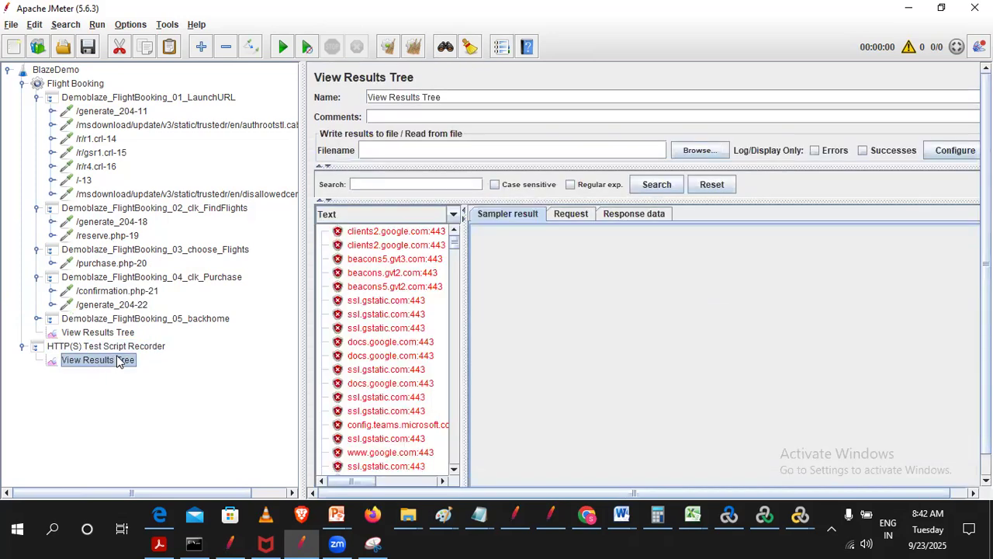
# - Add the suggested static-resource pattern to the recorder's URL patterns to exclude, and delete that entry again
pyautogui.click(124, 347)
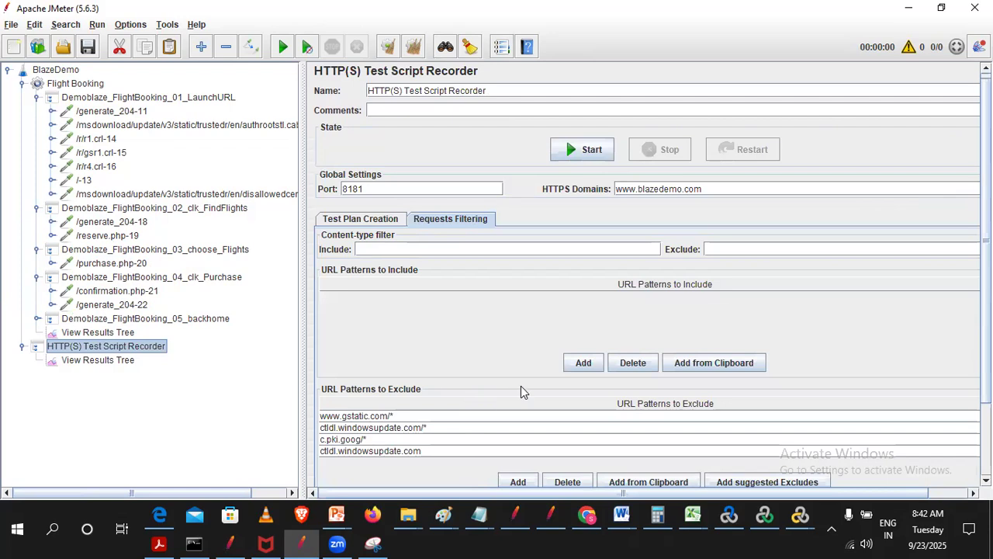
pyautogui.scroll(-3, 374, 450)
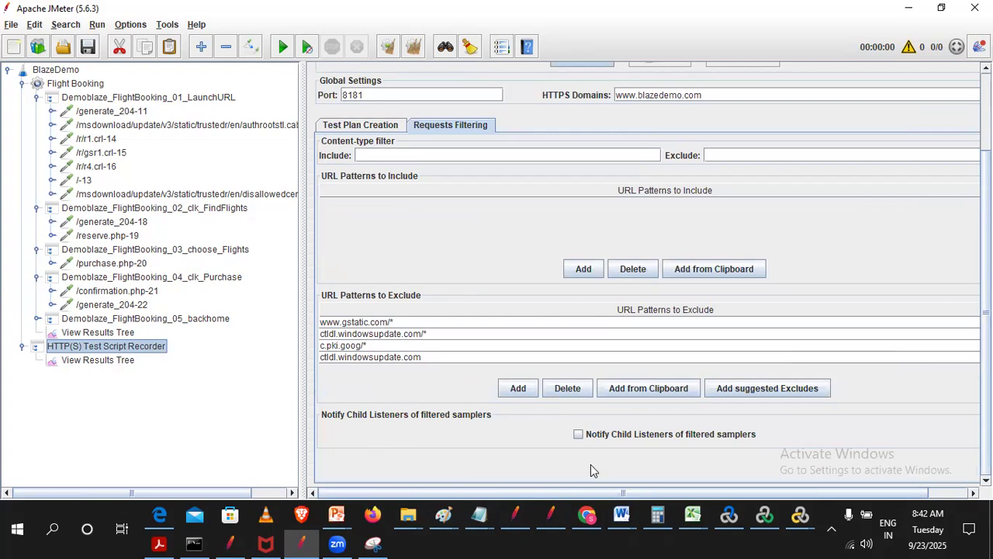
pyautogui.click(776, 397)
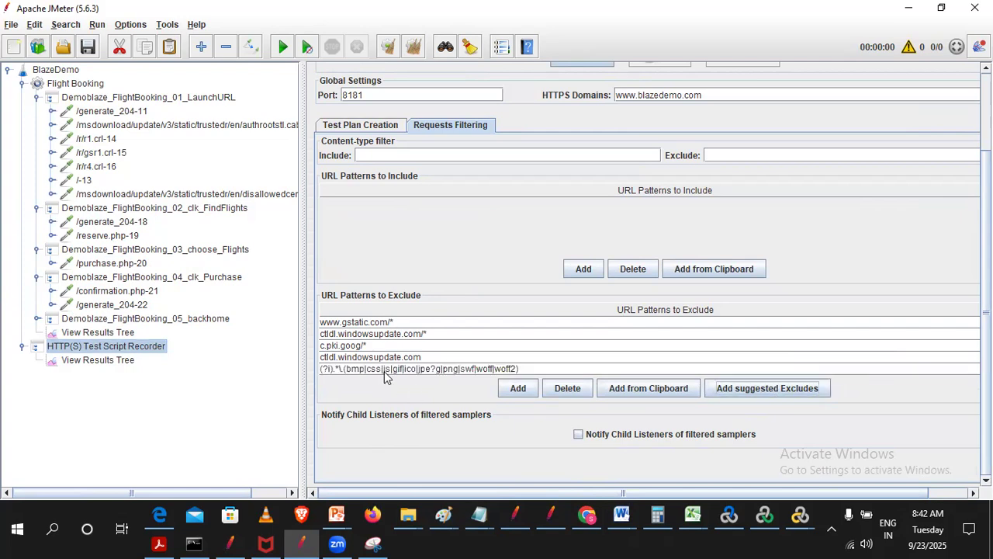
pyautogui.doubleClick(583, 369)
pyautogui.moveTo(578, 365); pyautogui.dragTo(2, 368)
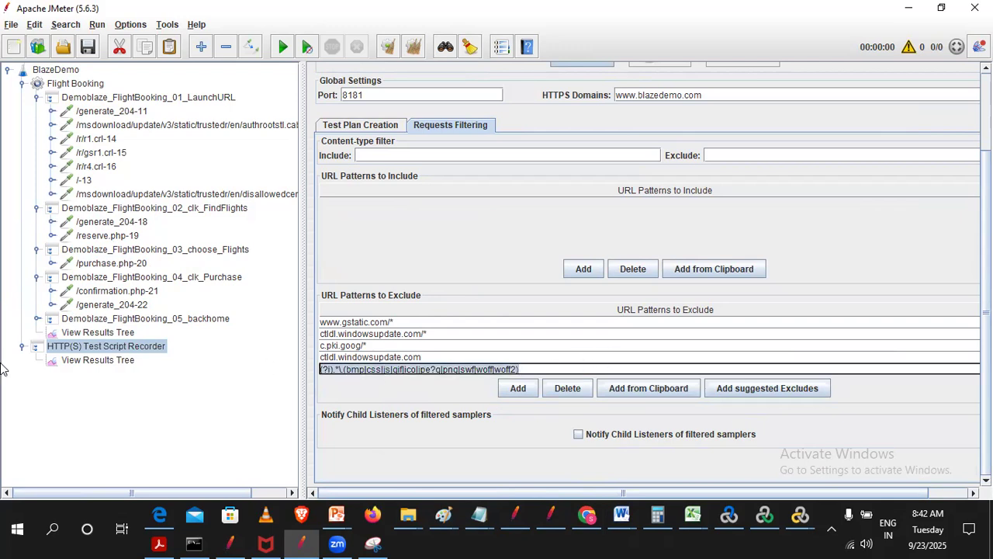
pyautogui.press('BackSpace')
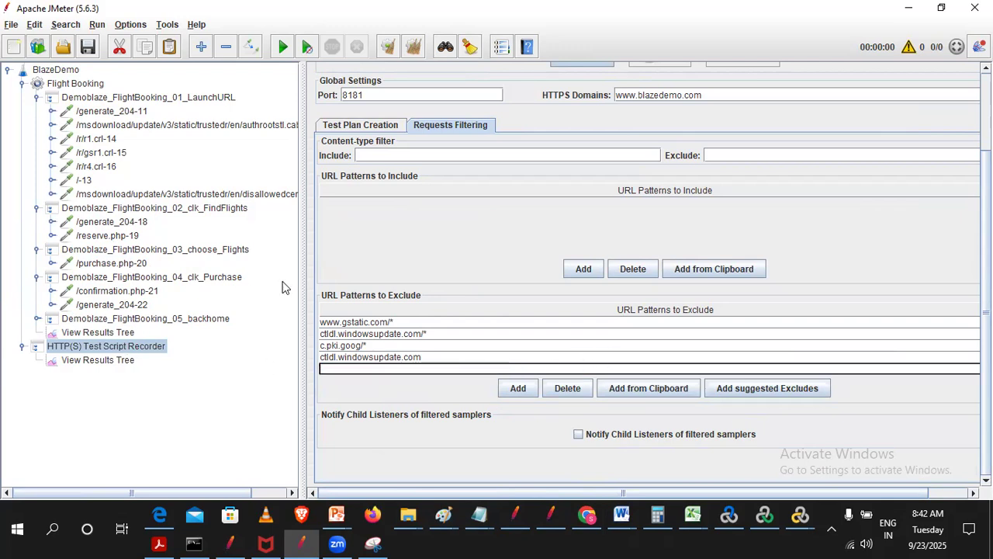
pyautogui.press('Return')
pyautogui.click(571, 388)
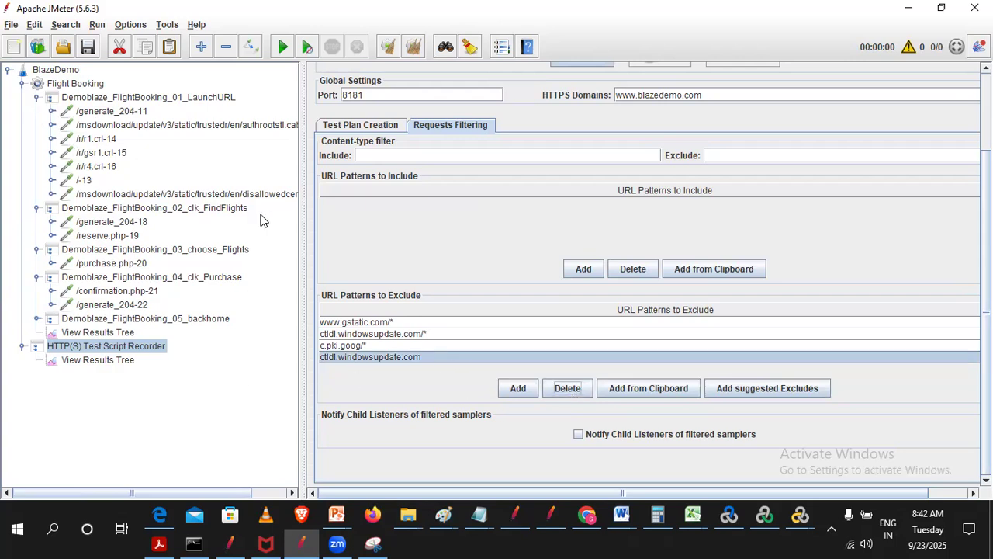
# - Remove all recorded requests from /generate_204-11 through disallowedcertstl.cab-17 under Demoblaze_FlightBooking_01_LaunchURL
pyautogui.click(109, 112)
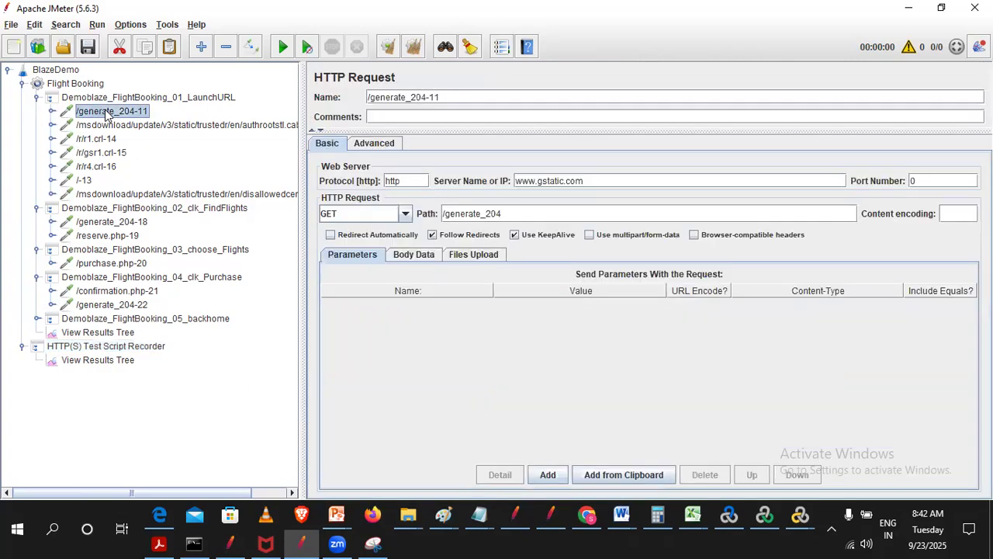
pyautogui.keyDown('shift'); pyautogui.click(102, 196); pyautogui.keyUp('shift')
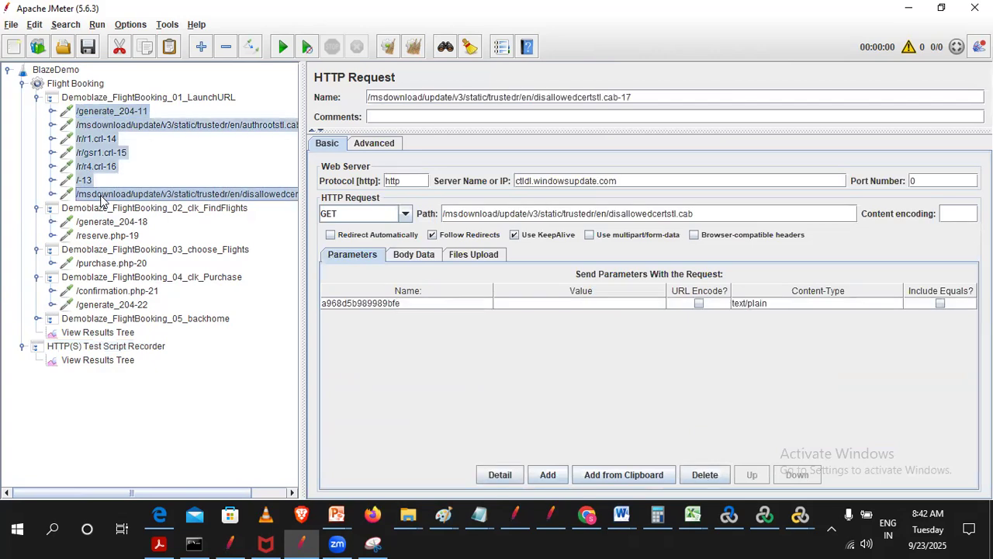
pyautogui.rightClick(100, 141)
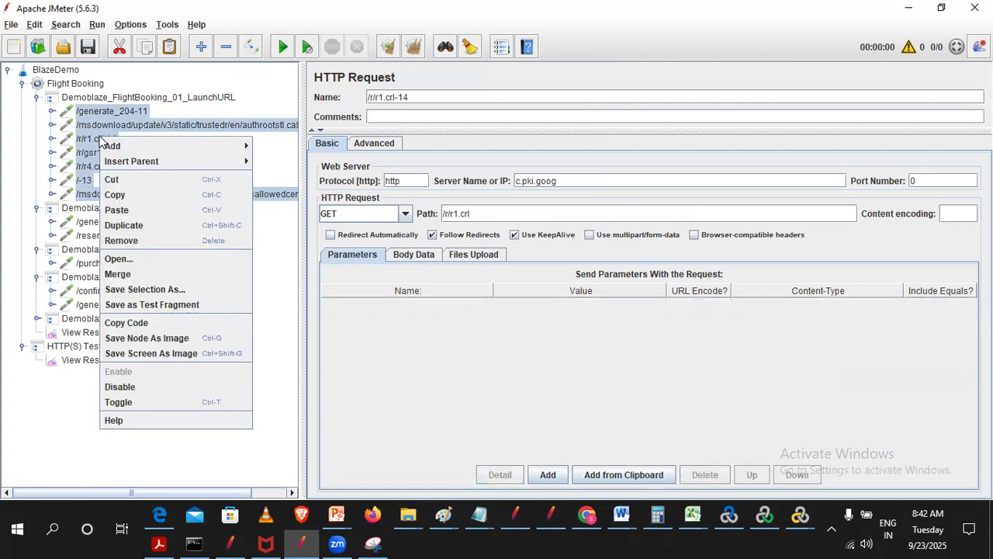
pyautogui.click(117, 240)
pyautogui.click(472, 275)
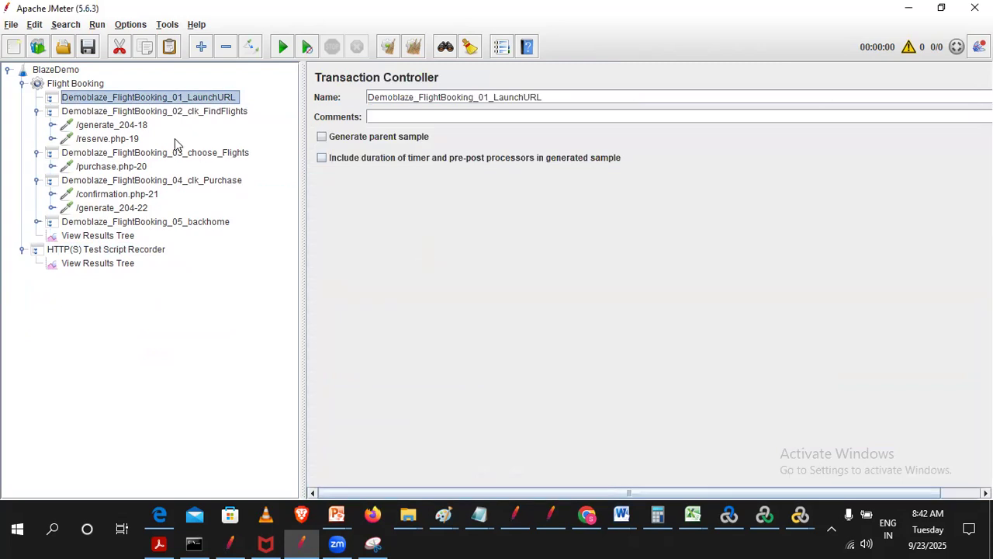
# - Remove the recorded requests /generate_204-18 and /reserve.php-19 from Demoblaze_FlightBooking_02_clk_FindFlights
pyautogui.click(105, 125)
pyautogui.keyDown('ctrl'); pyautogui.click(101, 138); pyautogui.keyUp('ctrl')
pyautogui.rightClick(102, 137)
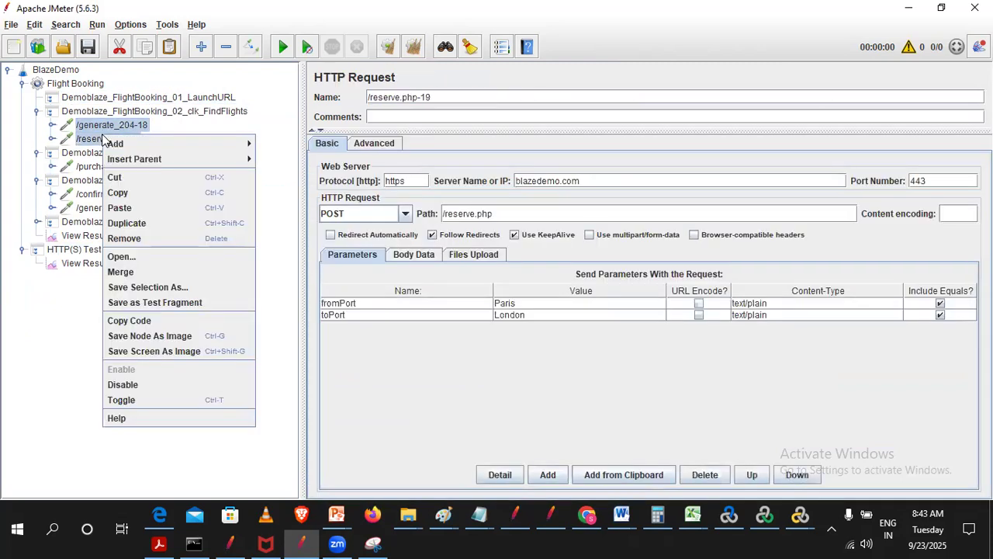
pyautogui.click(124, 238)
pyautogui.click(473, 275)
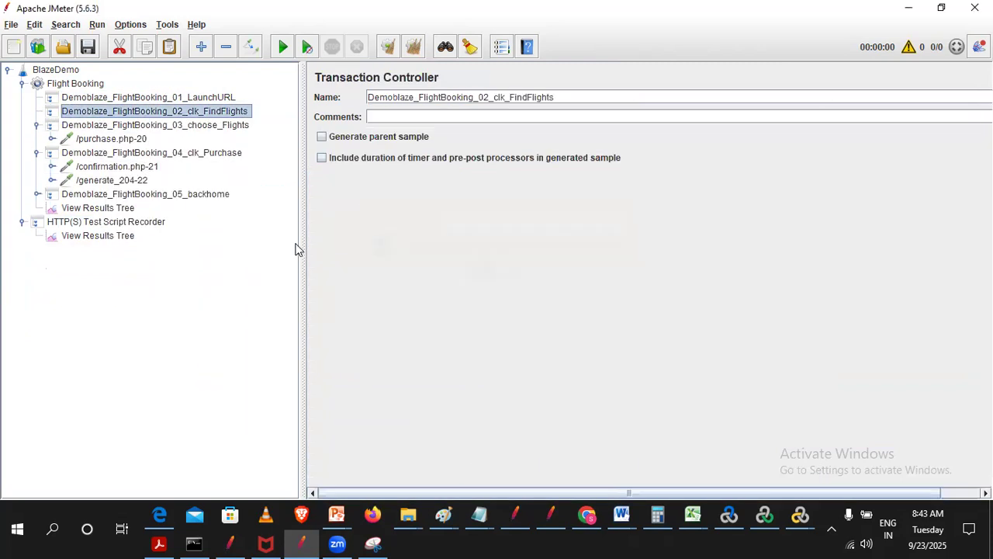
# - Remove the recorded request /purchase.php-20 from Demoblaze_FlightBooking_03_choose_Flights
pyautogui.rightClick(71, 139)
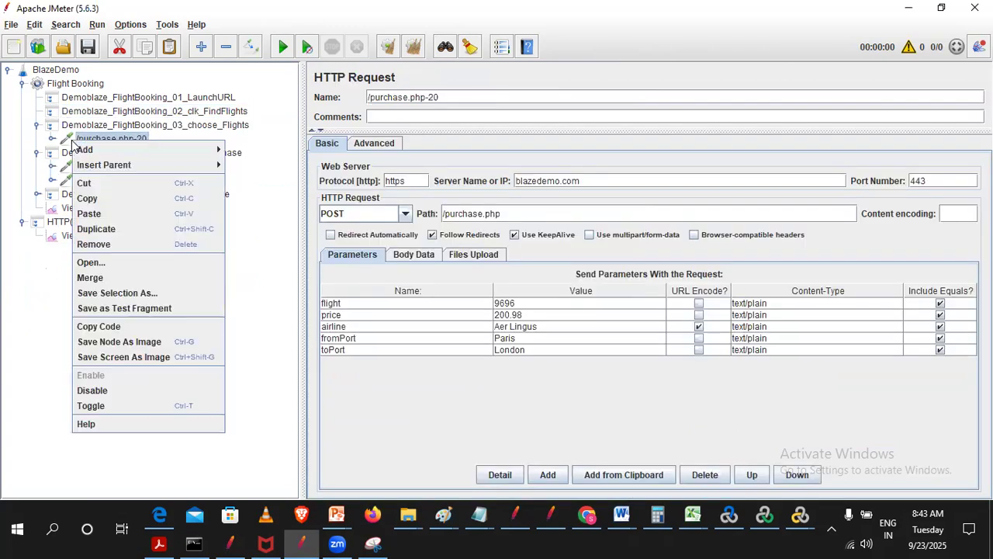
pyautogui.click(93, 243)
pyautogui.click(489, 275)
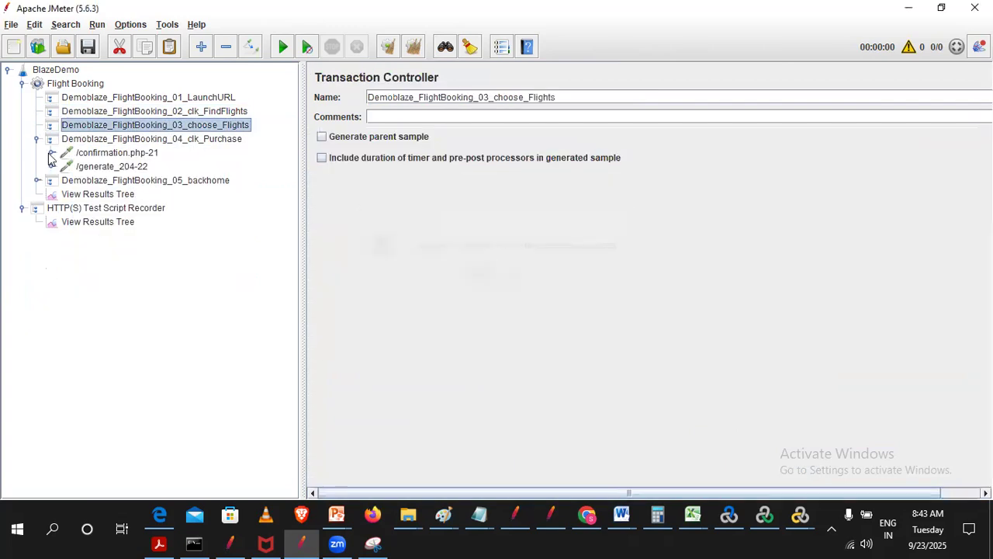
# - Remove the recorded requests /confirmation.php-21 and /generate_204-22 from Demoblaze_FlightBooking_04_clk_Purchase
pyautogui.click(85, 153)
pyautogui.keyDown('shift'); pyautogui.click(100, 169); pyautogui.keyUp('shift')
pyautogui.rightClick(101, 172)
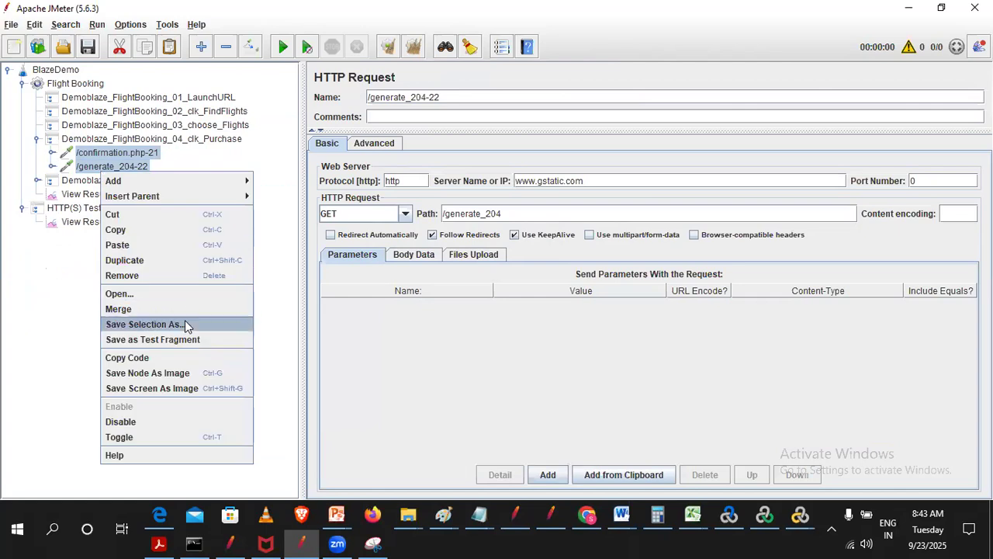
pyautogui.click(173, 276)
pyautogui.click(477, 276)
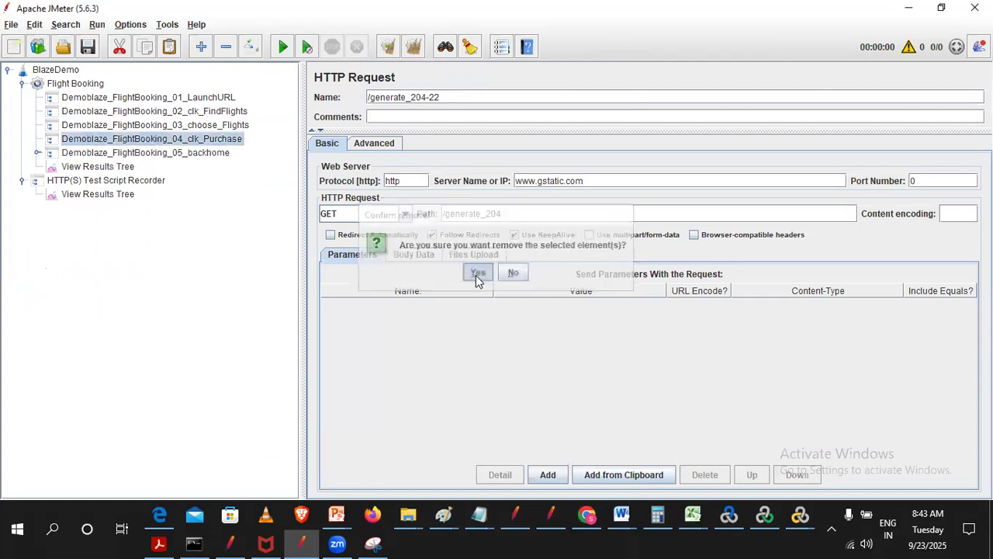
# - Expand Demoblaze_FlightBooking_05_backhome and remove its recorded requests /home-23 and /login-24
pyautogui.click(133, 99)
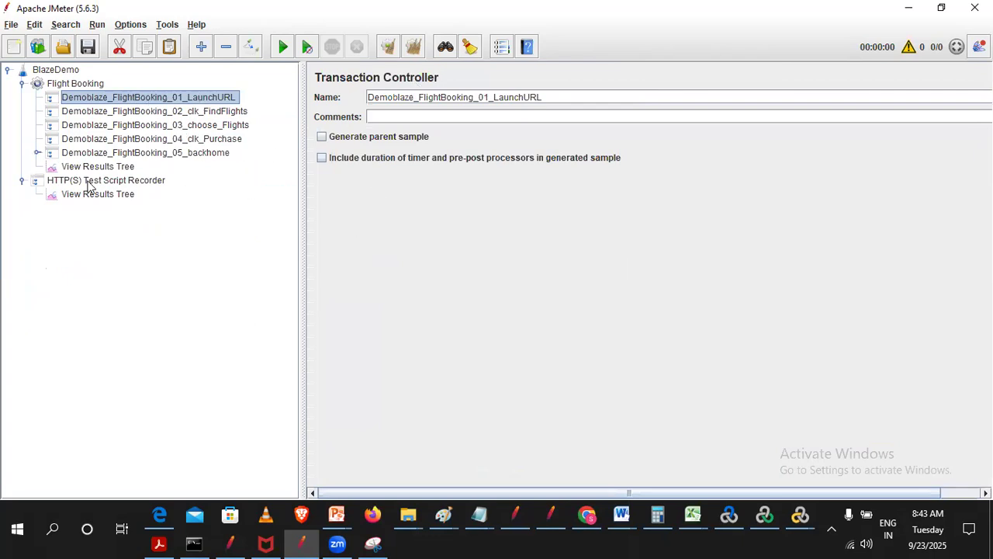
pyautogui.doubleClick(103, 153)
pyautogui.click(97, 167)
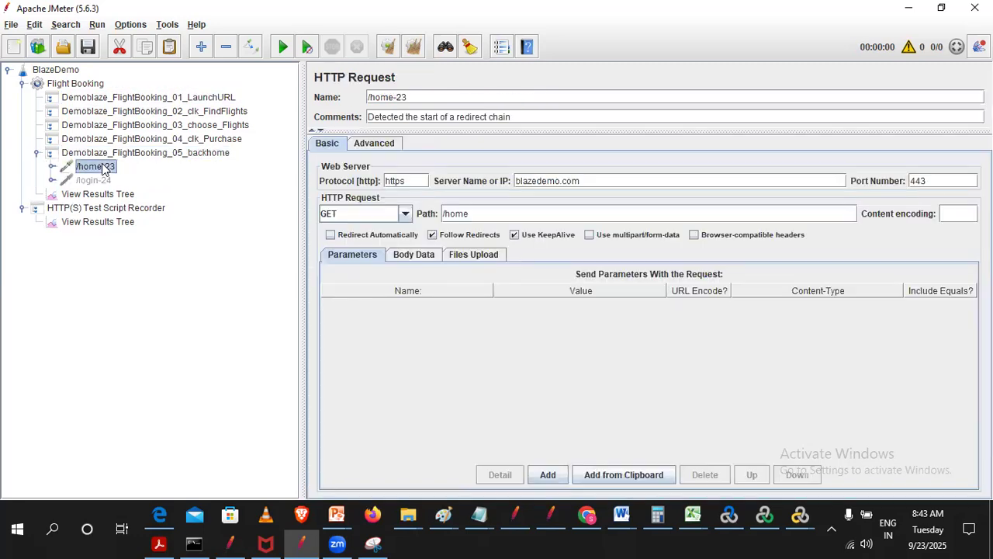
pyautogui.keyDown('shift'); pyautogui.click(99, 181); pyautogui.keyUp('shift')
pyautogui.rightClick(102, 183)
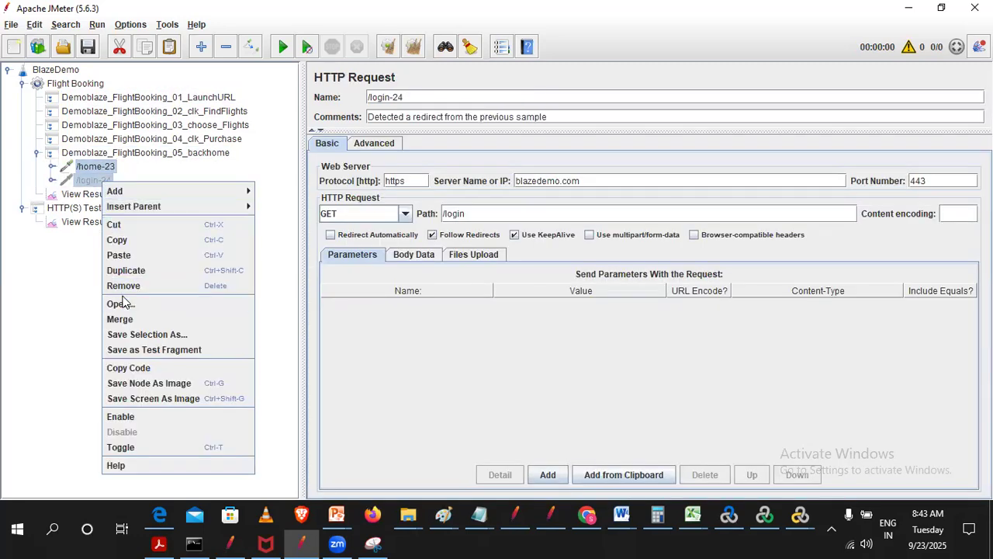
pyautogui.click(128, 286)
pyautogui.click(477, 274)
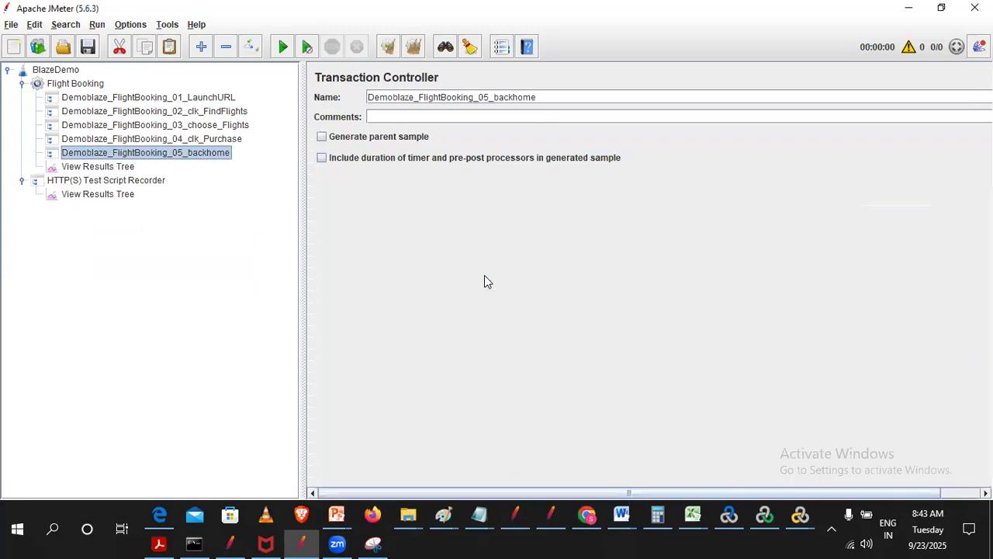
# - Open the View Results Tree under the HTTP(S) Test Script Recorder and clear all recorded results
pyautogui.click(171, 97)
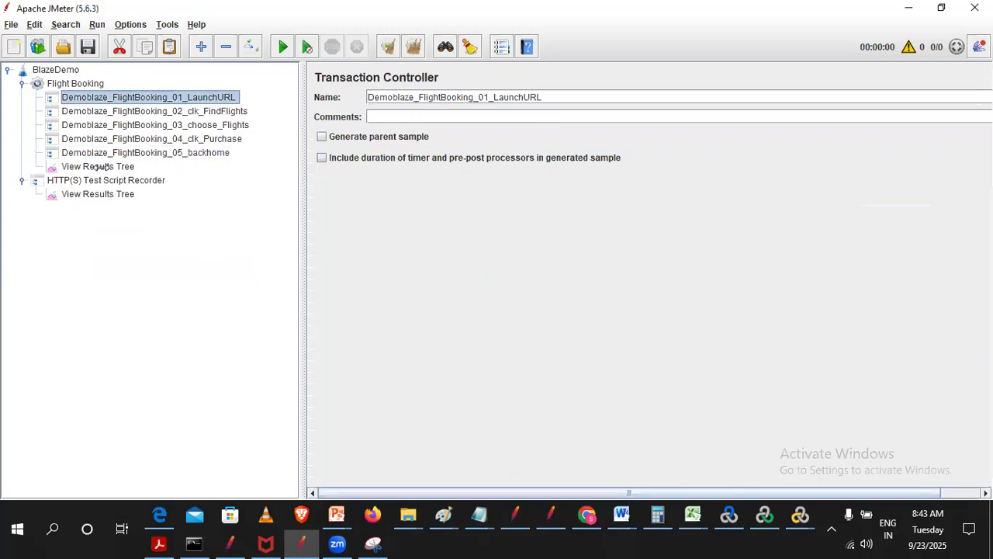
pyautogui.click(99, 169)
pyautogui.click(99, 180)
pyautogui.click(96, 194)
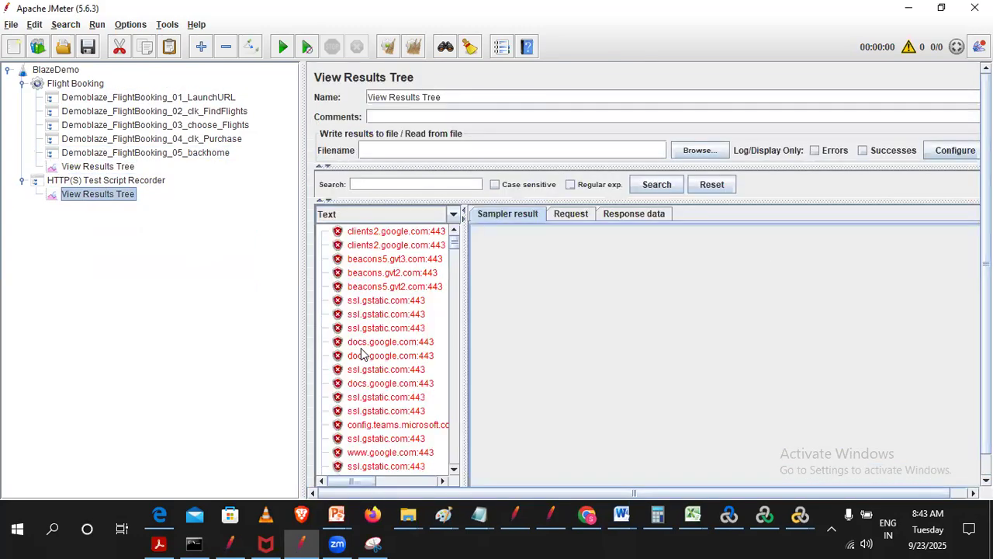
pyautogui.click(413, 48)
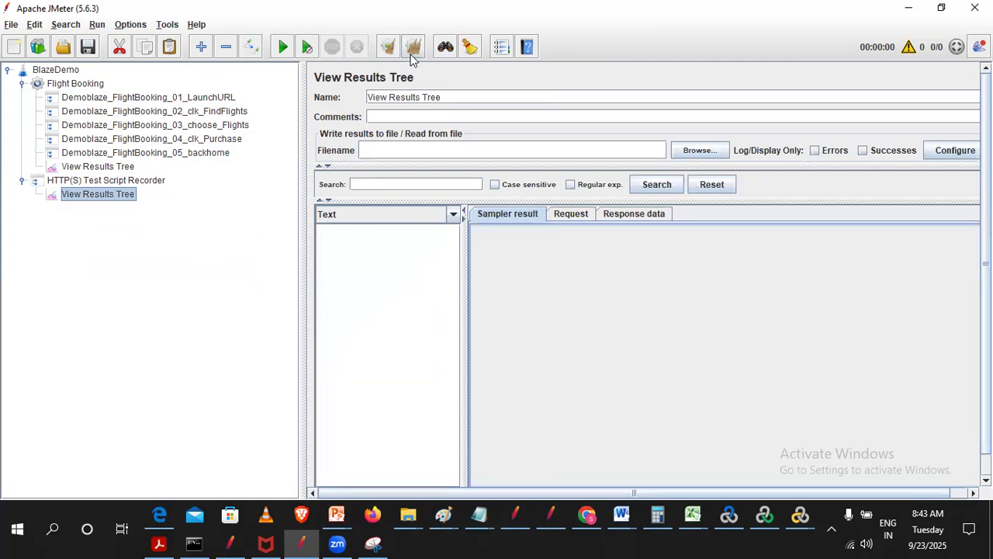
# - Set the HTTP(S) Test Script Recorder's target controller to BlazeDemo > Flight Booking > Demoblaze_FlightBooking_01_LaunchURL
pyautogui.click(115, 181)
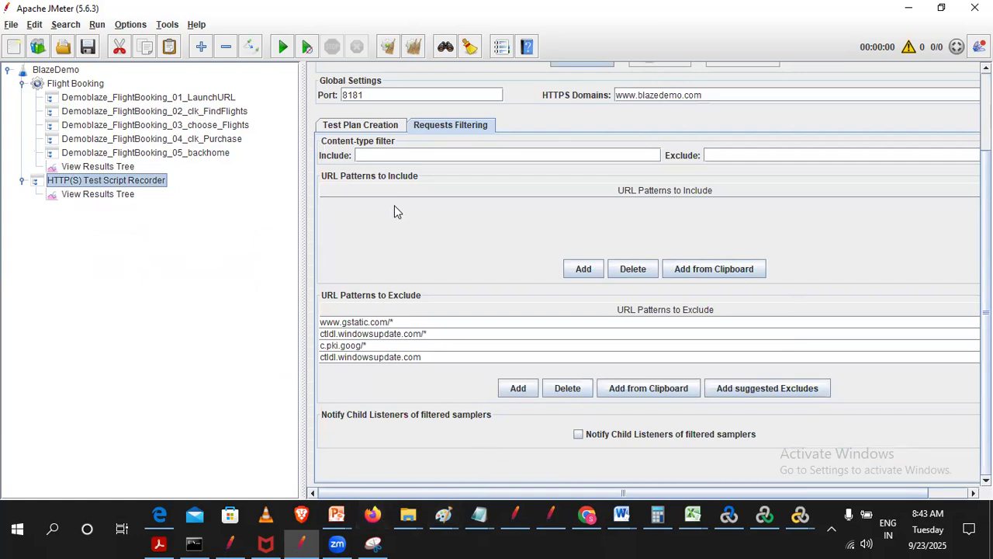
pyautogui.click(374, 127)
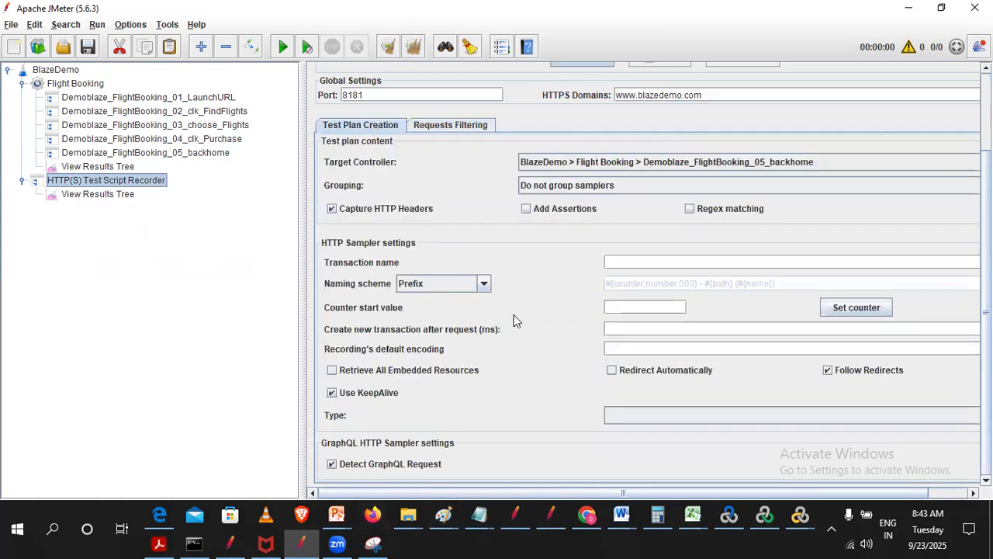
pyautogui.scroll(5, 471, 450)
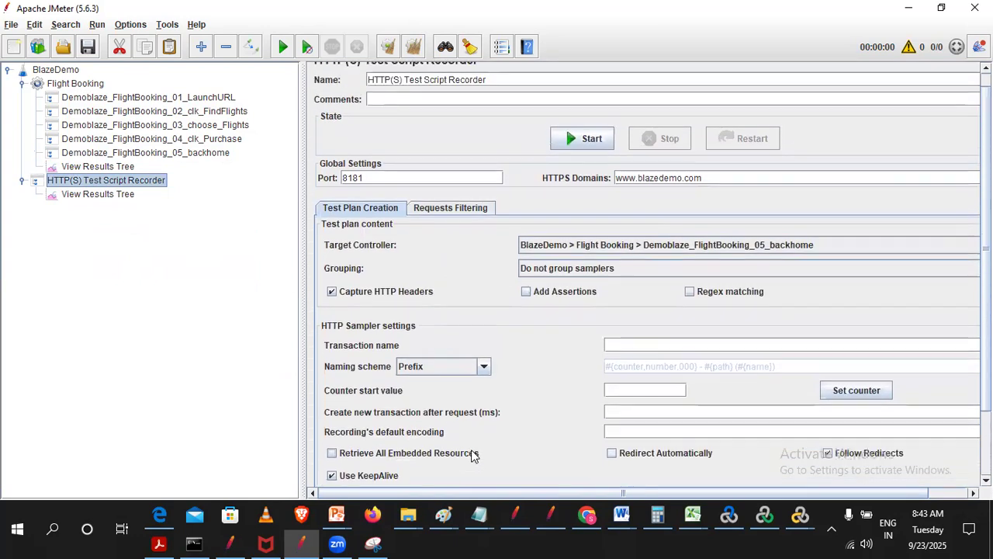
pyautogui.scroll(2, 471, 450)
pyautogui.click(738, 254)
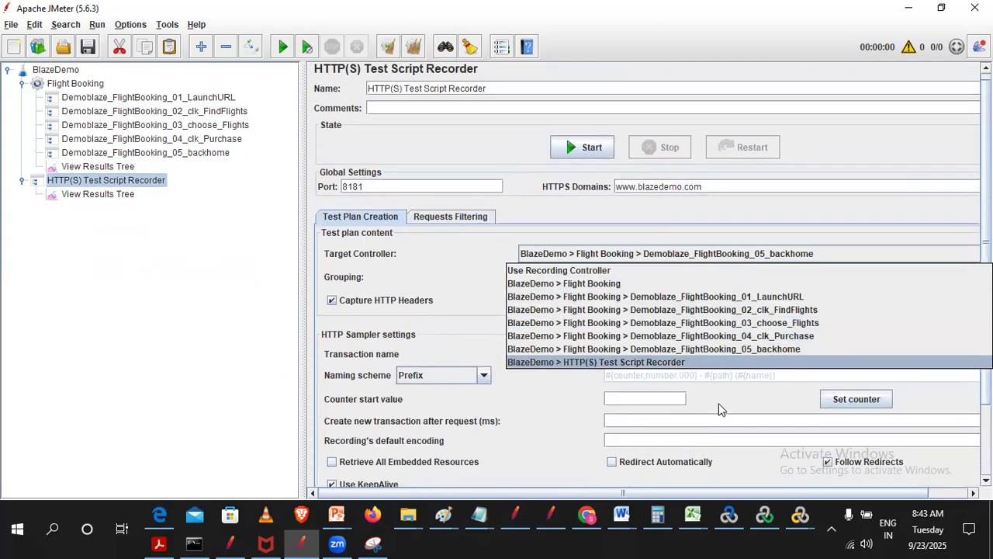
pyautogui.click(770, 296)
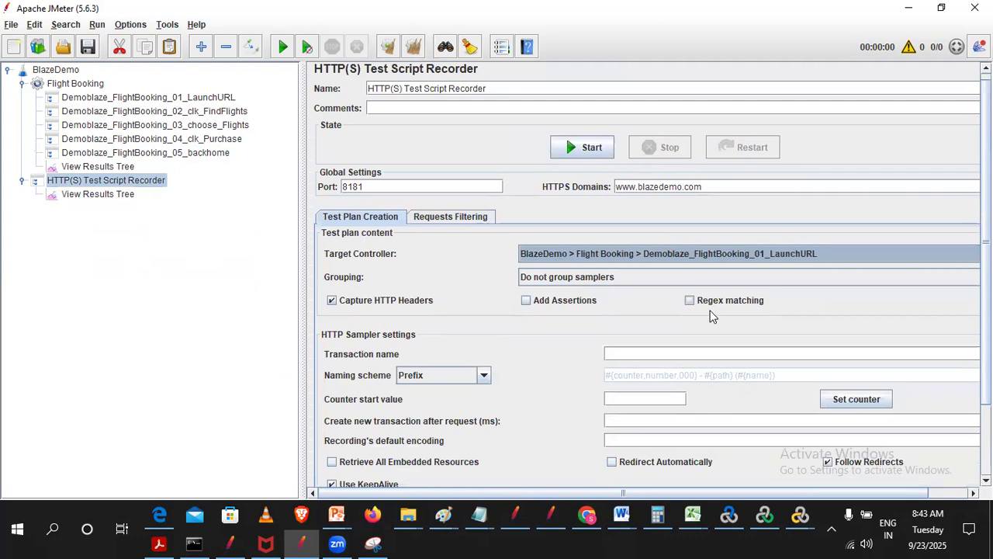
# - Switch to Chrome, open a blank tab and close the old BlazeDemo login tab
pyautogui.click(601, 524)
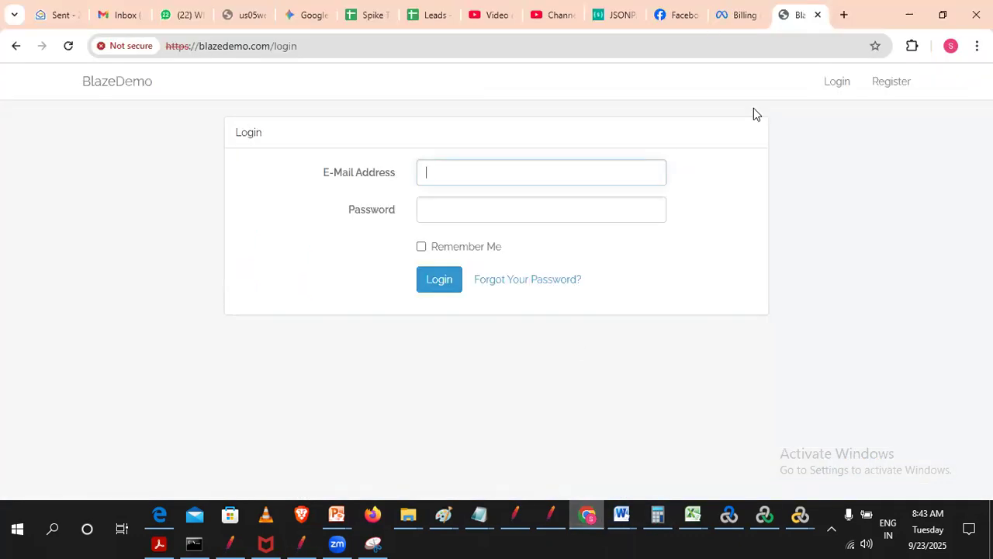
pyautogui.click(843, 14)
pyautogui.click(746, 16)
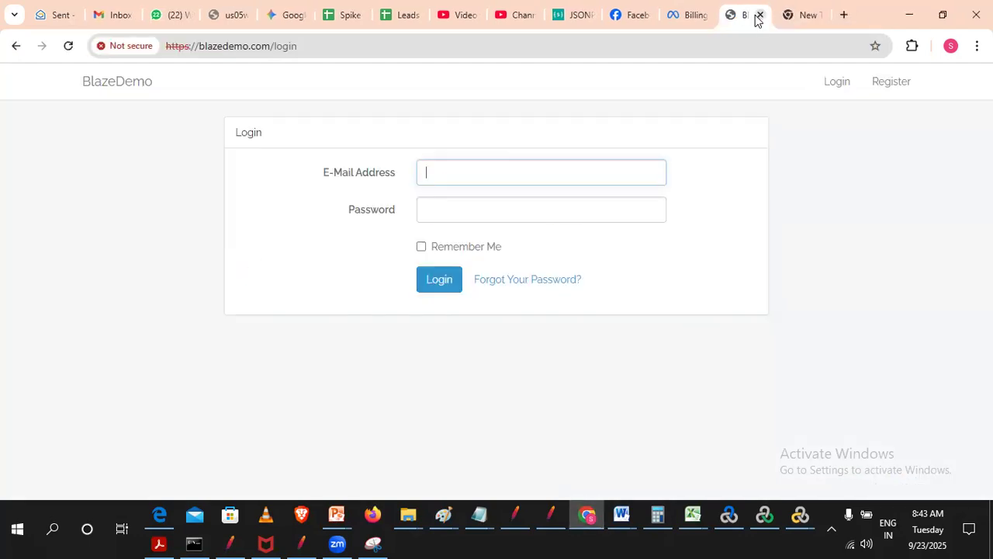
pyautogui.click(761, 15)
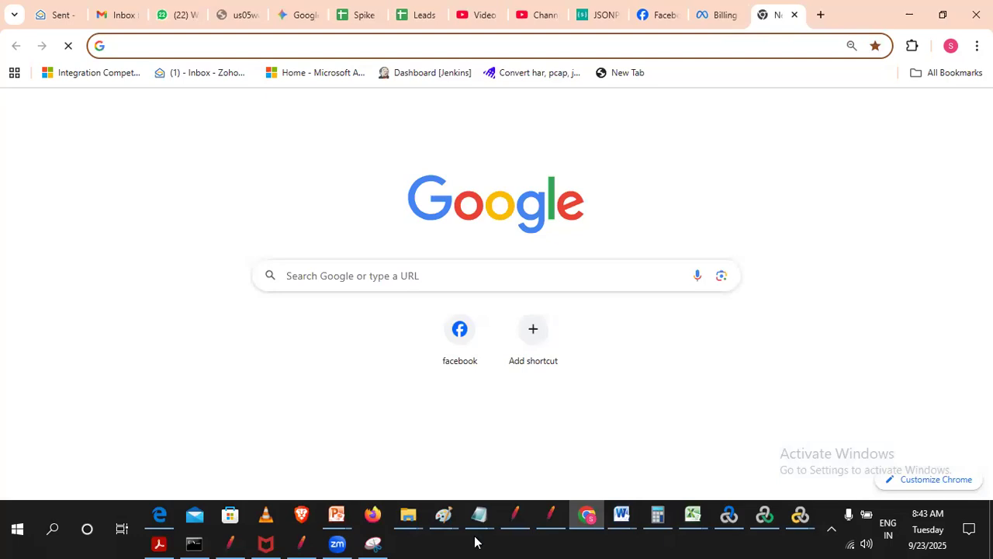
# - Return to JMeter, start the HTTP(S) Test Script Recorder and accept the root CA certificate notice
pyautogui.click(317, 543)
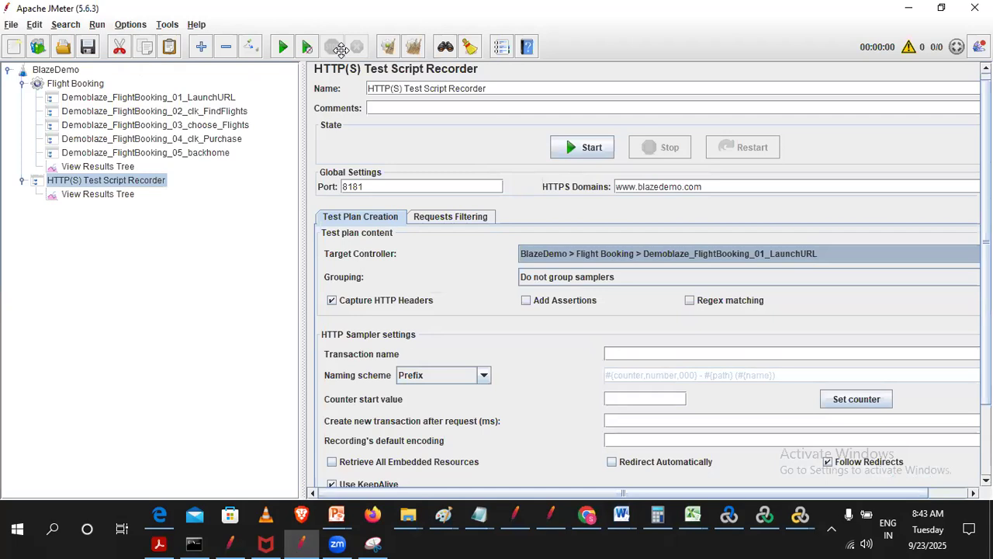
pyautogui.scroll(-1, 530, 427)
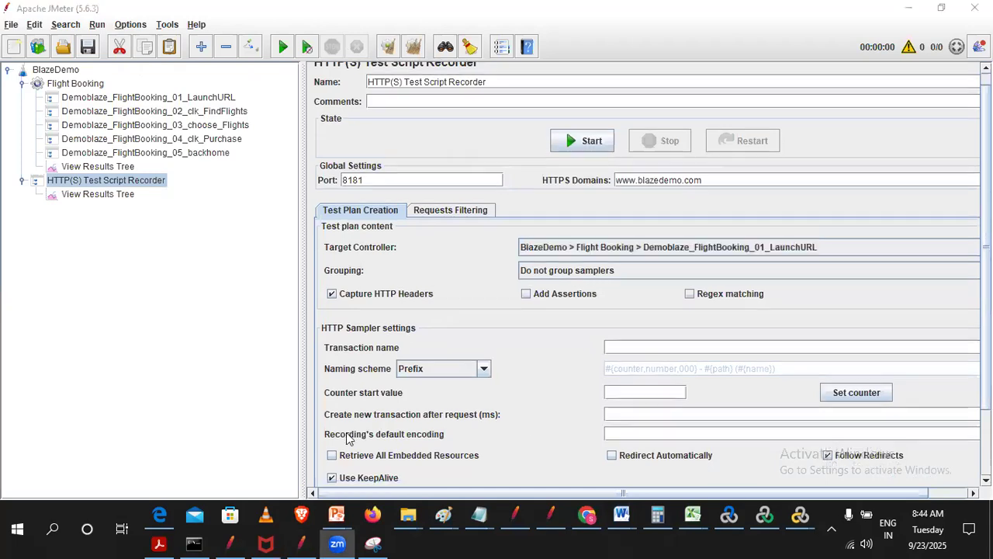
pyautogui.click(590, 142)
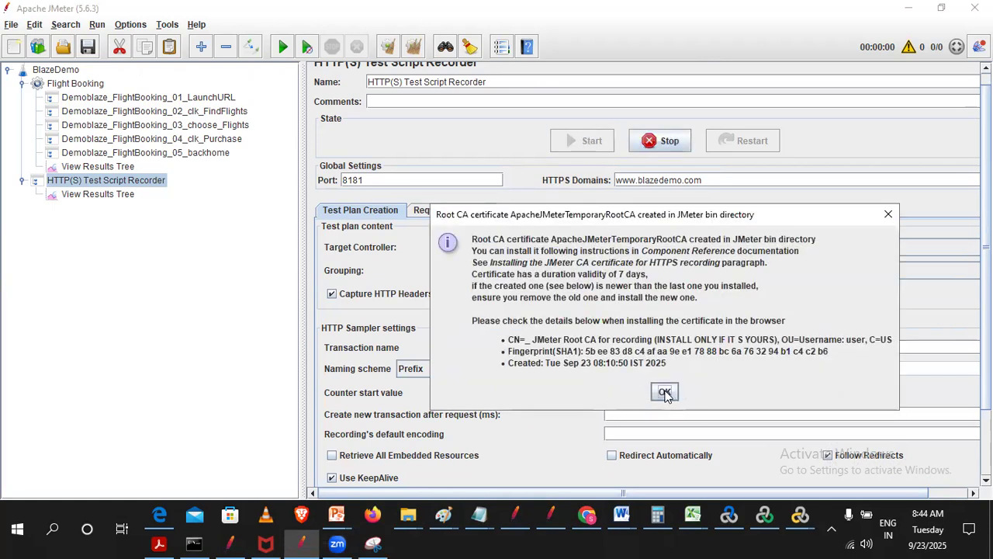
pyautogui.click(665, 392)
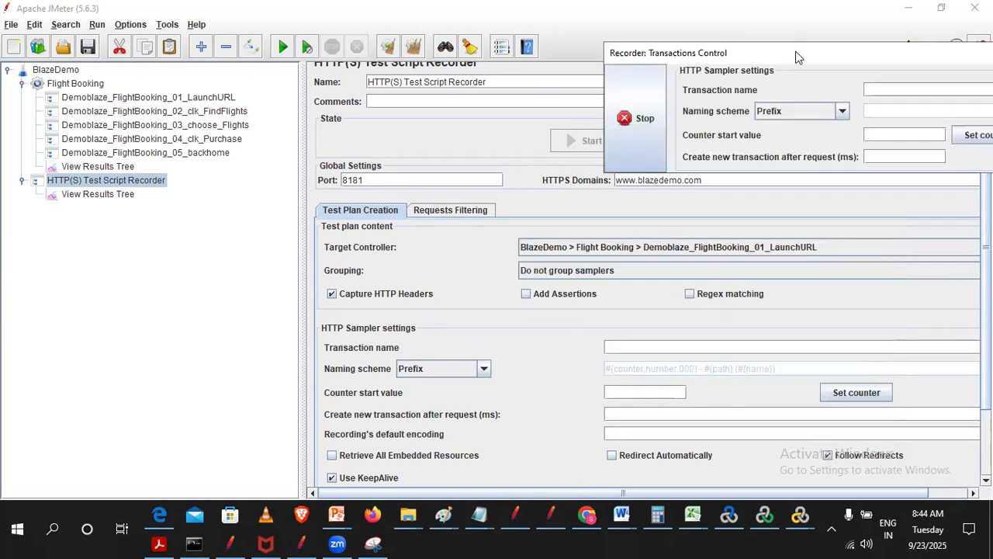
# - Move the Recorder: Transactions Control window clear of the recorder settings and set the transaction name to Launch
pyautogui.moveTo(799, 58); pyautogui.dragTo(218, 237)
pyautogui.click(340, 275)
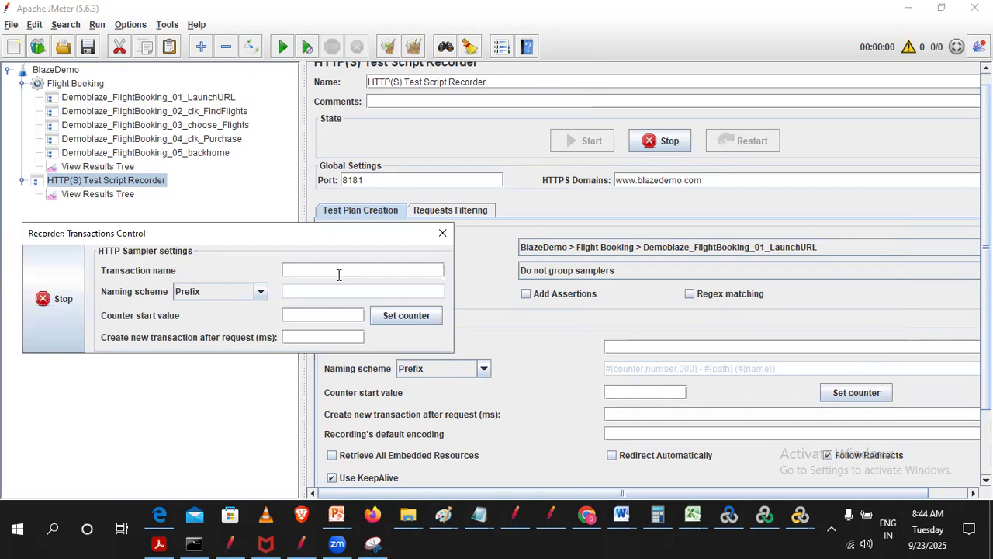
pyautogui.write('Launch')
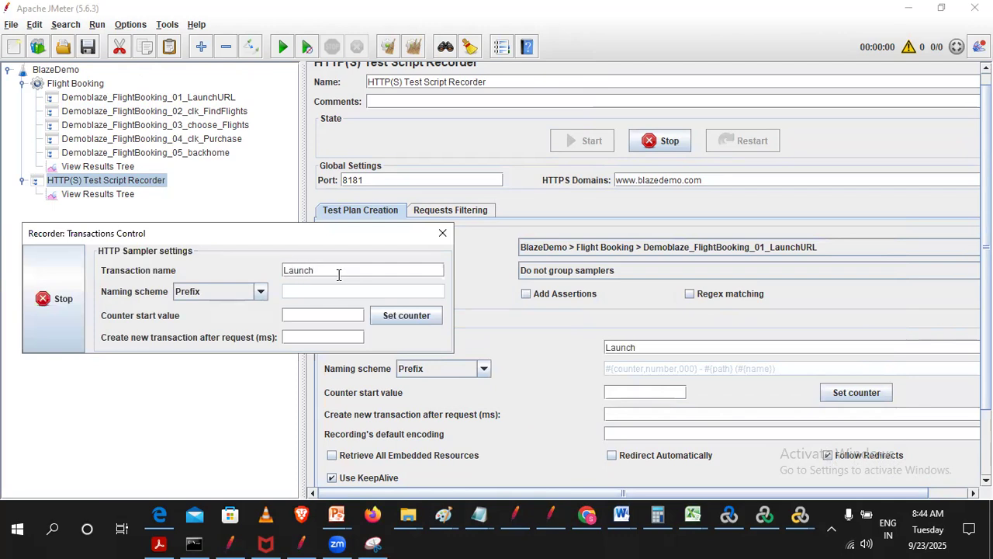
# - Load blazedemo.com in the blank Chrome tab and proceed past the certificate warning to the site
pyautogui.click(586, 522)
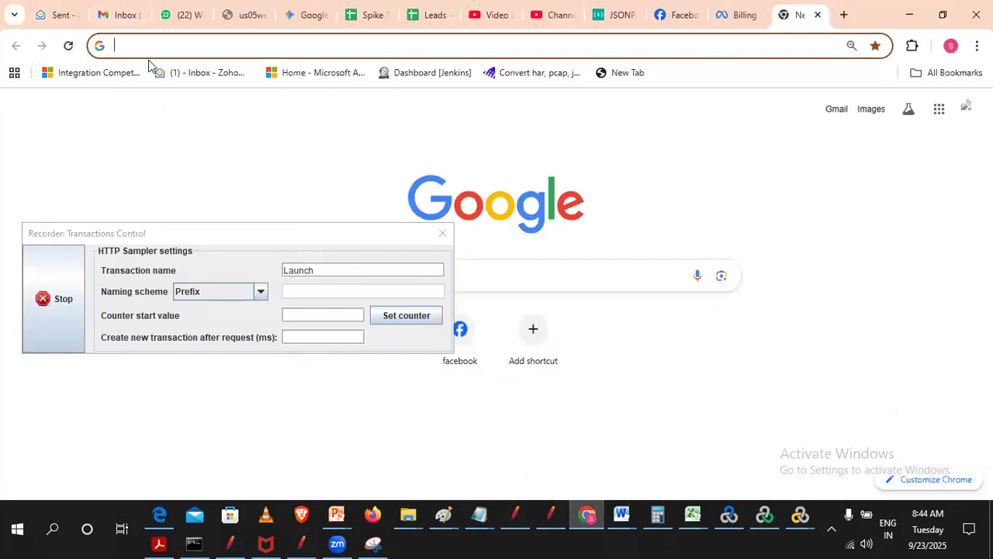
pyautogui.write('b')
pyautogui.press('Return')
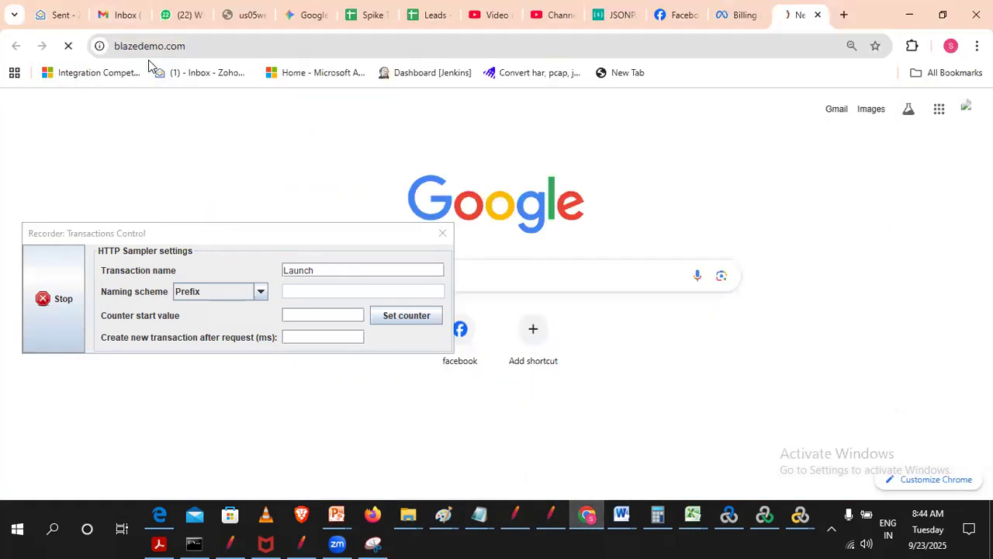
pyautogui.moveTo(170, 236); pyautogui.dragTo(588, 10)
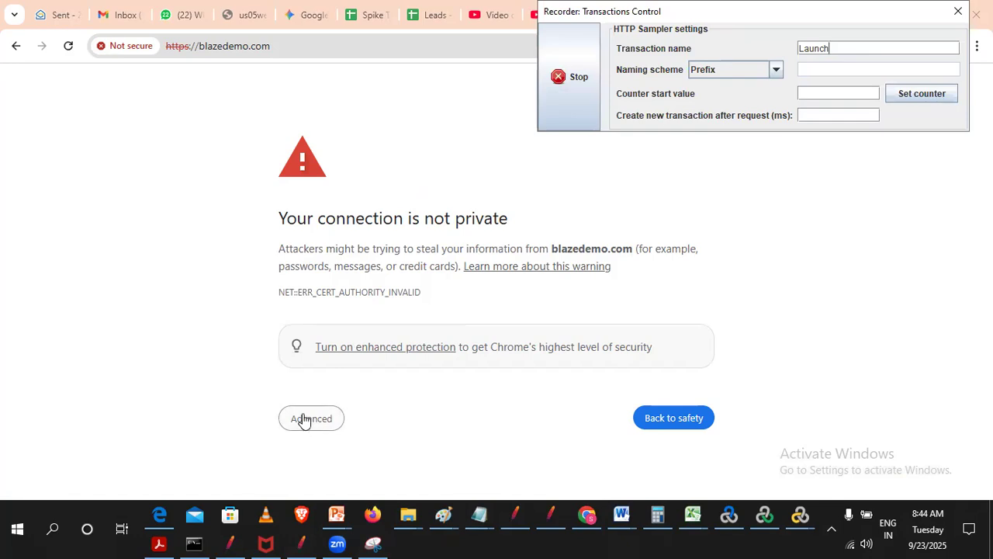
pyautogui.click(303, 419)
pyautogui.scroll(-1, 349, 422)
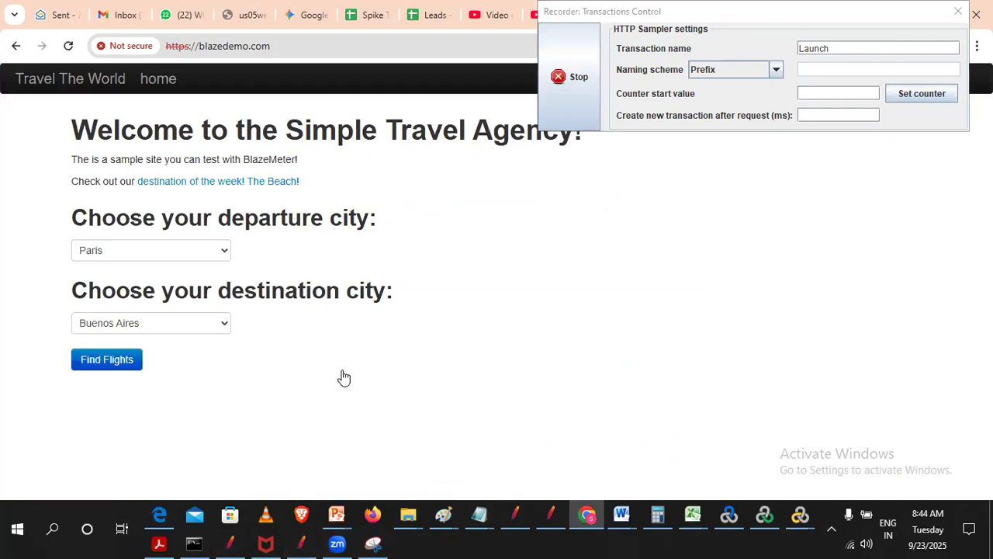
# - Switch to JMeter and inspect the requests recorded under Demoblaze_FlightBooking_01_LaunchURL, including the generate_204 request
pyautogui.click(301, 542)
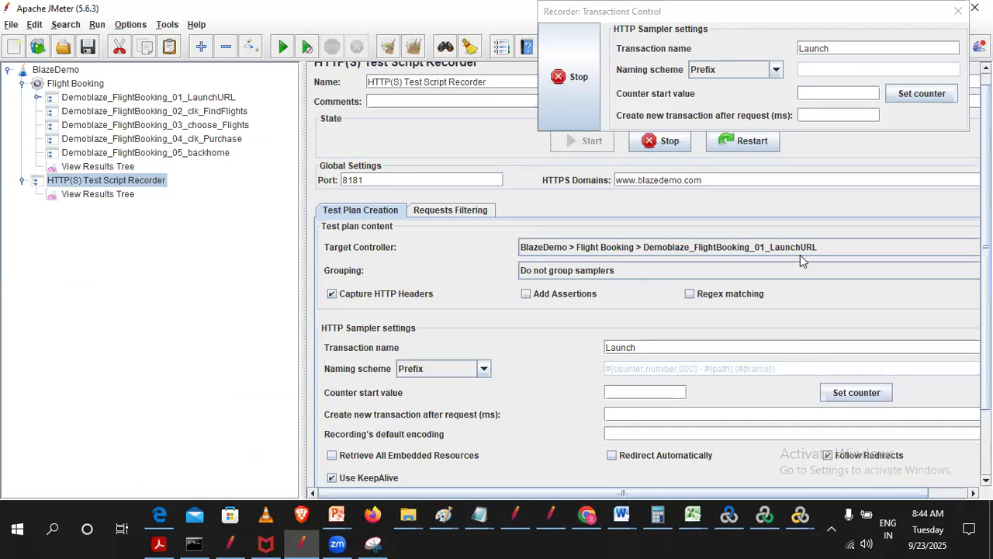
pyautogui.click(35, 99)
pyautogui.click(113, 111)
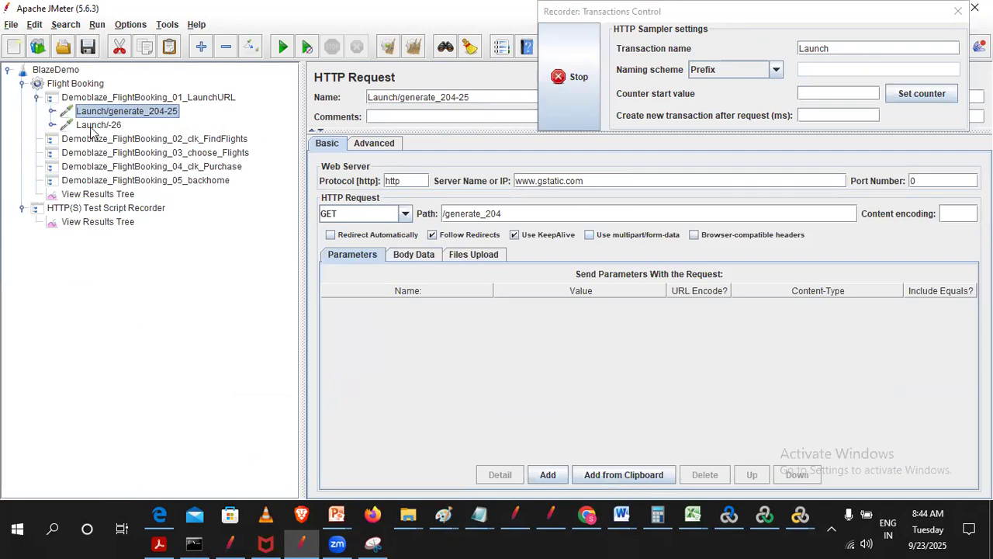
pyautogui.click(36, 99)
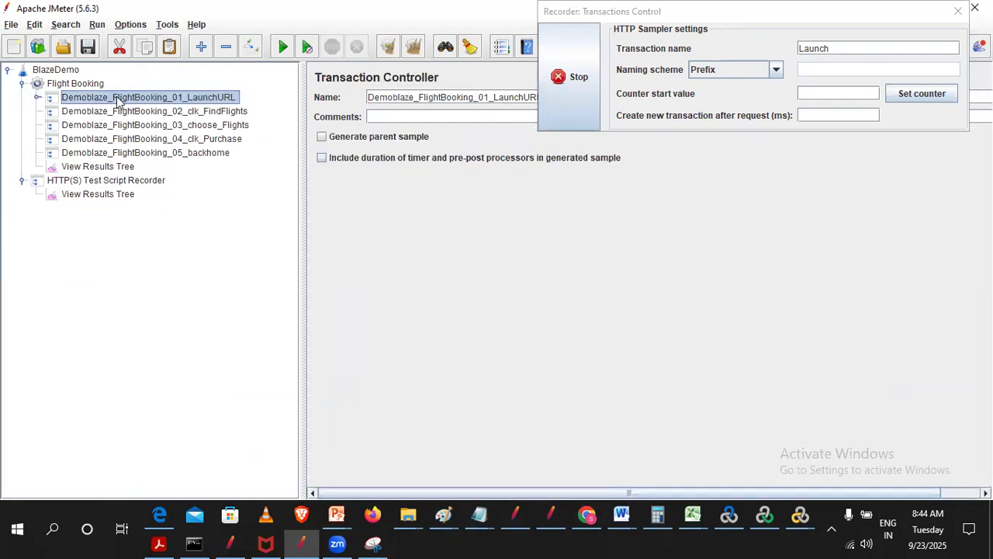
# - Set the recorder's target controller to Demoblaze_FlightBooking_02_clk_FindFlights and the transaction name to FindFlights
pyautogui.click(114, 182)
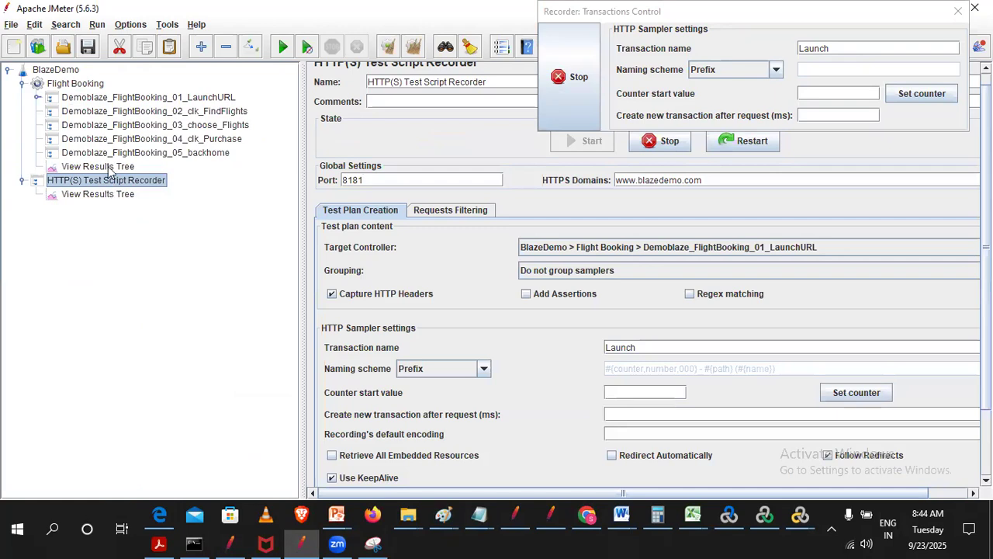
pyautogui.click(742, 248)
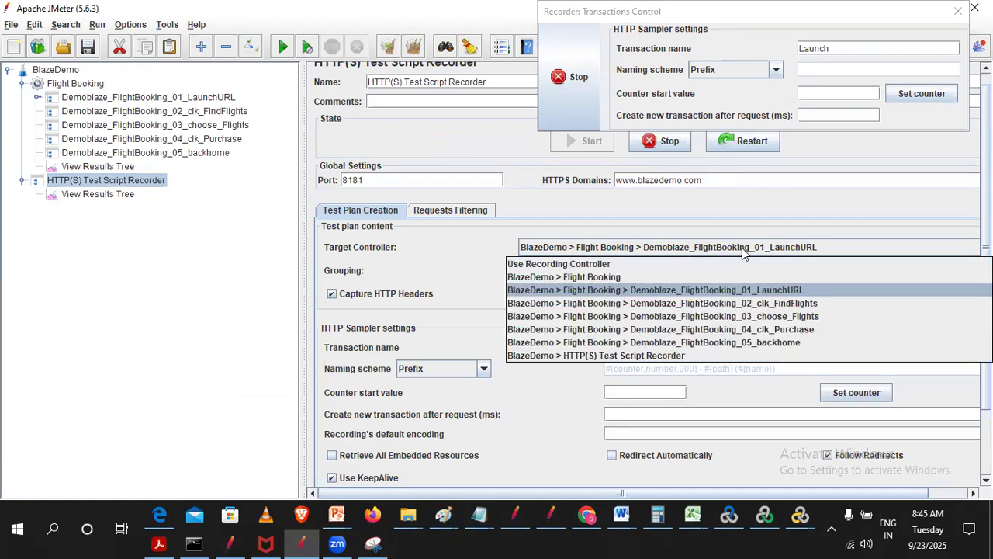
pyautogui.click(794, 304)
pyautogui.click(838, 46)
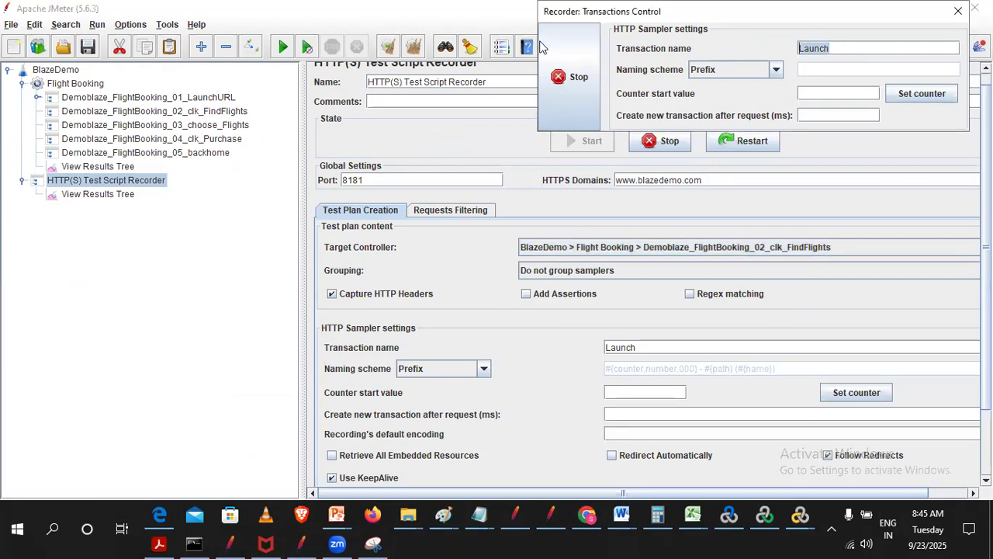
pyautogui.write('Fin')
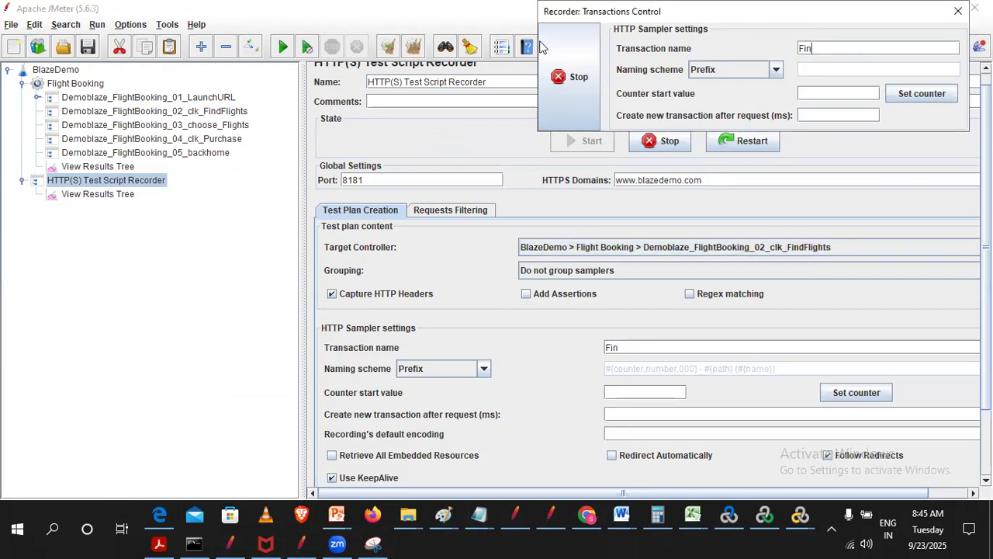
pyautogui.write('dFlights')
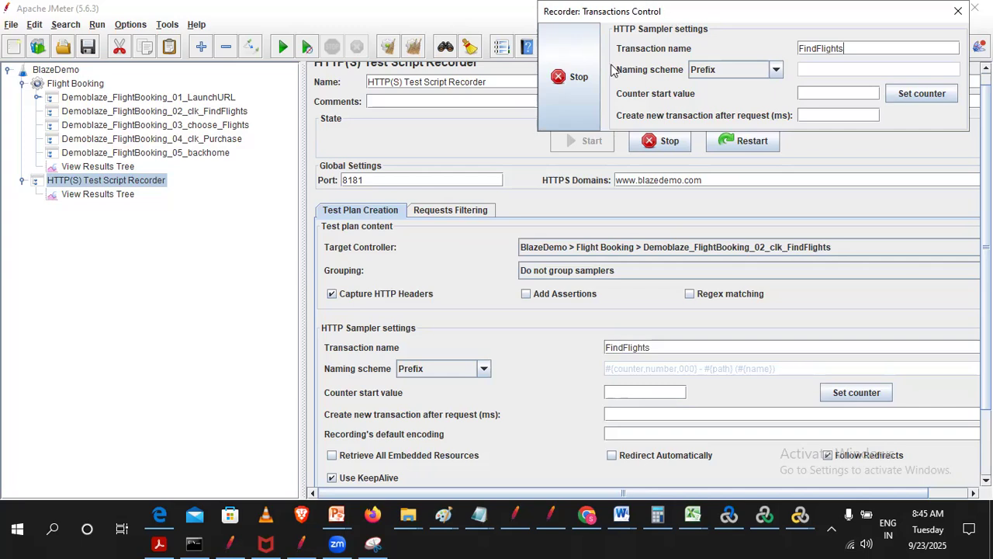
pyautogui.moveTo(698, 12); pyautogui.dragTo(109, 285)
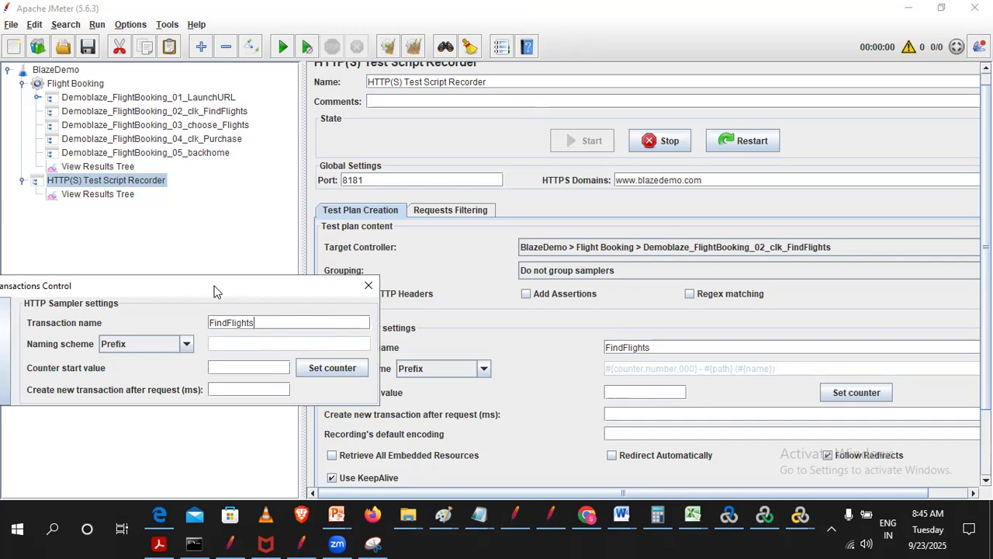
pyautogui.moveTo(217, 291); pyautogui.dragTo(263, 291)
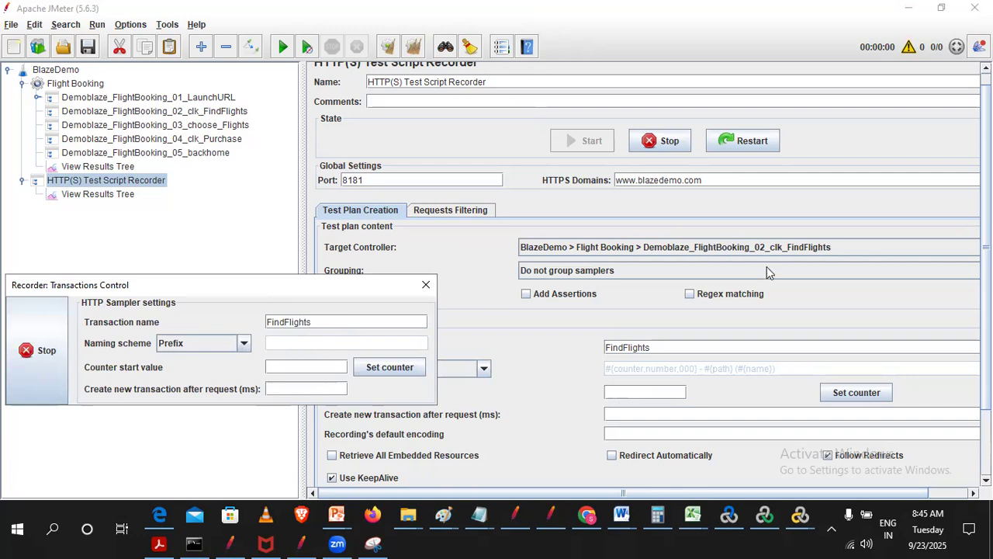
# - Switch to Chrome, choose London as the BlazeDemo destination city and find flights from Paris
pyautogui.click(587, 515)
pyautogui.moveTo(219, 285); pyautogui.dragTo(882, 223)
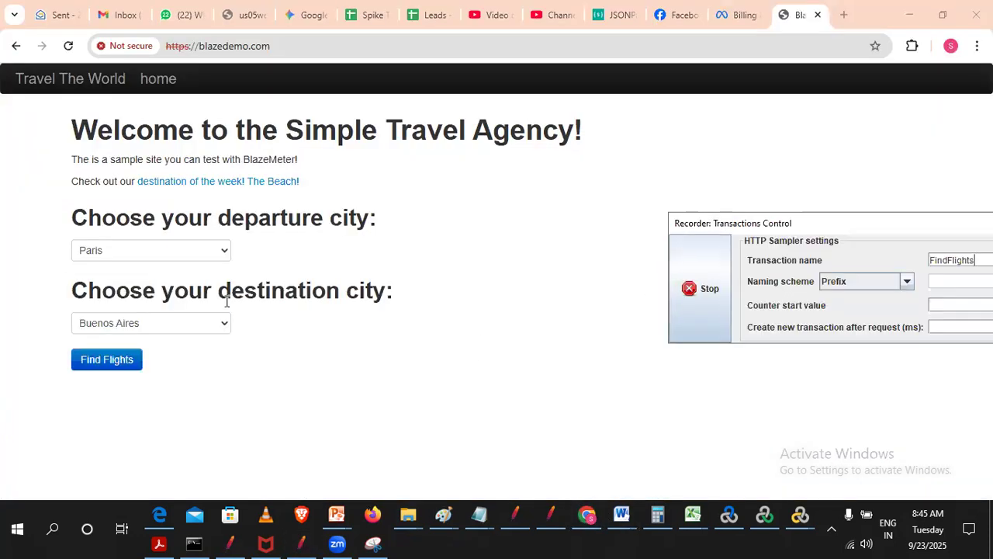
pyautogui.click(127, 319)
pyautogui.click(120, 324)
pyautogui.click(113, 378)
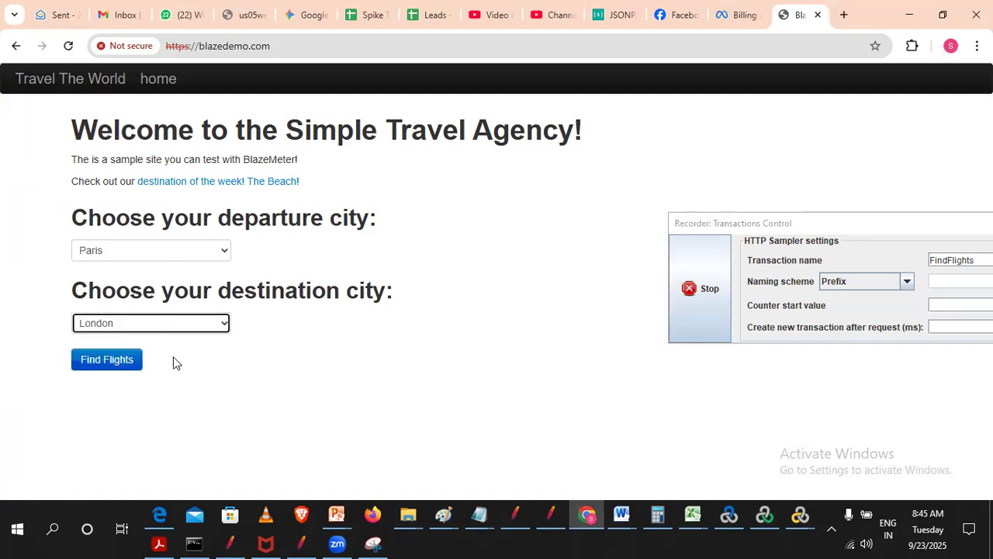
pyautogui.click(98, 361)
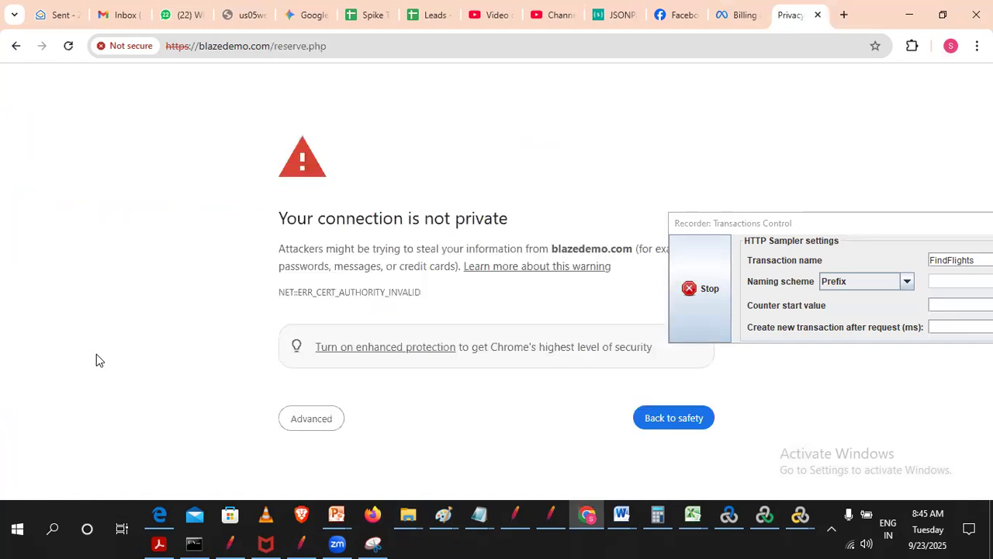
# - Proceed past the certificate warning on reserve.php to the list of flights
pyautogui.click(324, 422)
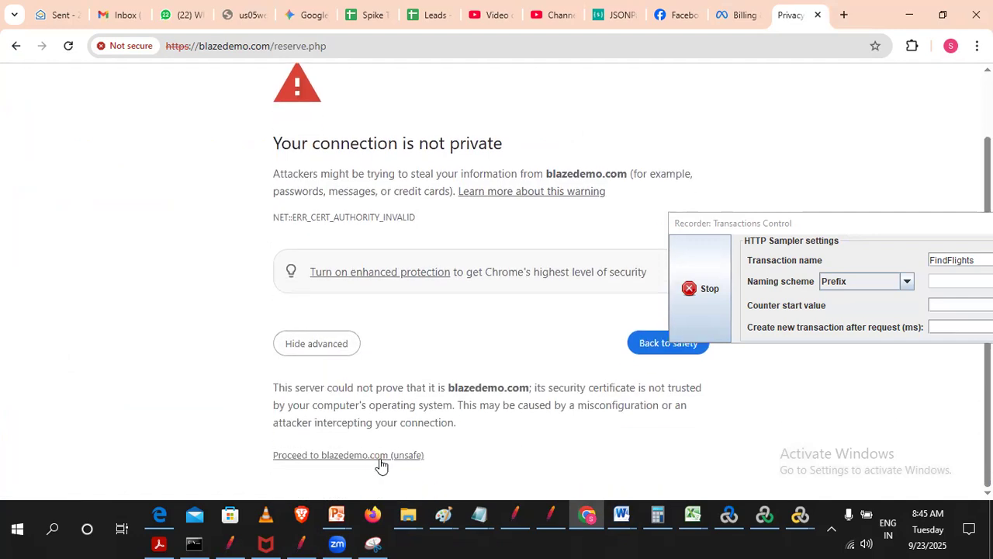
pyautogui.click(380, 458)
pyautogui.click(543, 170)
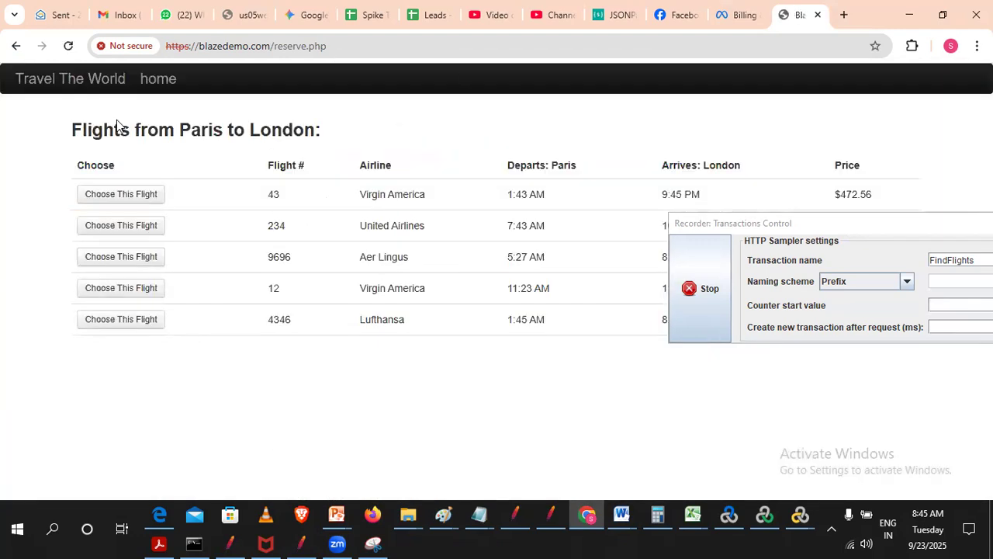
# - Switch to JMeter and set the recorder's target controller to Demoblaze_FlightBooking_03_choose_Flights
pyautogui.click(301, 543)
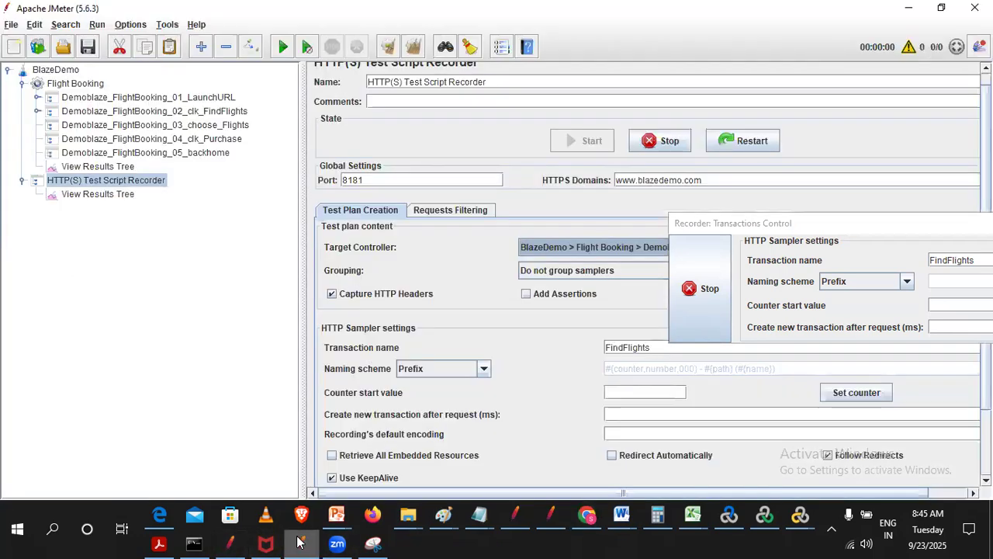
pyautogui.moveTo(815, 228); pyautogui.dragTo(105, 327)
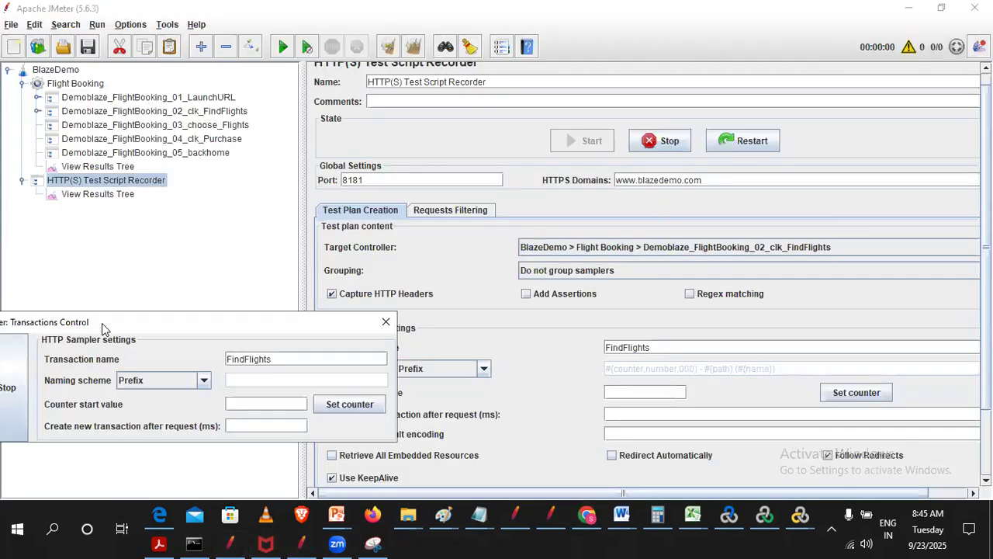
pyautogui.click(684, 247)
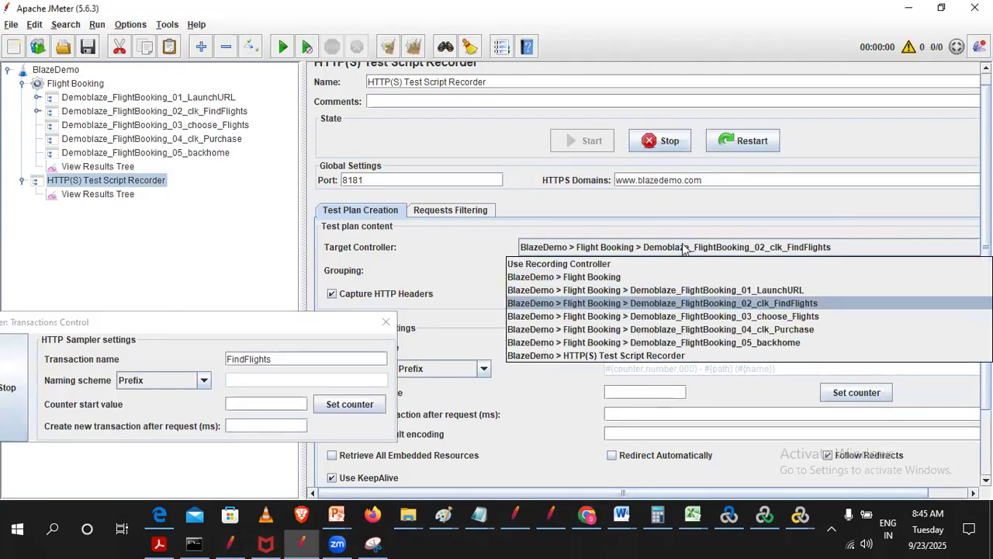
pyautogui.click(743, 317)
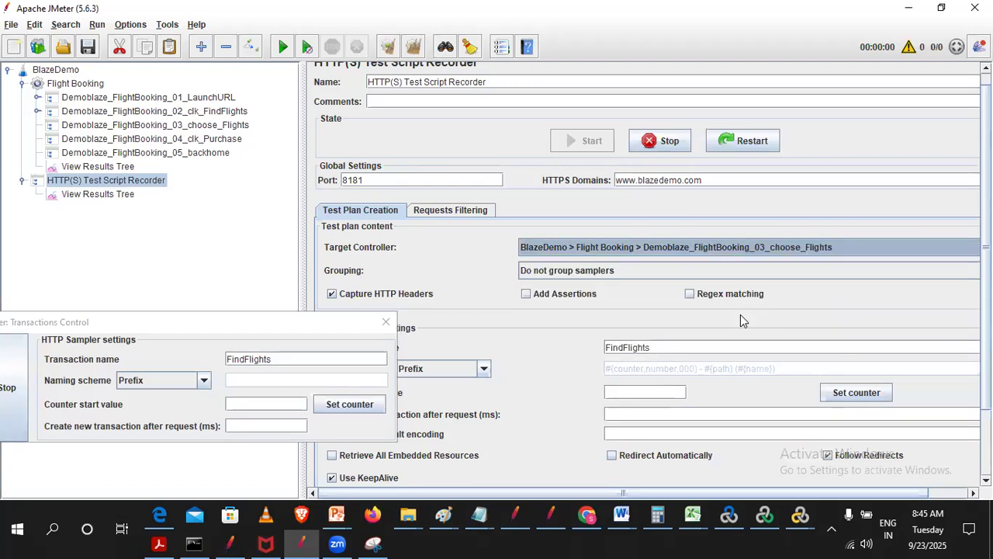
pyautogui.moveTo(287, 321); pyautogui.dragTo(964, 179)
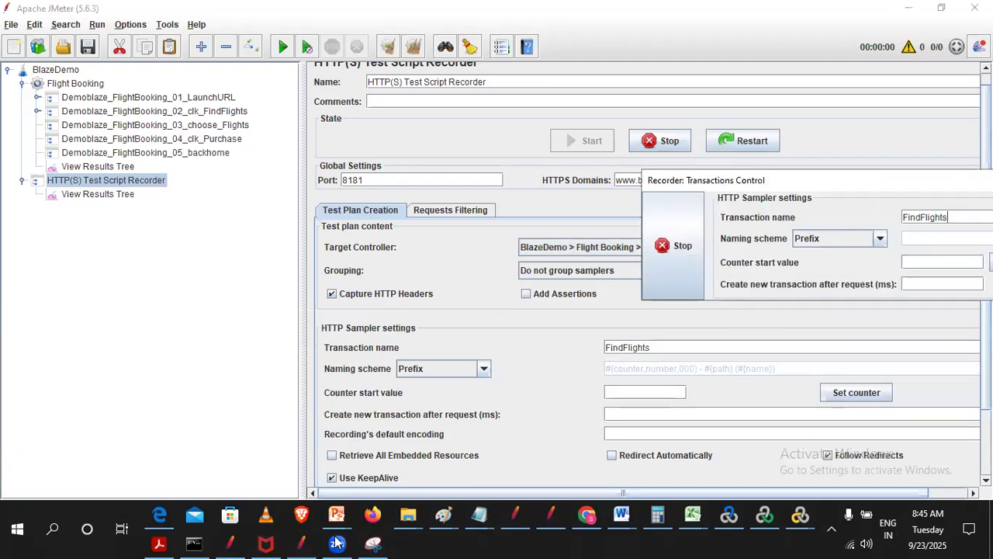
# - Switch to Chrome and change the recorder's transaction name to Choose, keeping the recorder window clear of the flight list
pyautogui.click(588, 515)
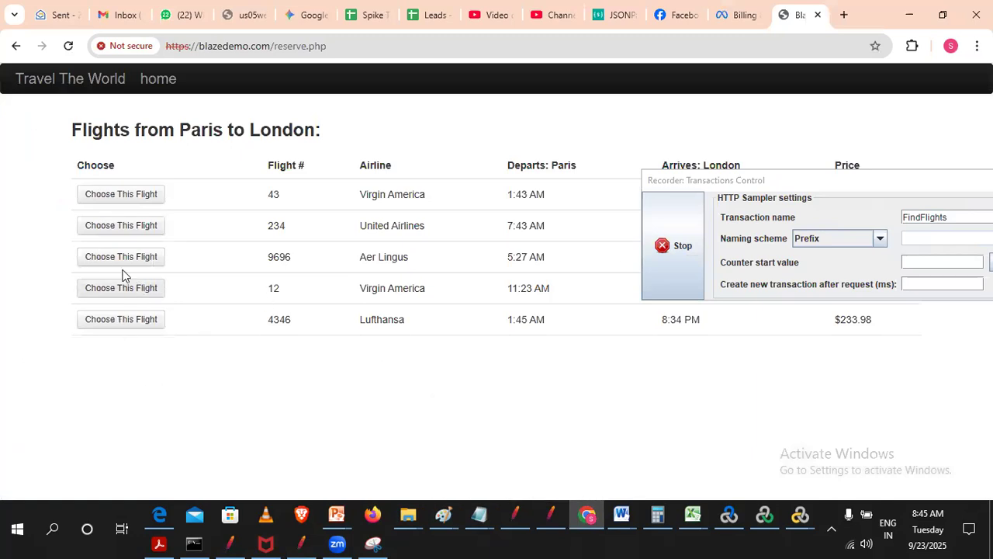
pyautogui.click(852, 201)
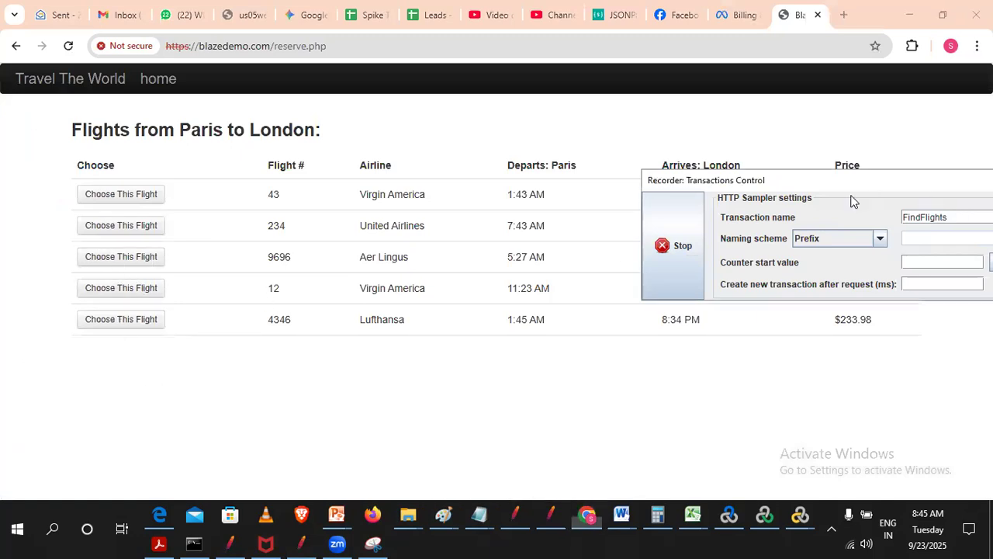
pyautogui.moveTo(852, 185); pyautogui.dragTo(298, 310)
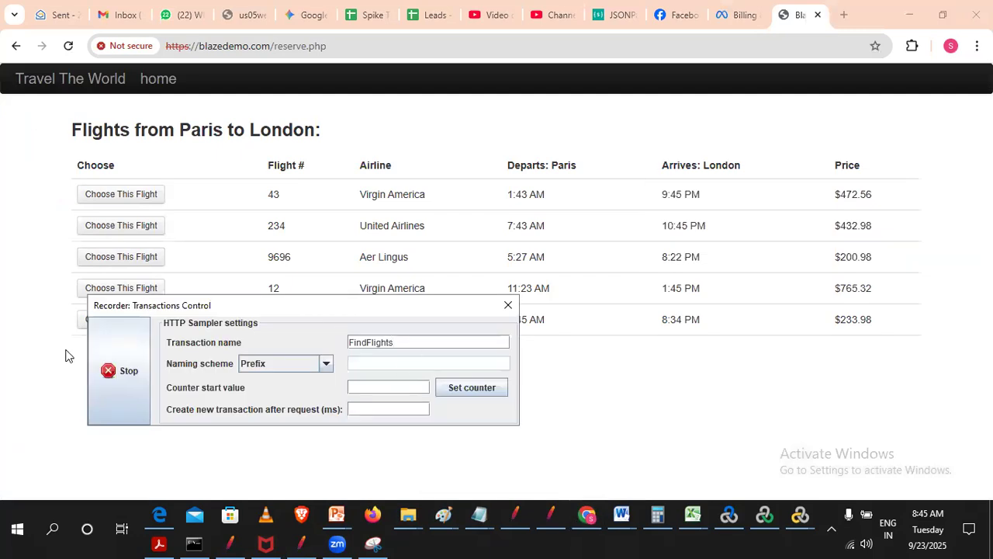
pyautogui.press('BackSpace')
pyautogui.press('BackSpace')
pyautogui.press('BackSpace')
pyautogui.press('BackSpace')
pyautogui.press('BackSpace')
pyautogui.press('BackSpace')
pyautogui.press('BackSpace')
pyautogui.press('BackSpace')
pyautogui.moveTo(199, 301); pyautogui.dragTo(423, 352)
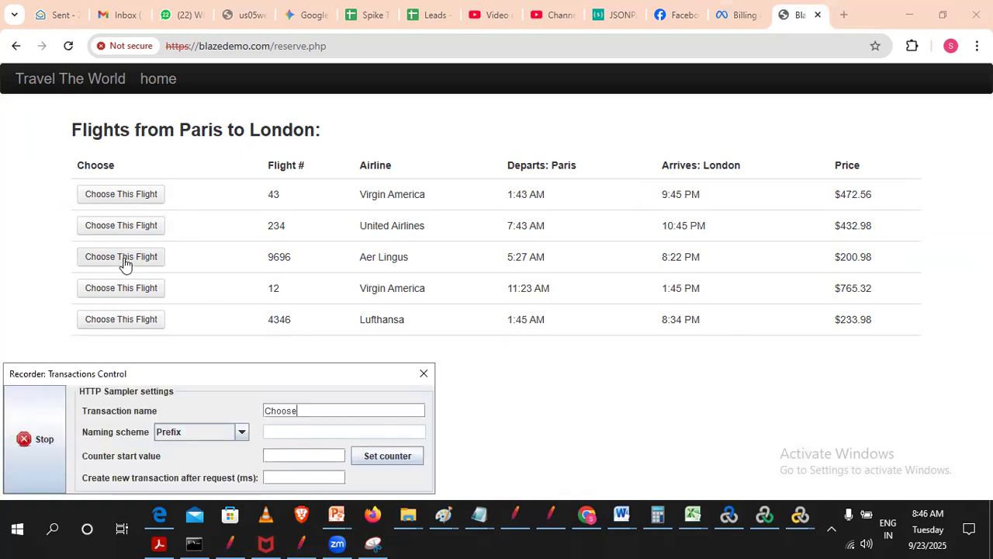
# - Choose the Aer Lingus flight 9696, proceed past the certificate warning on purchase.php and confirm the form resubmission
pyautogui.click(125, 258)
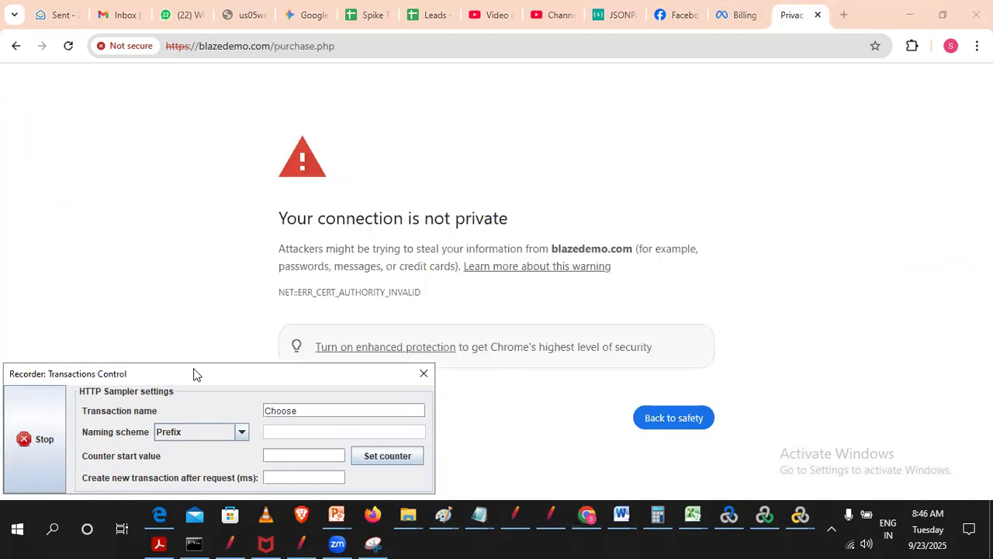
pyautogui.click(300, 425)
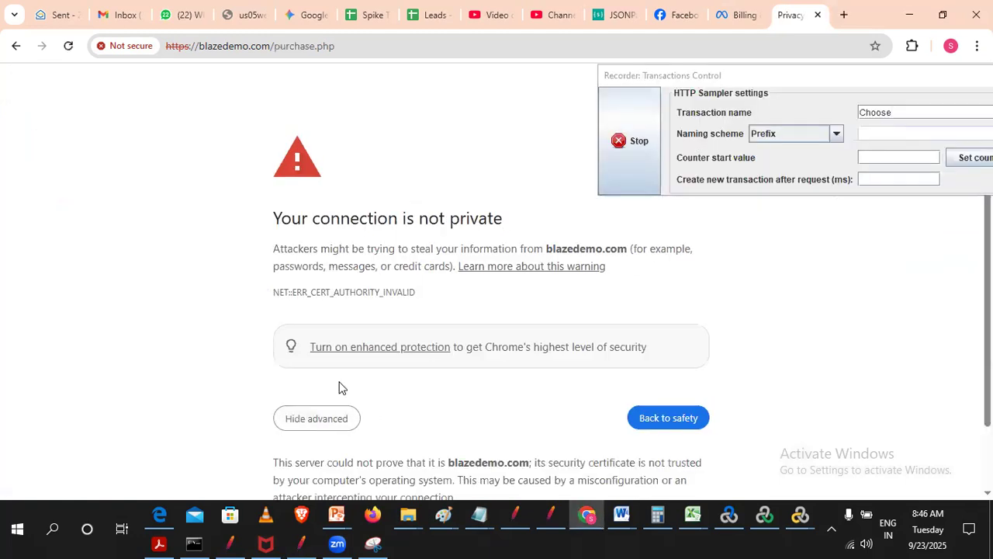
pyautogui.scroll(-1, 339, 386)
pyautogui.click(308, 460)
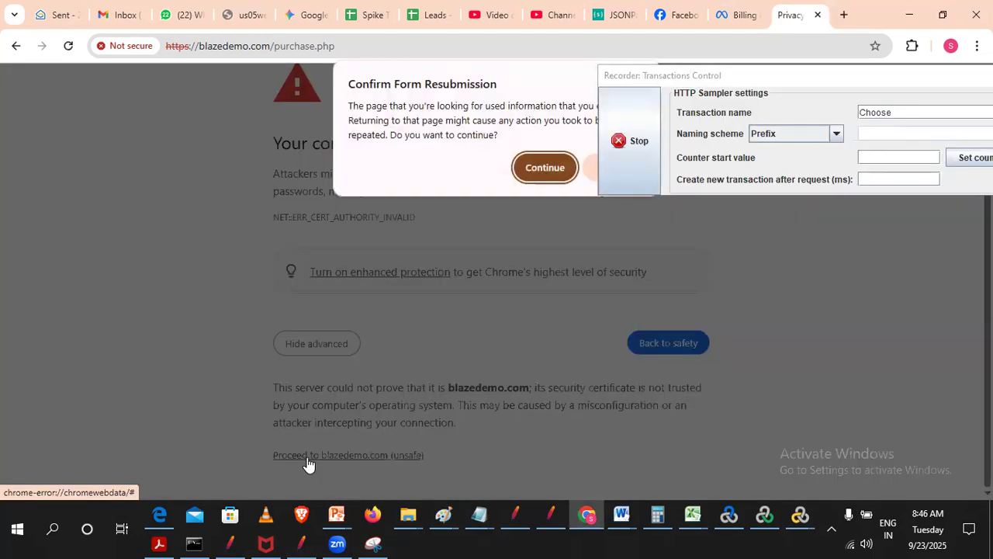
pyautogui.click(549, 169)
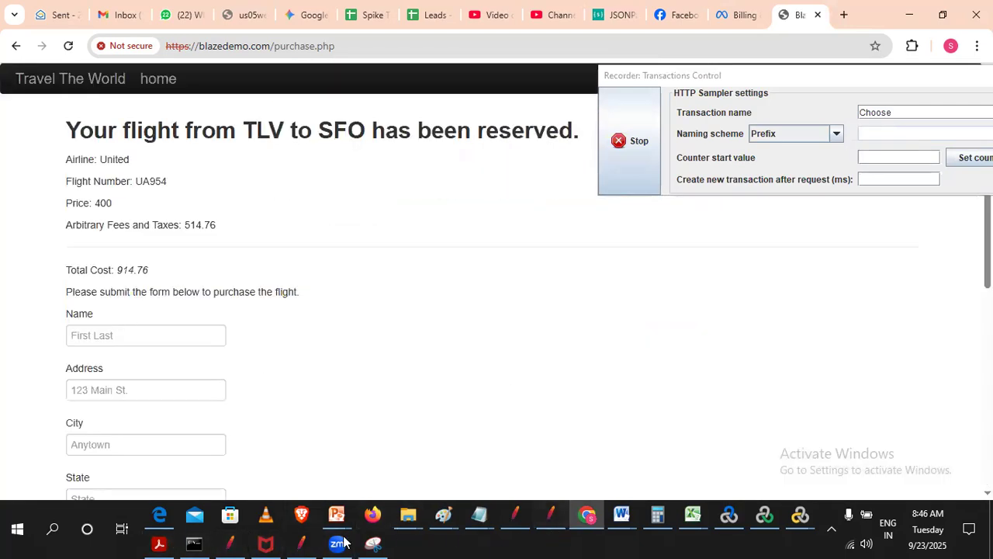
# - Switch to JMeter and set the recorder's target controller to Demoblaze_FlightBooking_04_clk_Purchase and the transaction name to Purchase
pyautogui.click(303, 542)
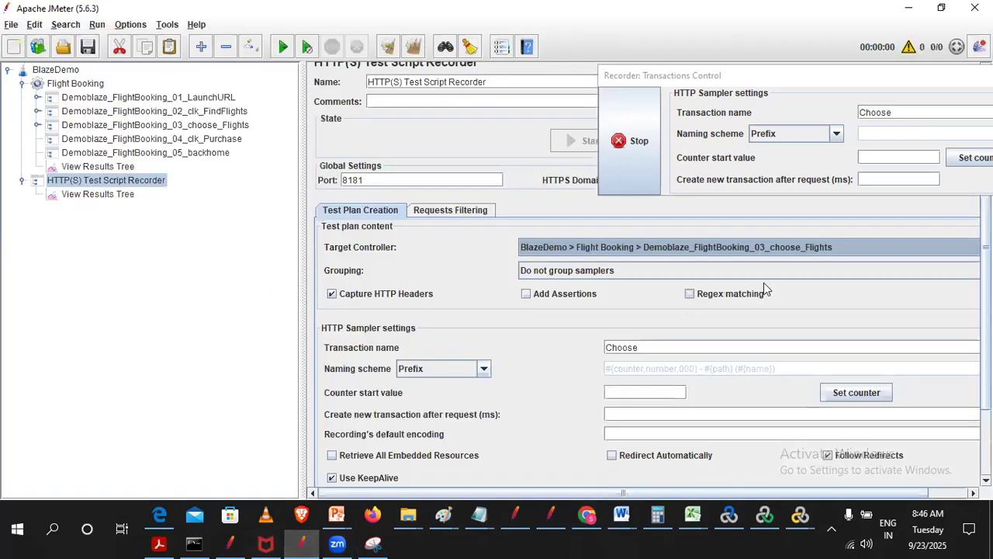
pyautogui.click(781, 249)
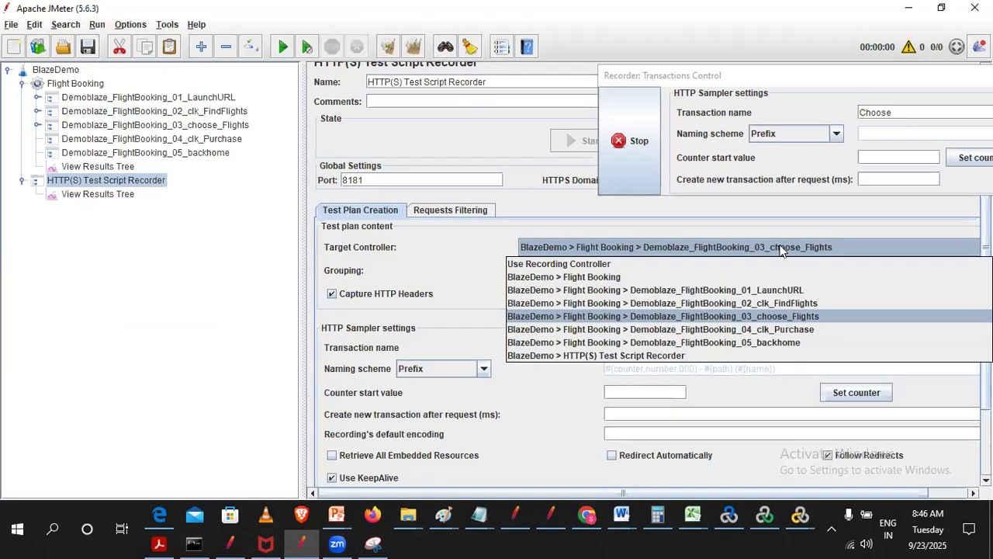
pyautogui.click(791, 330)
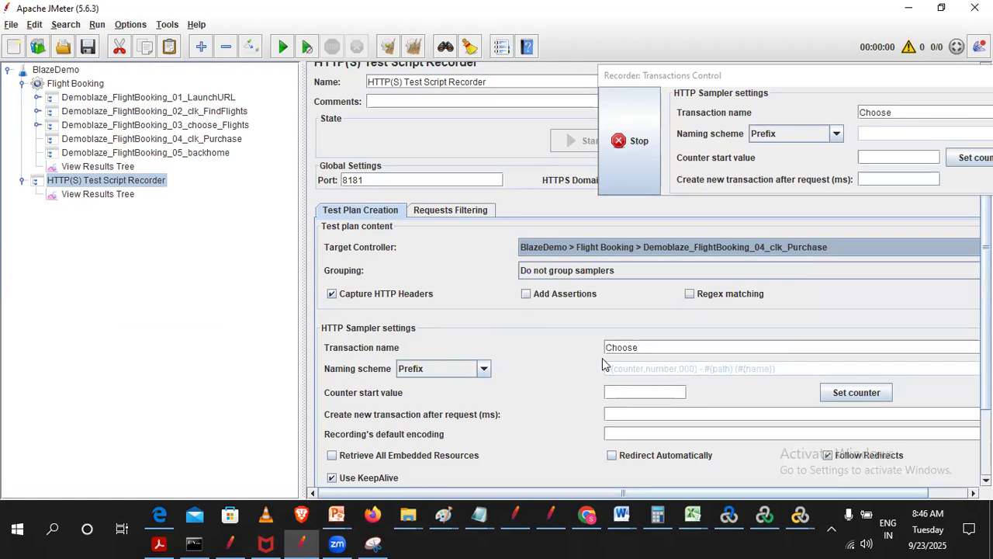
pyautogui.doubleClick(927, 113)
pyautogui.write('Purchase')
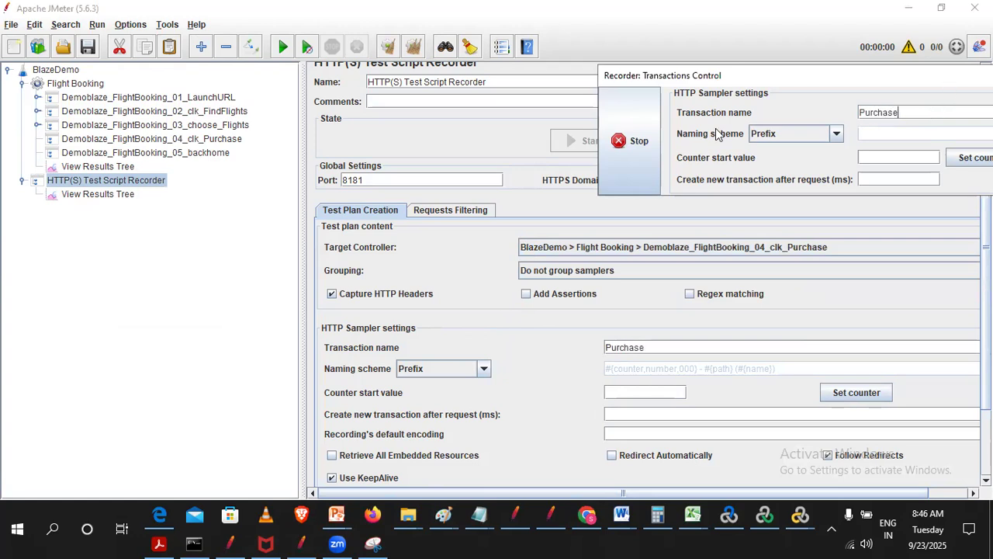
pyautogui.moveTo(745, 76); pyautogui.dragTo(84, 364)
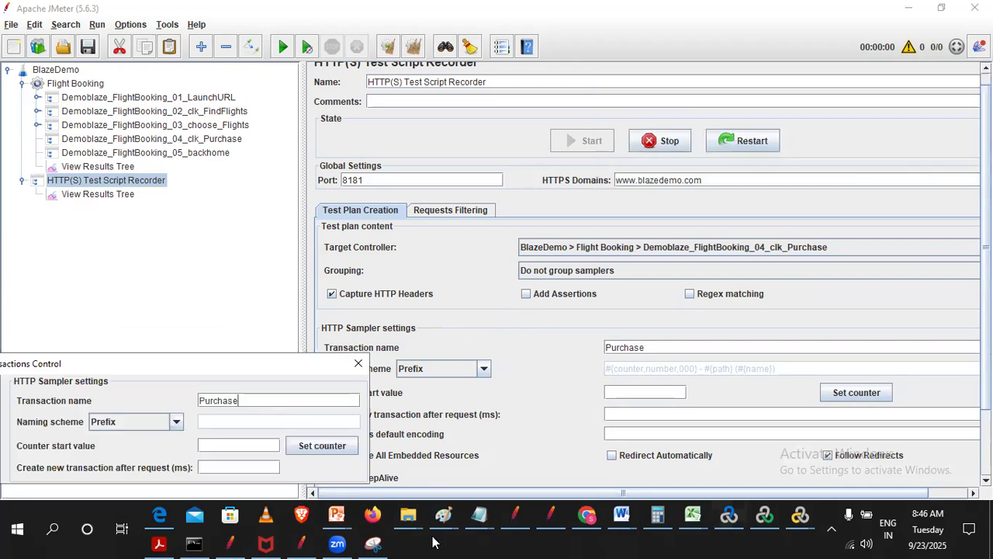
pyautogui.moveTo(327, 370); pyautogui.dragTo(992, 378)
# - Switch to Chrome and complete the purchase form with the first saved name and address profile, the credit card number and the name on card
pyautogui.click(587, 515)
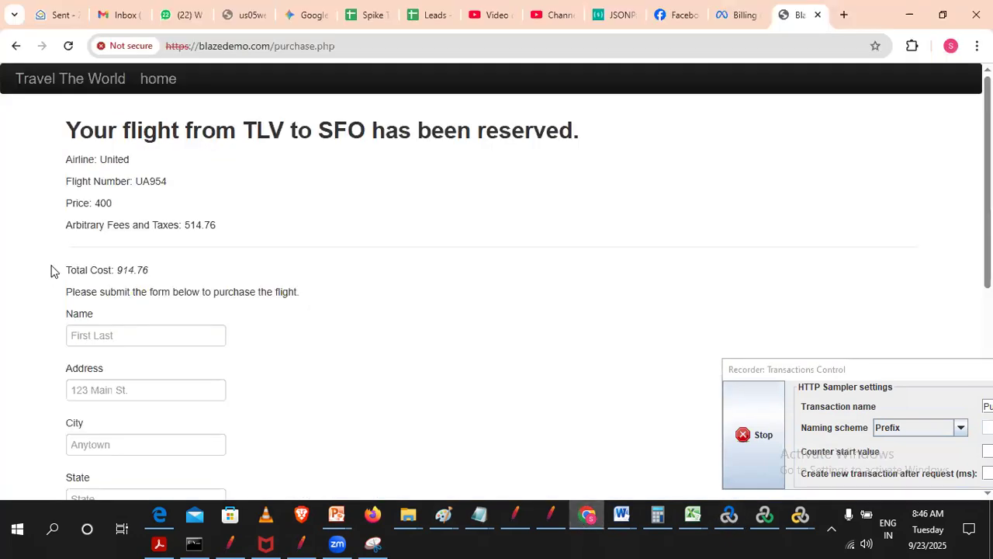
pyautogui.click(110, 335)
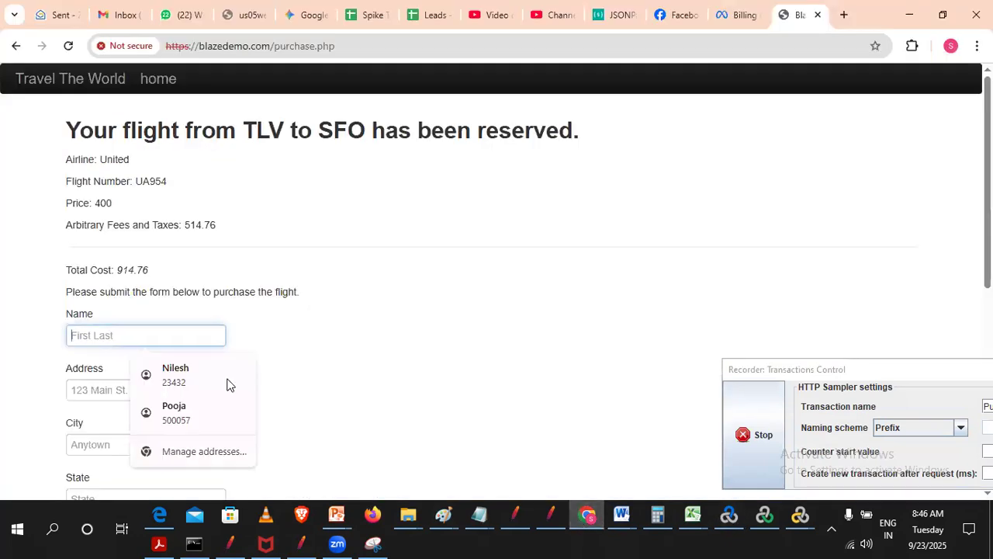
pyautogui.click(184, 380)
pyautogui.scroll(-5, 251, 393)
pyautogui.click(179, 299)
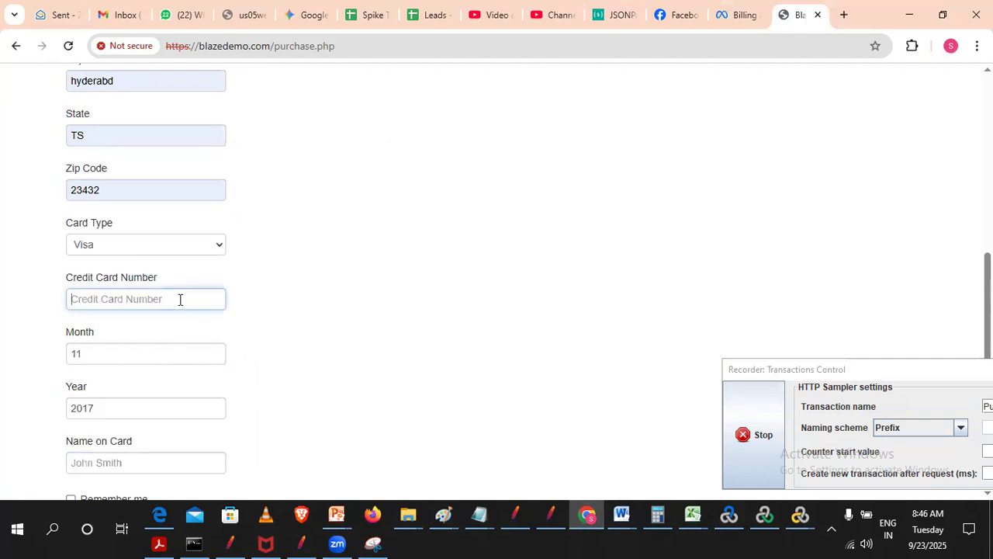
pyautogui.write('24324324')
pyautogui.scroll(-1, 338, 363)
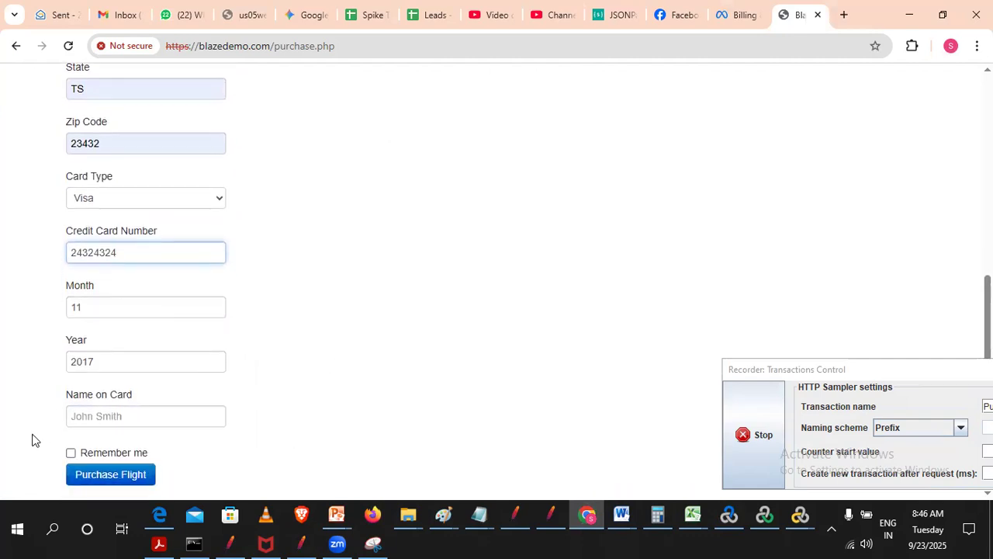
pyautogui.click(136, 422)
pyautogui.click(189, 273)
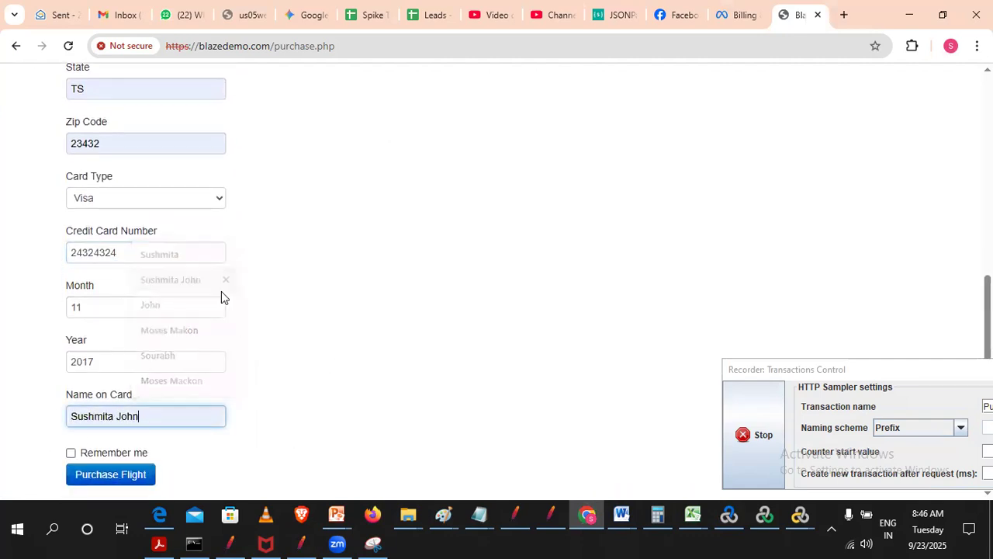
# - Purchase the flight, proceed past the certificate warning on confirmation.php and confirm the form resubmission
pyautogui.click(110, 476)
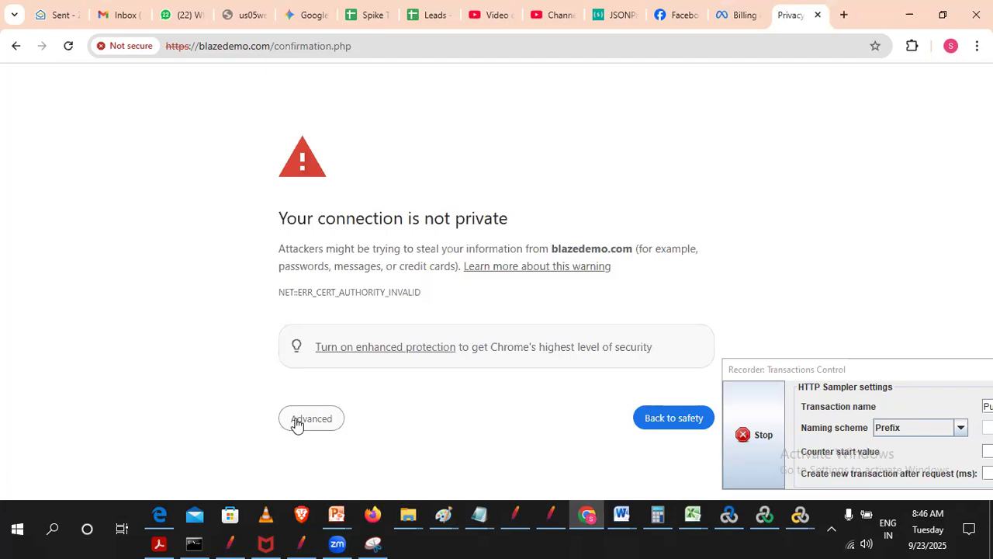
pyautogui.click(296, 424)
pyautogui.scroll(-1, 195, 355)
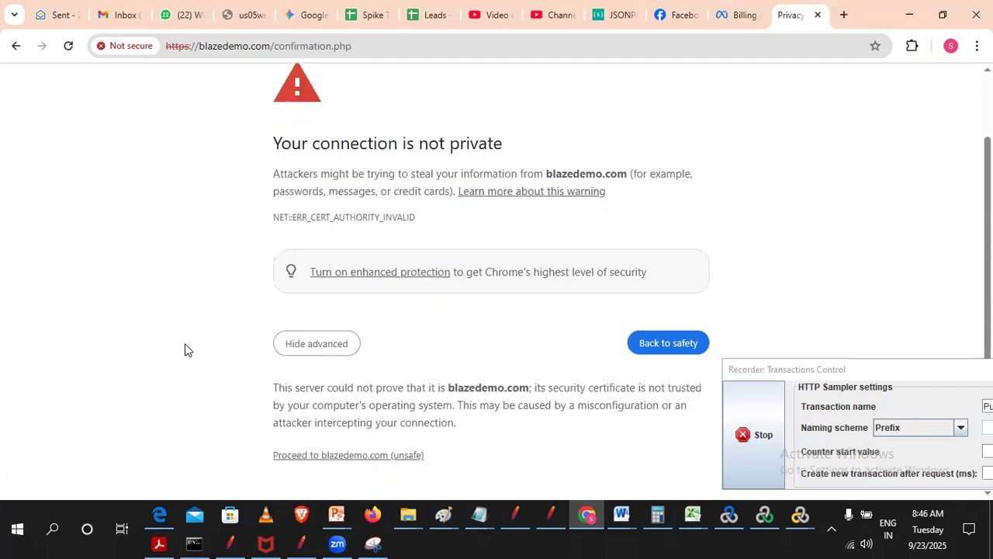
pyautogui.click(337, 458)
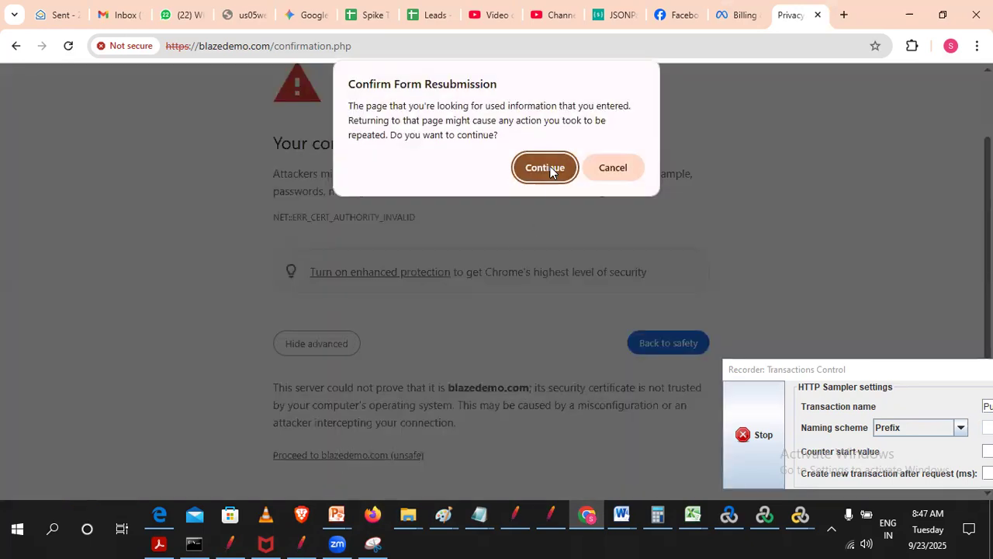
pyautogui.click(545, 168)
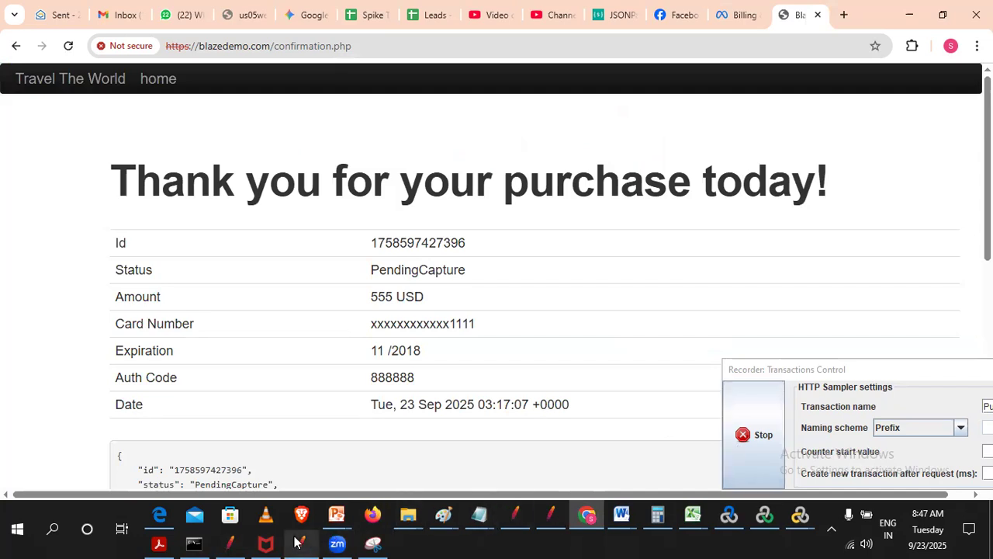
# - Switch to JMeter and set the recorder's target controller to Demoblaze_FlightBooking_05_backhome and the transaction name to BackHome
pyautogui.click(299, 543)
pyautogui.click(628, 247)
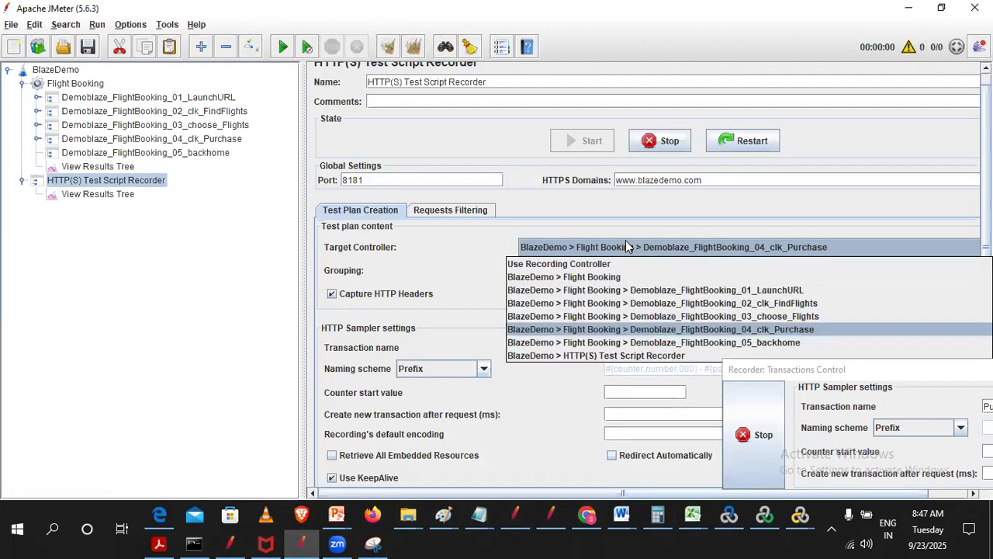
pyautogui.click(718, 342)
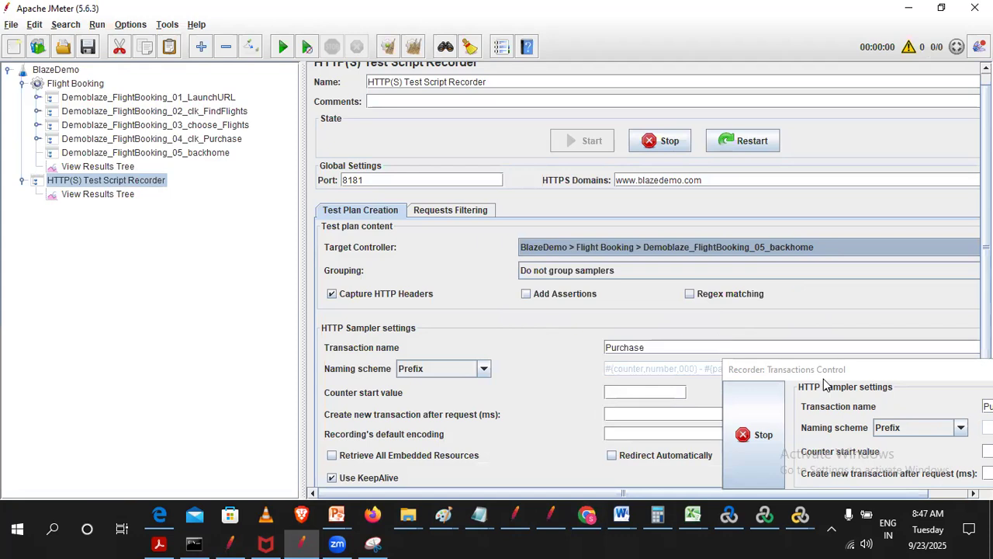
pyautogui.moveTo(753, 370); pyautogui.dragTo(89, 265)
pyautogui.moveTo(399, 298); pyautogui.dragTo(155, 291)
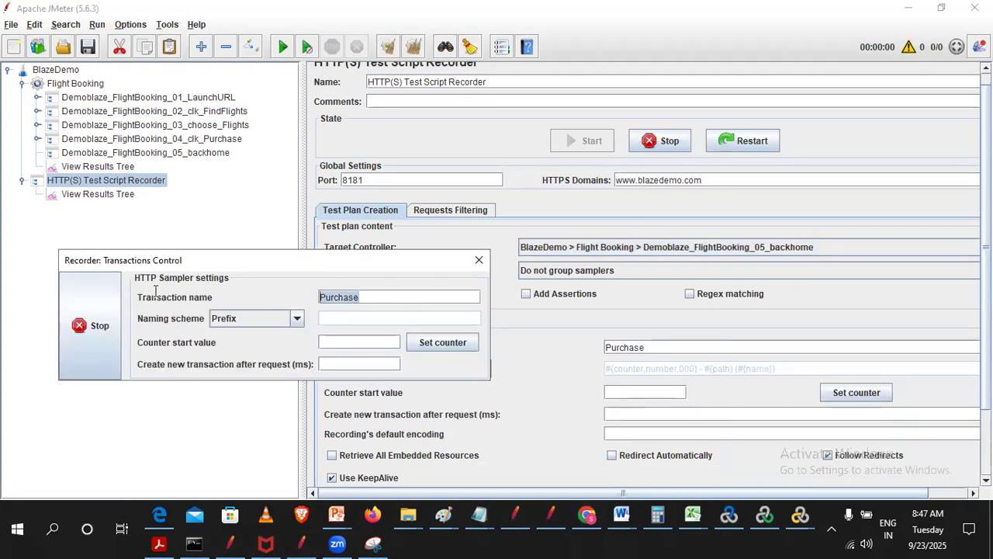
pyautogui.write('Bac')
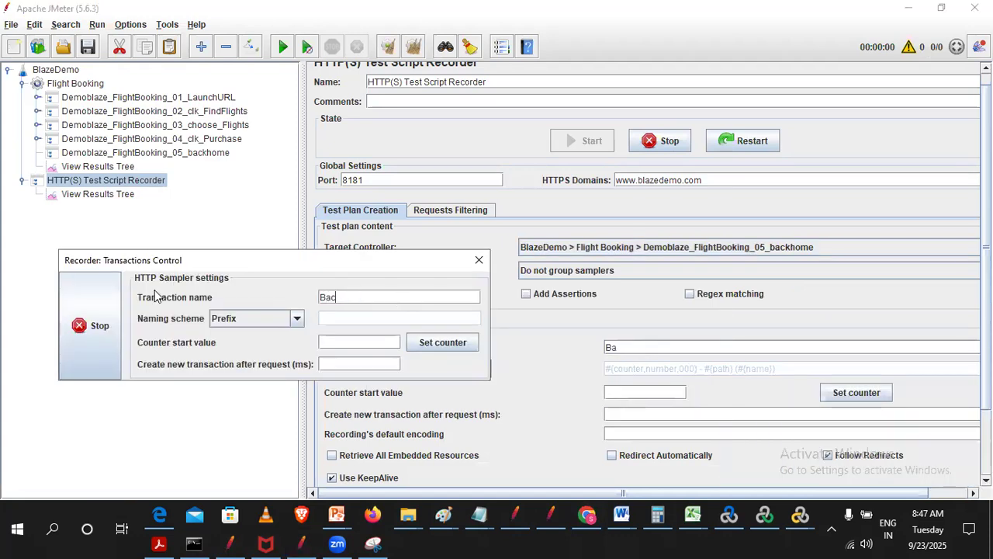
pyautogui.write('kHome')
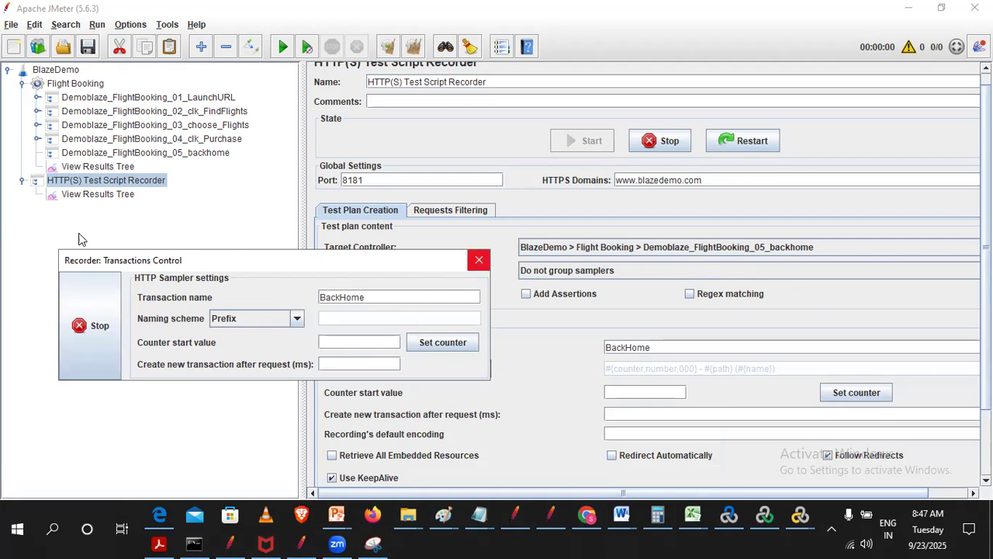
# - Inspect the requests recorded under Demoblaze_FlightBooking_04_clk_Purchase and Demoblaze_FlightBooking_03_choose_Flights
pyautogui.click(37, 139)
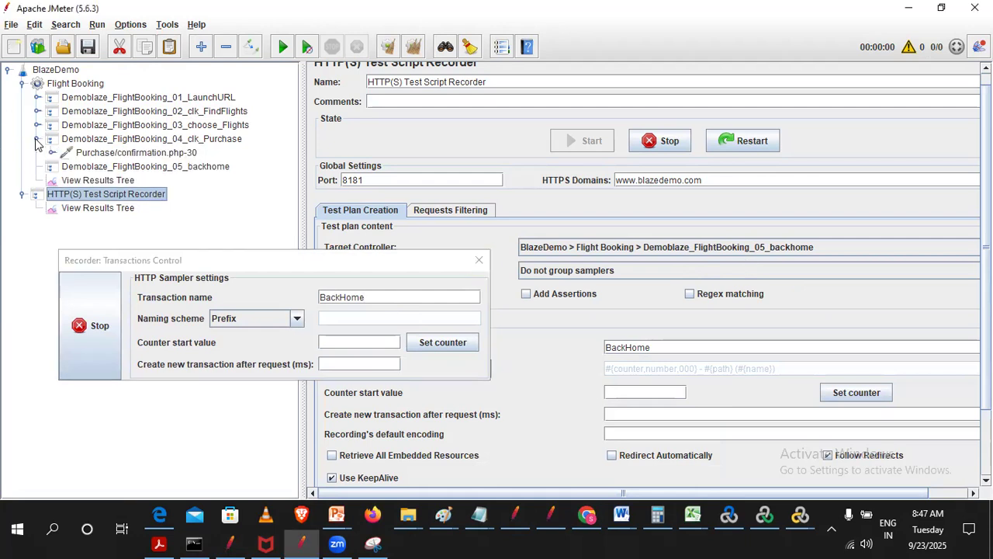
pyautogui.click(37, 139)
pyautogui.click(36, 125)
pyautogui.click(35, 125)
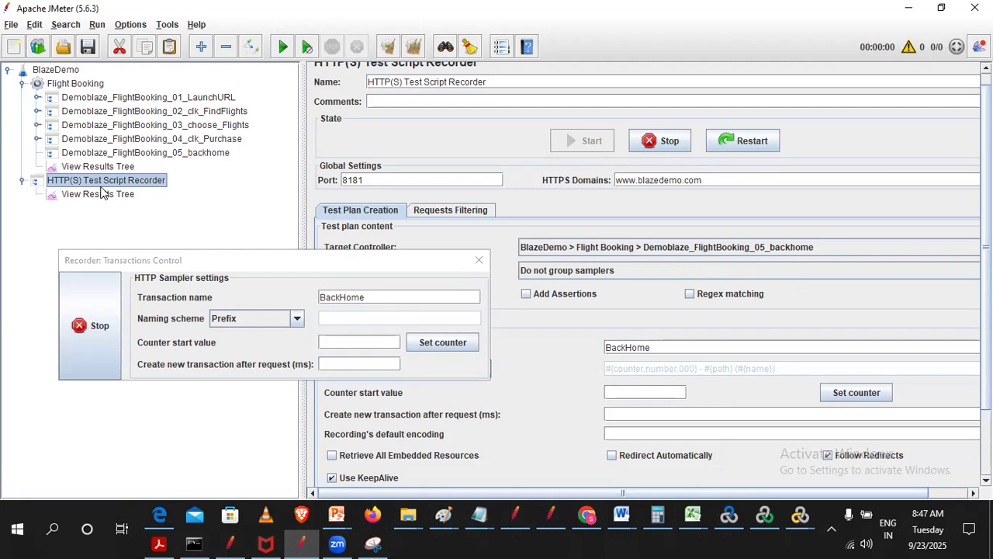
# - Switch to Chrome, move the recorder window aside and go to the BlazeDemo home page from the purchase confirmation
pyautogui.click(588, 515)
pyautogui.moveTo(251, 264); pyautogui.dragTo(865, 259)
pyautogui.click(173, 84)
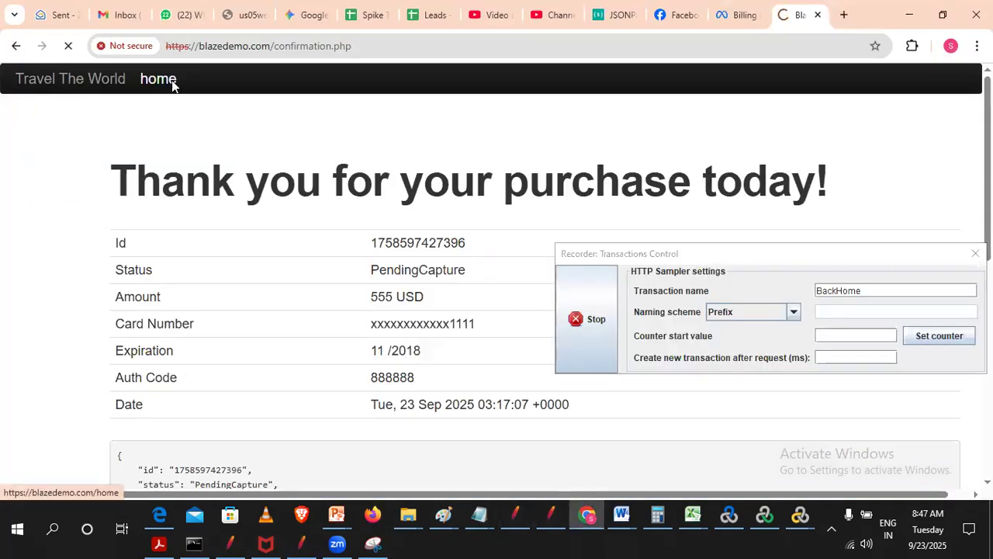
# - Proceed past the certificate warning for the BlazeDemo home page
pyautogui.click(315, 417)
pyautogui.scroll(-1, 163, 328)
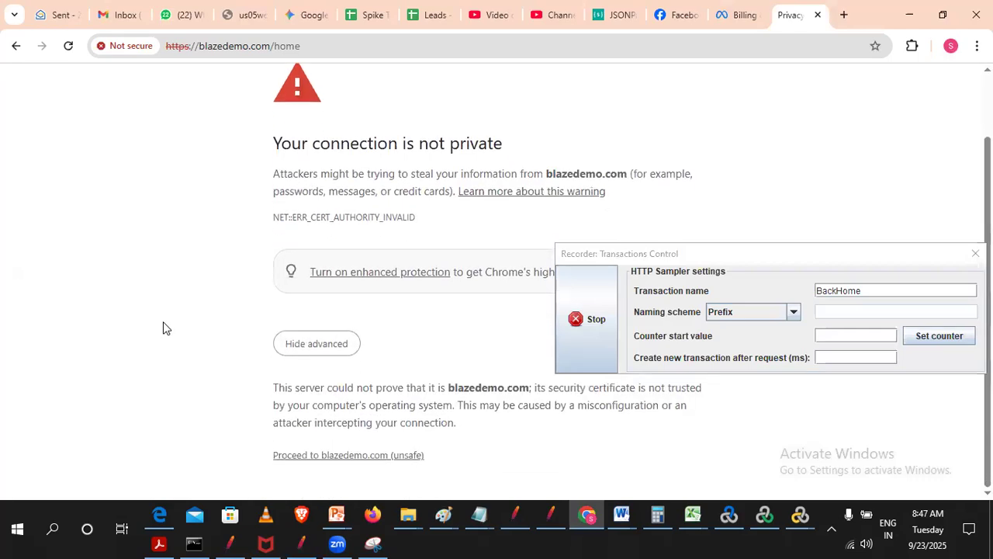
pyautogui.click(324, 457)
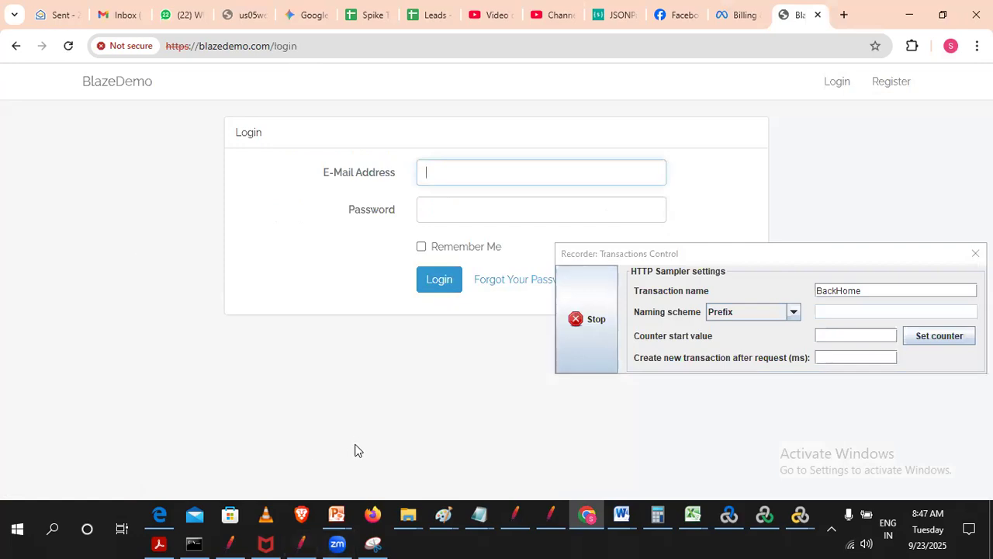
# - Switch to JMeter, stop the test script recorder and expand Demoblaze_FlightBooking_01_LaunchURL
pyautogui.click(301, 544)
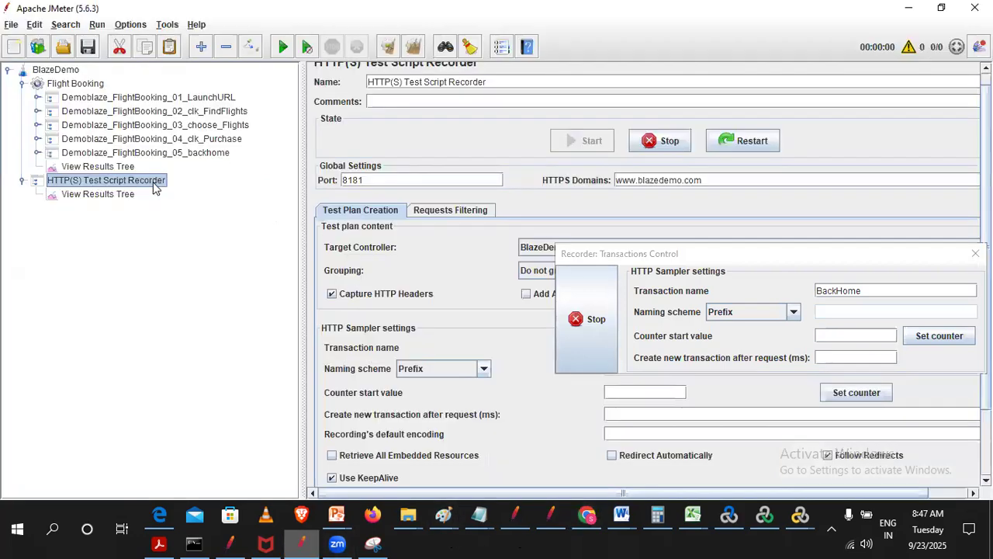
pyautogui.click(580, 322)
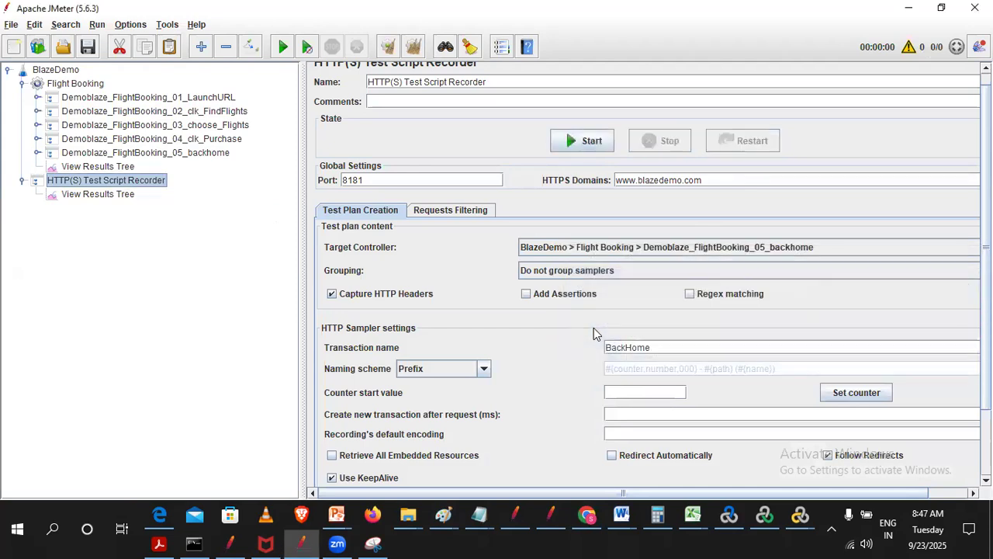
pyautogui.click(38, 97)
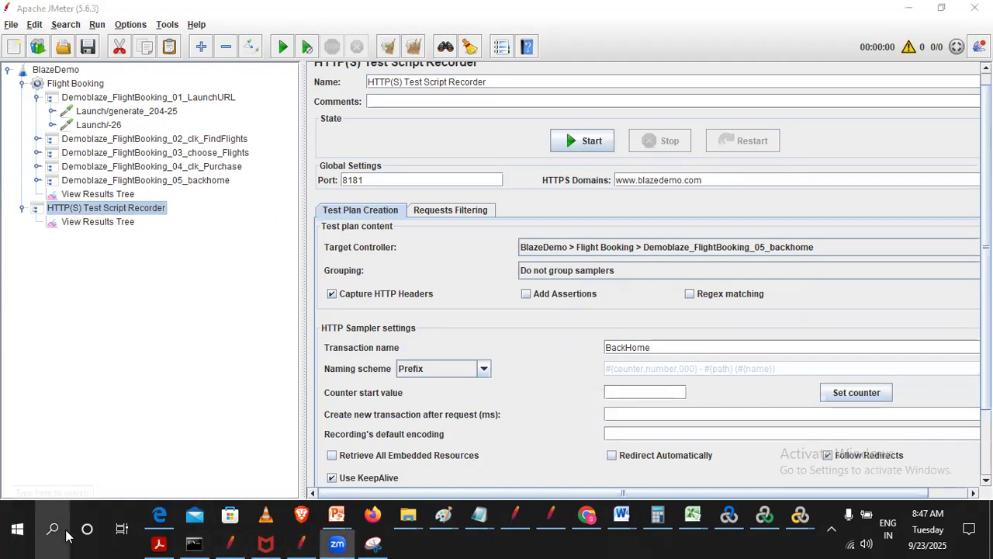
# - Open the Windows proxy settings, turn off the manual proxy server and close Settings
pyautogui.click(142, 404)
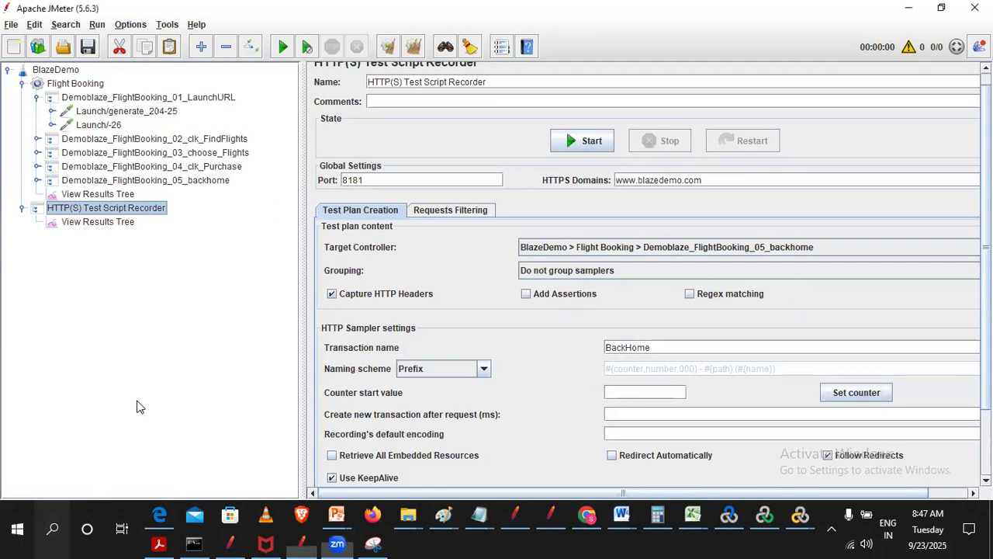
pyautogui.click(54, 530)
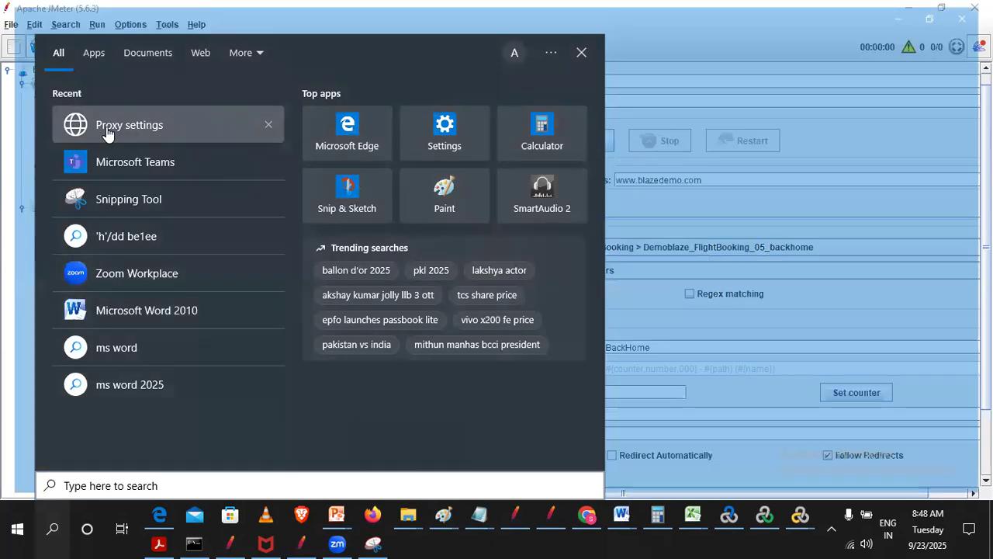
pyautogui.click(109, 128)
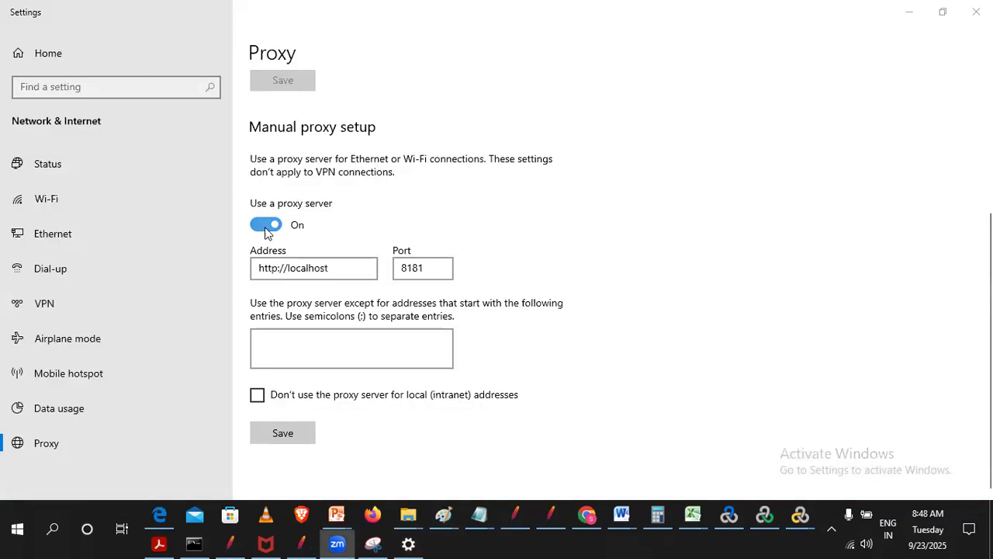
pyautogui.click(265, 226)
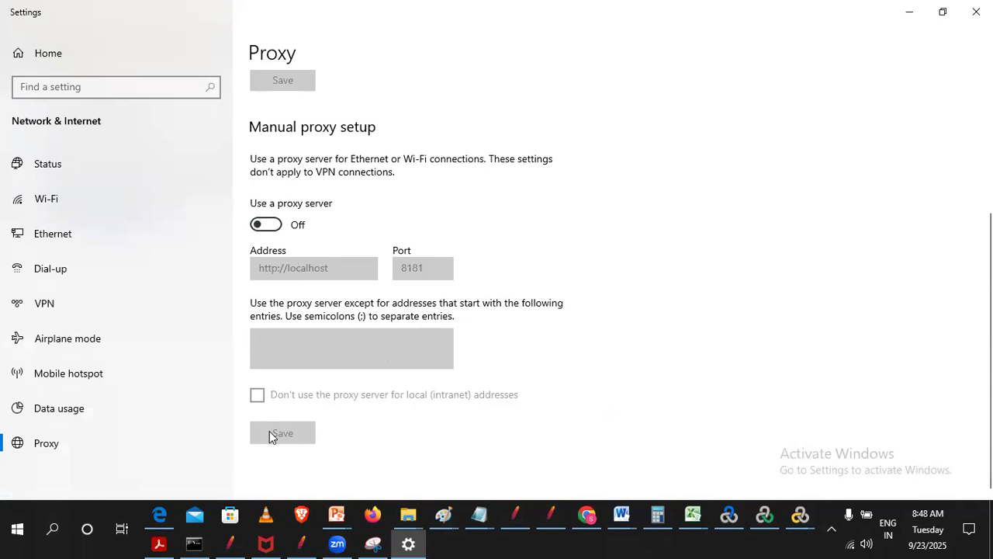
pyautogui.click(977, 11)
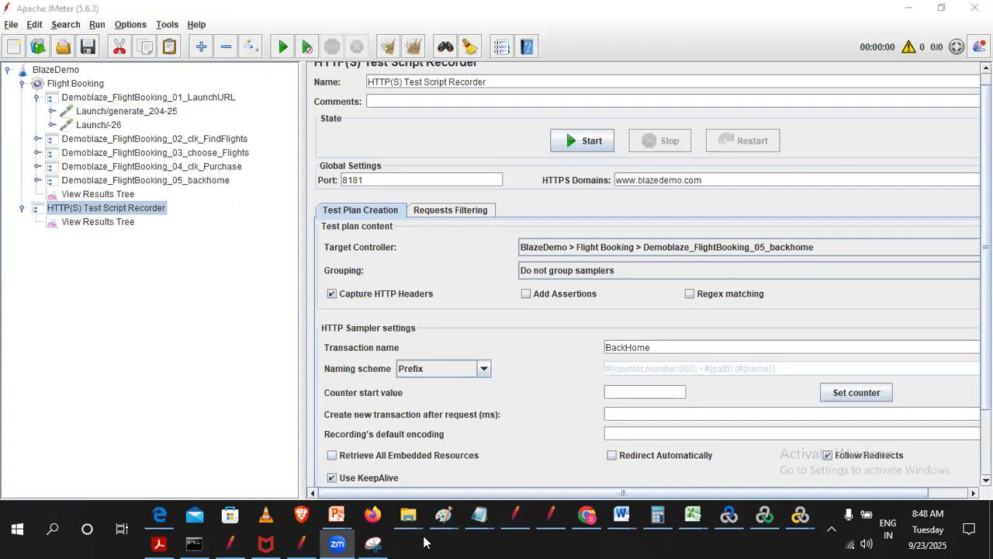
# - Switch to Chrome and search Google for YouTube in a new tab to check browsing without the proxy
pyautogui.click(587, 515)
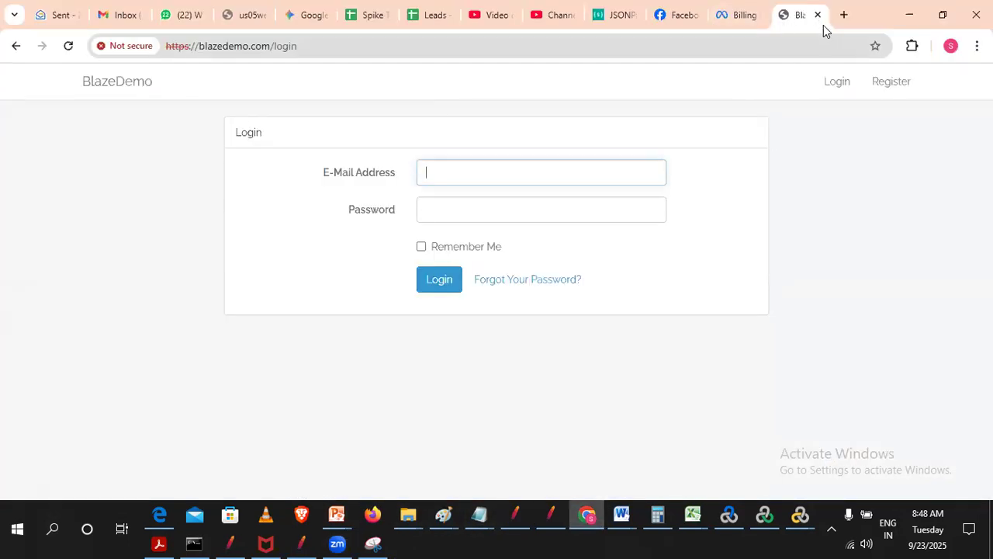
pyautogui.click(852, 18)
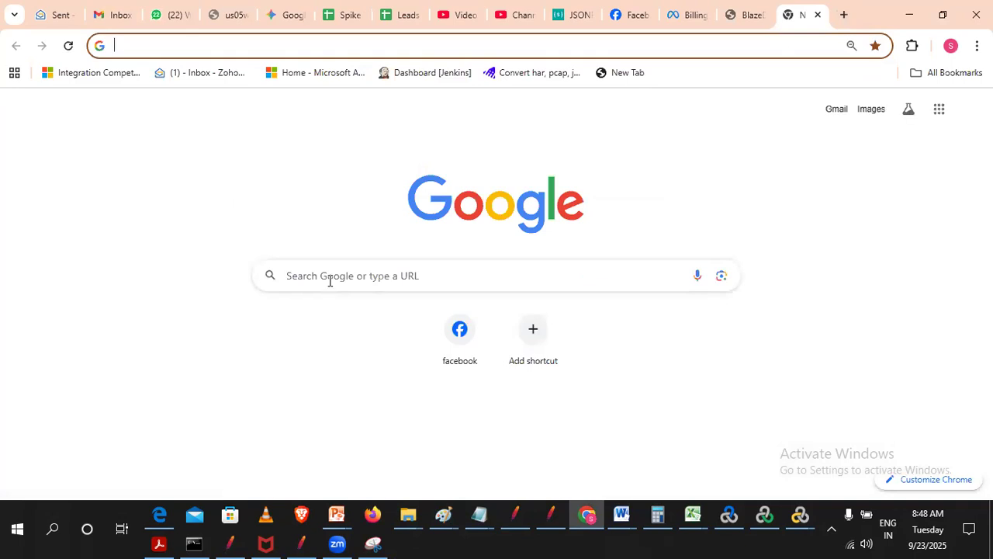
pyautogui.click(329, 281)
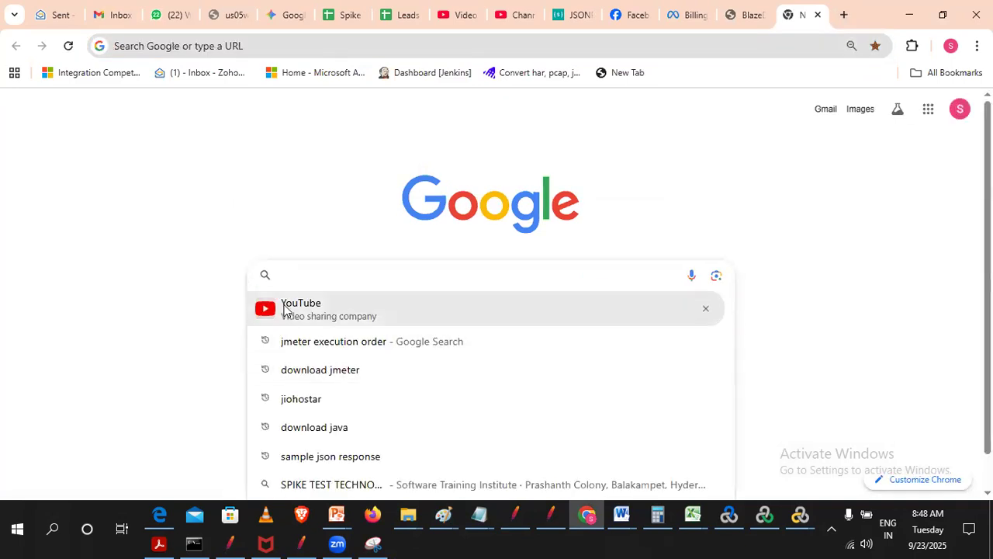
pyautogui.click(285, 308)
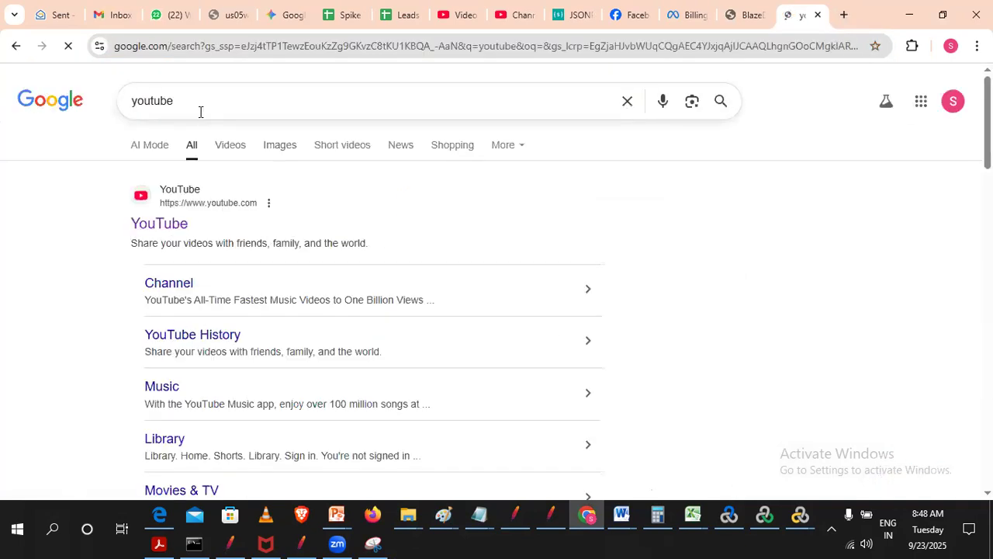
# - Switch to JMeter and disable the Launch/generate_204-25 request under Demoblaze_FlightBooking_01_LaunchURL
pyautogui.click(303, 543)
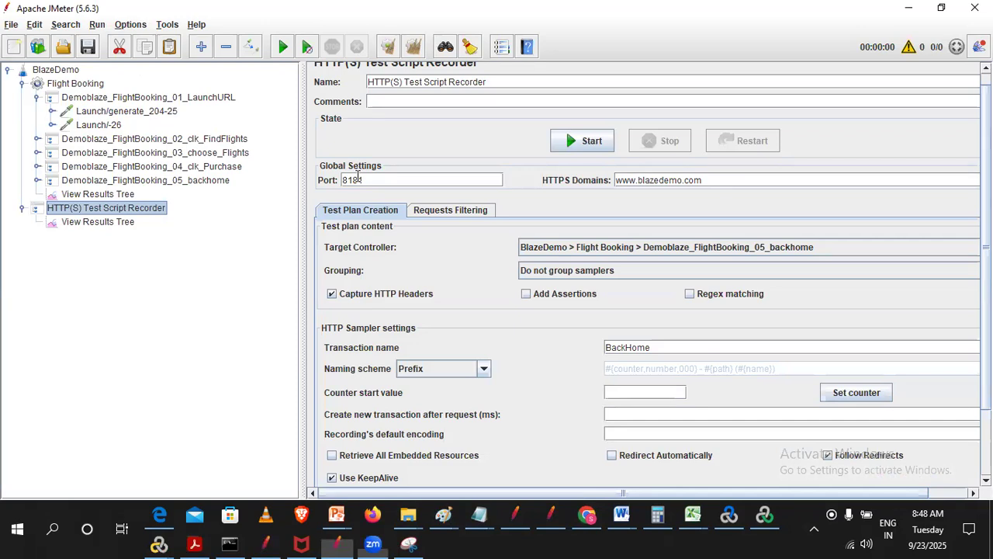
pyautogui.click(103, 112)
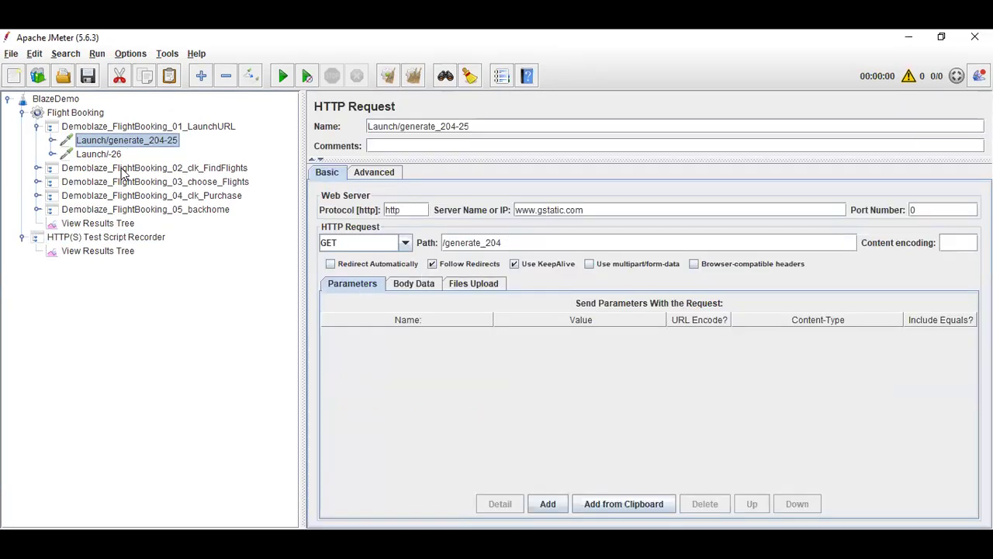
pyautogui.rightClick(136, 140)
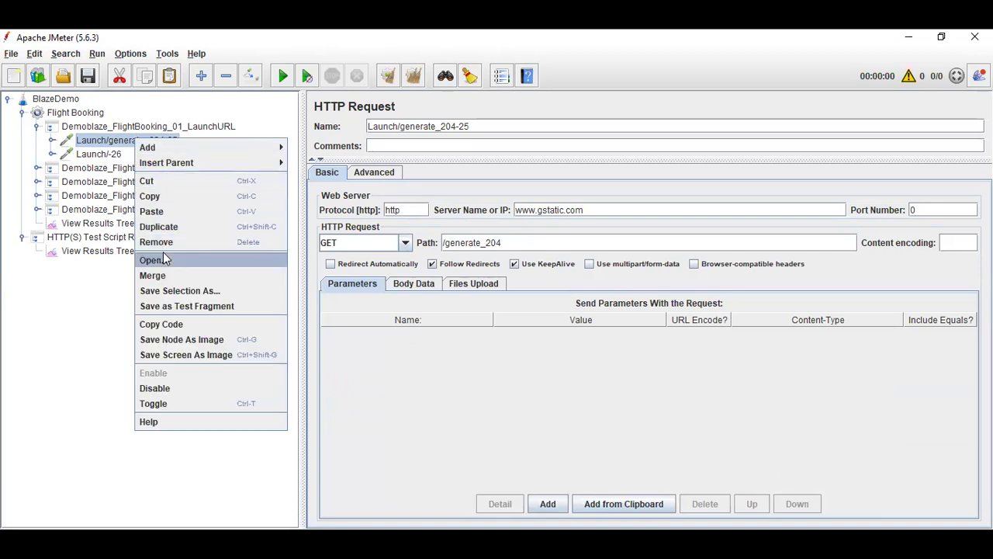
pyautogui.click(250, 75)
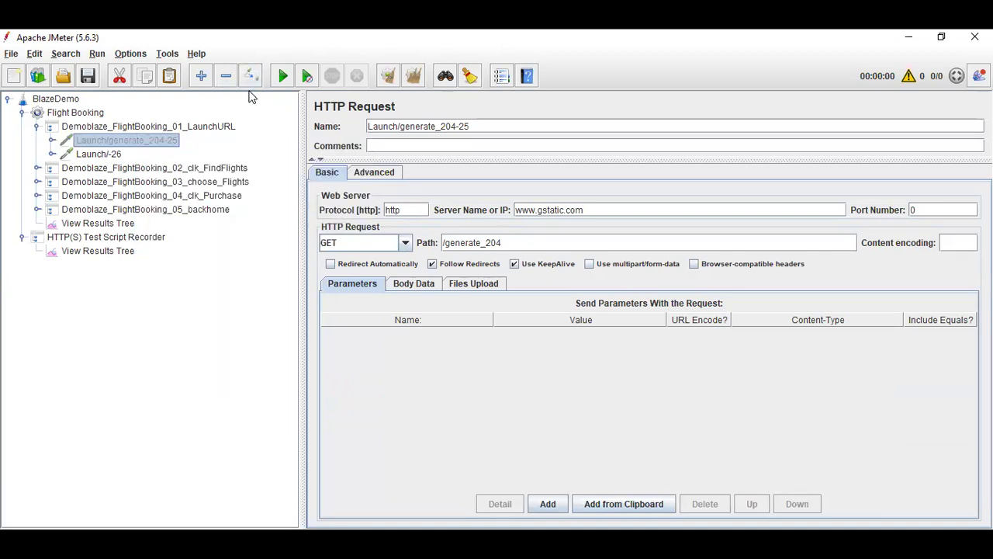
# - Check the server details of Launch/-26 and disable FindFlights/generate_204-27 under Demoblaze_FlightBooking_02_clk_FindFlights
pyautogui.click(94, 154)
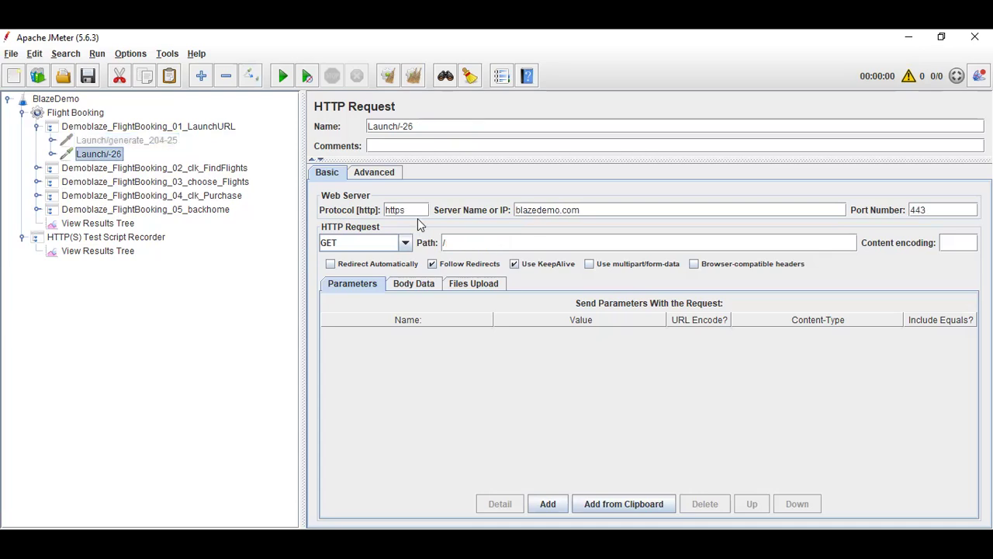
pyautogui.doubleClick(550, 210)
pyautogui.click(36, 169)
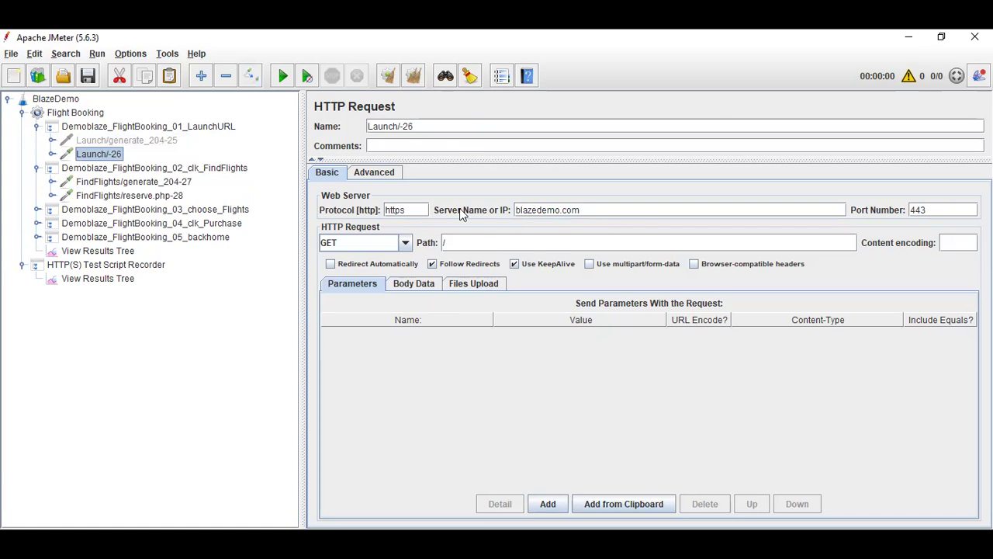
pyautogui.click(140, 182)
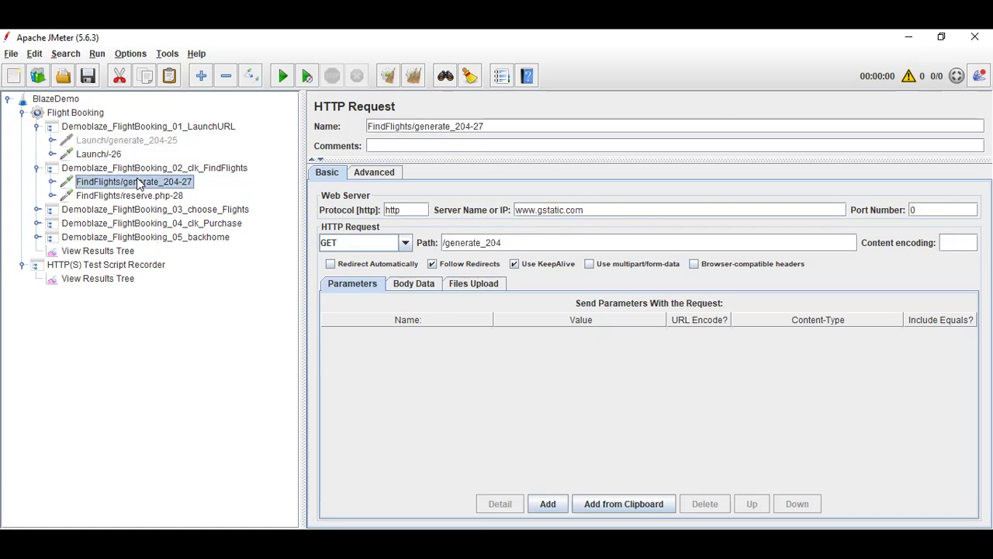
pyautogui.click(251, 75)
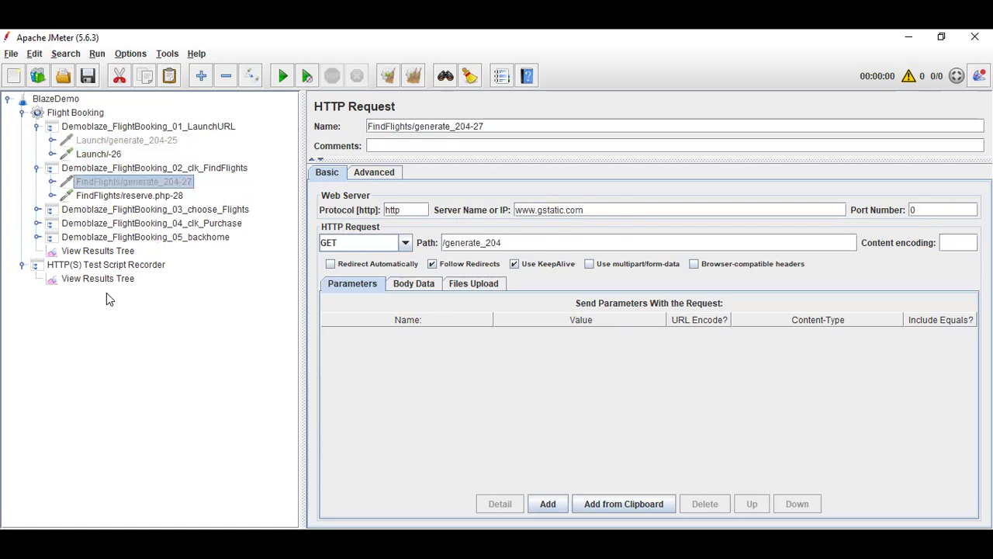
# - Inspect the parameters of the FindFlights/reserve.php-28, Choose/purchase.php-29 and Purchase/confirmation.php-30 requests
pyautogui.click(155, 196)
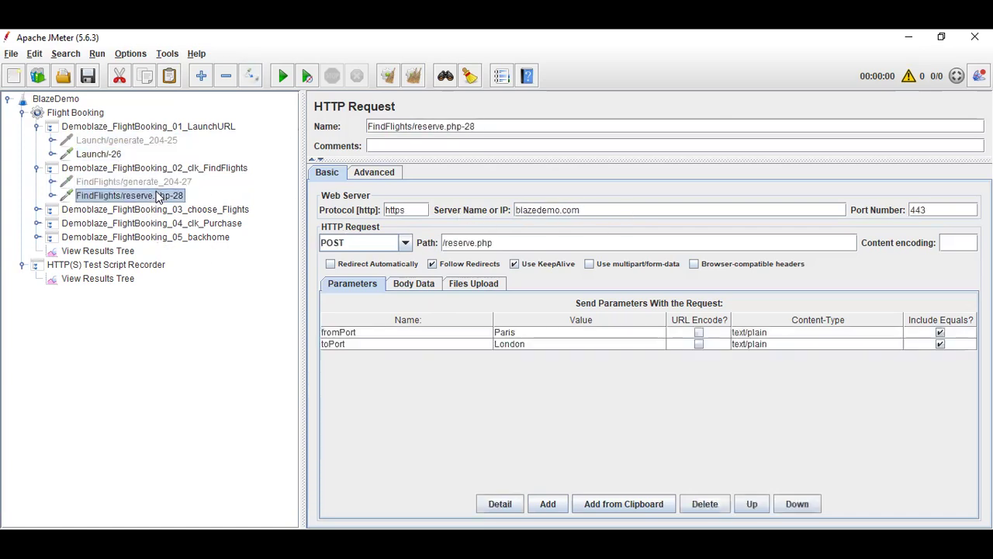
pyautogui.click(37, 210)
pyautogui.click(132, 225)
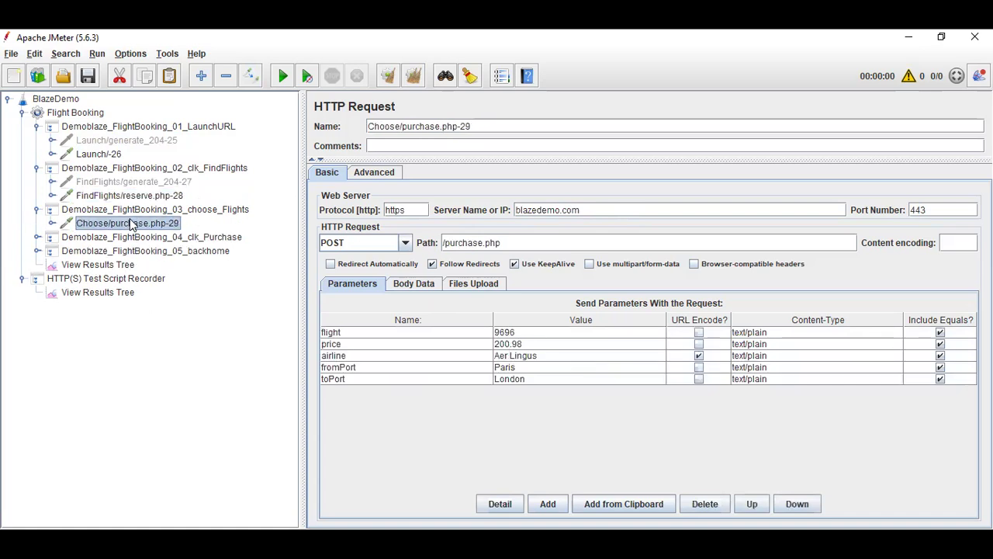
pyautogui.click(37, 237)
pyautogui.click(171, 251)
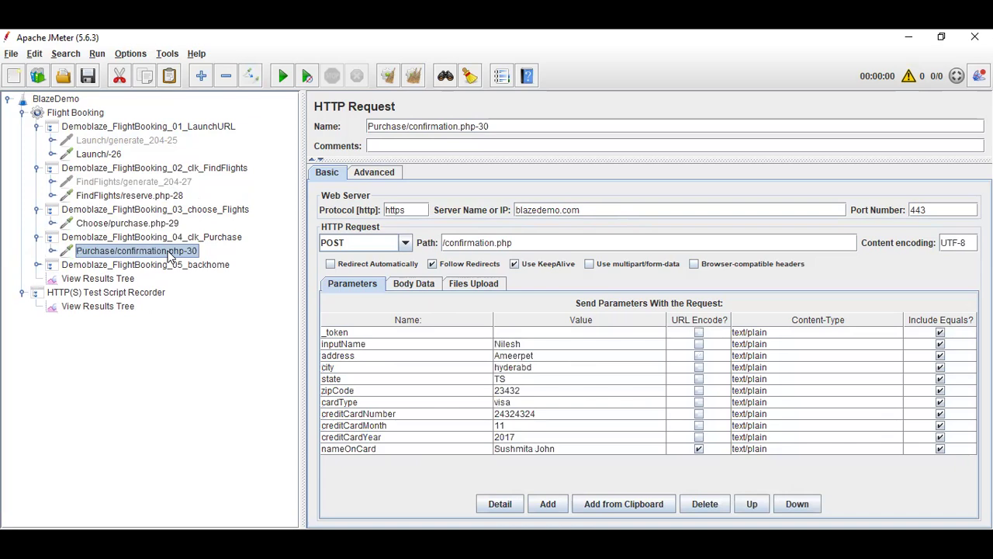
# - Disable BackHome/generate_204-31 under Demoblaze_FlightBooking_05_backhome and check the BackHome/home-32 request
pyautogui.click(36, 265)
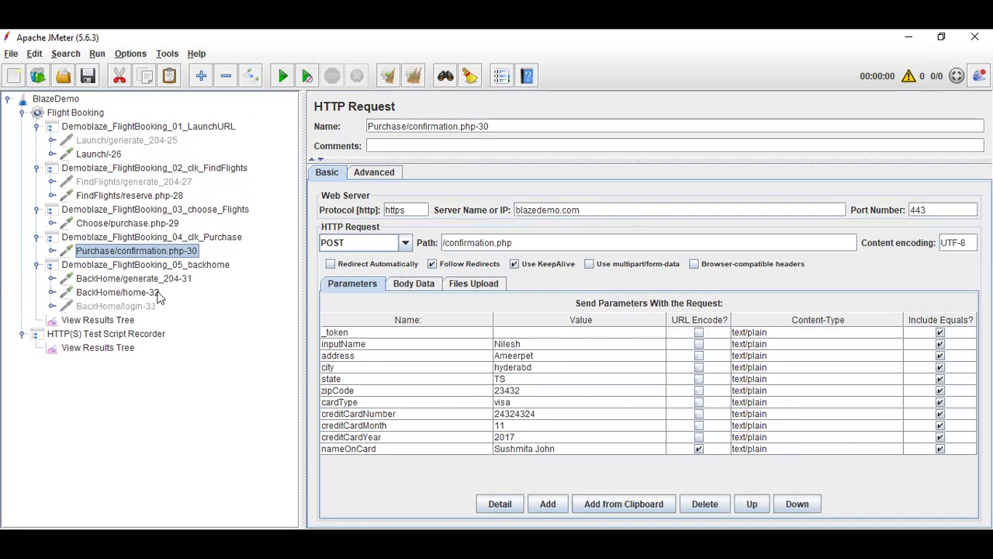
pyautogui.click(155, 279)
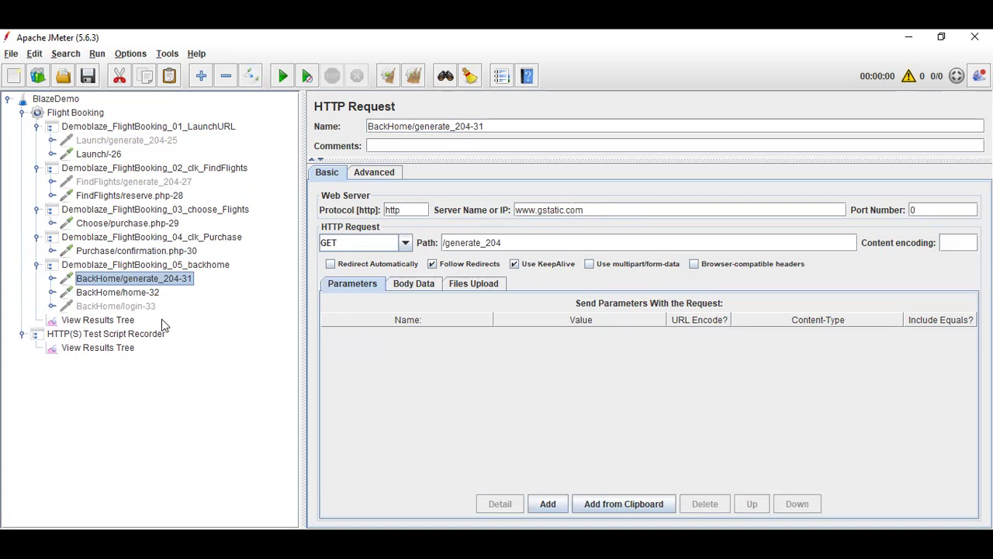
pyautogui.click(257, 82)
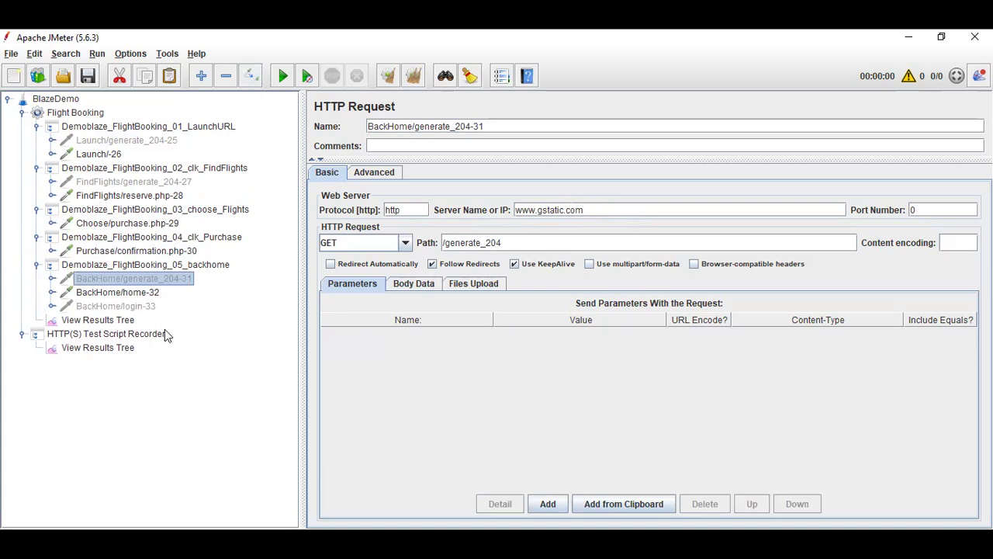
pyautogui.click(140, 300)
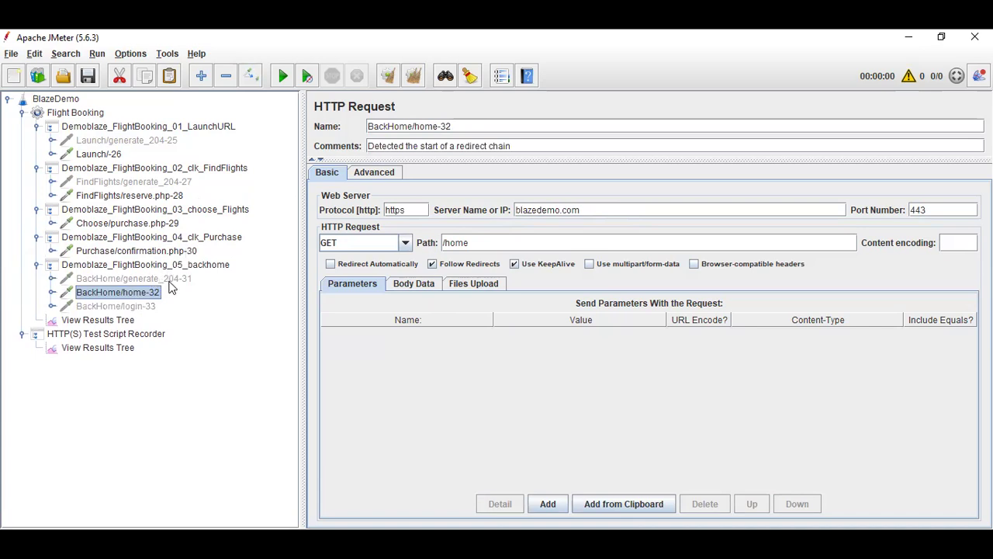
pyautogui.click(169, 279)
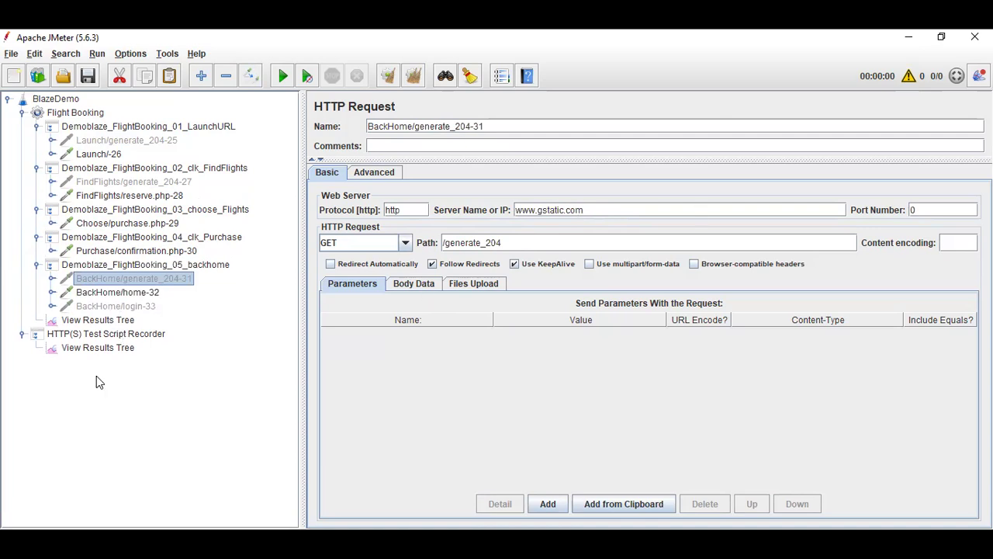
# - Collapse all five Demoblaze_FlightBooking transaction controllers in the test plan tree
pyautogui.click(36, 127)
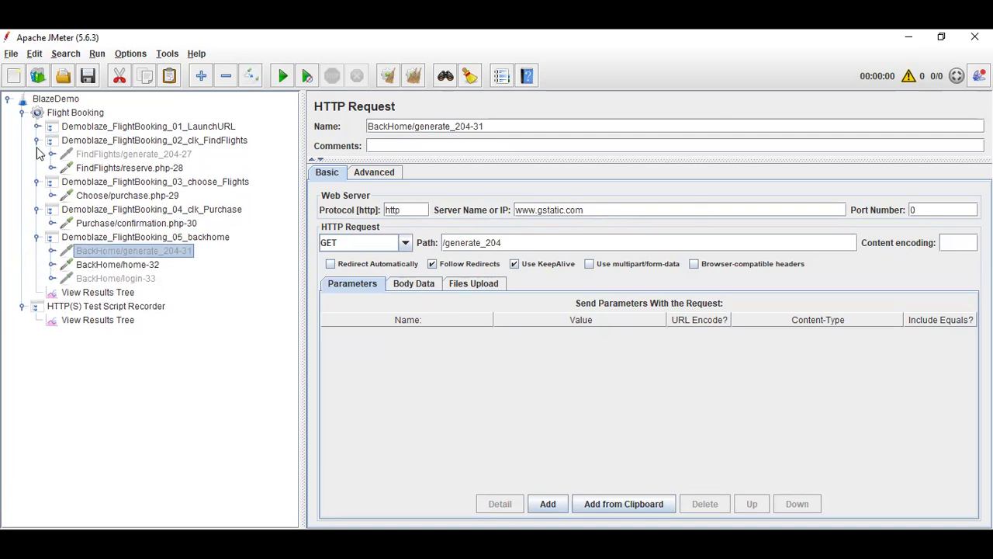
pyautogui.click(37, 140)
pyautogui.click(36, 154)
pyautogui.click(37, 168)
pyautogui.click(36, 181)
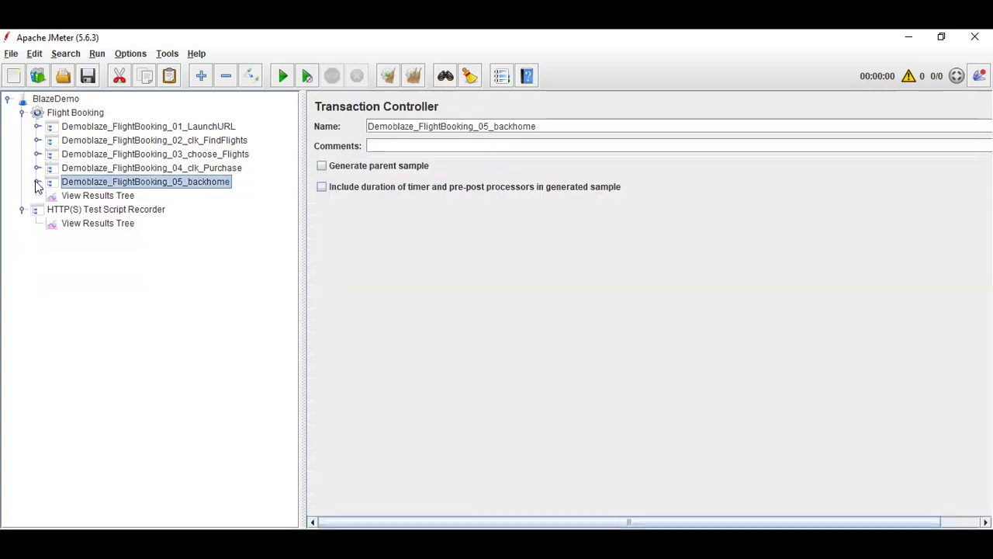
# - Inspect the Launch/-26 sampler result in the View Results Tree under the HTTP(S) Test Script Recorder
pyautogui.click(78, 198)
pyautogui.click(113, 214)
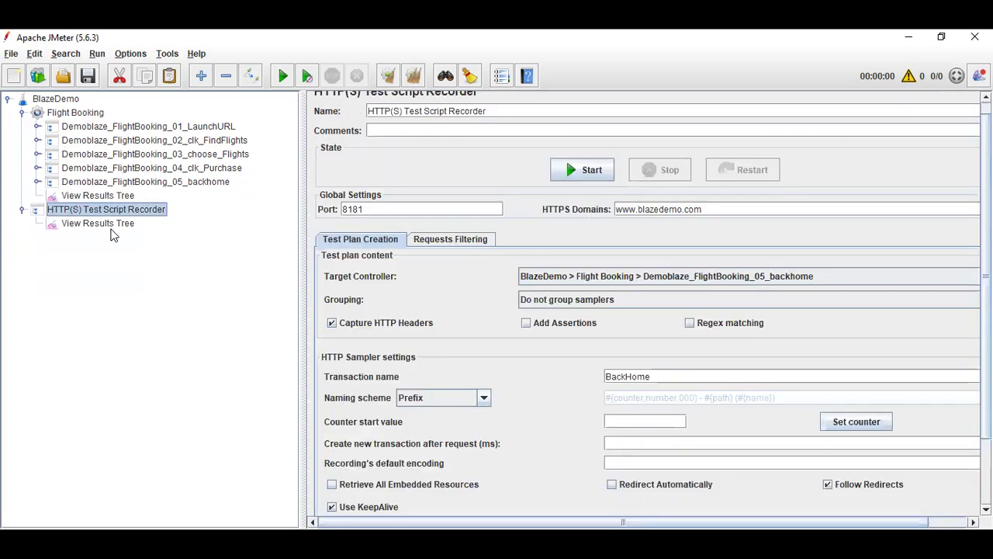
pyautogui.click(111, 227)
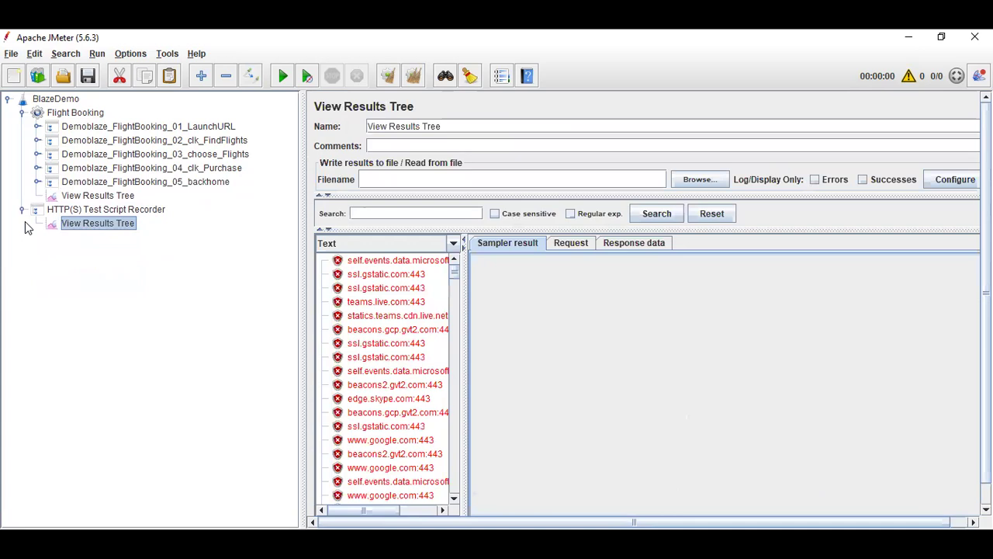
pyautogui.scroll(-5, 374, 355)
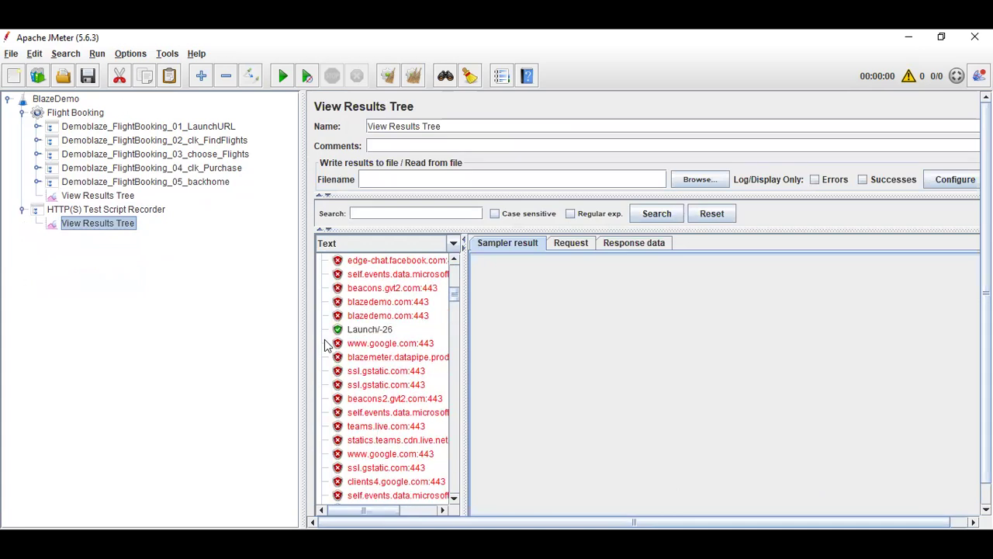
pyautogui.click(369, 330)
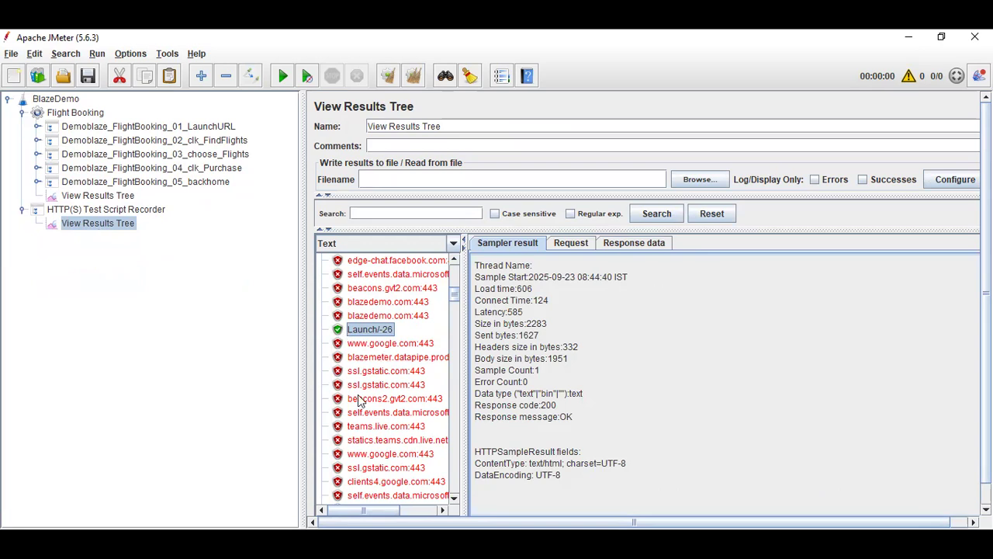
pyautogui.scroll(6, 360, 401)
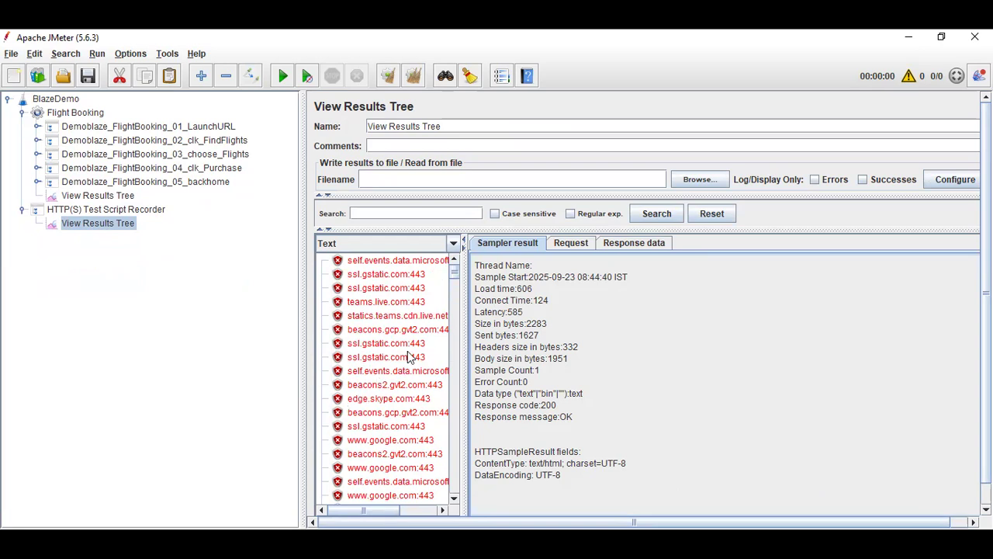
# - Collapse the HTTP(S) Test Script Recorder node in the test plan tree
pyautogui.click(21, 210)
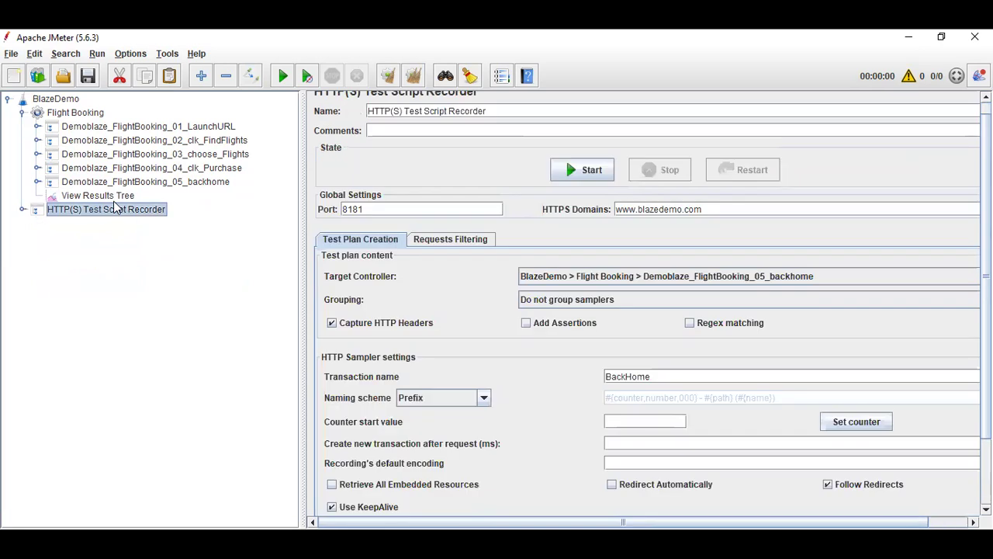
pyautogui.click(99, 197)
pyautogui.click(106, 211)
pyautogui.hotkey('alt', 'Tab')
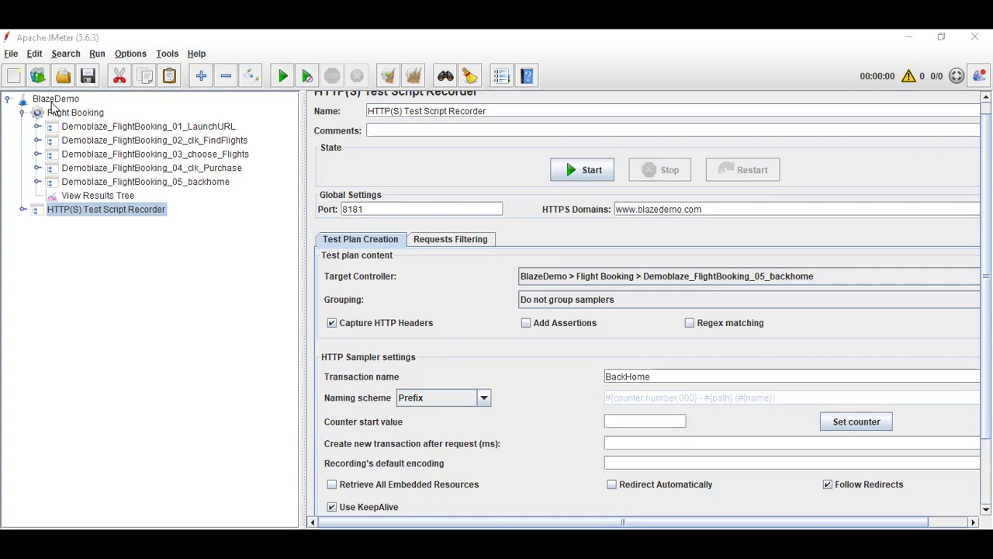
pyautogui.click(12, 54)
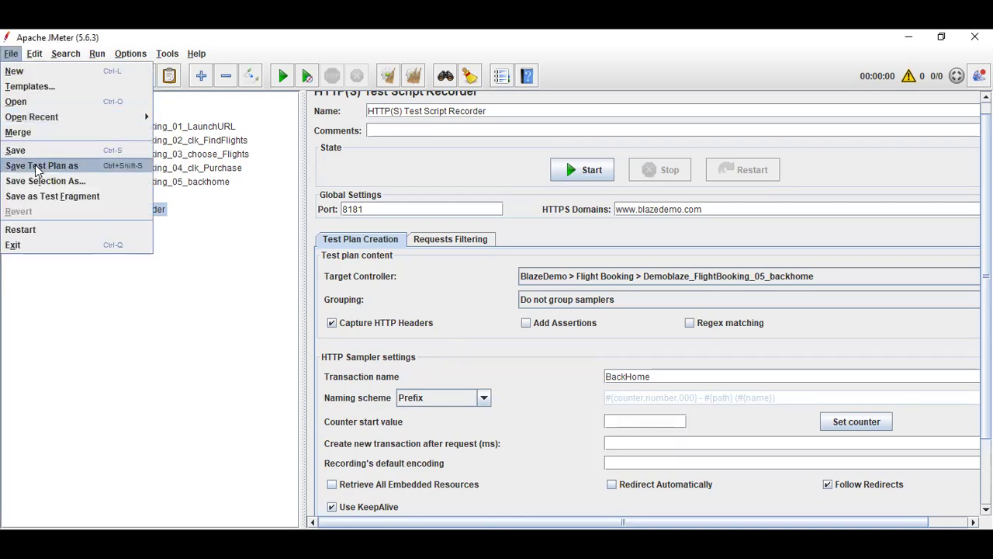
pyautogui.click(242, 351)
pyautogui.click(99, 113)
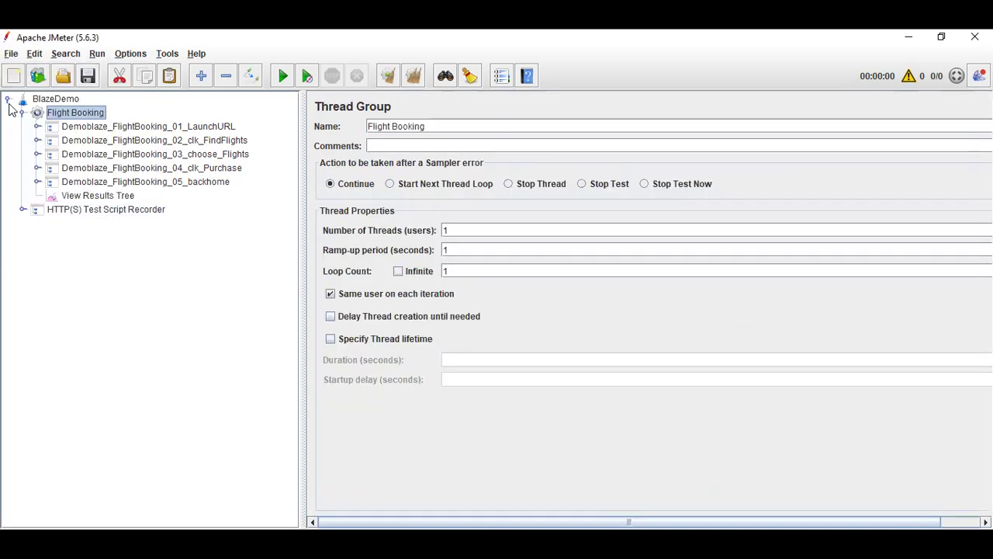
# - Start saving the BlazeDemo test plan as a file and browse to the Jmeter folder inside Downloads, PT_classes
pyautogui.click(53, 102)
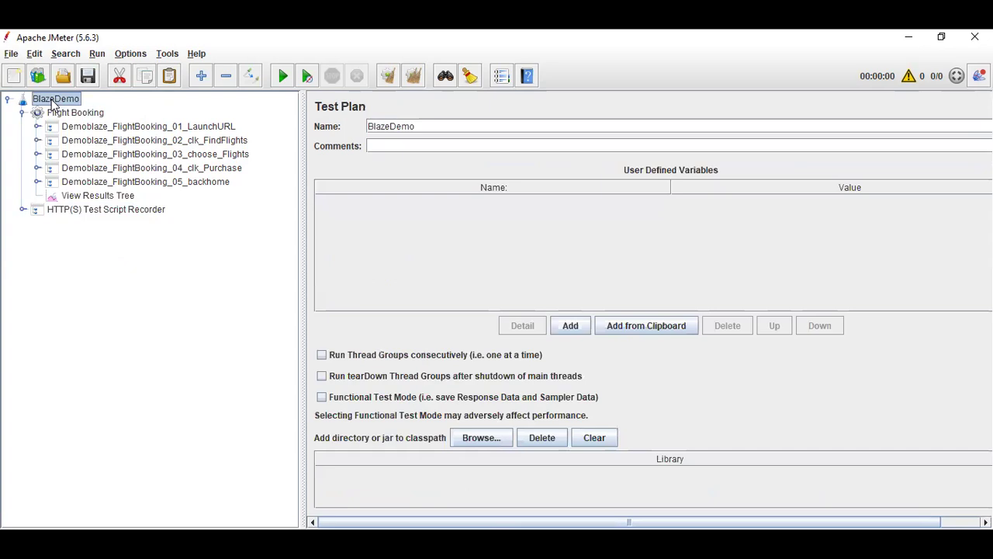
pyautogui.click(13, 54)
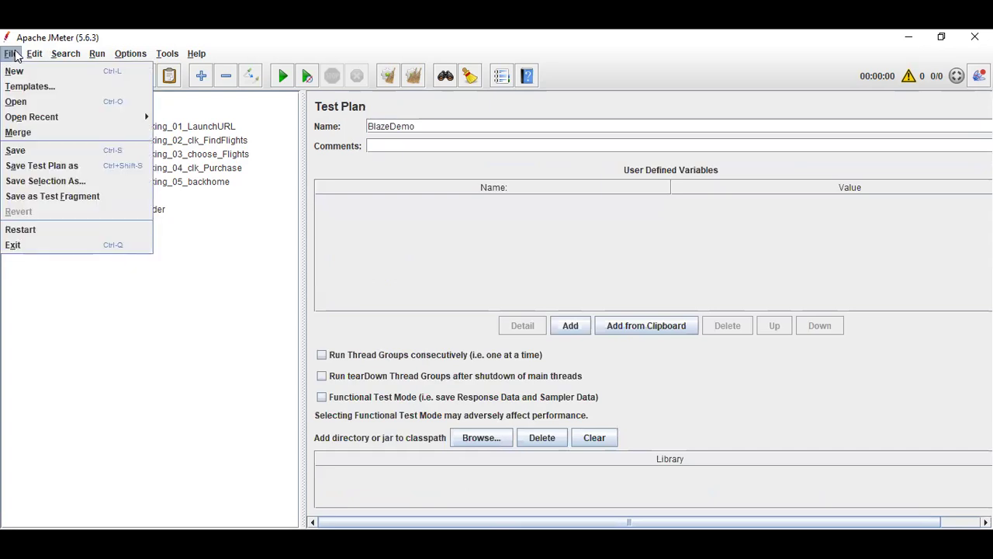
pyautogui.click(64, 172)
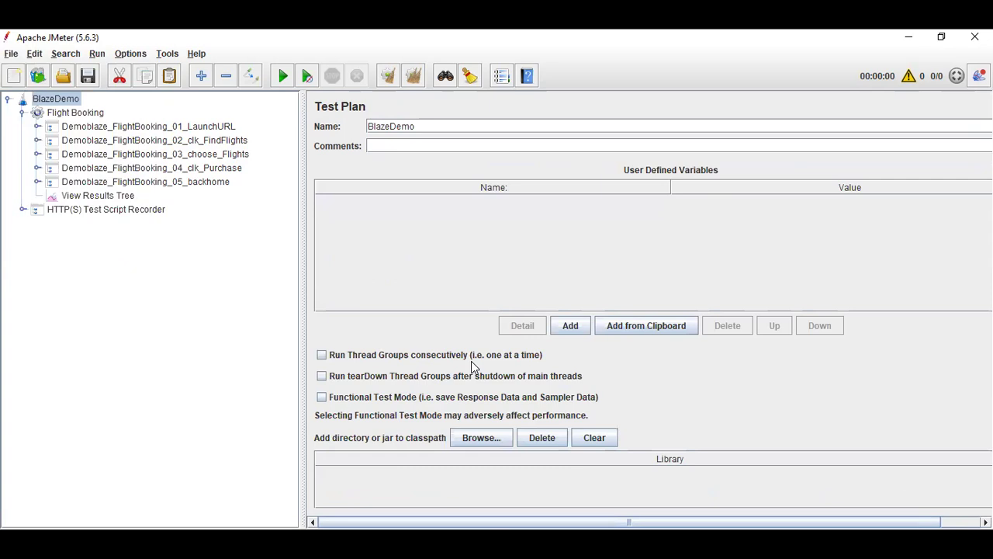
pyautogui.click(580, 187)
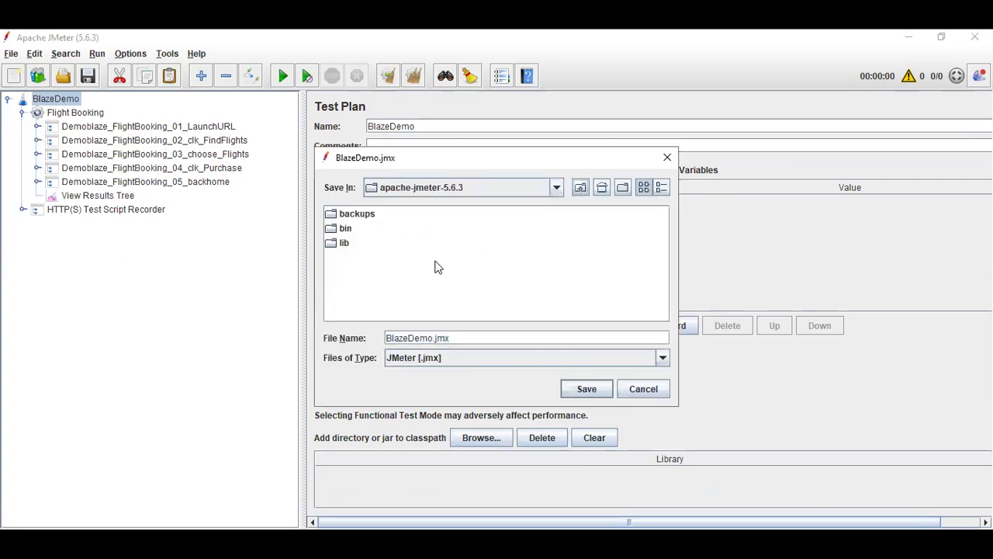
pyautogui.click(461, 187)
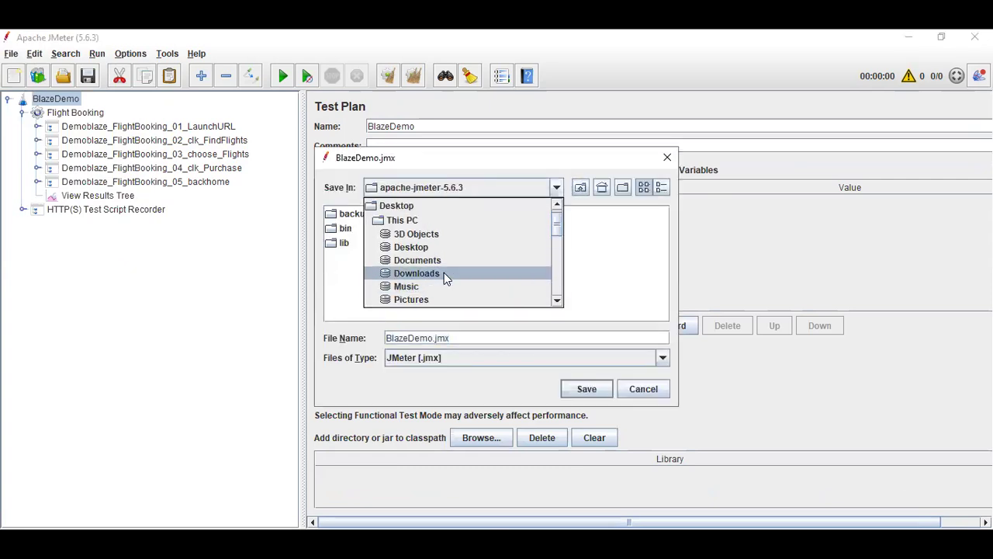
pyautogui.click(444, 273)
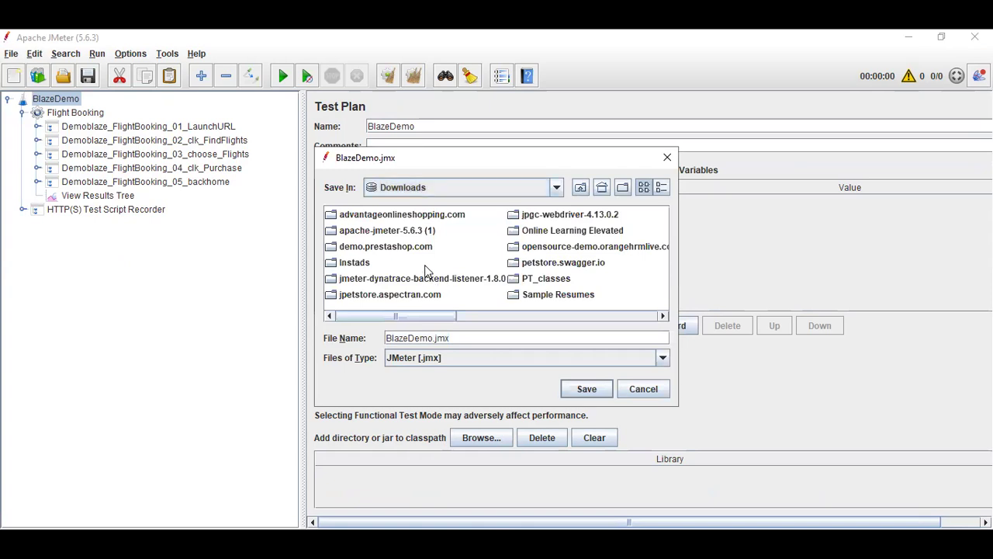
pyautogui.click(410, 281)
pyautogui.press('p')
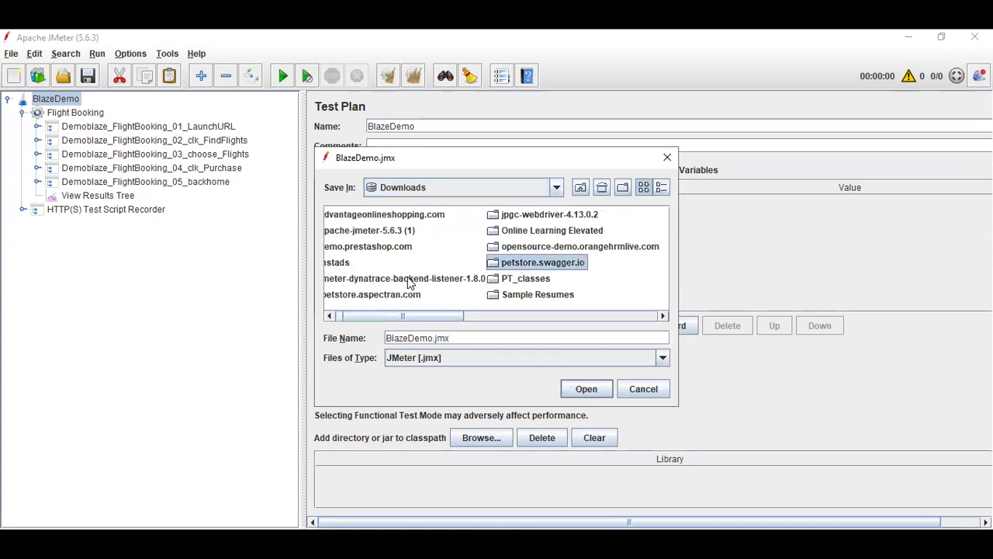
pyautogui.doubleClick(527, 279)
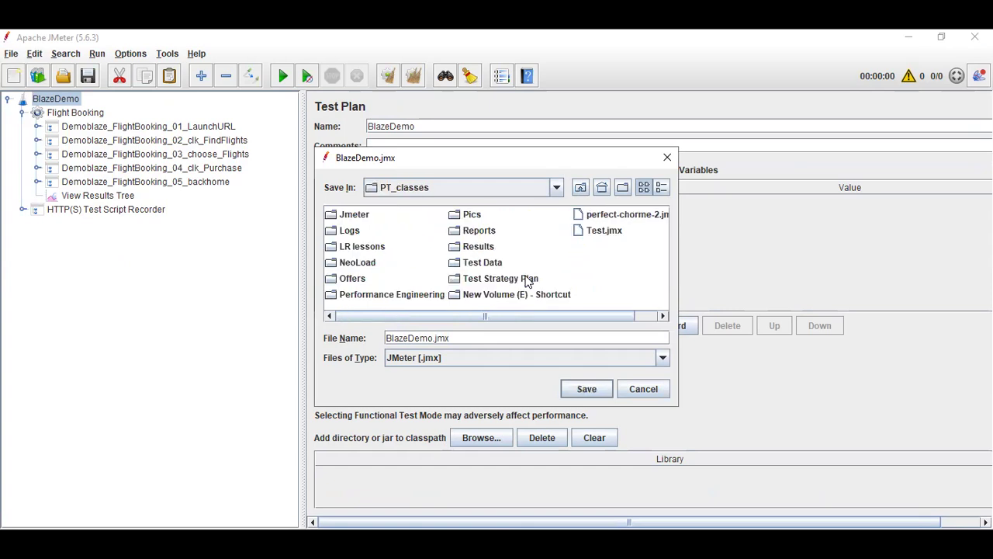
pyautogui.doubleClick(356, 215)
# - Create a folder named 730Batch inside the Jmeter folder and save the test plan there as BlazeDemo.jmx
pyautogui.rightClick(534, 295)
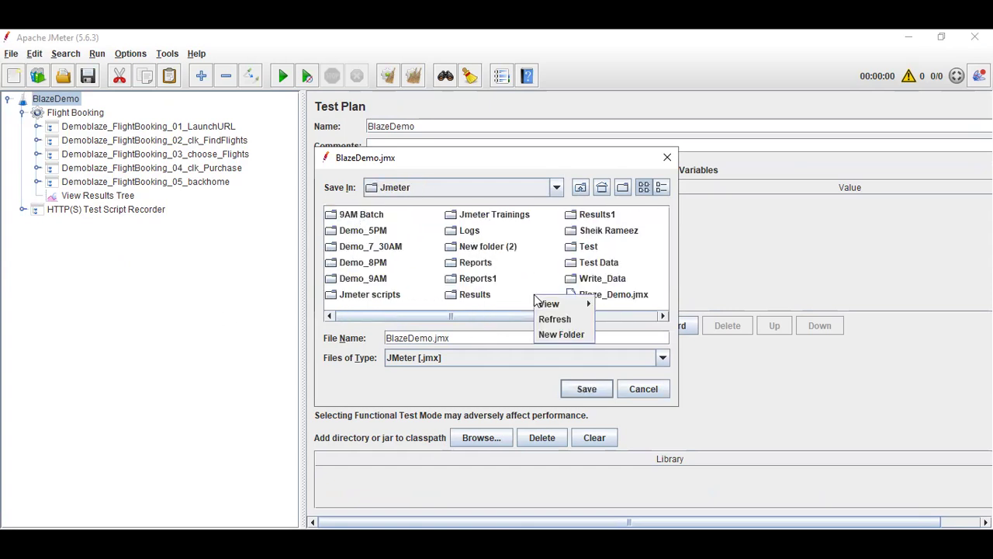
pyautogui.click(571, 334)
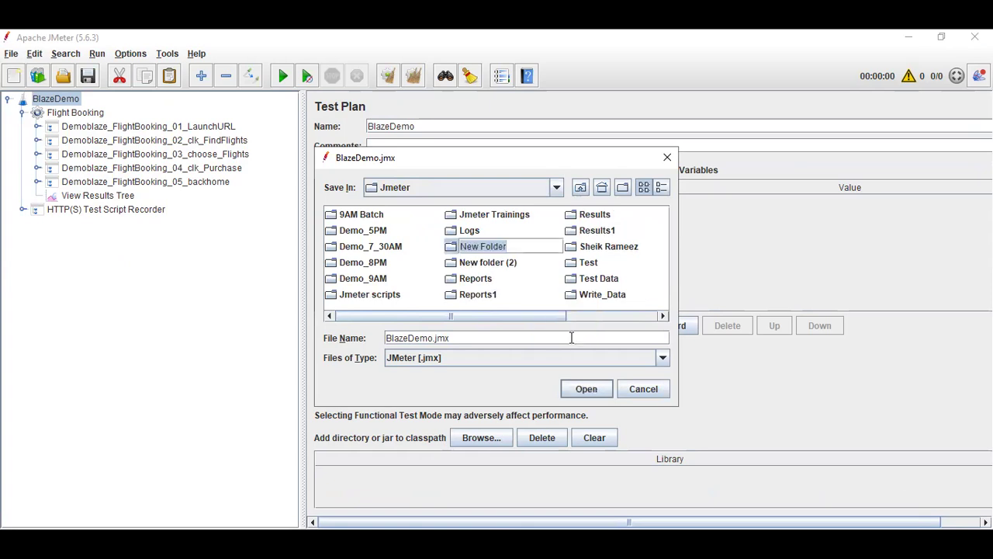
pyautogui.write('70')
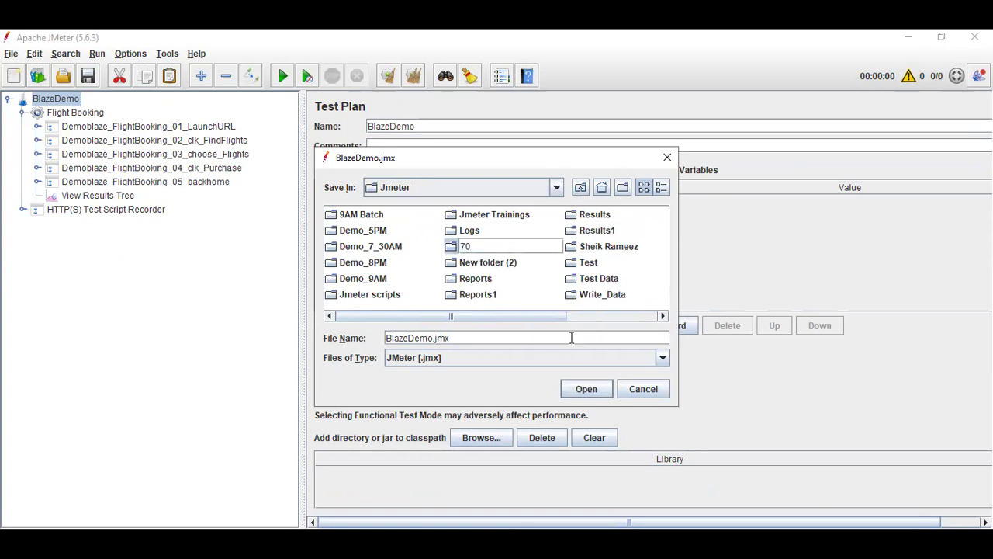
pyautogui.press('BackSpace')
pyautogui.write('30Batch')
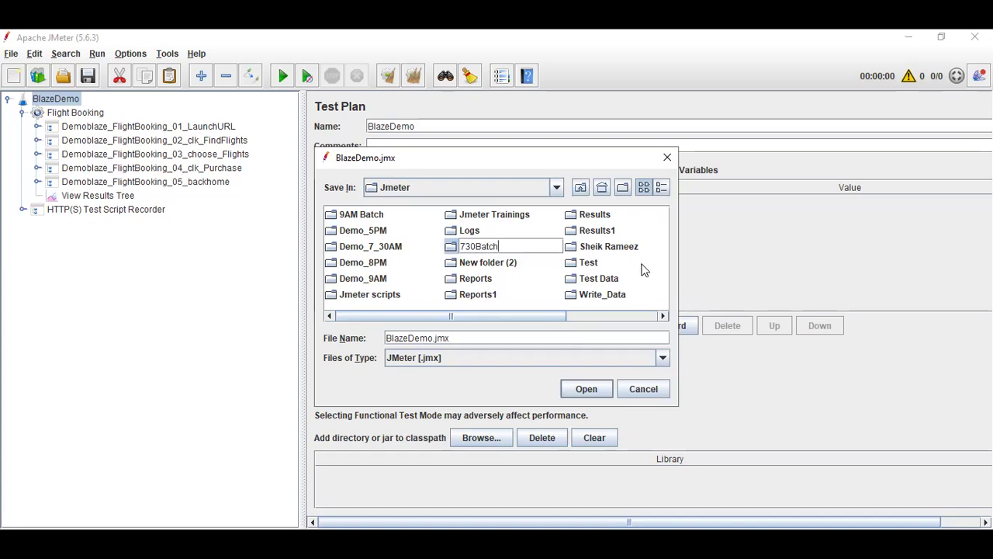
pyautogui.press('Return')
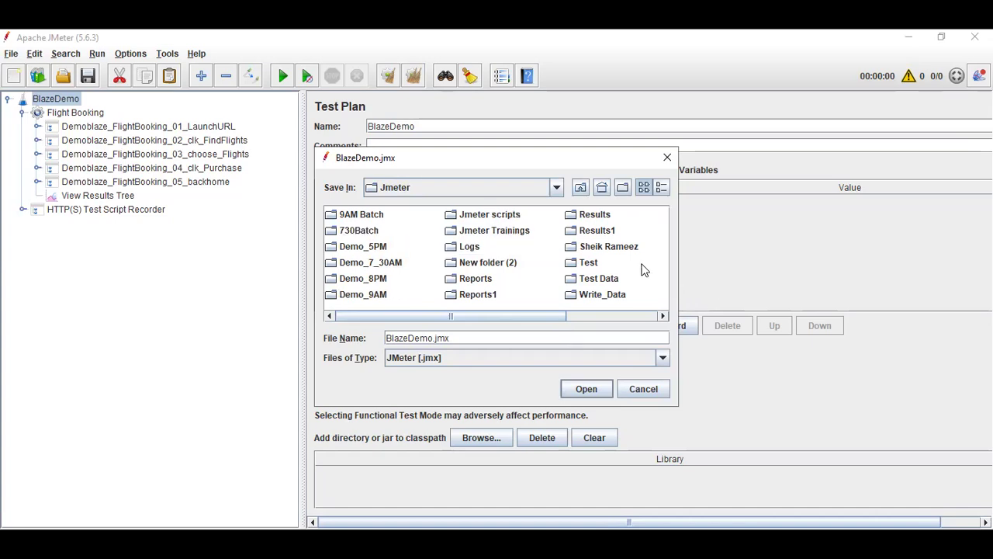
pyautogui.doubleClick(372, 232)
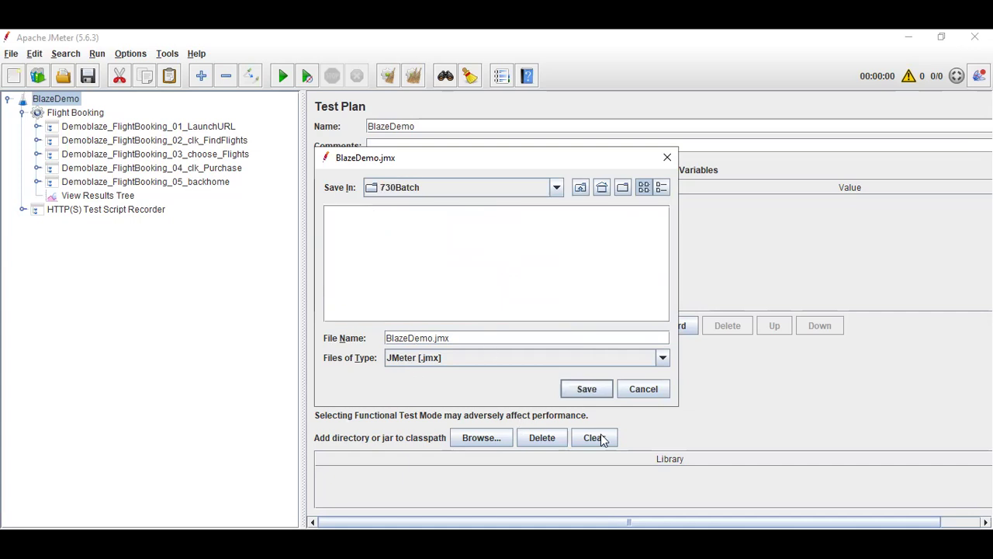
pyautogui.click(587, 390)
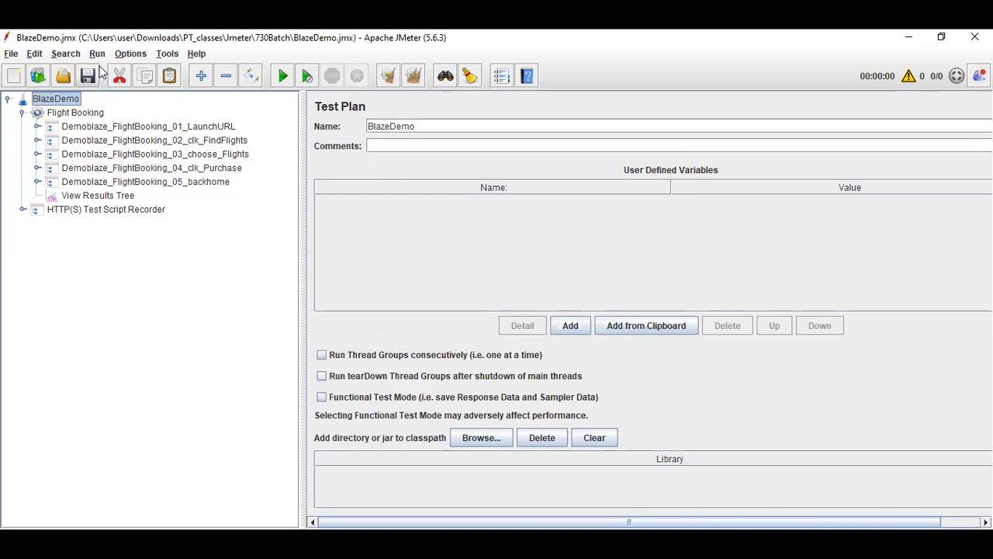